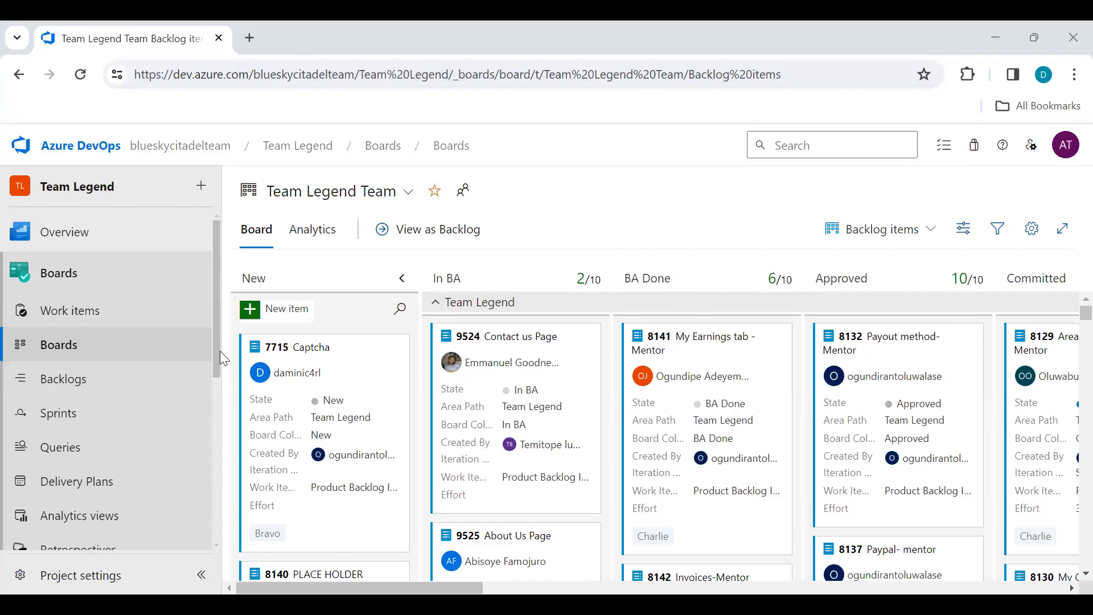
pyautogui.scroll(-5, 221, 370)
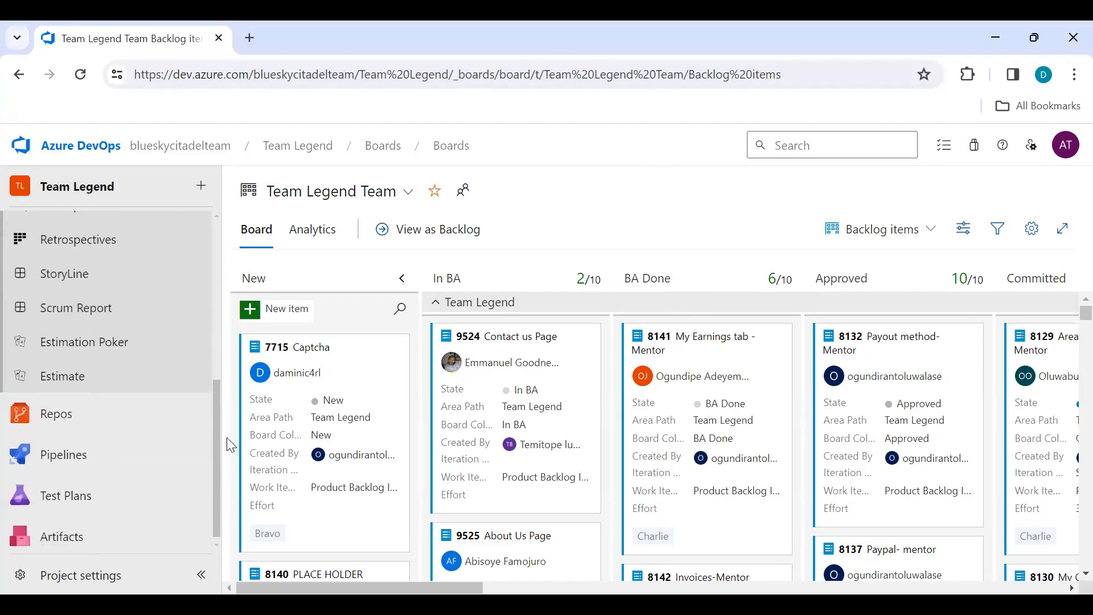
pyautogui.scroll(5, 233, 467)
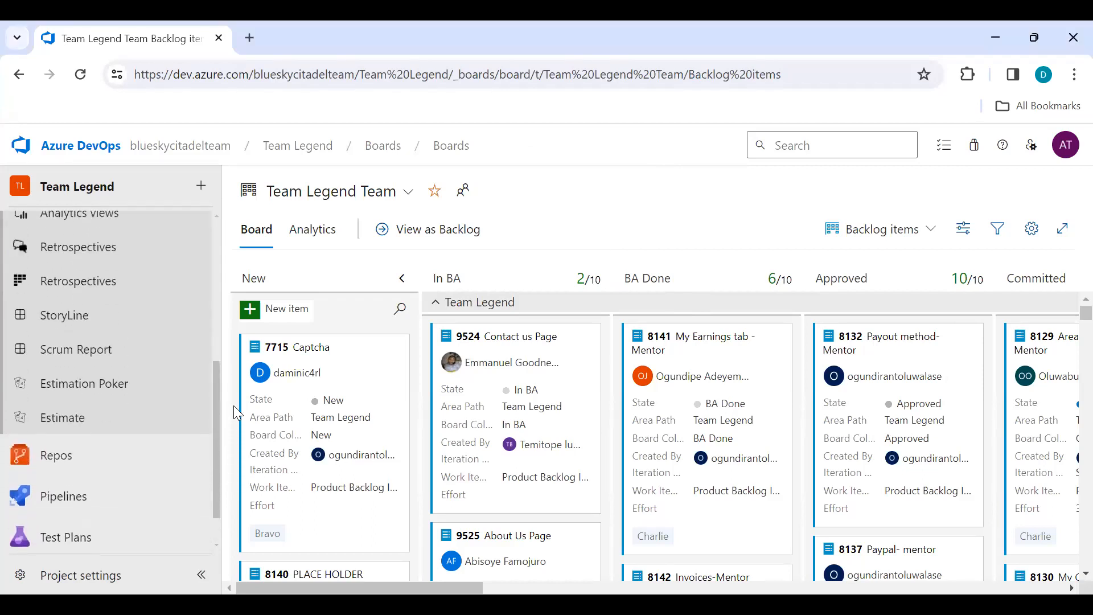
pyautogui.moveTo(172, 230)
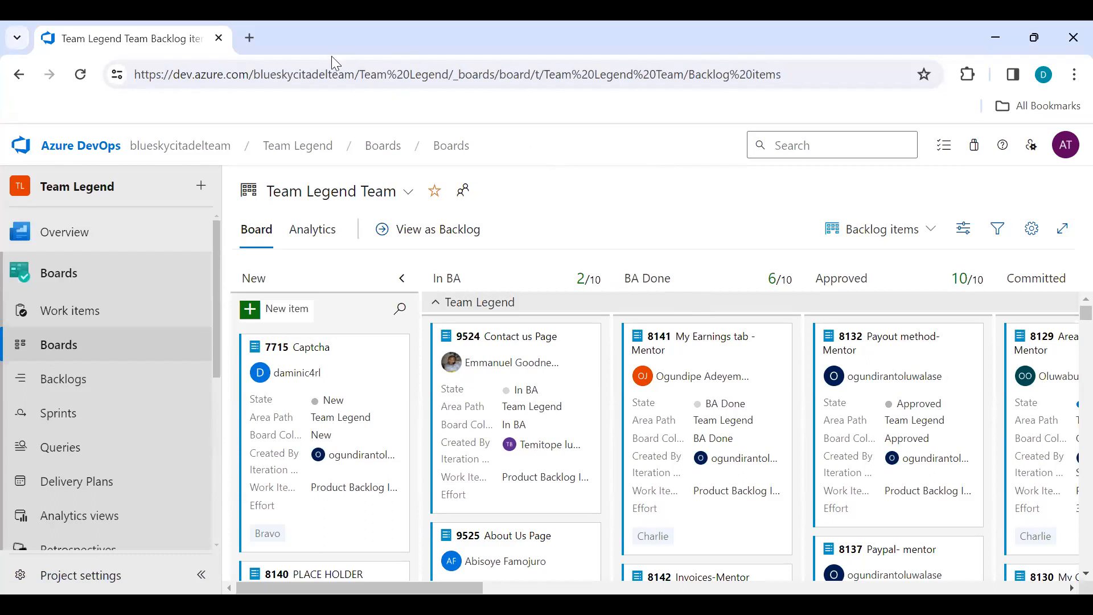
# Step: Search Google for 'jira' in a new tab and open the Jira official site
pyautogui.click(250, 39)
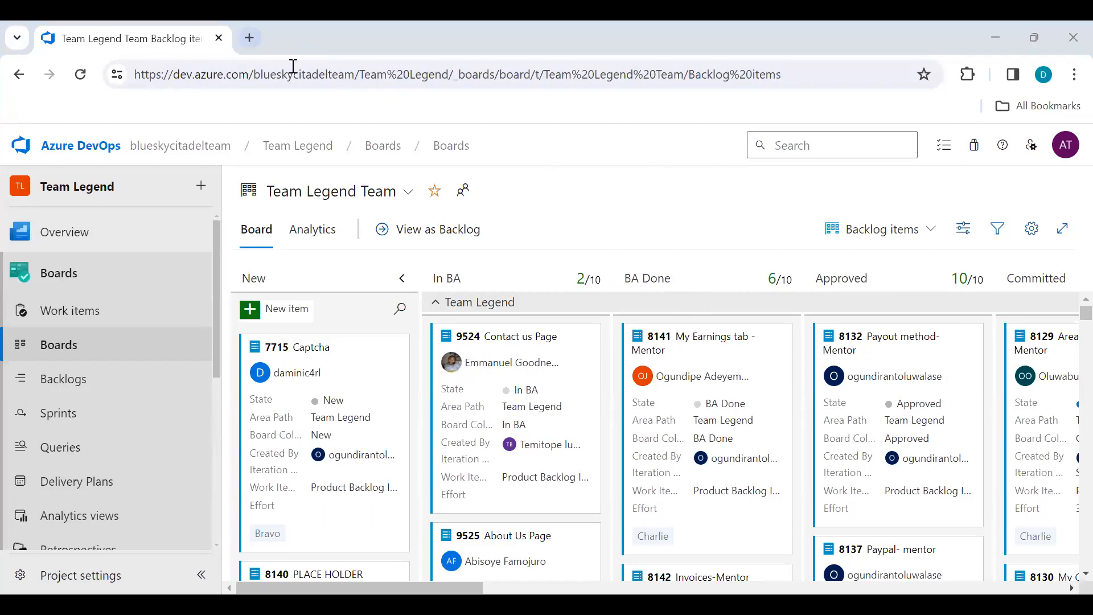
pyautogui.click(381, 393)
pyautogui.write('jira')
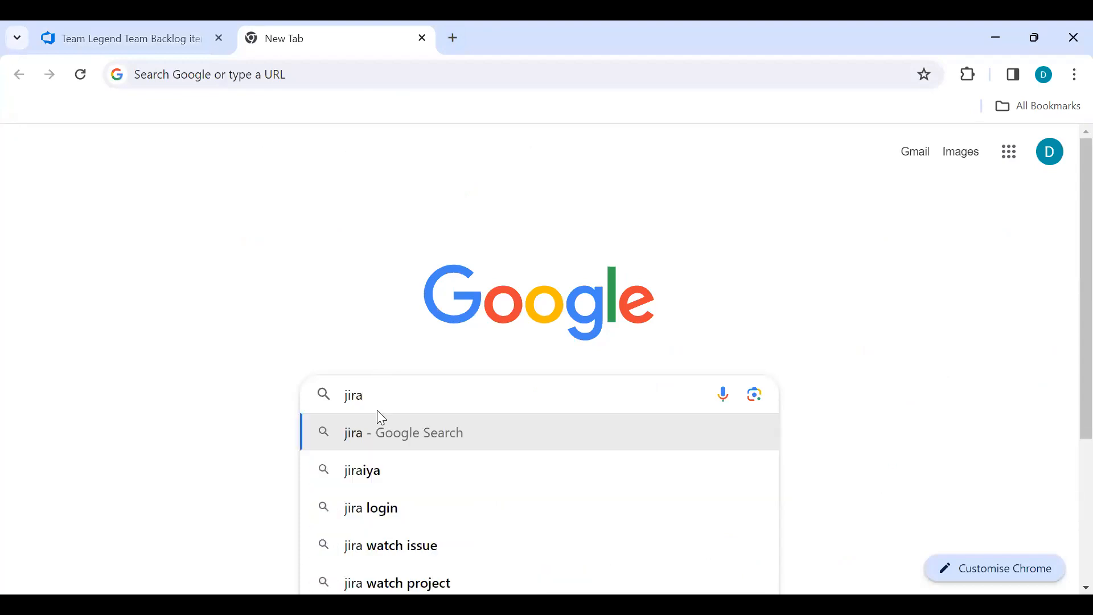
pyautogui.click(357, 442)
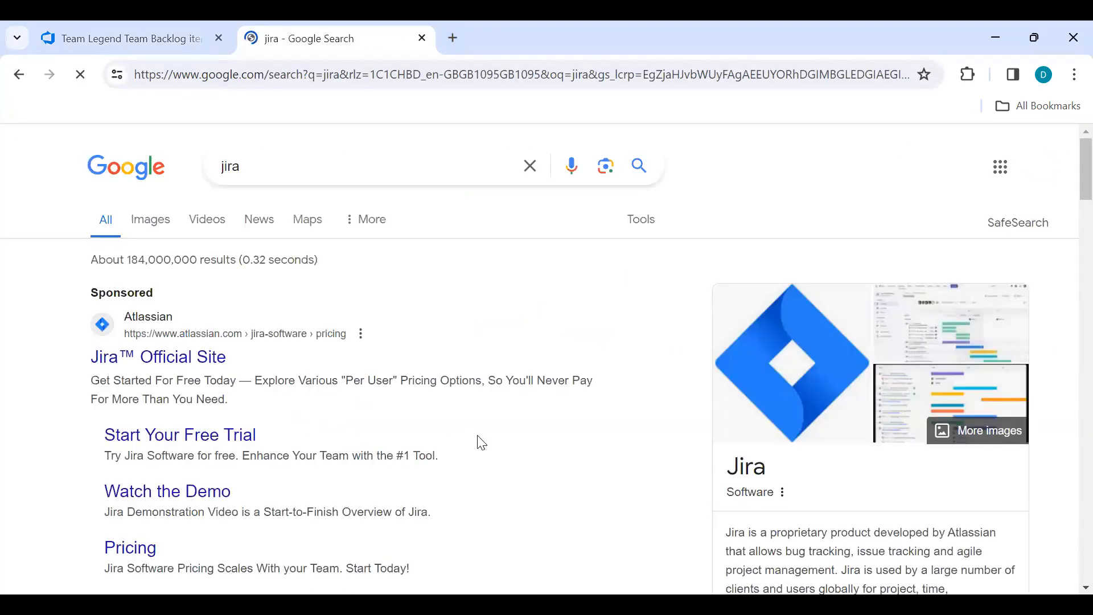
pyautogui.scroll(-1, 479, 443)
pyautogui.scroll(1, 482, 442)
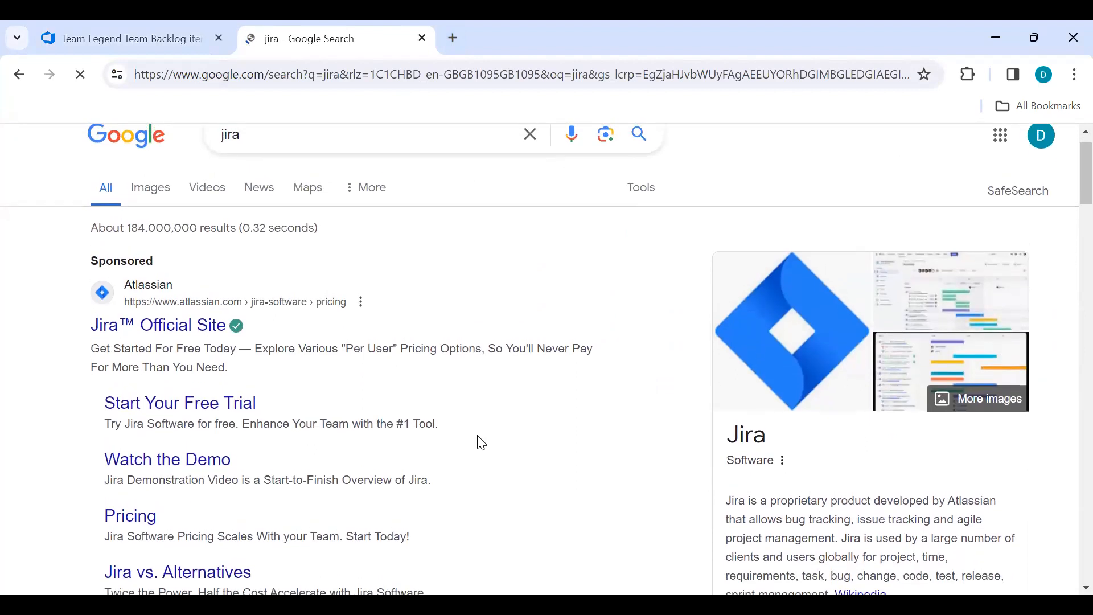
pyautogui.click(186, 329)
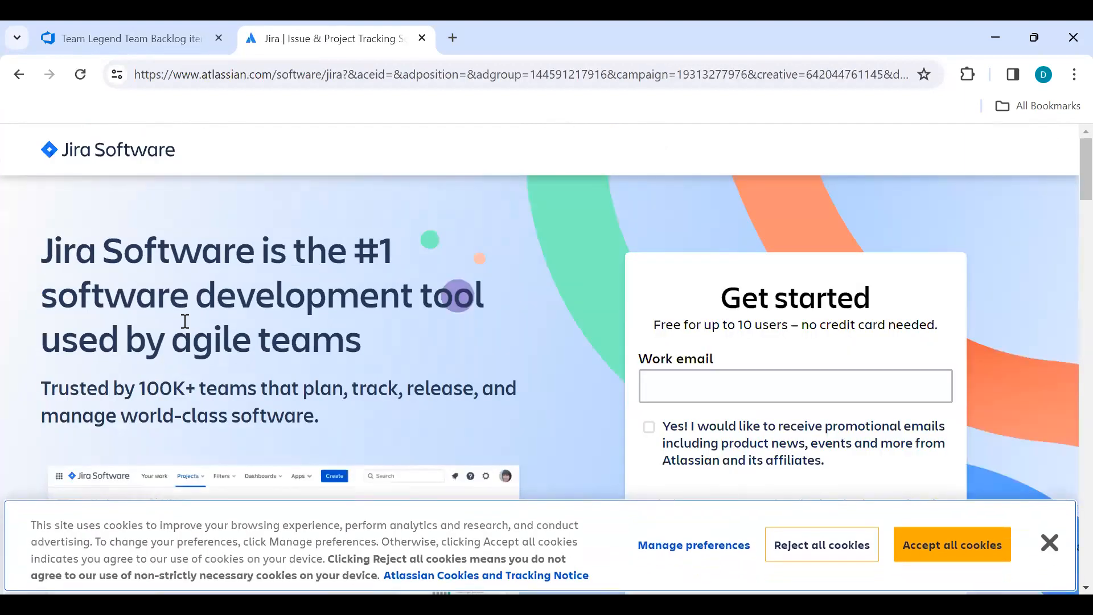
# Step: Accept all cookies and sign up for Jira free with the work email address
pyautogui.click(978, 550)
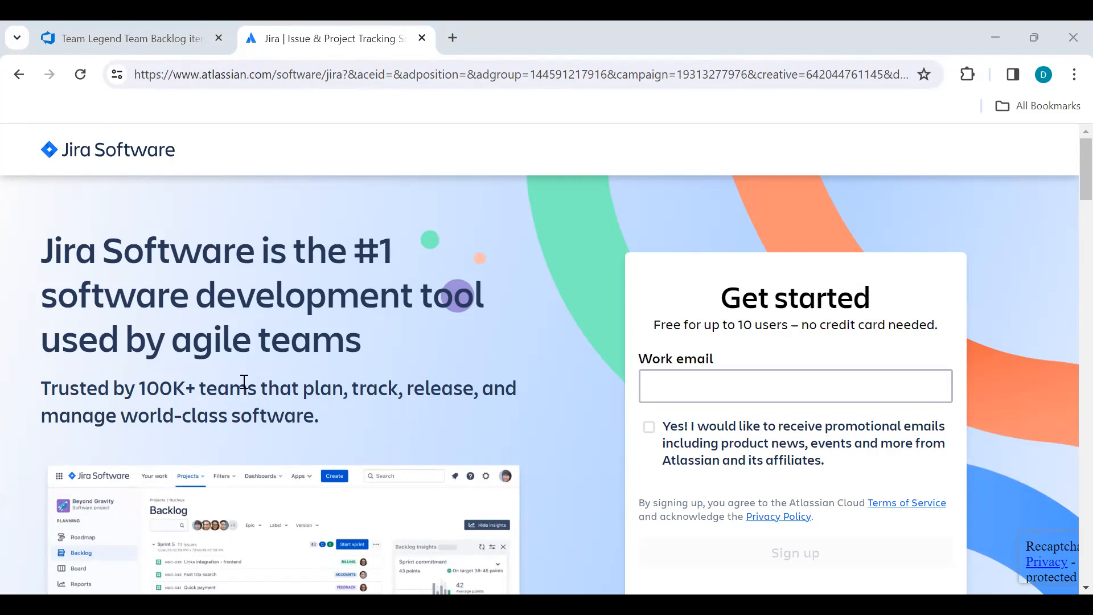
pyautogui.click(694, 385)
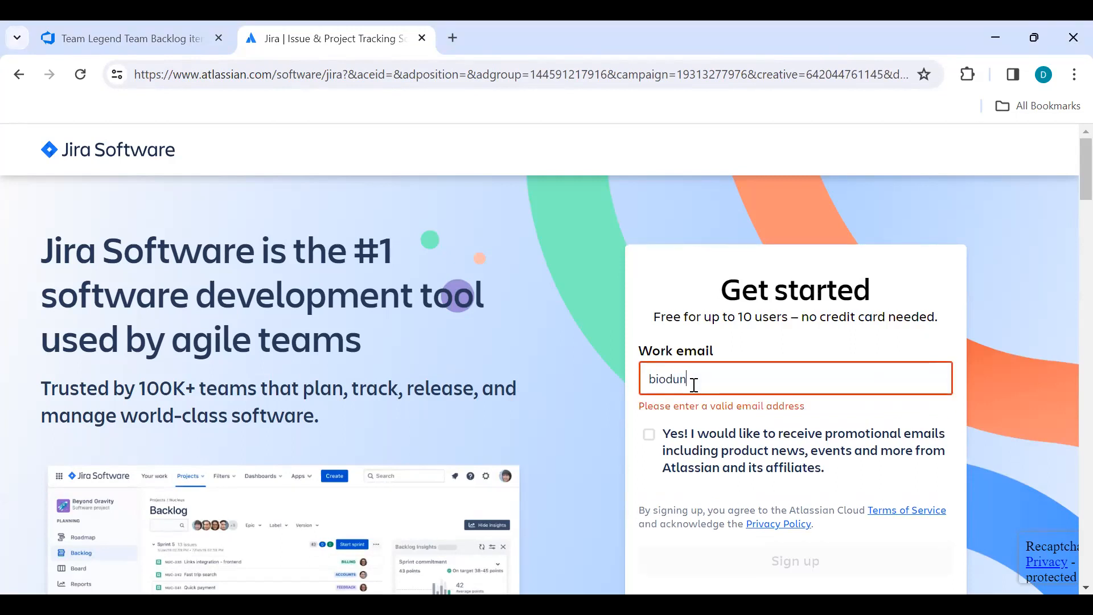
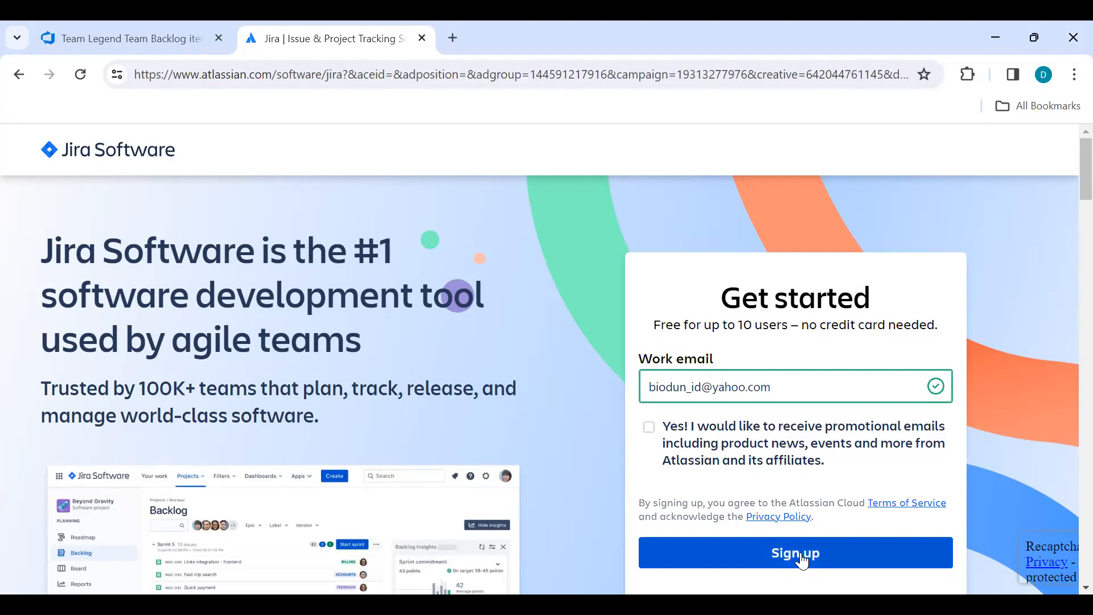
pyautogui.click(800, 556)
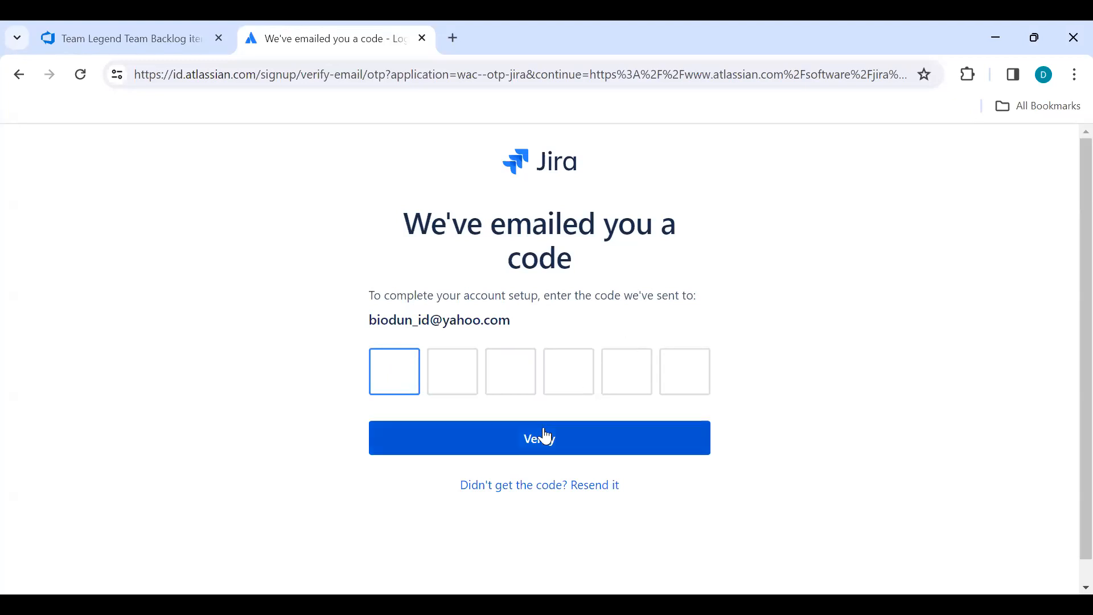
# Step: Request a new verification code by email
pyautogui.click(601, 487)
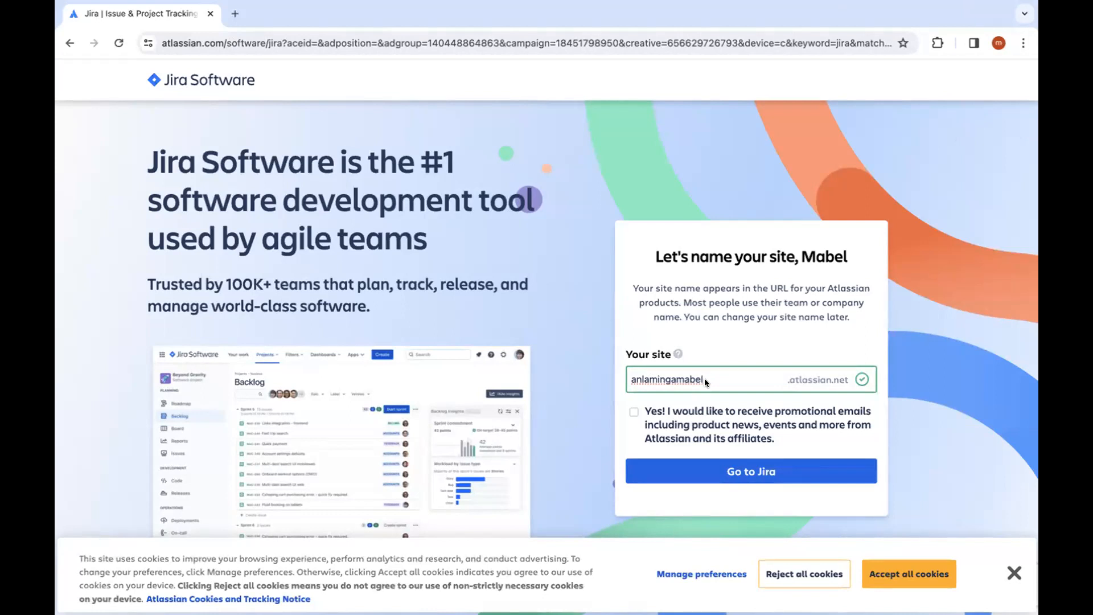
# Step: Replace the suggested site name with a short first-name-based name and go to Jira
pyautogui.doubleClick(705, 379)
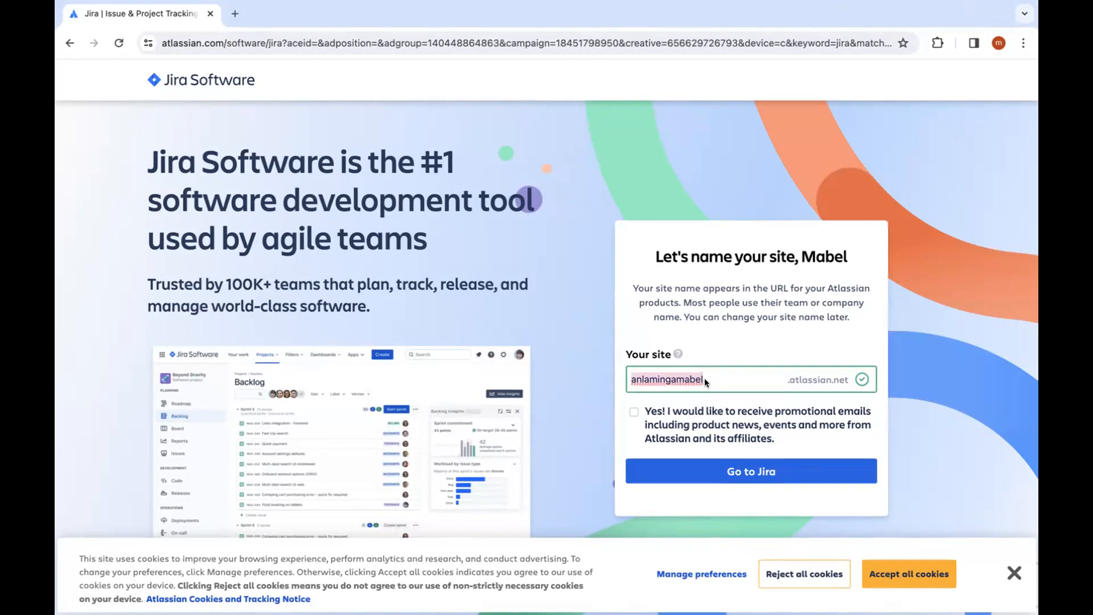
pyautogui.write('mabel')
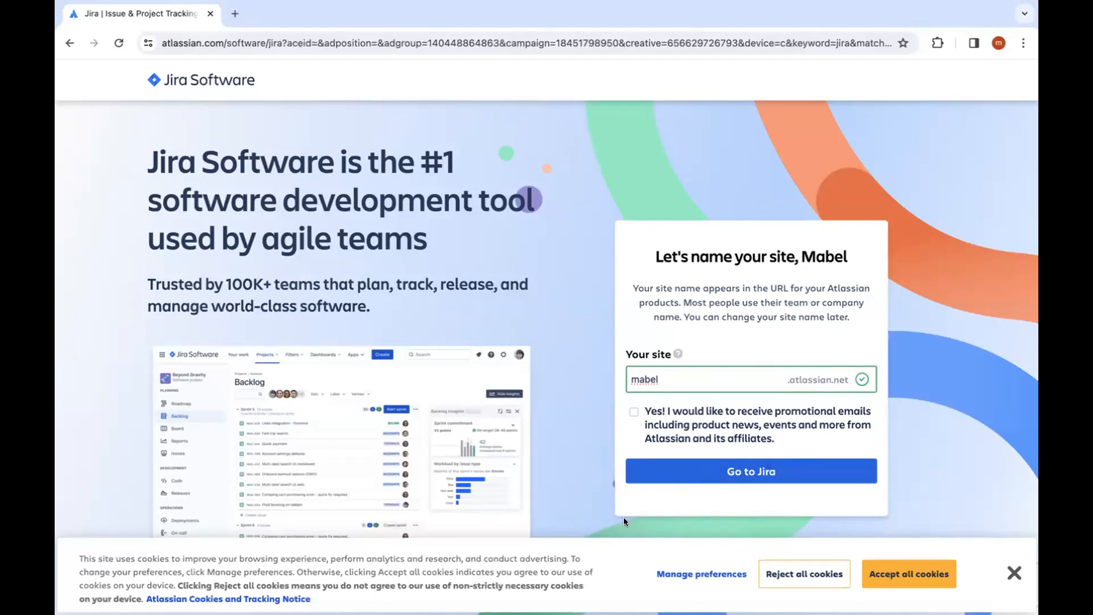
pyautogui.click(708, 468)
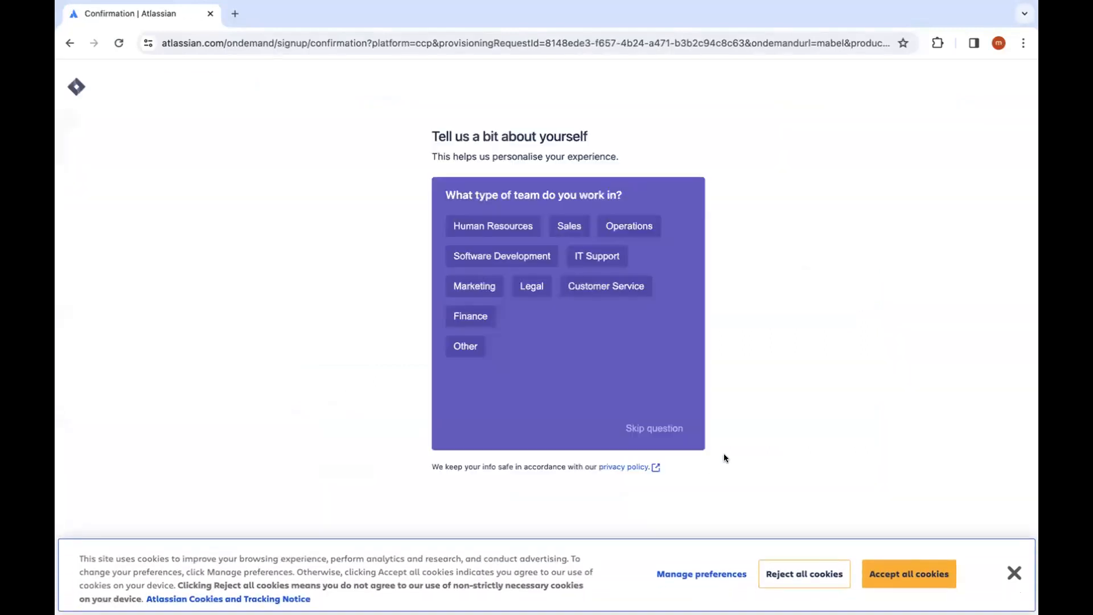
# Step: Reject all cookies on the cookie banner
pyautogui.click(822, 565)
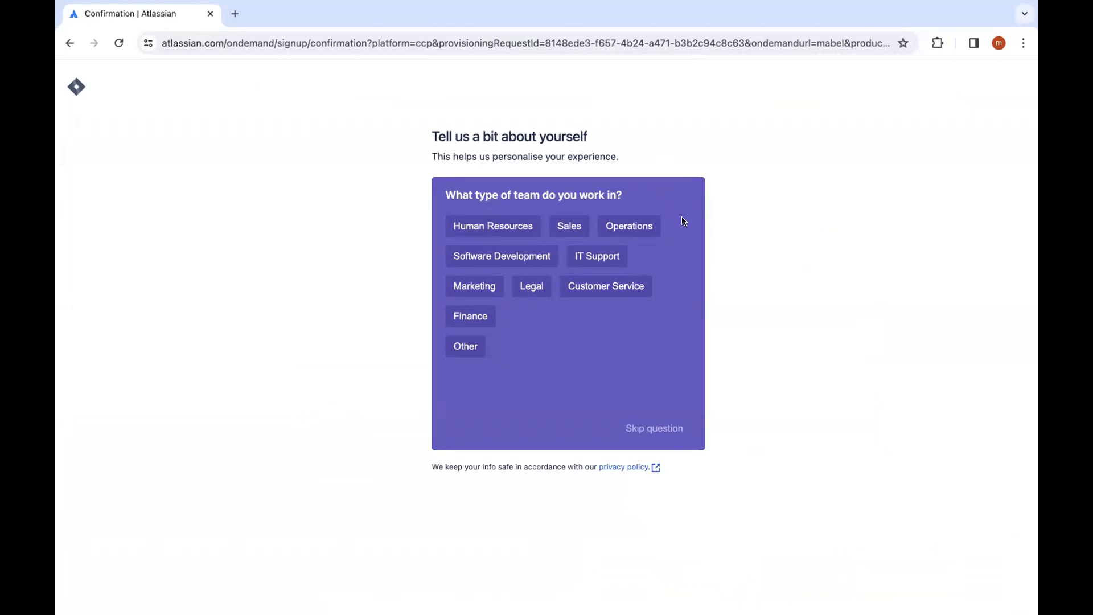
# Step: Skip the 'What type of team do you work in?' question
pyautogui.click(670, 430)
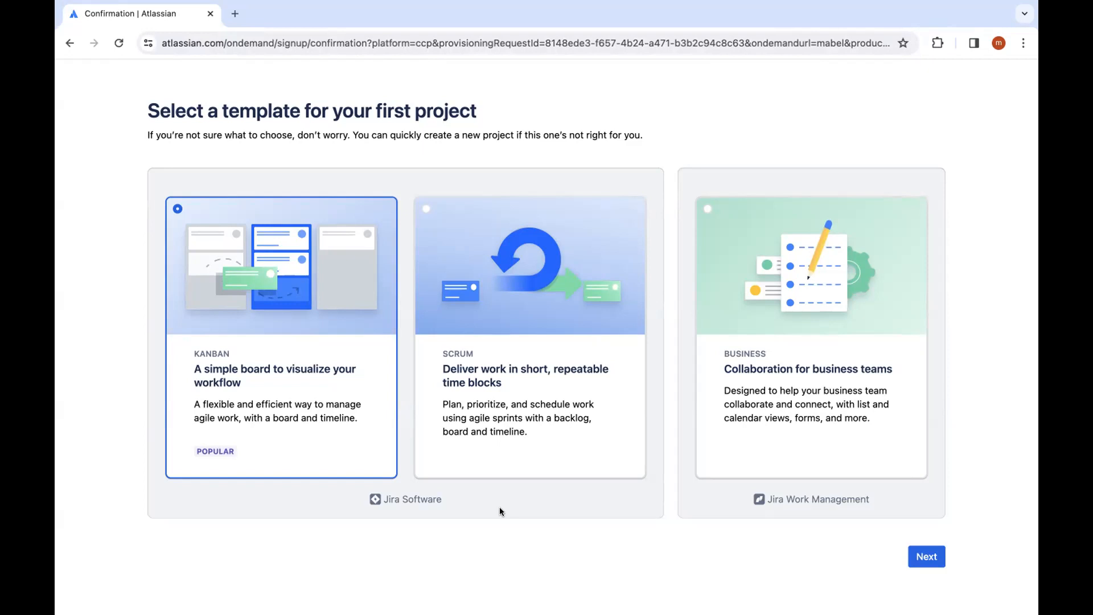
# Step: Choose the Scrum template instead of Kanban for the first project and continue
pyautogui.click(525, 359)
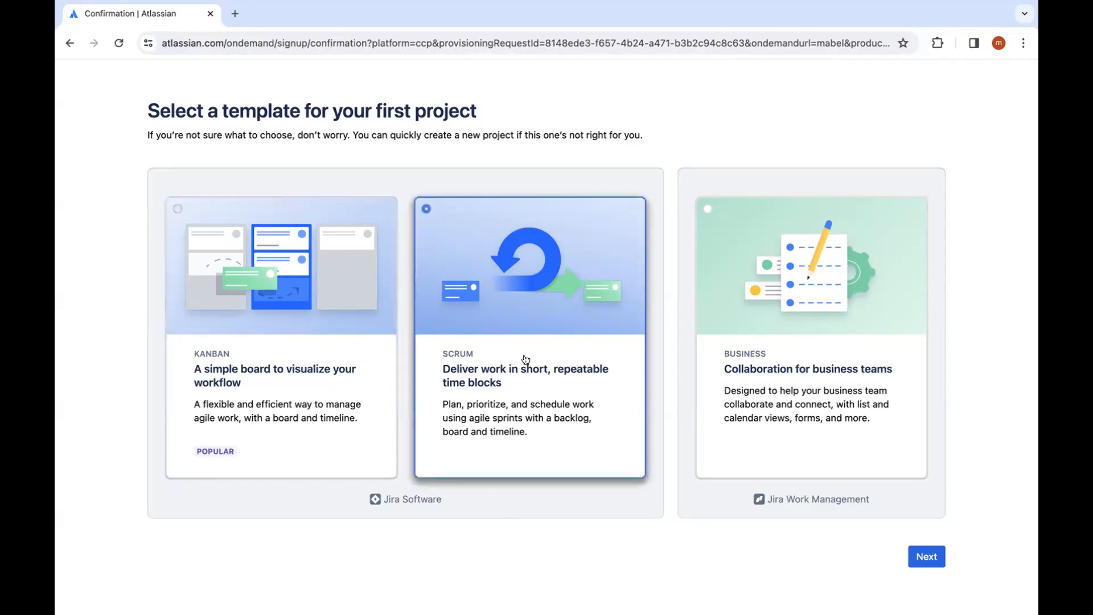
pyautogui.click(917, 555)
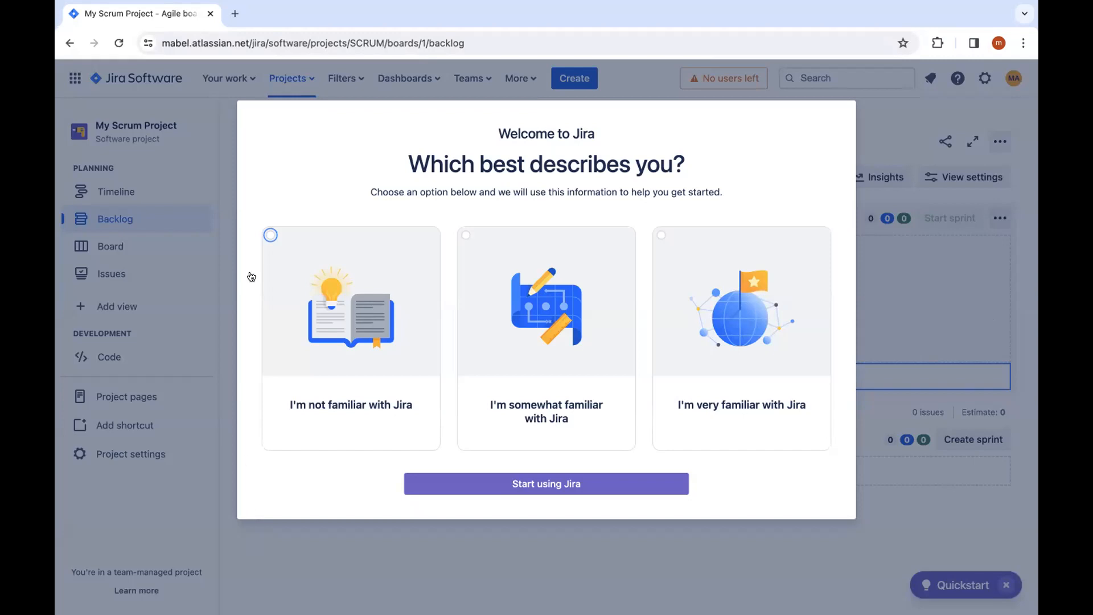
# Step: Answer the welcome question with 'I'm not familiar with Jira' and begin the backlog tour
pyautogui.click(270, 236)
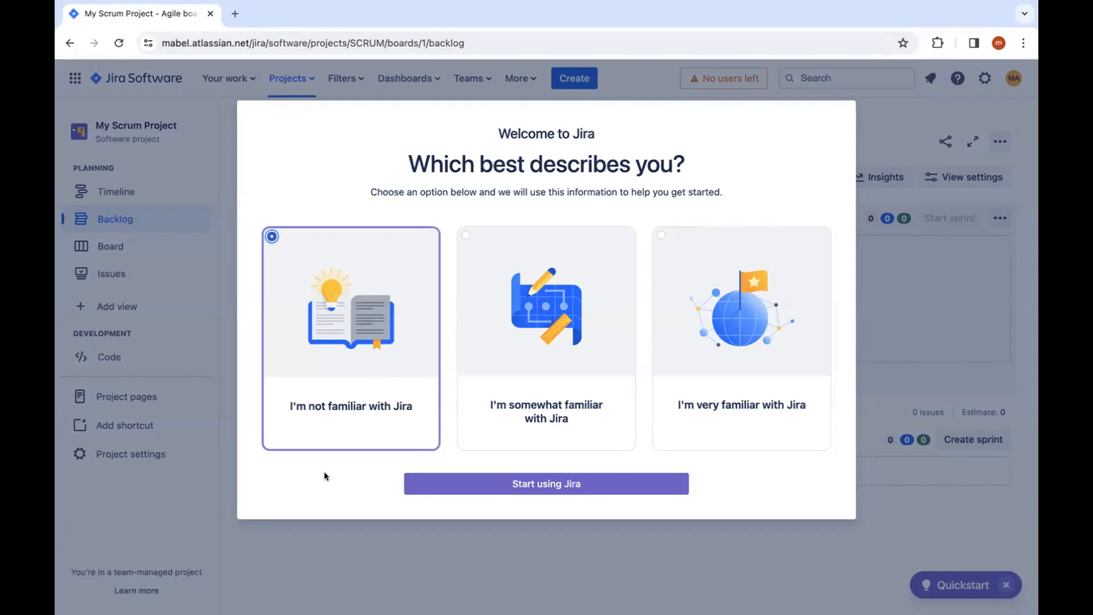
pyautogui.click(522, 484)
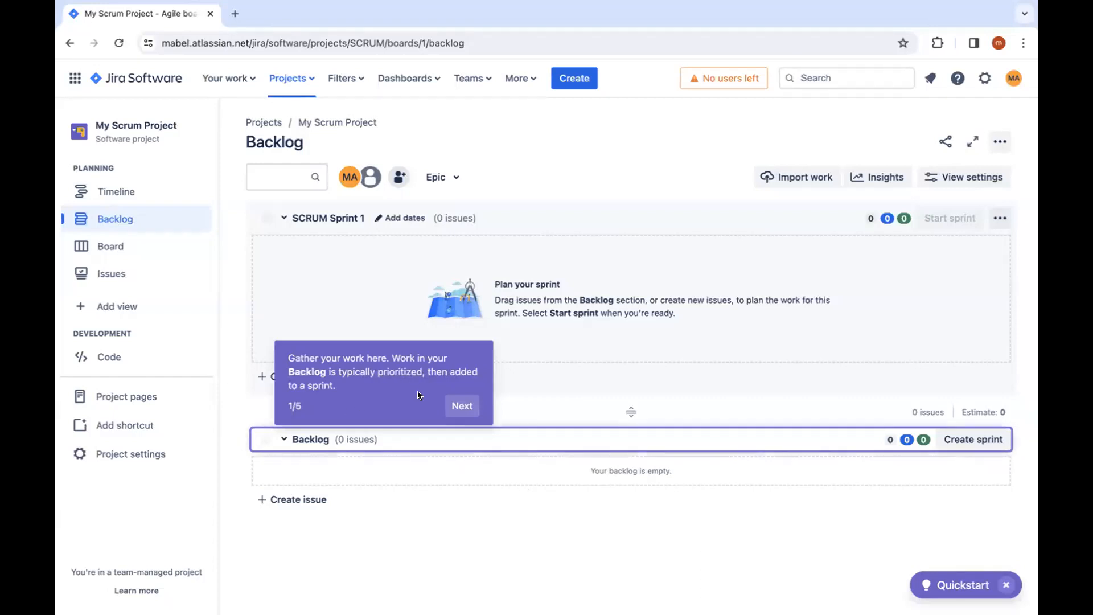
pyautogui.click(456, 407)
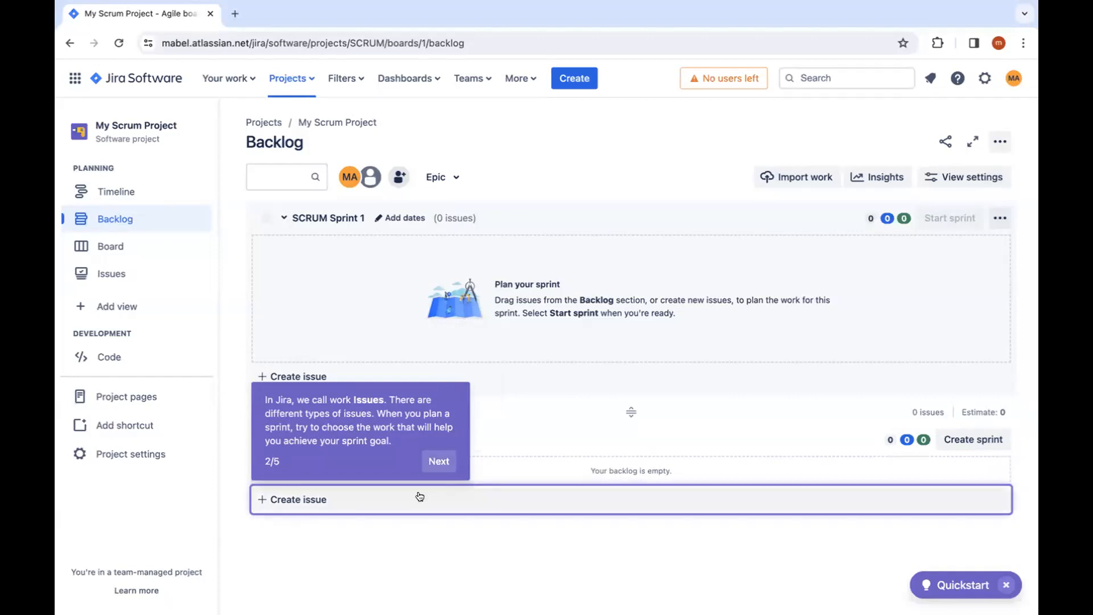
# Step: Finish the remaining onboarding tour steps and dismiss the Quickstart panel
pyautogui.click(437, 462)
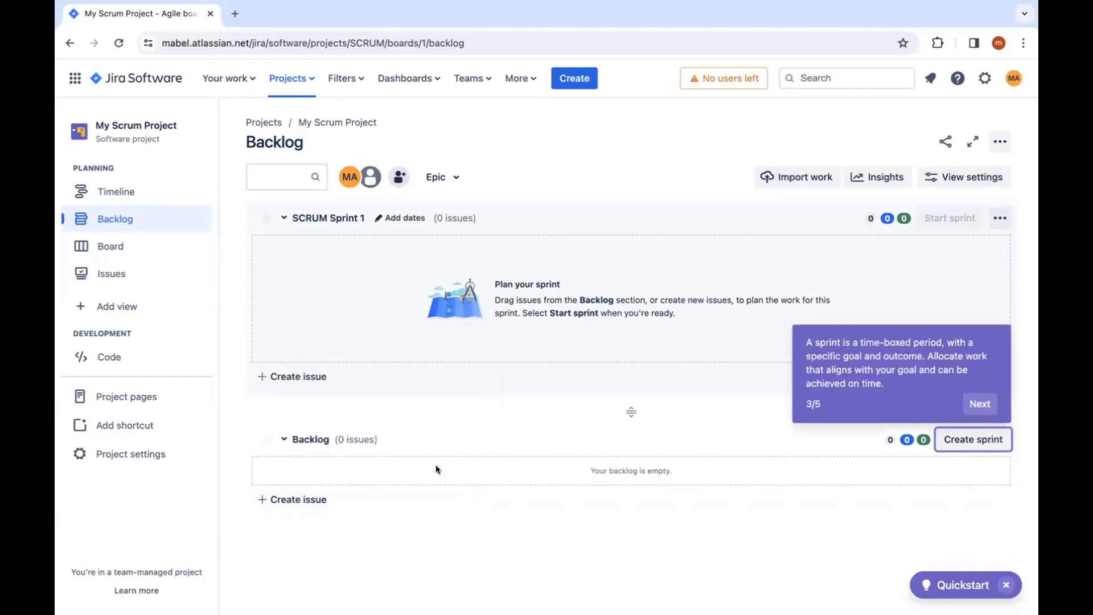
pyautogui.click(979, 404)
pyautogui.click(953, 183)
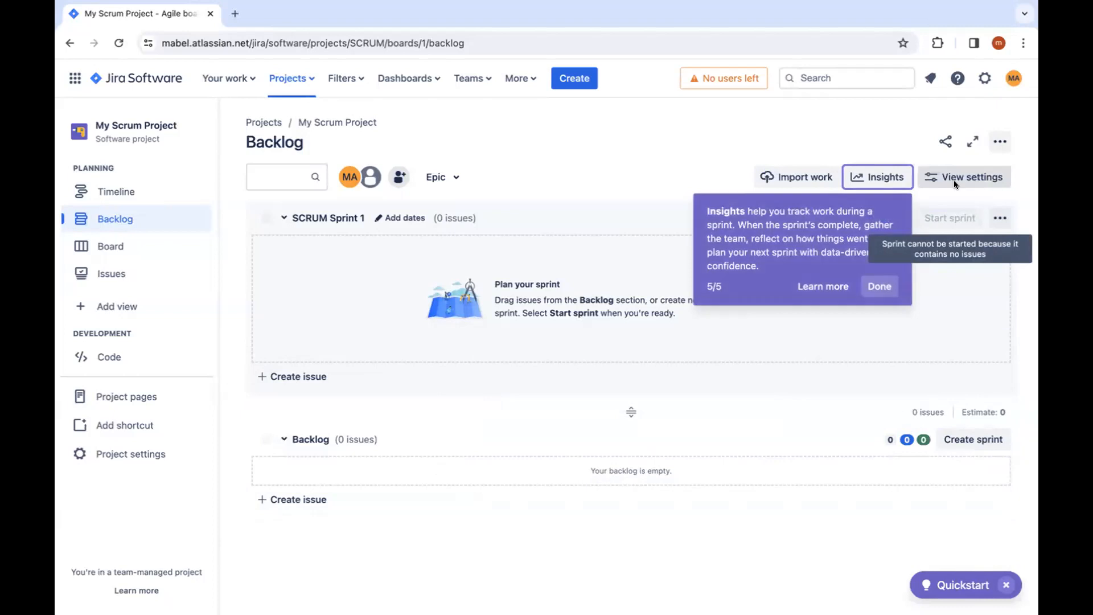
pyautogui.click(873, 286)
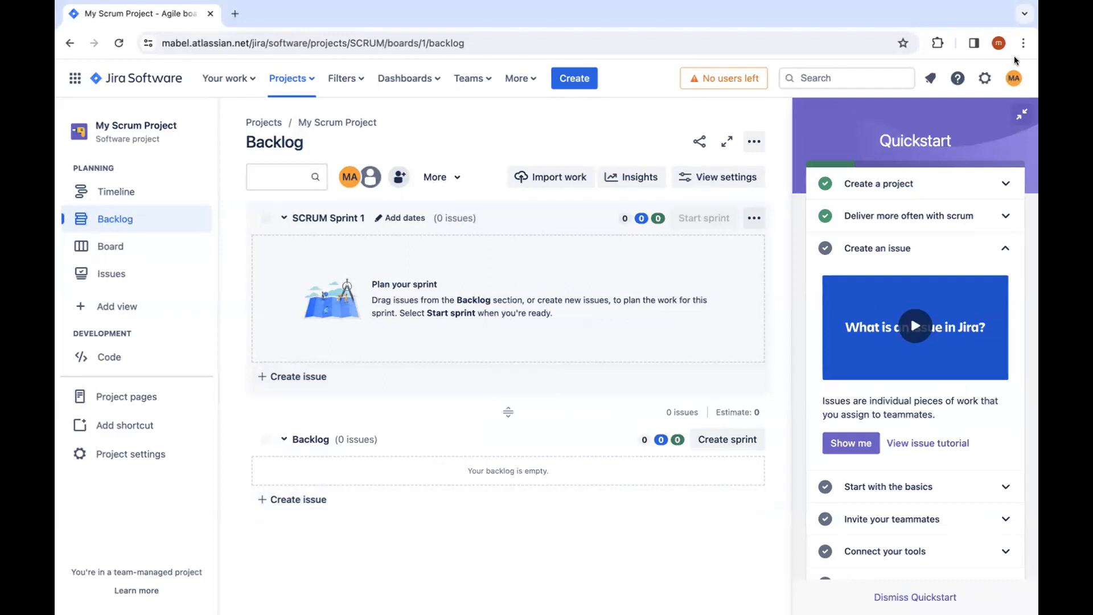
pyautogui.click(922, 593)
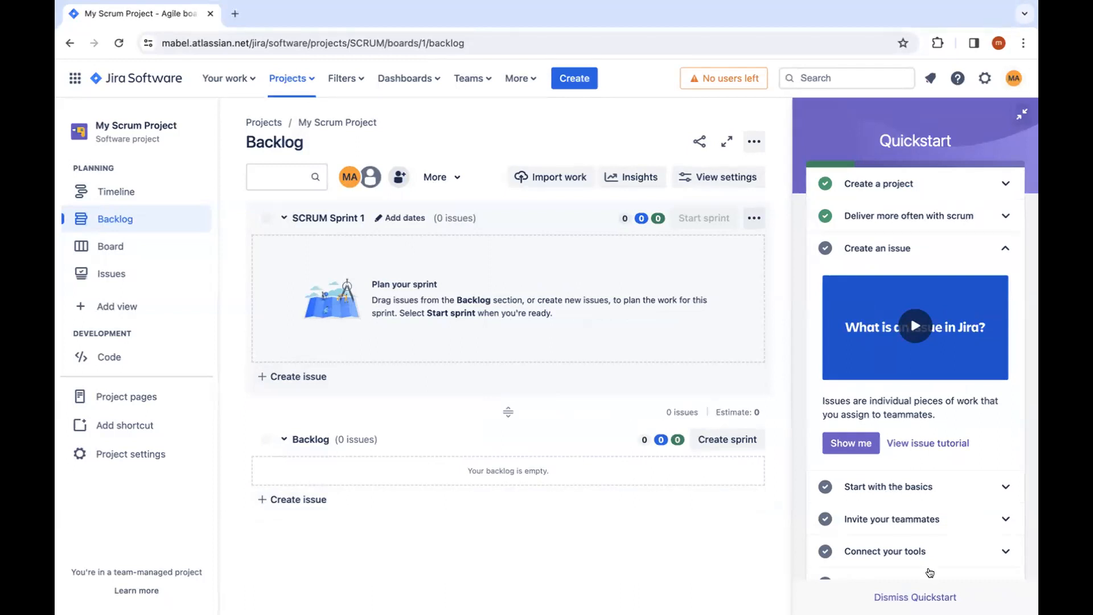
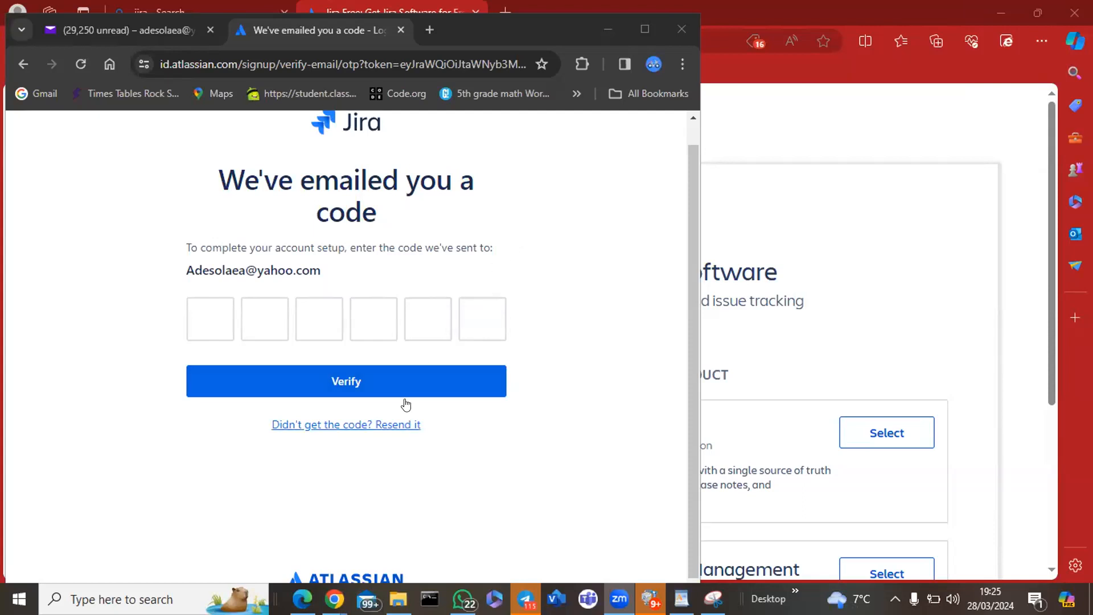
# Step: Request a new Atlassian signup verification code by email
pyautogui.click(393, 429)
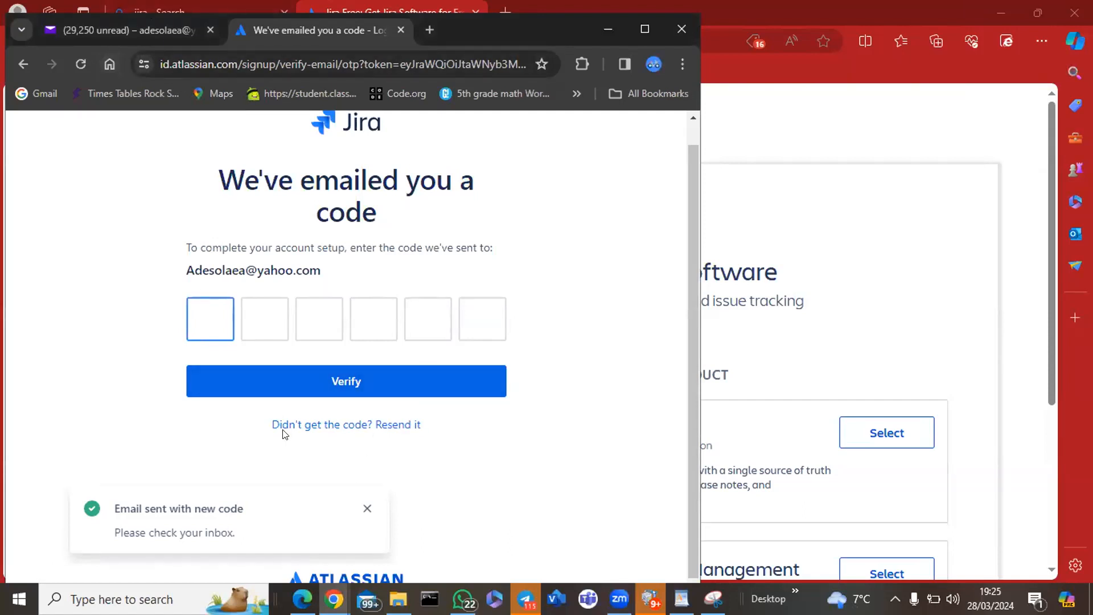
# Step: Search the Yahoo Mail Inbox, Archive and Spam folders for the verification code email
pyautogui.click(141, 28)
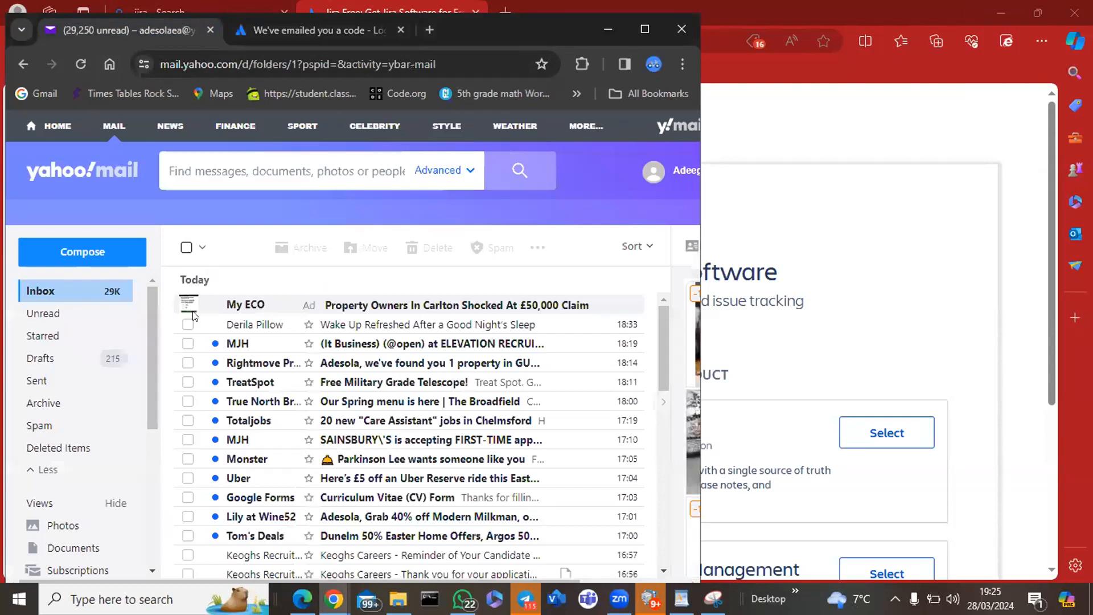
pyautogui.click(83, 66)
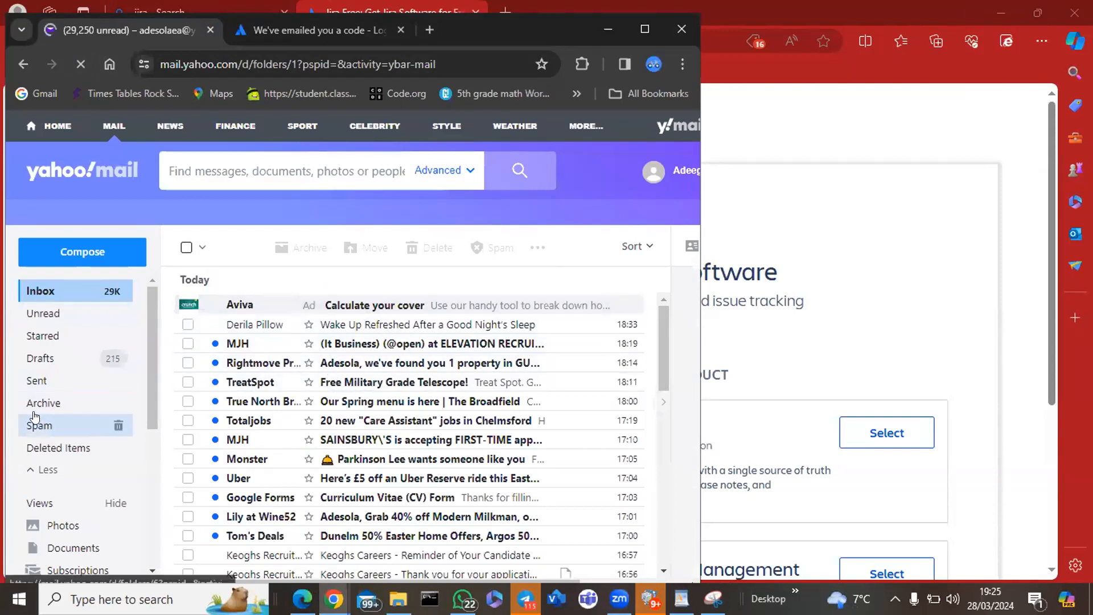
pyautogui.click(44, 404)
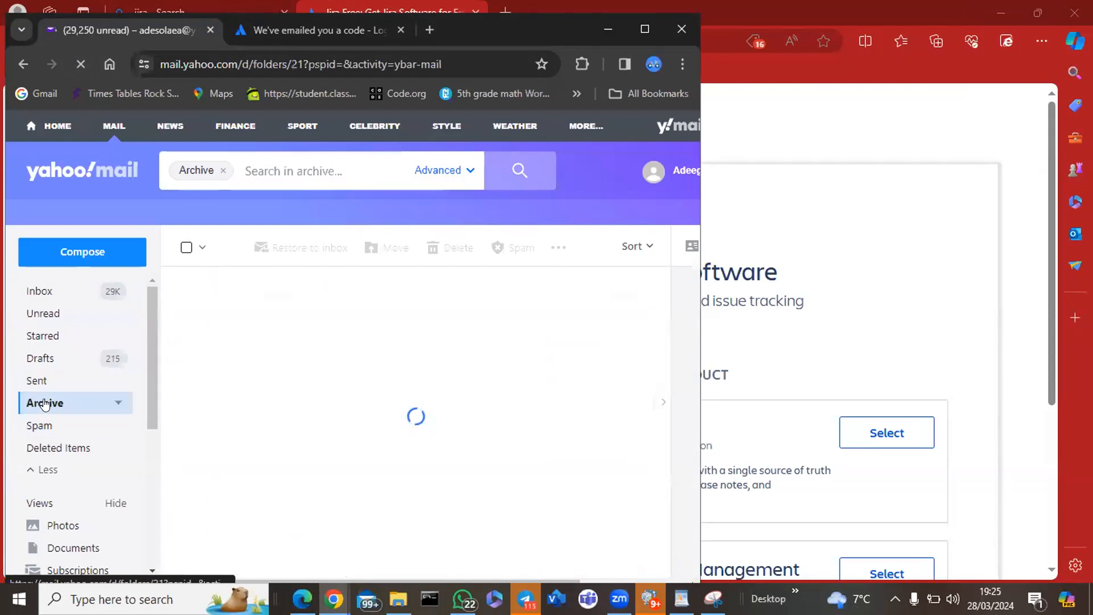
pyautogui.click(37, 424)
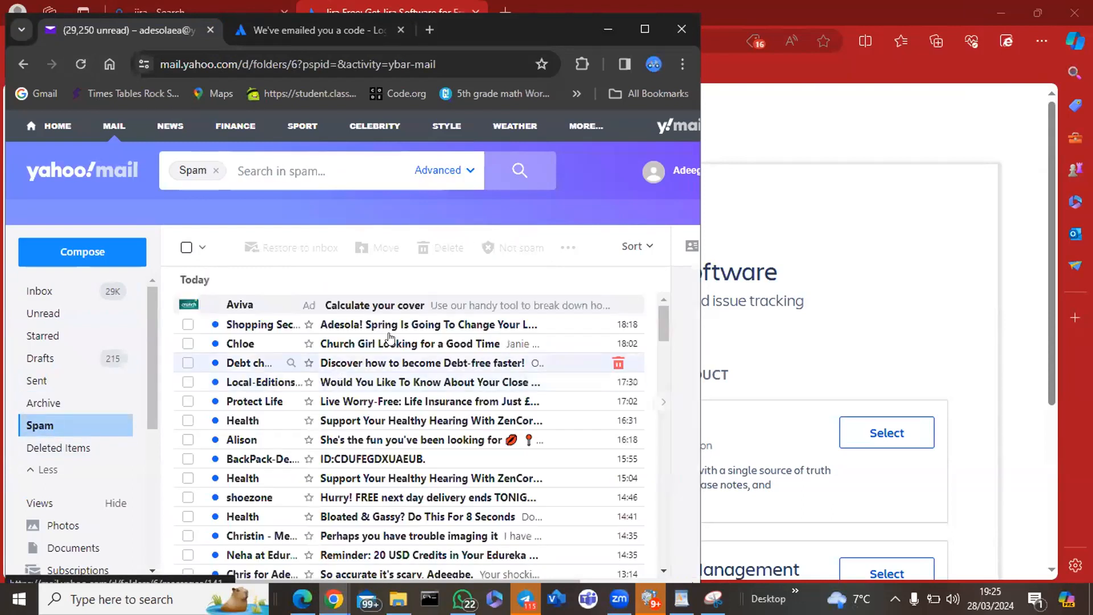
pyautogui.click(166, 585)
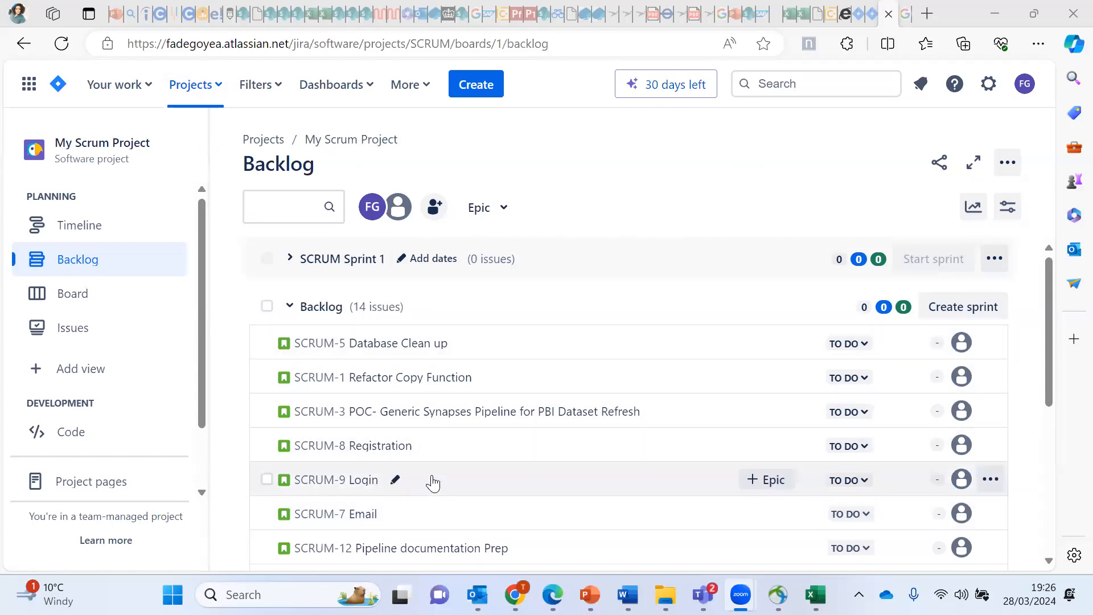
pyautogui.click(1056, 289)
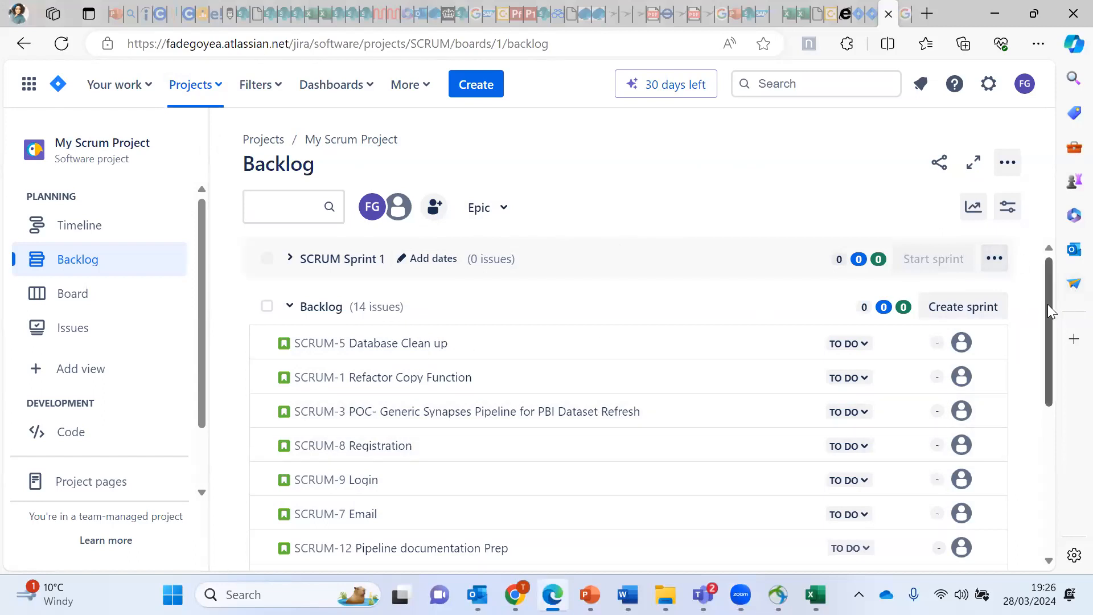
pyautogui.moveTo(1052, 313); pyautogui.dragTo(1048, 211)
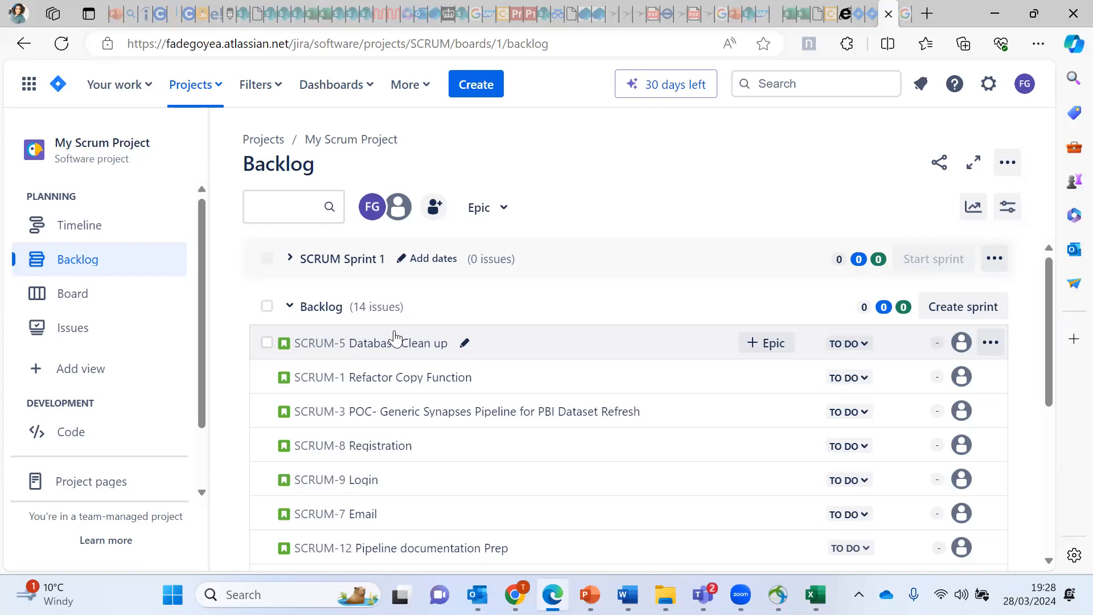
# Step: Switch on the Epic toggle in the backlog's Epic options
pyautogui.moveTo(393, 329)
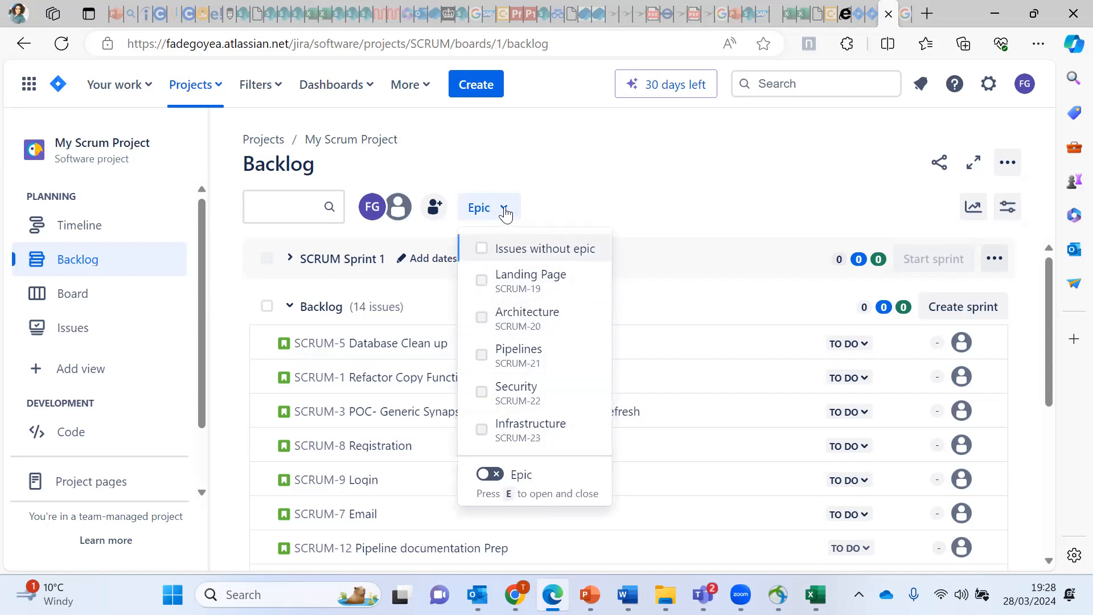
pyautogui.click(490, 481)
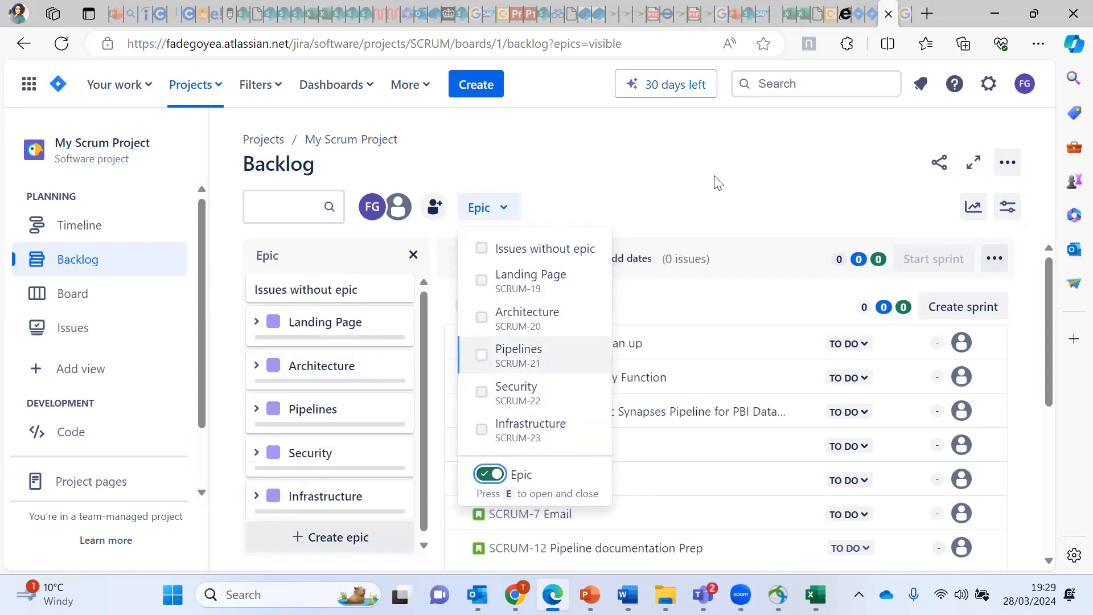
# Step: Close the Epic options list and start a new epic below Landing Page through Infrastructure
pyautogui.click(694, 176)
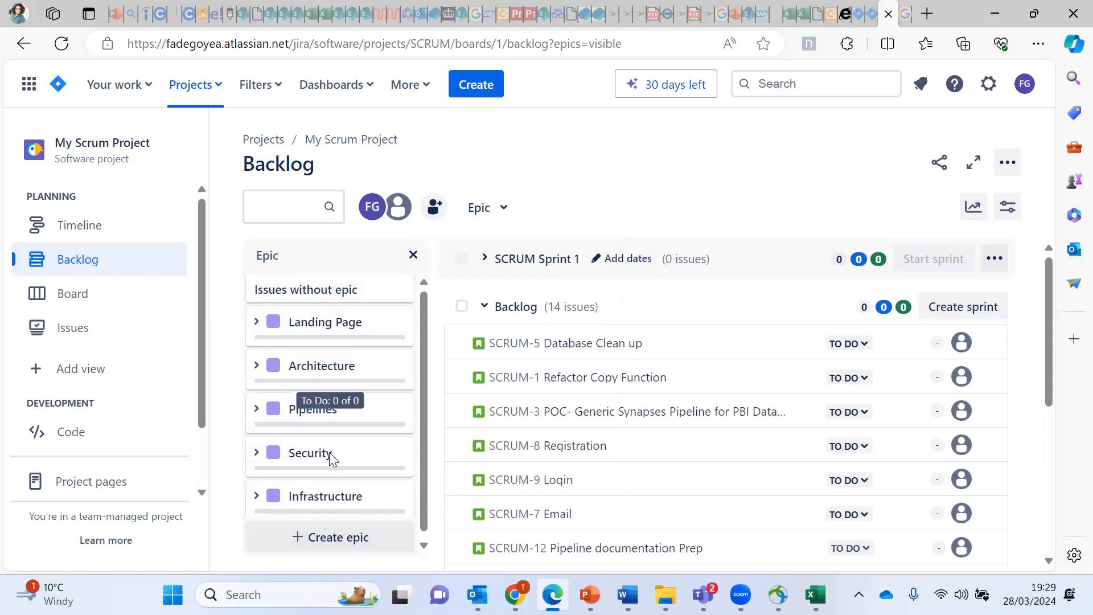
pyautogui.click(335, 541)
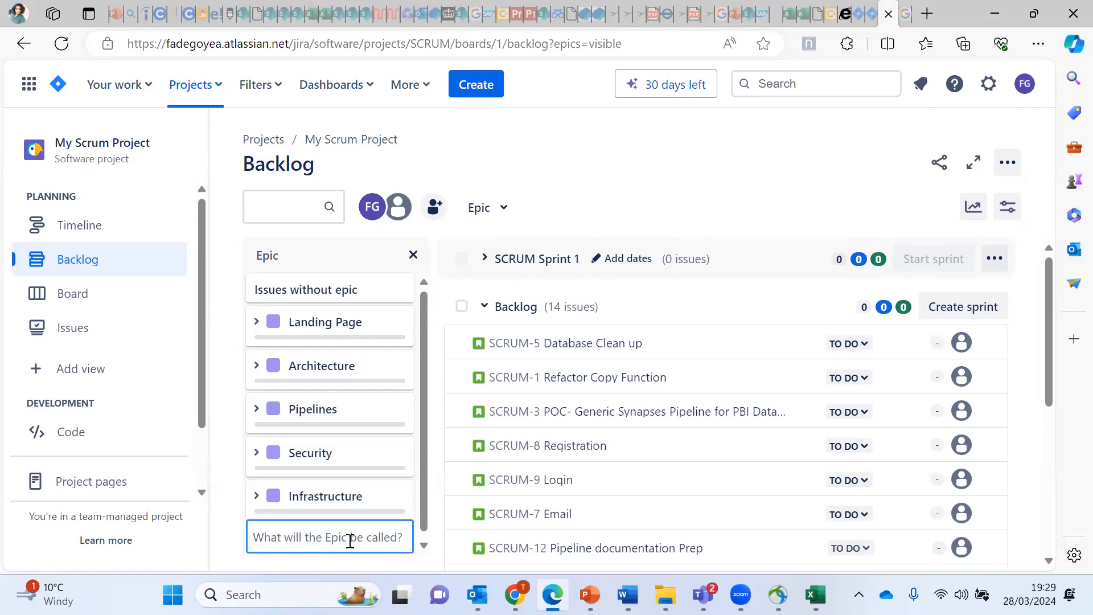
# Step: Create a sixth epic named 'Home Page' and bring it into view in the Epic panel
pyautogui.write('H')
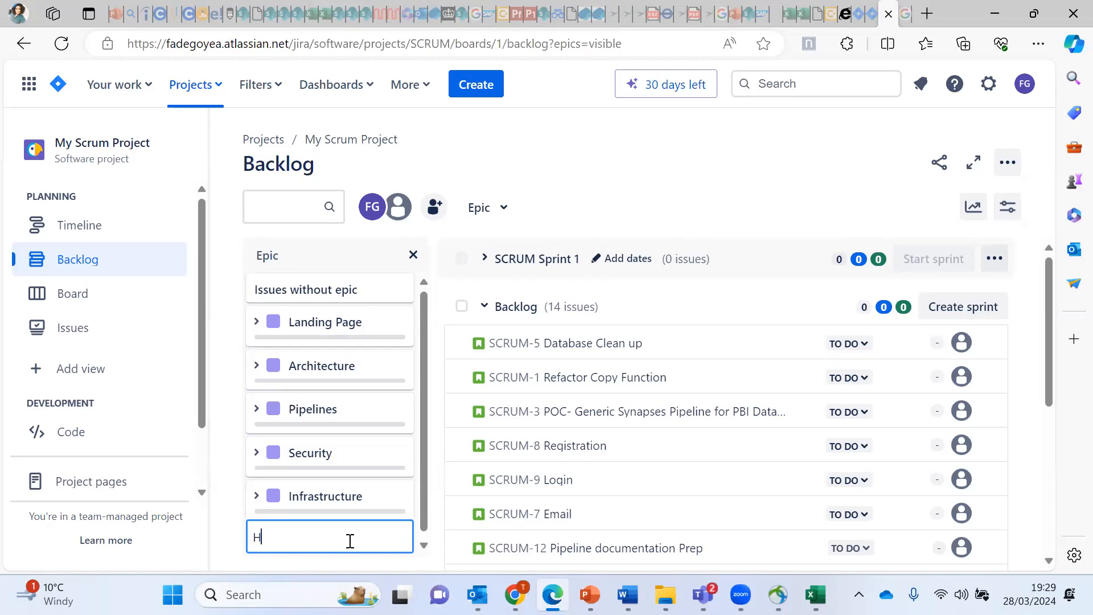
pyautogui.write('ome Page')
pyautogui.press('Return')
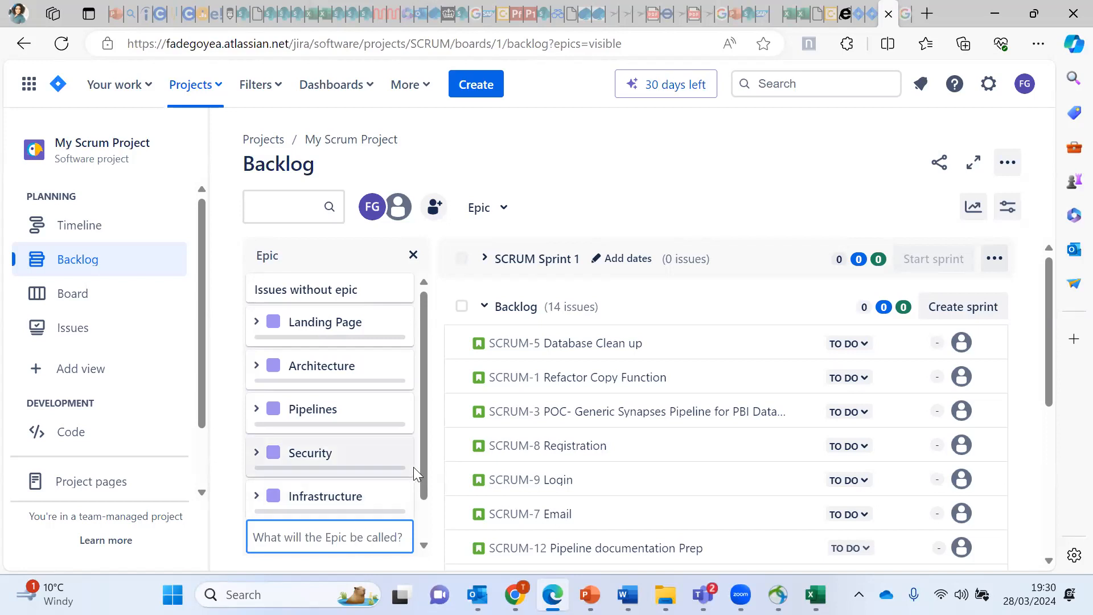
pyautogui.scroll(-1, 426, 506)
pyautogui.click(424, 529)
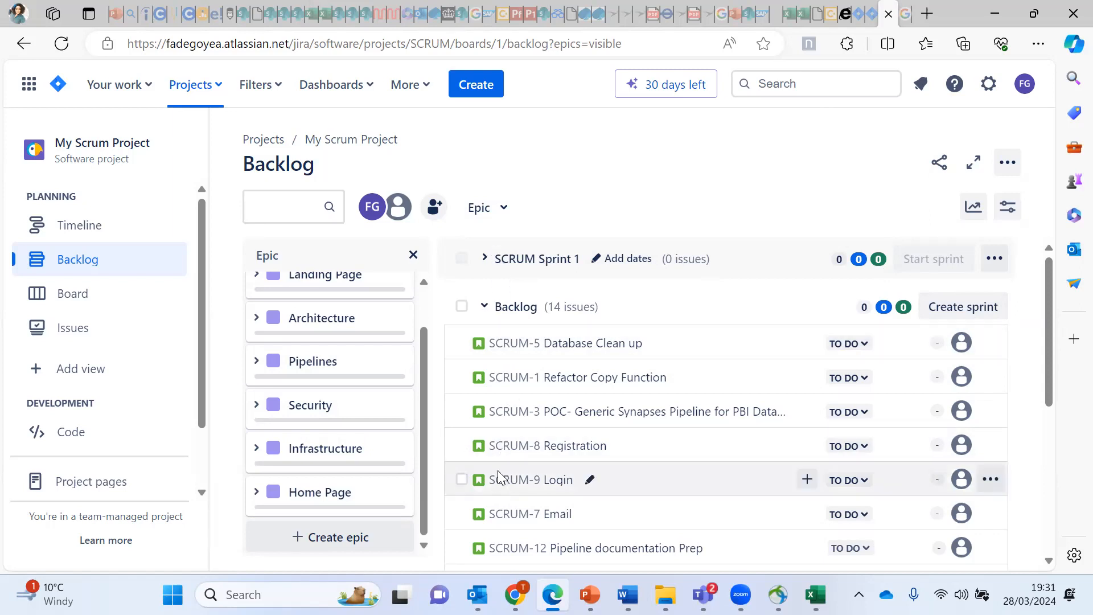
# Step: Expand SCRUM Sprint 1 to reveal its empty planning area, then close the Epic panel
pyautogui.click(485, 261)
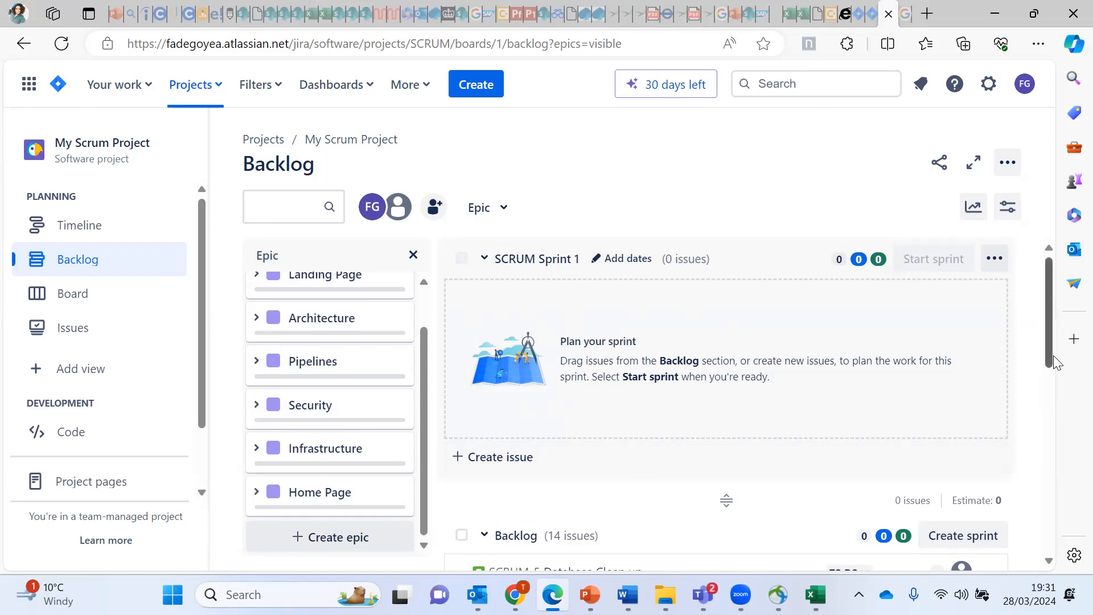
pyautogui.scroll(-5, 1051, 375)
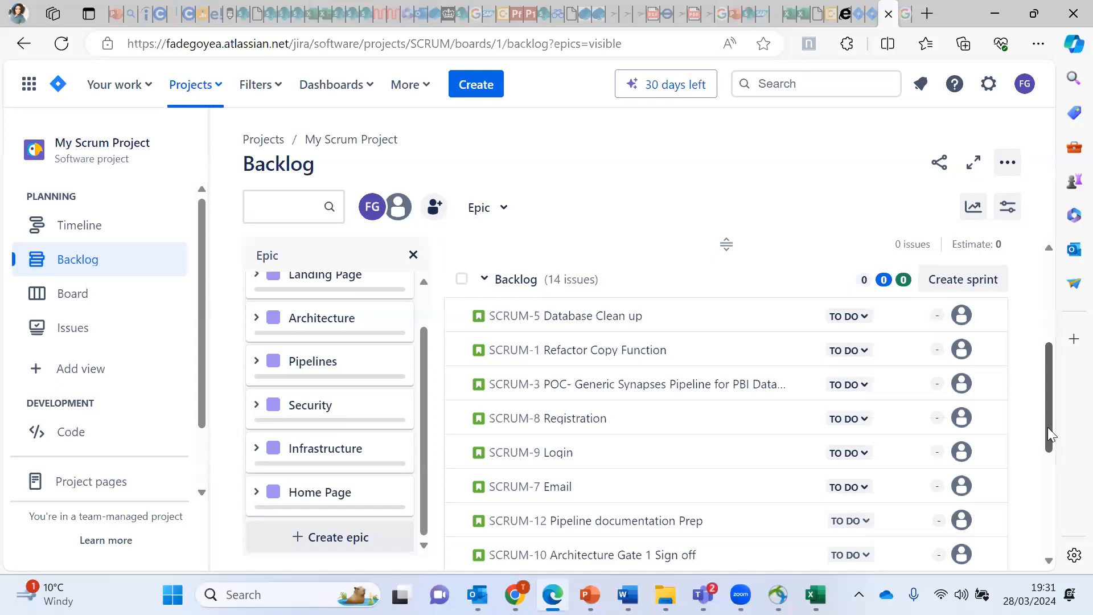
pyautogui.rightClick(1049, 373)
pyautogui.moveTo(1049, 374); pyautogui.dragTo(1041, 268)
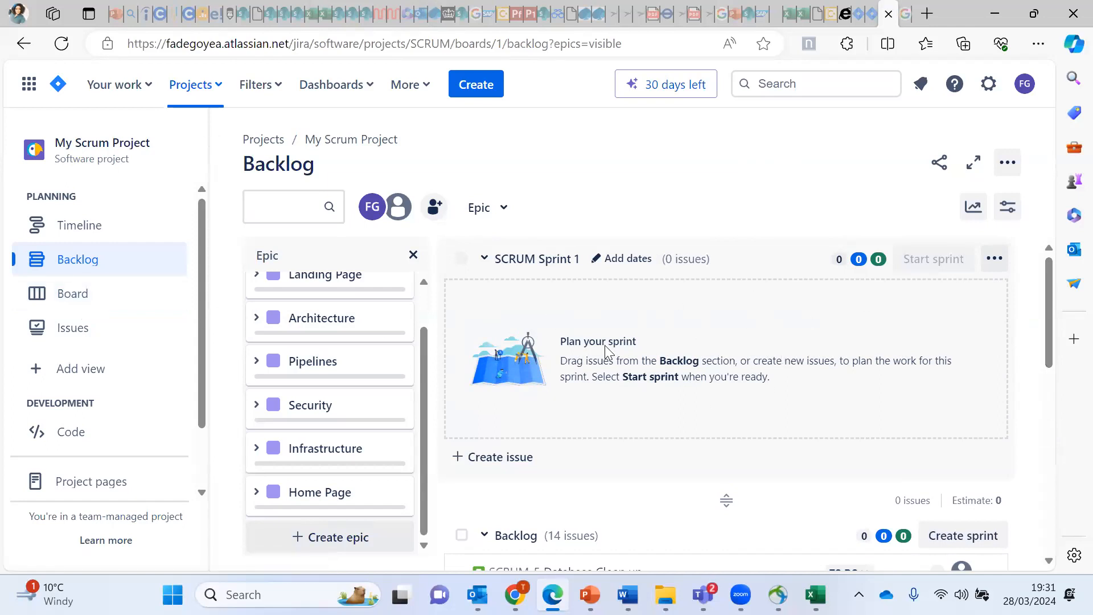
pyautogui.click(484, 260)
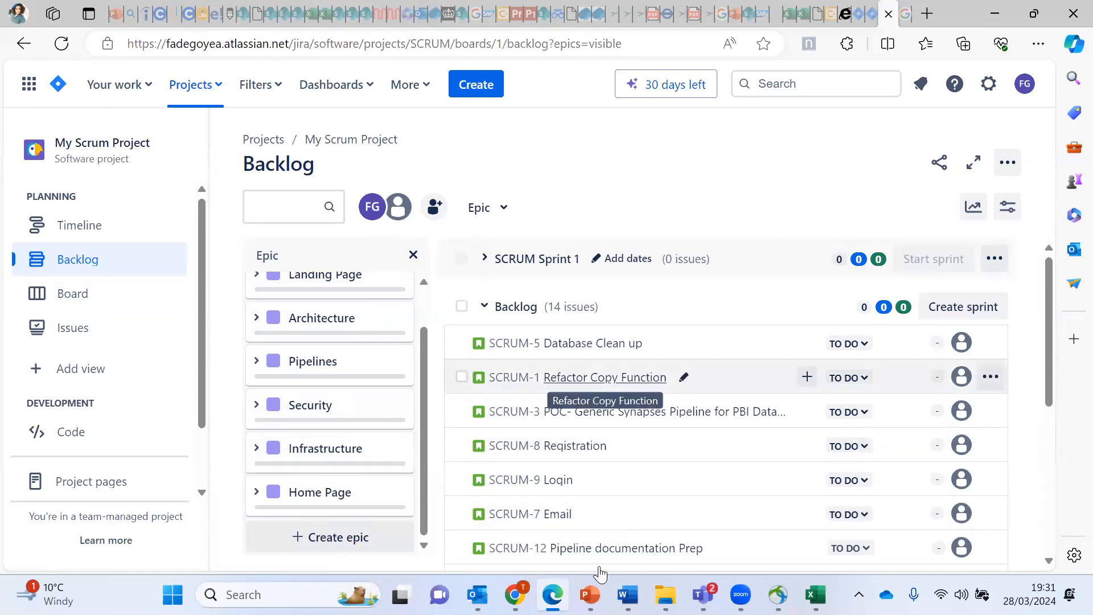
pyautogui.click(484, 260)
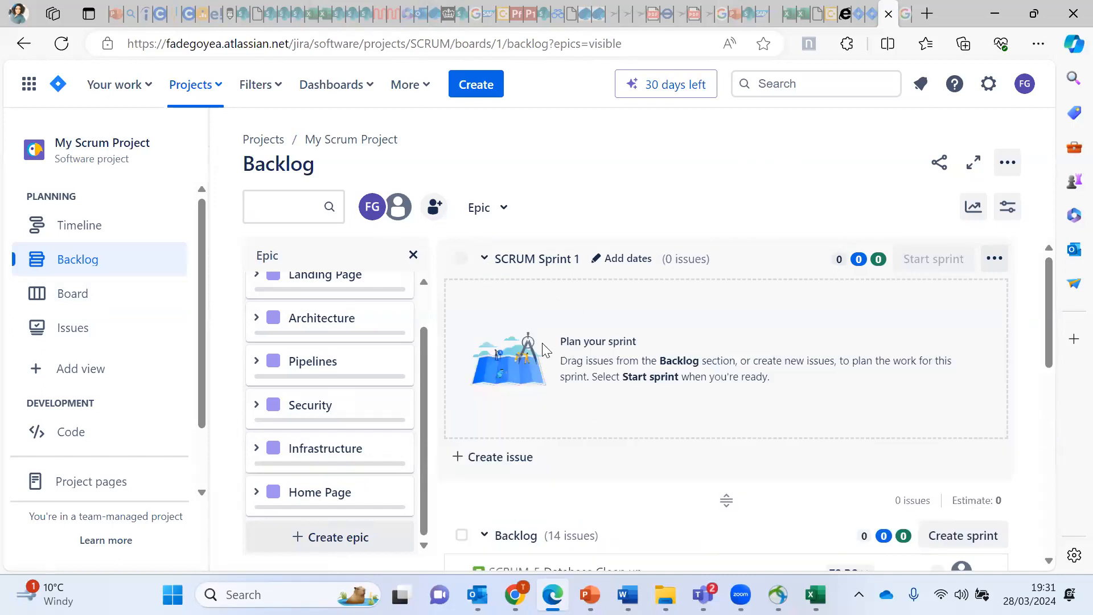
pyautogui.click(485, 260)
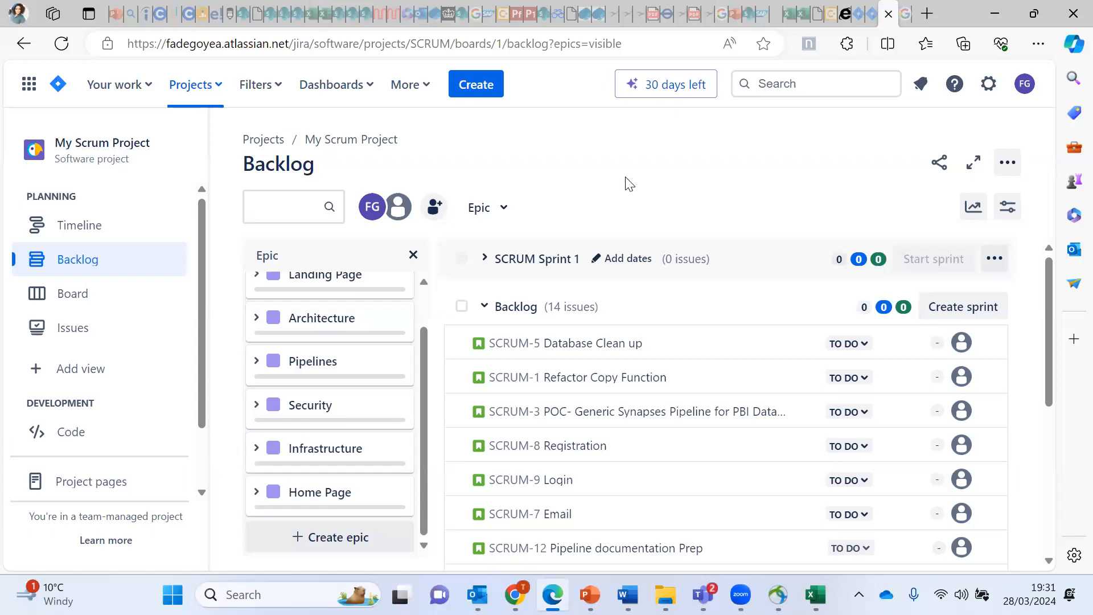
pyautogui.click(484, 261)
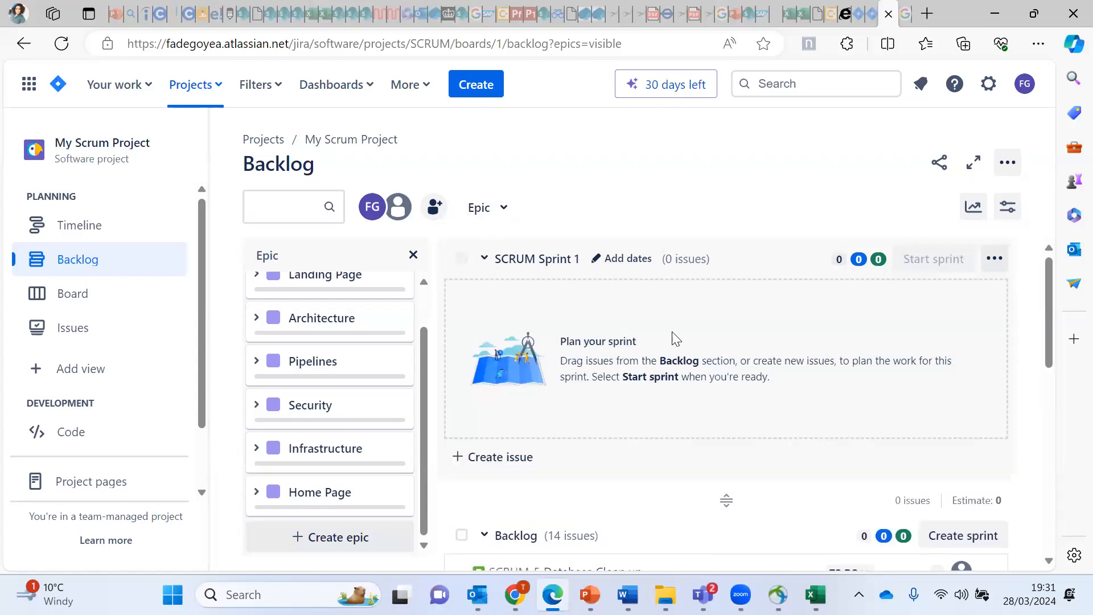
pyautogui.click(411, 255)
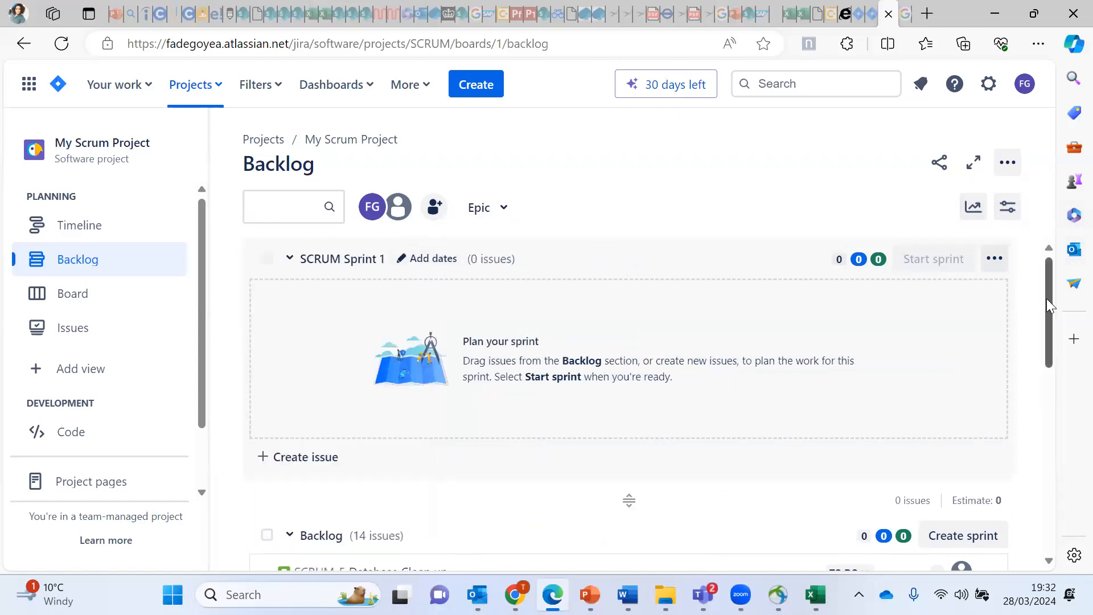
# Step: Briefly reshow the epics panel via the Epic filter, then close it for a full-width backlog
pyautogui.moveTo(1049, 297); pyautogui.dragTo(1069, 497)
pyautogui.scroll(10, 461, 400)
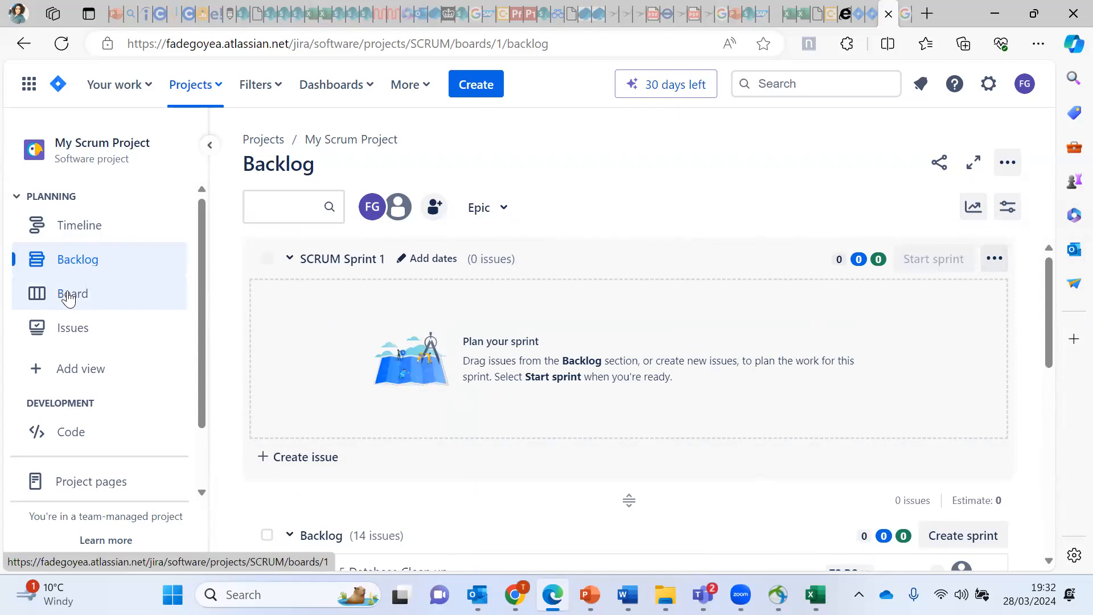
pyautogui.click(488, 211)
pyautogui.click(487, 503)
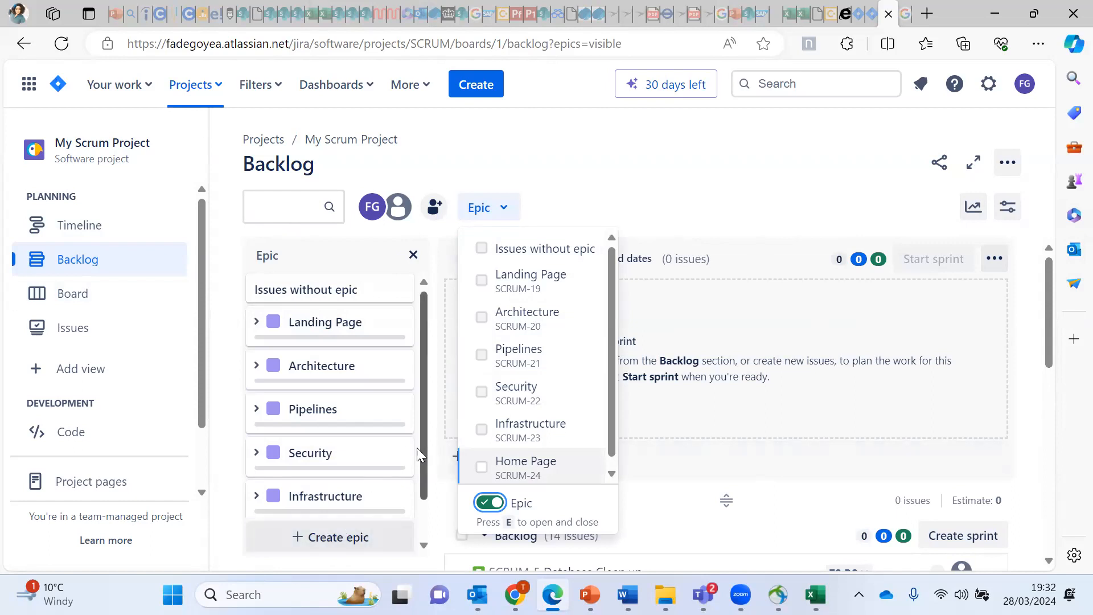
pyautogui.moveTo(424, 460); pyautogui.dragTo(414, 533)
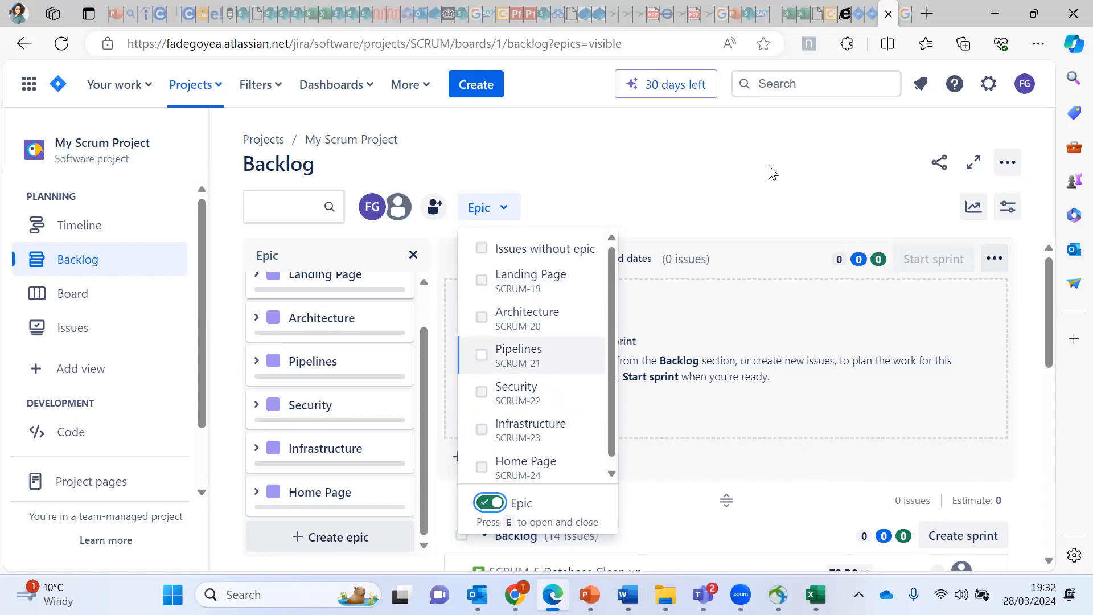
pyautogui.click(413, 255)
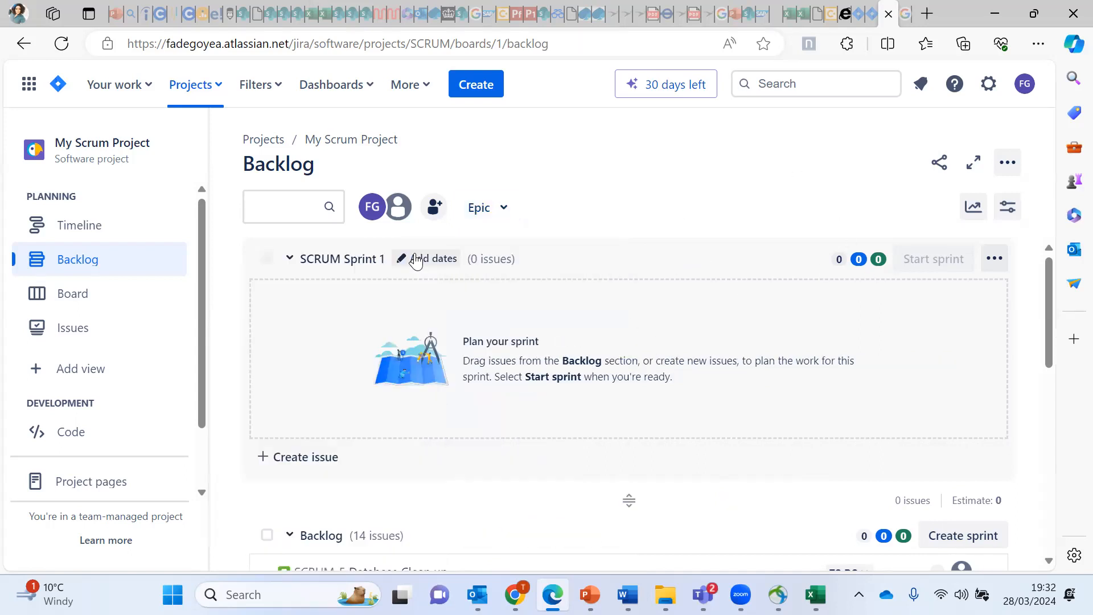
# Step: Scroll the backlog down to its last issue, SCRUM-13 Footer
pyautogui.click(492, 211)
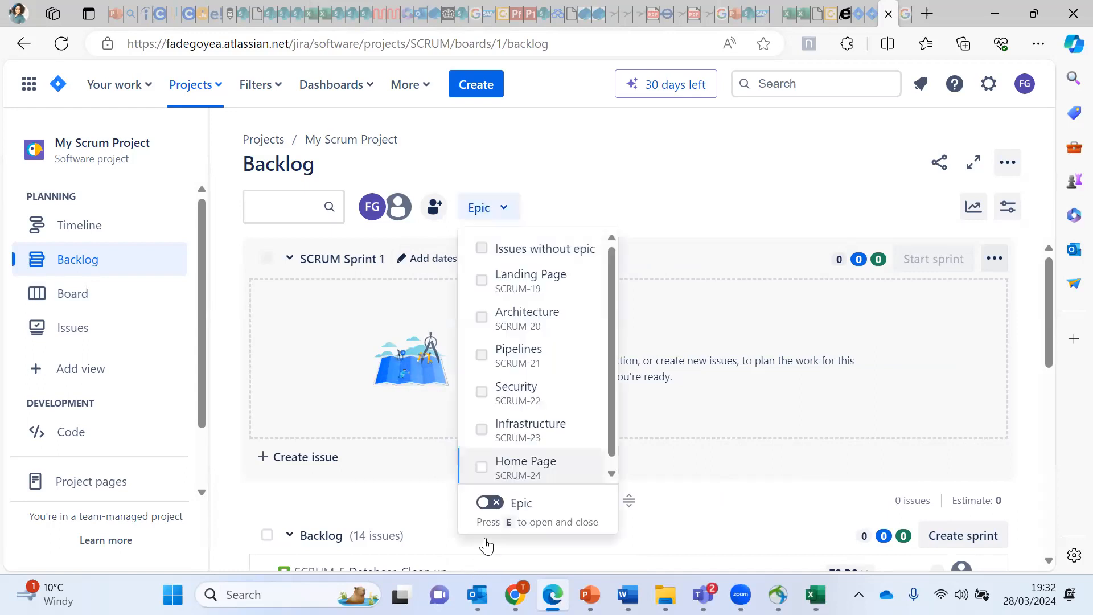
pyautogui.click(746, 173)
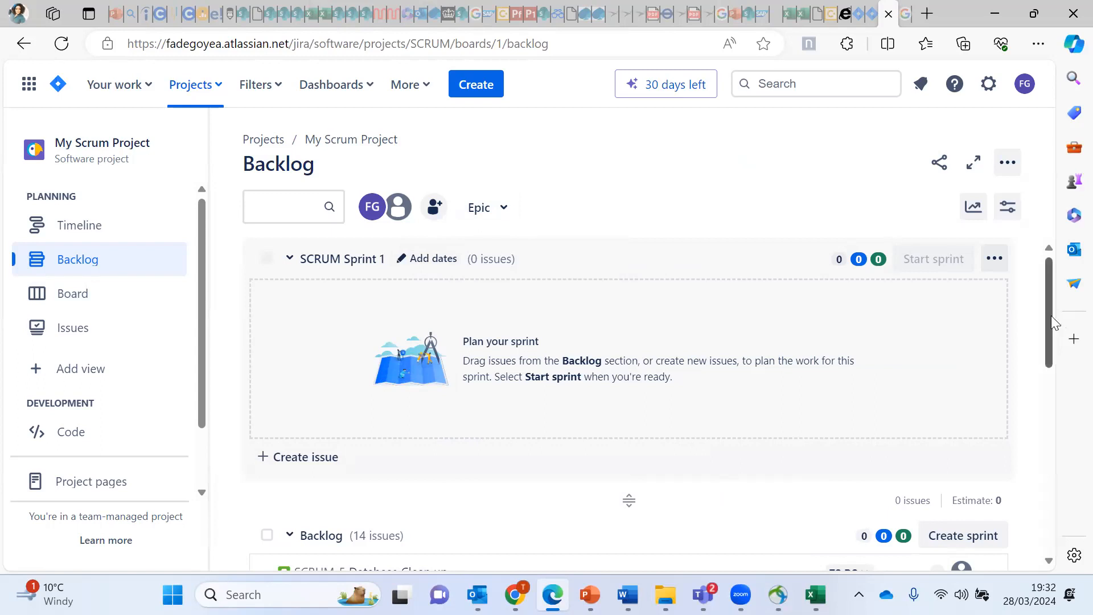
pyautogui.moveTo(1047, 349); pyautogui.dragTo(1052, 513)
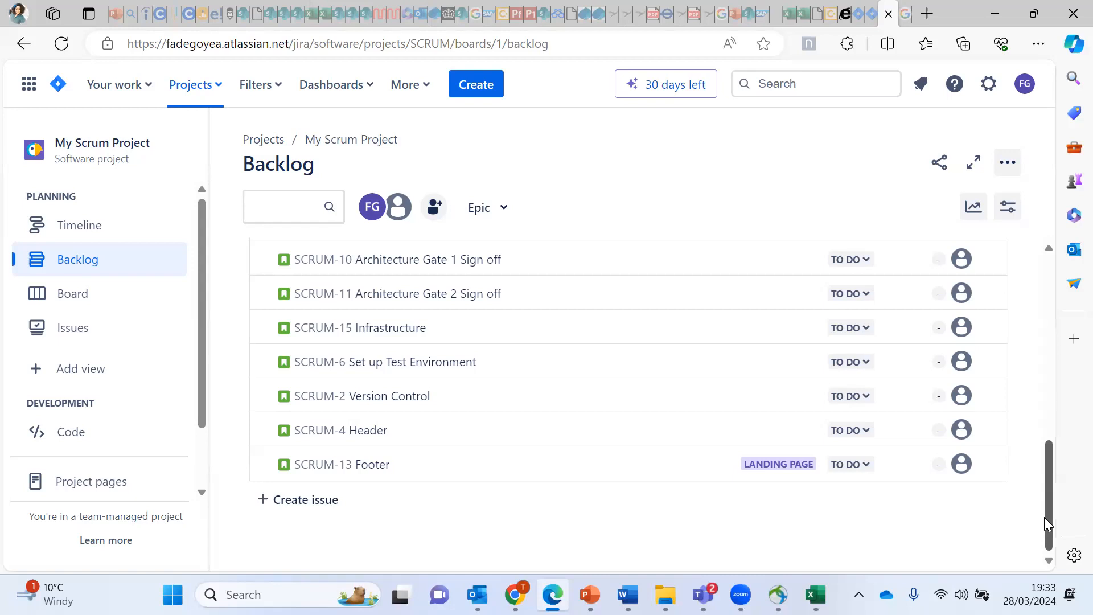
pyautogui.moveTo(344, 414)
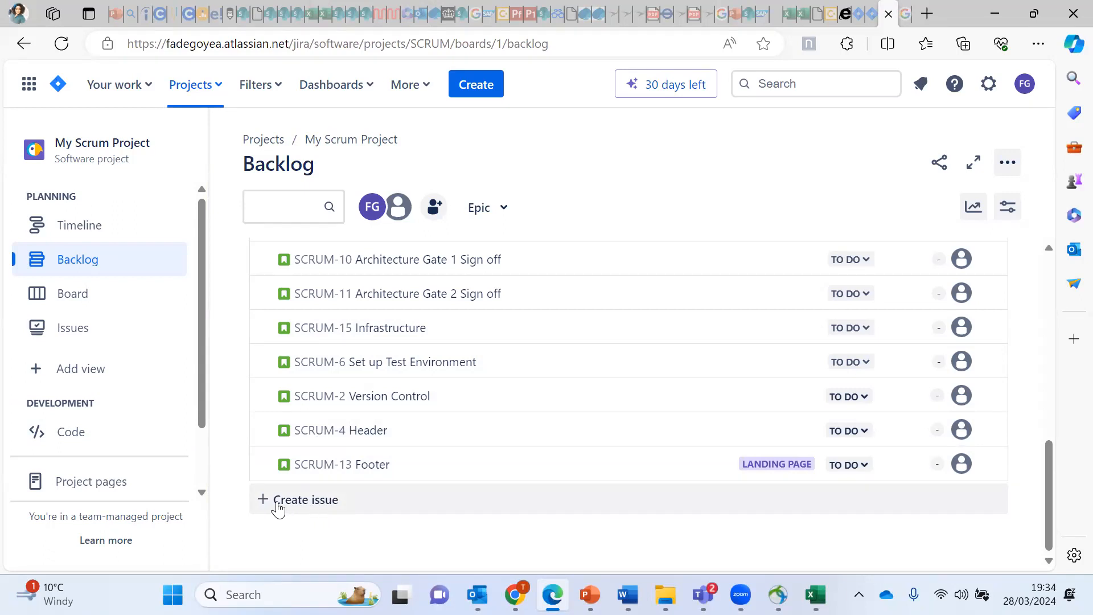
# Step: Add a Story issue titled 'Contact Us Page' at the bottom of the backlog
pyautogui.click(317, 504)
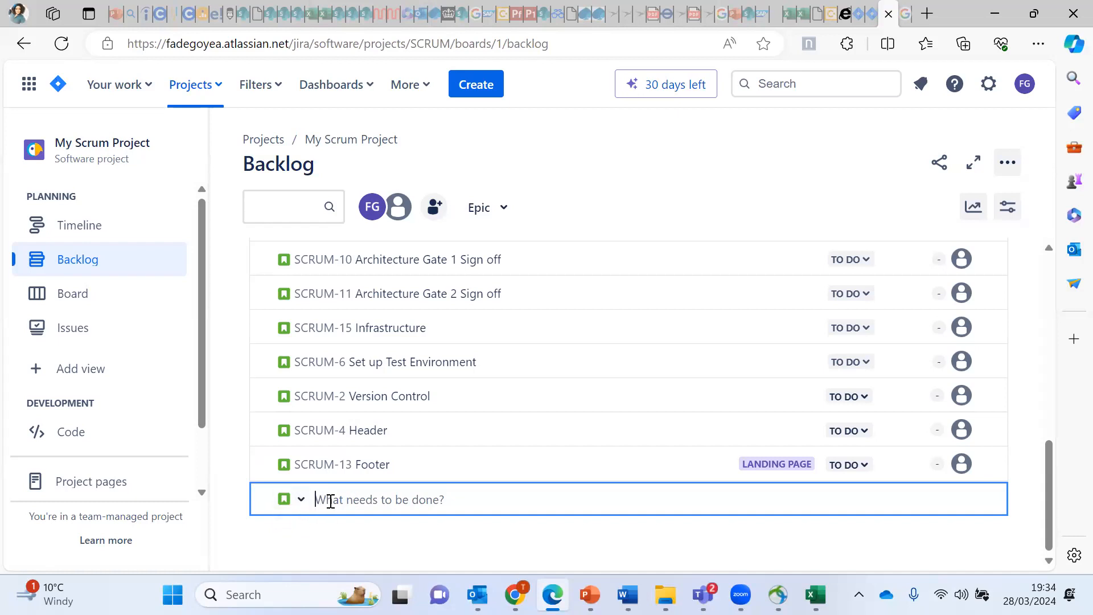
pyautogui.click(301, 501)
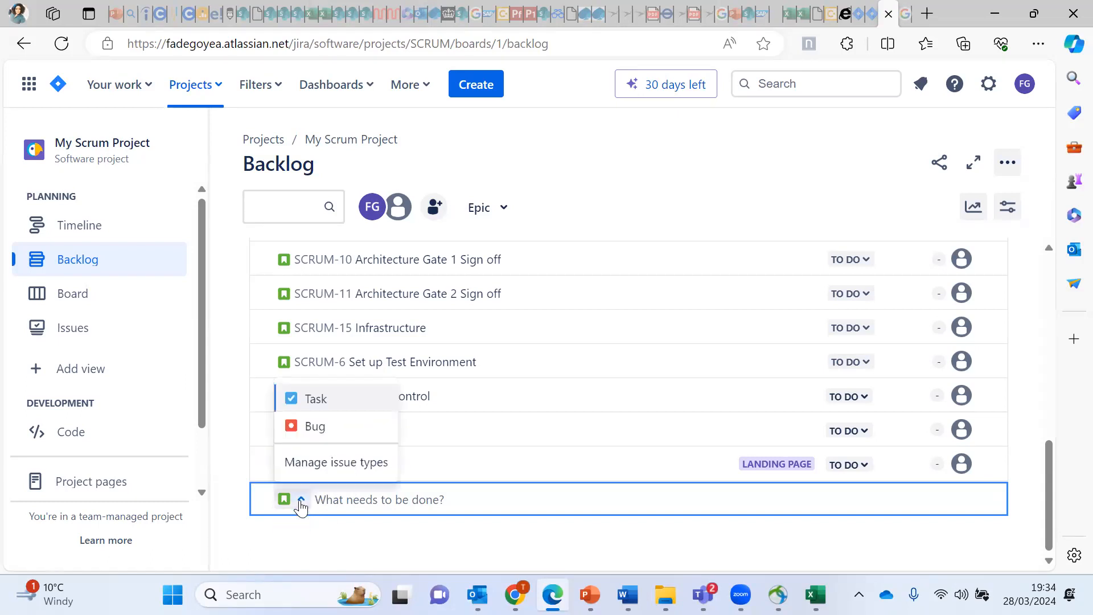
pyautogui.click(312, 428)
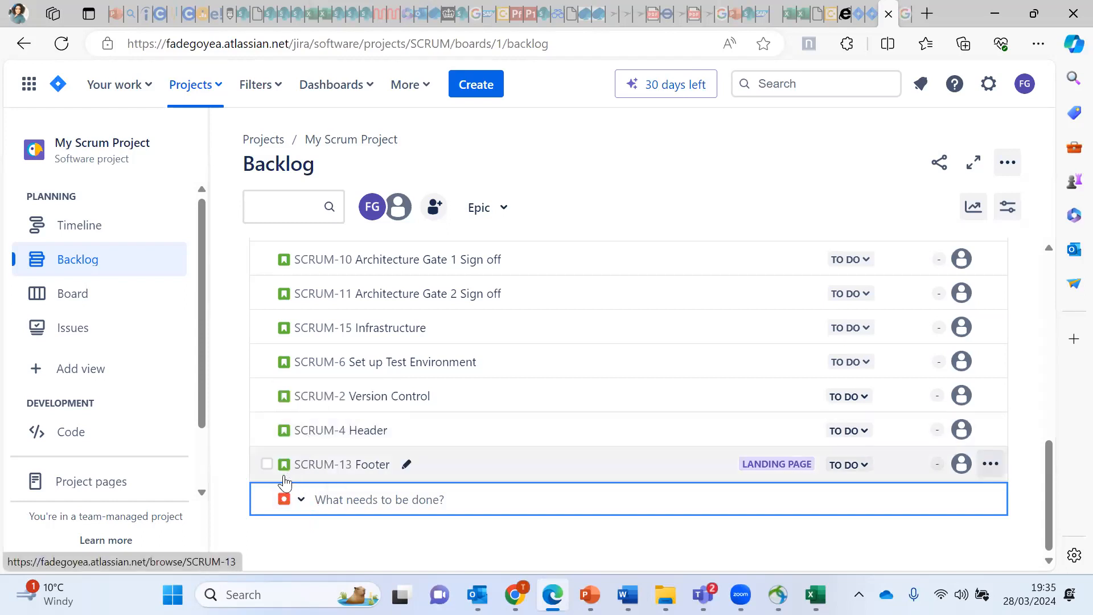
pyautogui.click(301, 499)
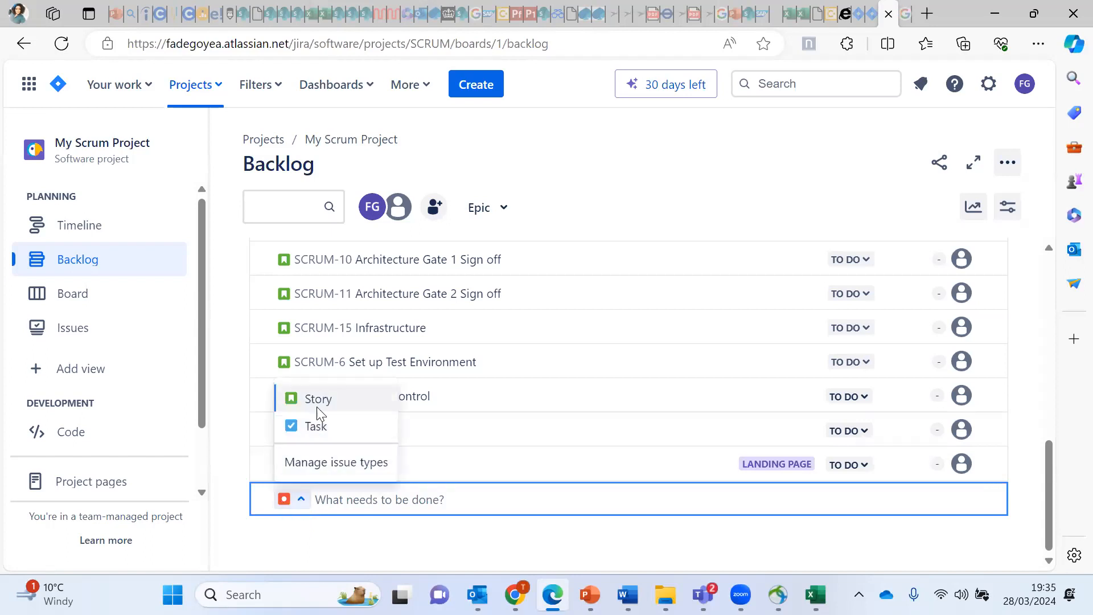
pyautogui.click(317, 429)
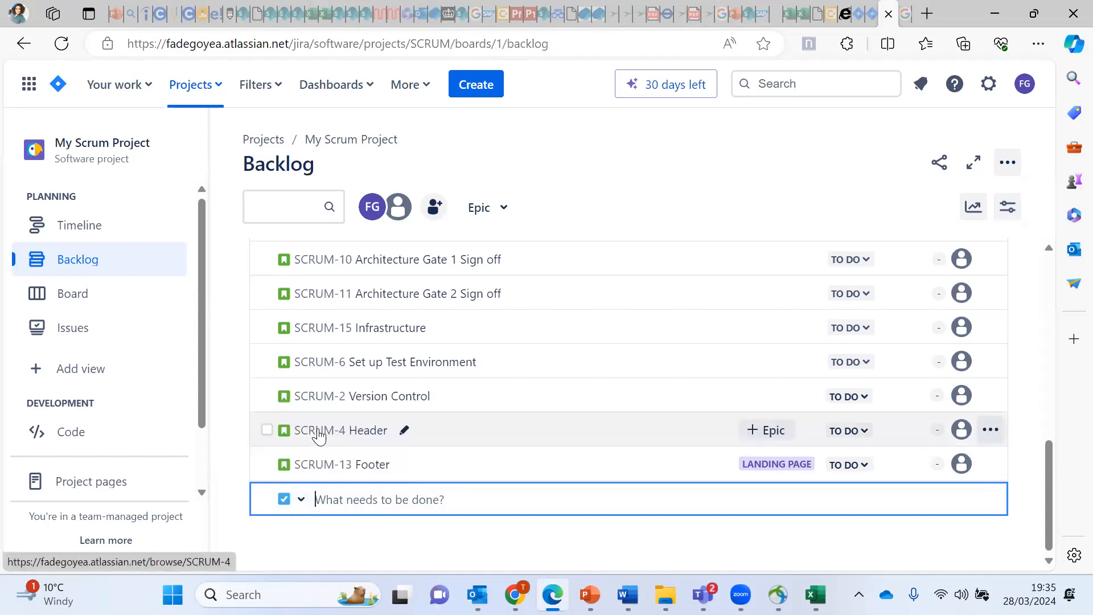
pyautogui.click(301, 500)
pyautogui.click(315, 399)
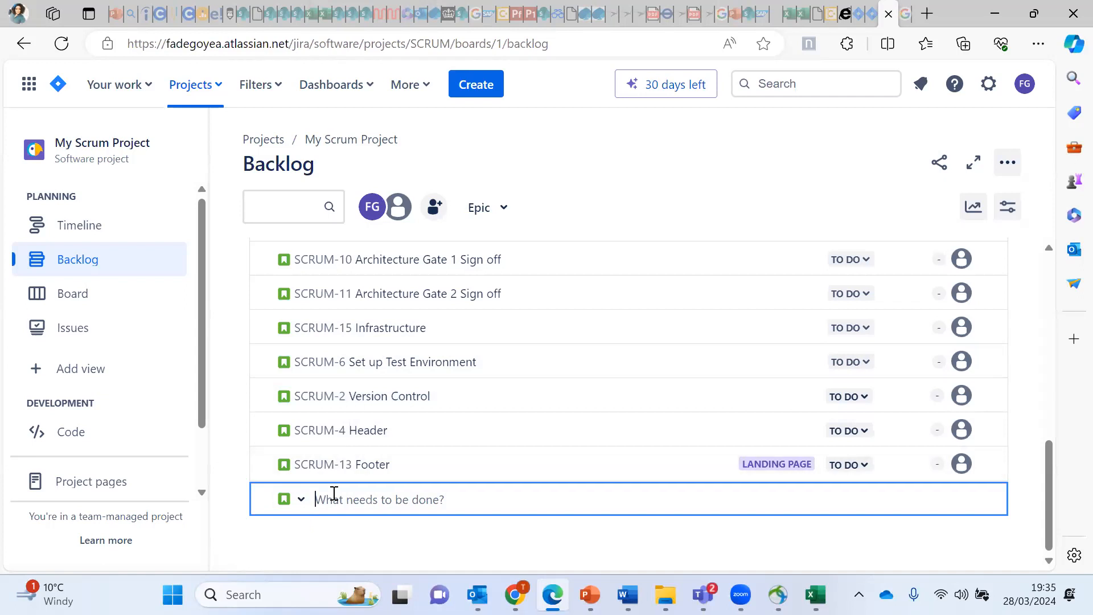
pyautogui.write('Con')
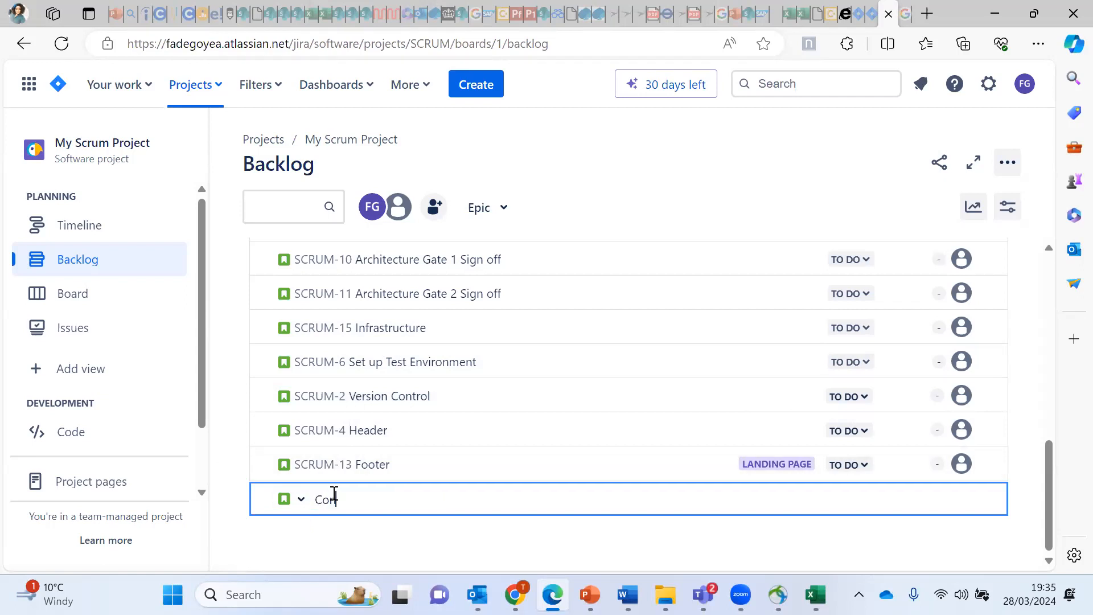
pyautogui.write('tact')
pyautogui.write('Page')
pyautogui.press('Return')
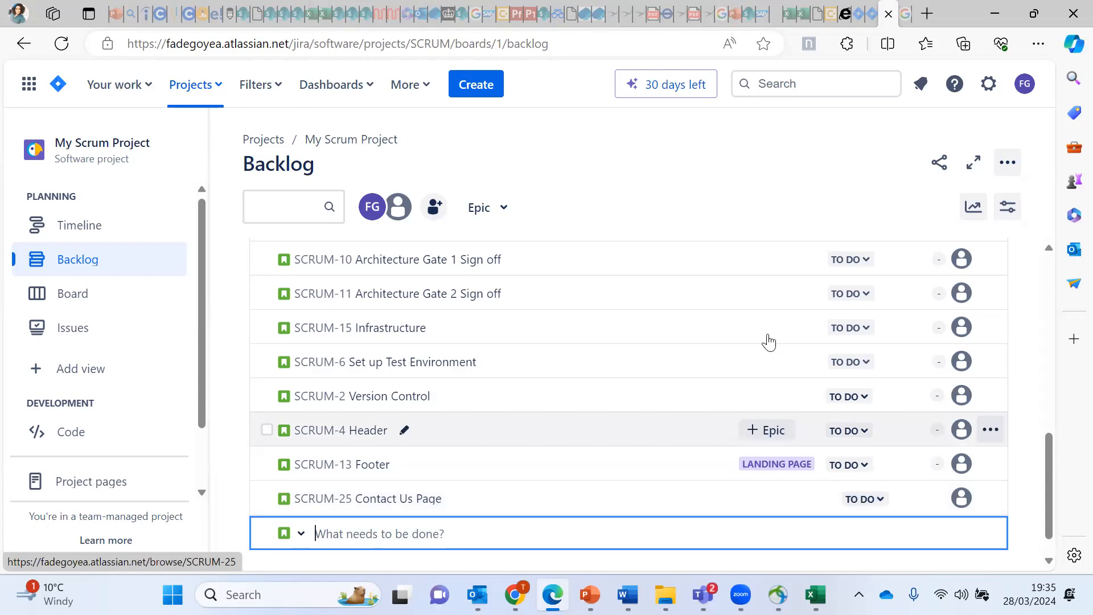
# Step: Dismiss the empty new-issue field and scroll to SCRUM-25 Contact Us Page at the backlog's end
pyautogui.click(1048, 489)
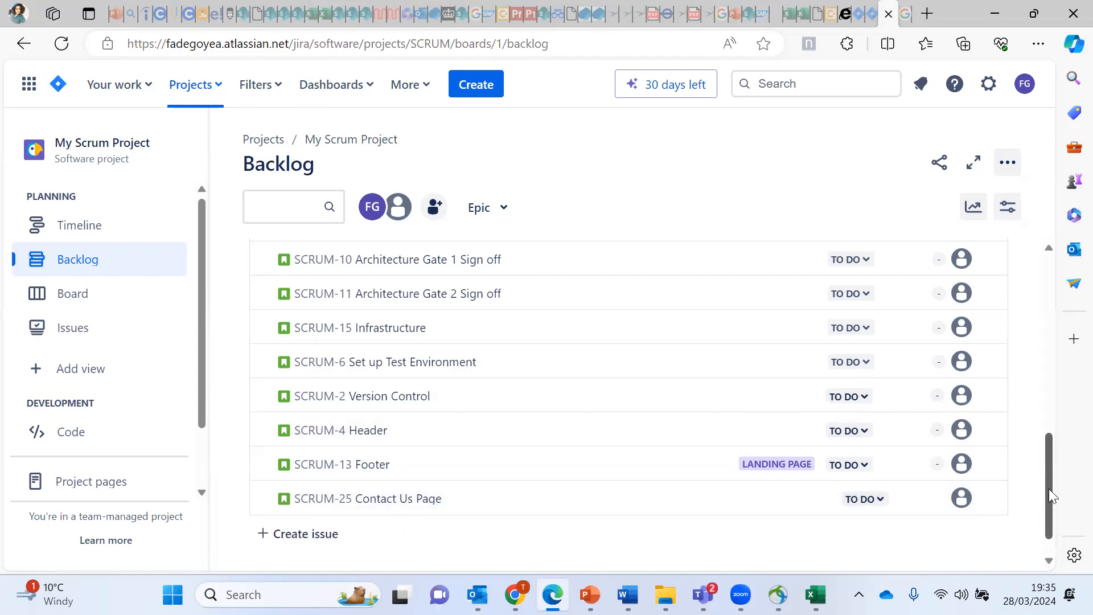
pyautogui.moveTo(1049, 488); pyautogui.dragTo(1038, 327)
pyautogui.scroll(-10, 1027, 432)
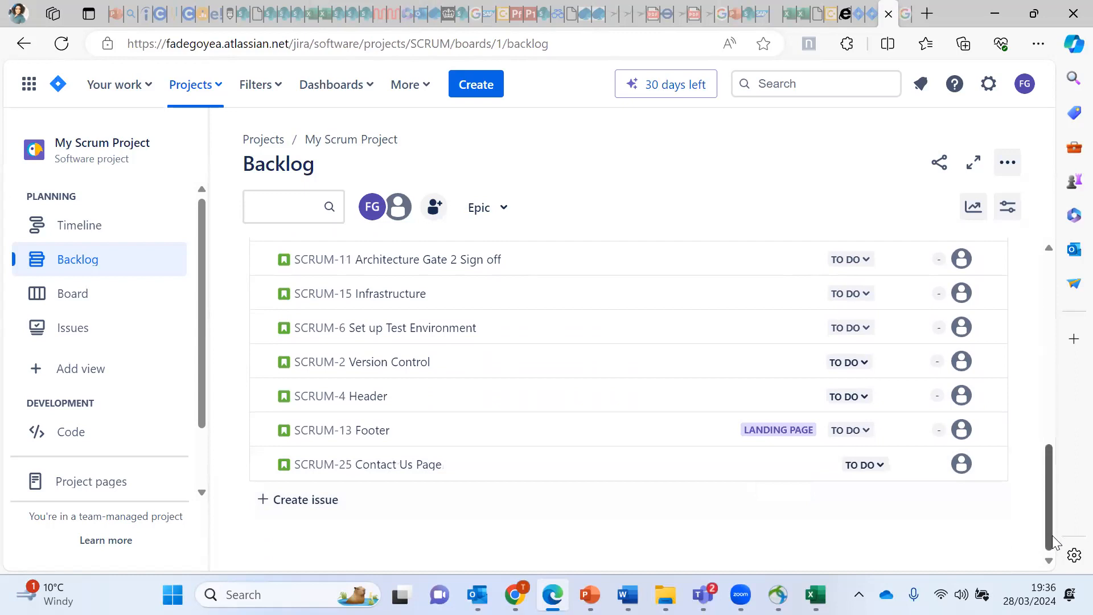
pyautogui.moveTo(1052, 535); pyautogui.dragTo(1030, 470)
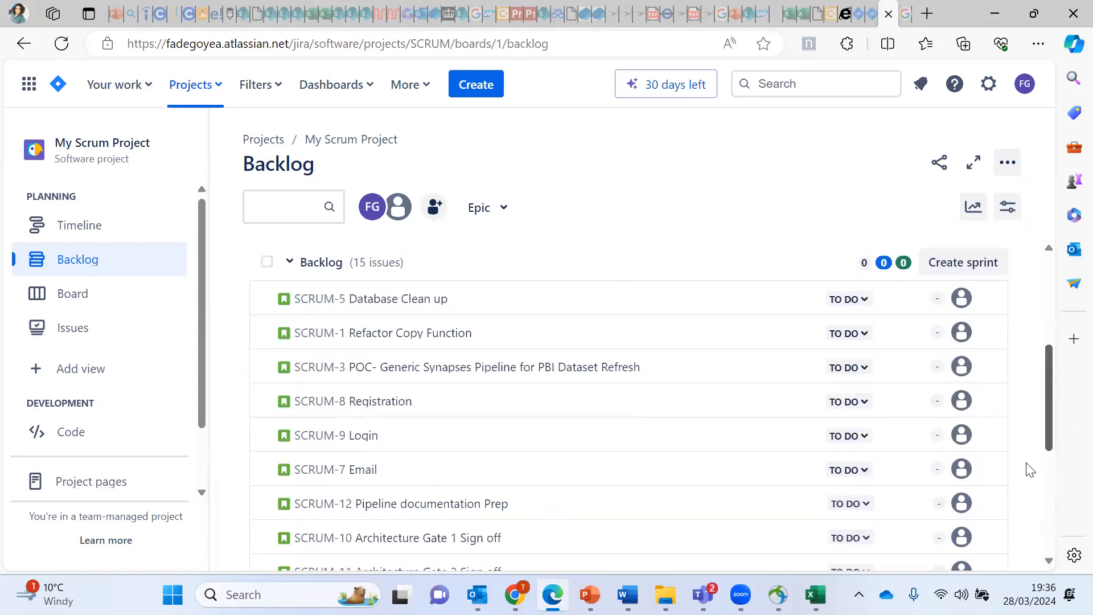
pyautogui.click(1044, 527)
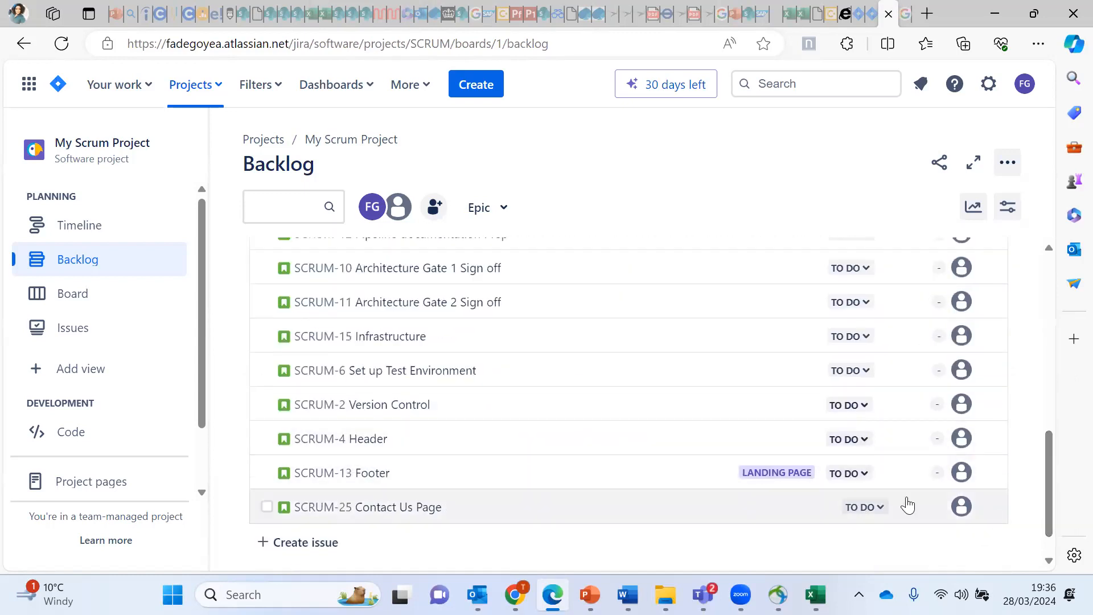
pyautogui.moveTo(605, 463)
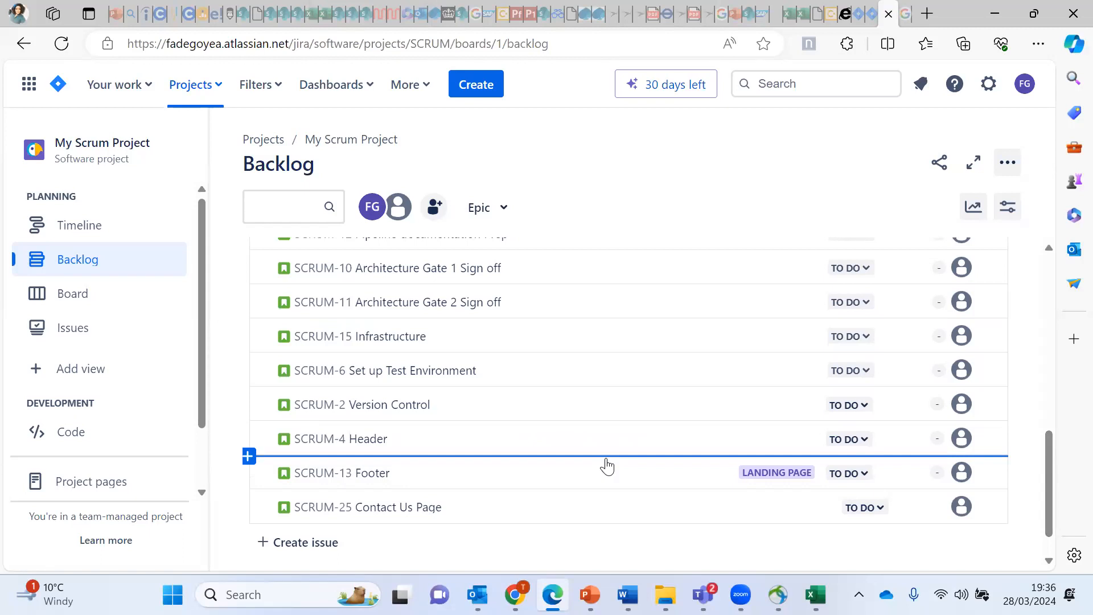
pyautogui.moveTo(607, 465); pyautogui.dragTo(539, 415)
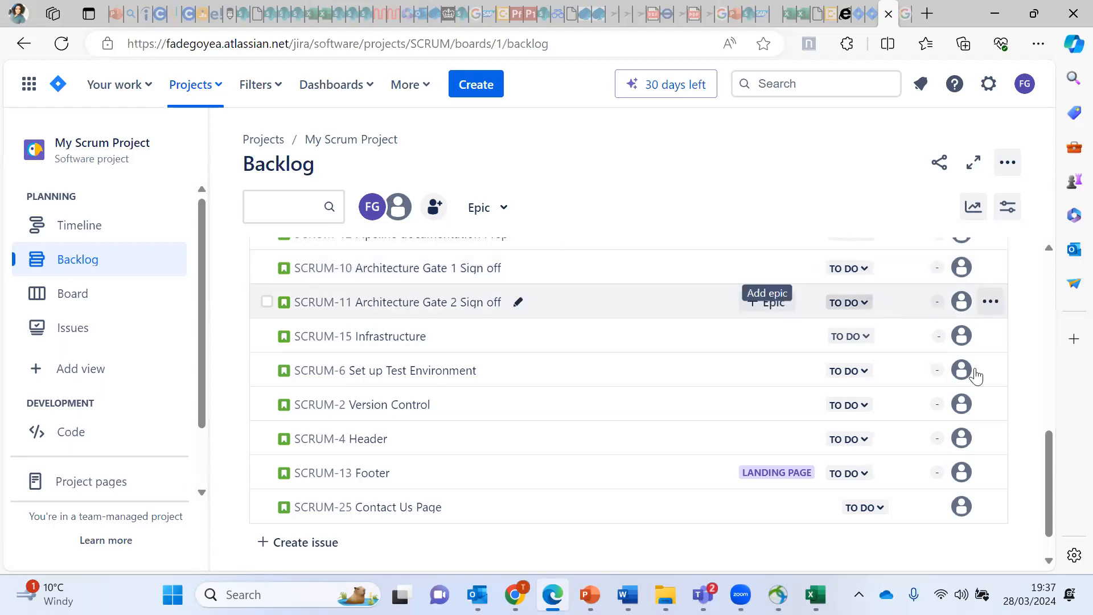
pyautogui.moveTo(1051, 471); pyautogui.dragTo(1034, 501)
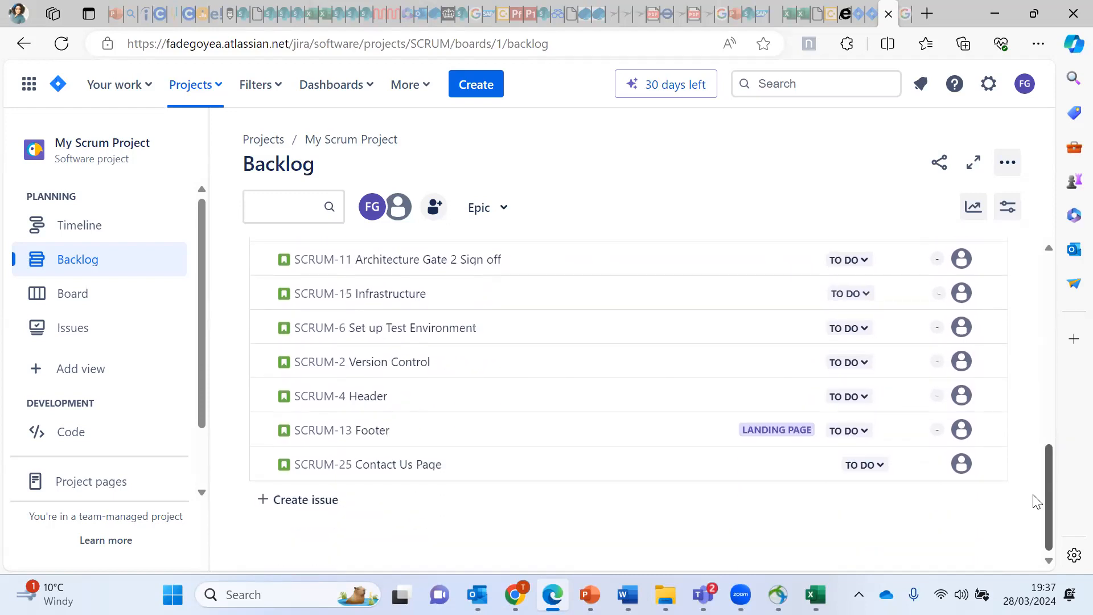
pyautogui.scroll(2, 1037, 501)
pyautogui.scroll(4, 1030, 467)
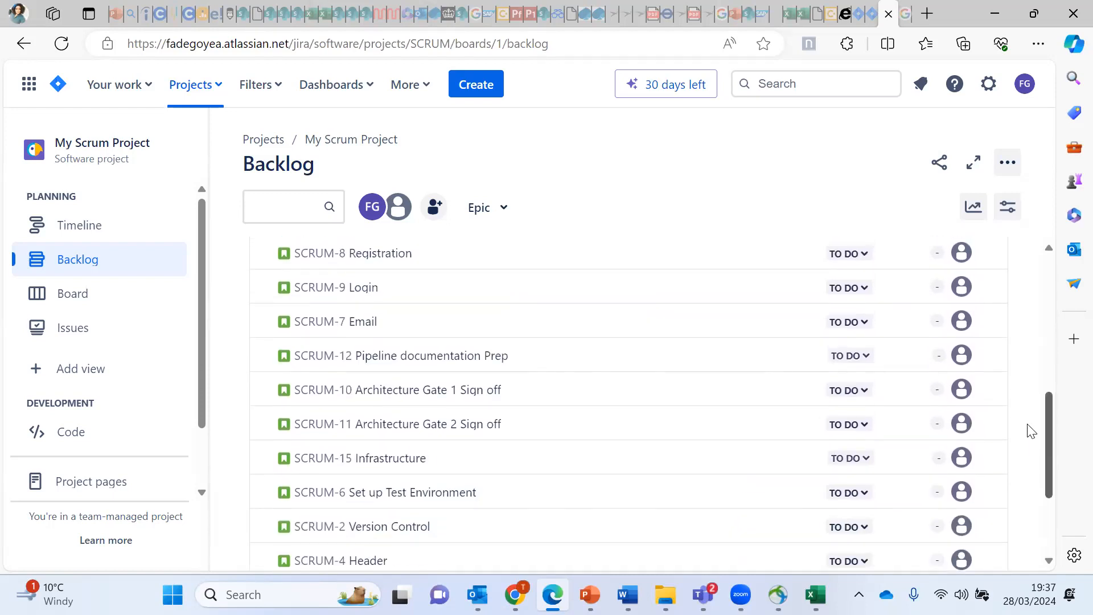
pyautogui.scroll(-1, 1037, 438)
pyautogui.scroll(-3, 1037, 431)
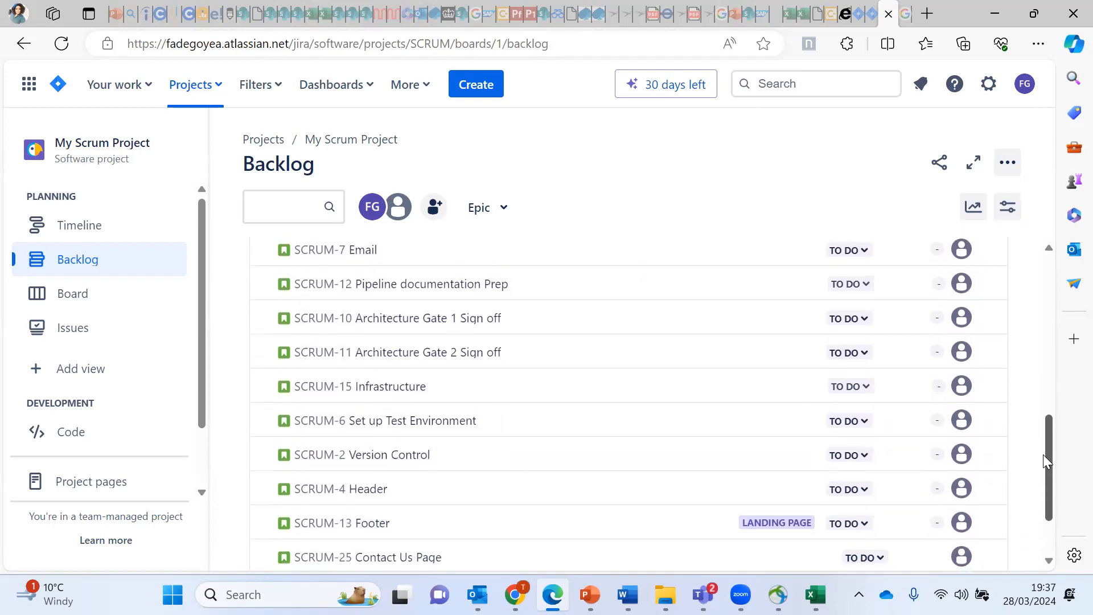
pyautogui.scroll(-1, 1047, 460)
pyautogui.scroll(4, 1060, 468)
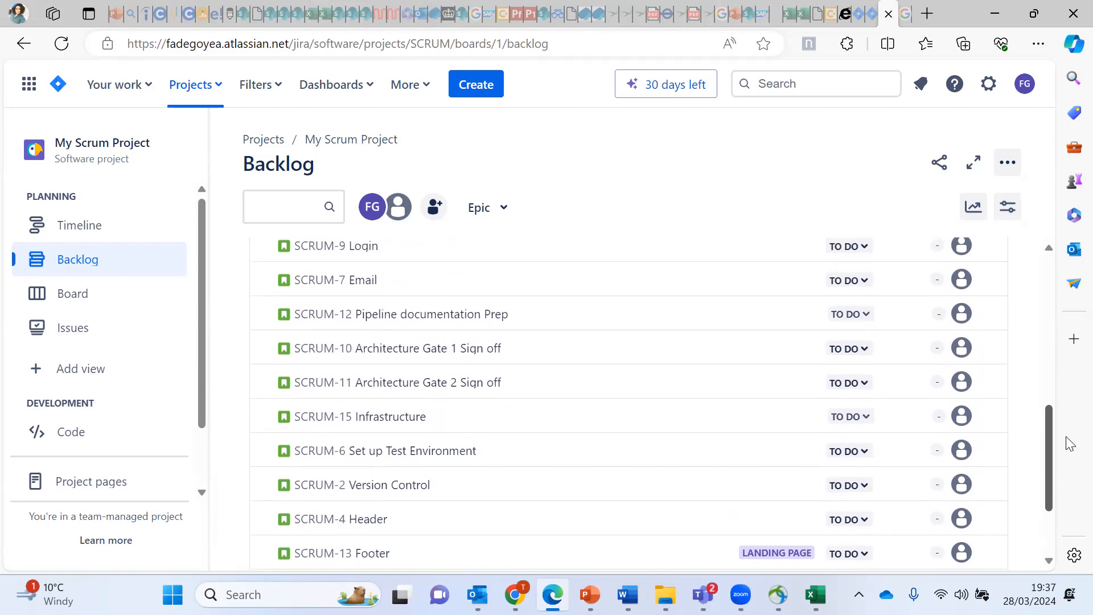
pyautogui.scroll(1, 1066, 398)
pyautogui.scroll(-2, 1066, 399)
pyautogui.scroll(-3, 1067, 424)
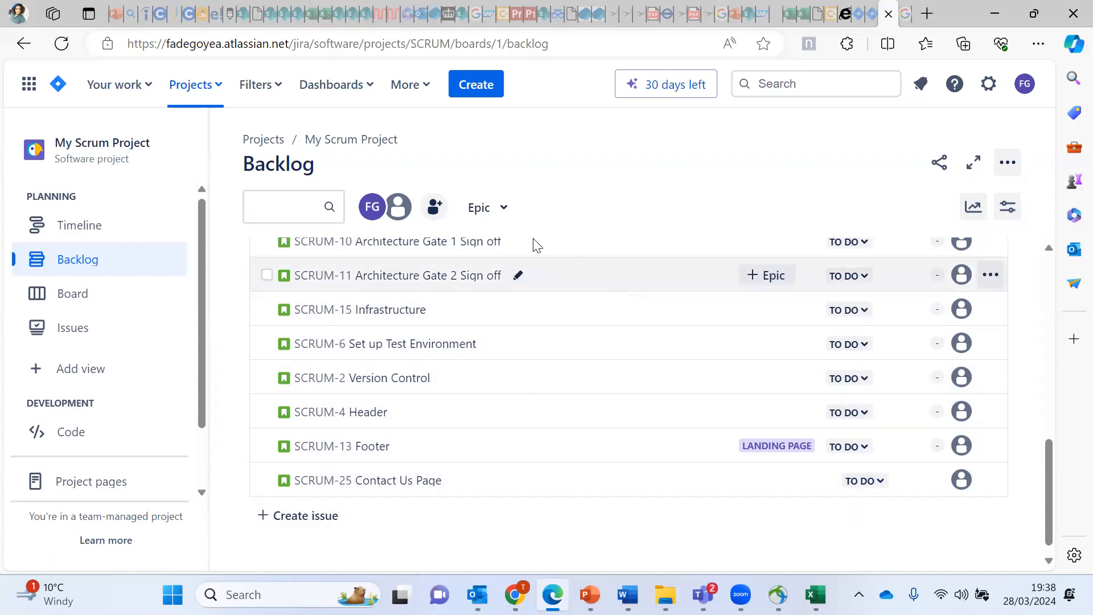
# Step: Show the Epic panel beside the backlog, listing Landing Page through Infrastructure epics
pyautogui.click(503, 212)
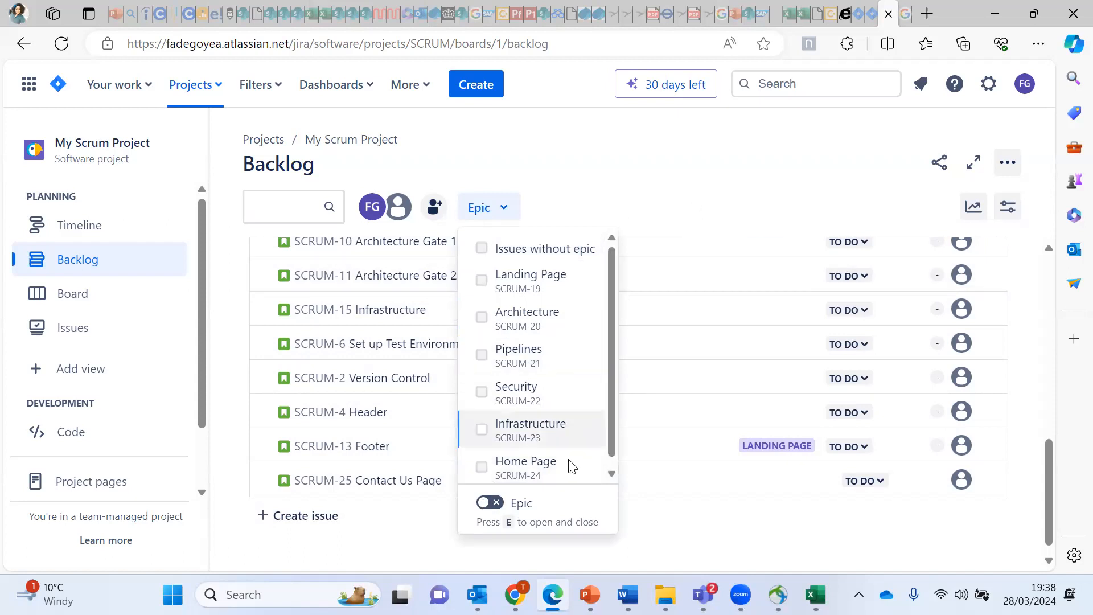
pyautogui.click(489, 504)
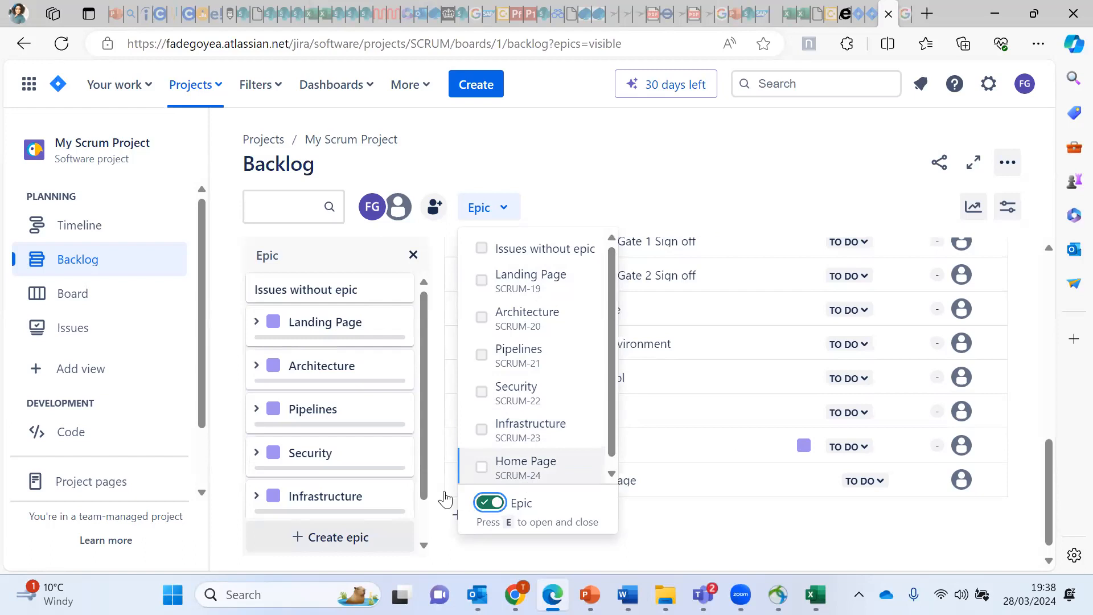
# Step: Close the epic list, scroll through SCRUM-25 Contact Us Page details, then close them
pyautogui.click(738, 183)
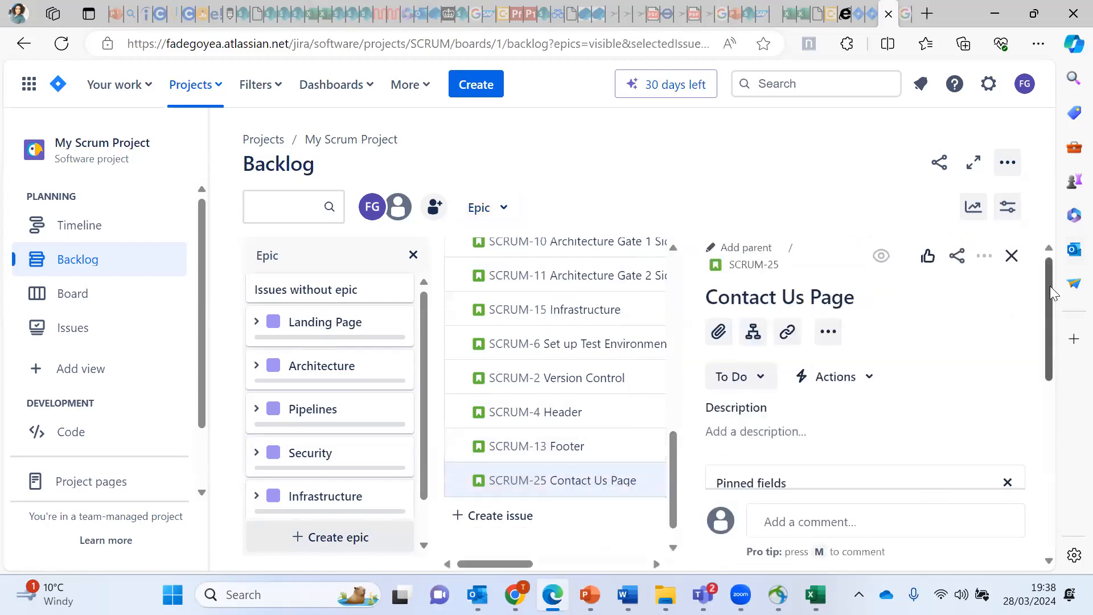
pyautogui.scroll(-3, 1037, 378)
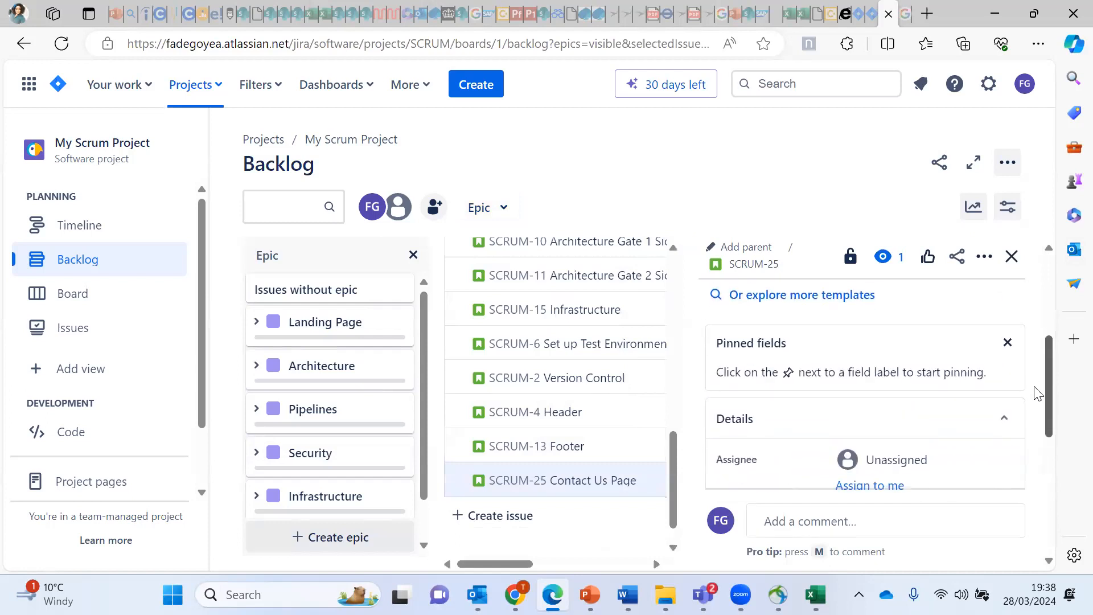
pyautogui.scroll(-5, 1037, 390)
pyautogui.scroll(-3, 1034, 472)
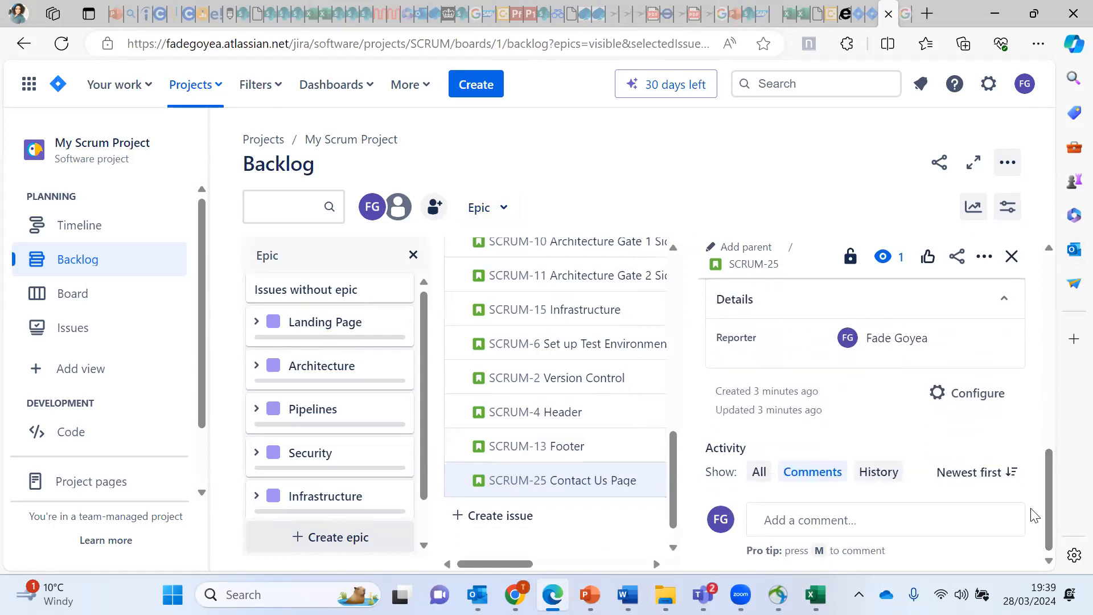
pyautogui.click(1011, 258)
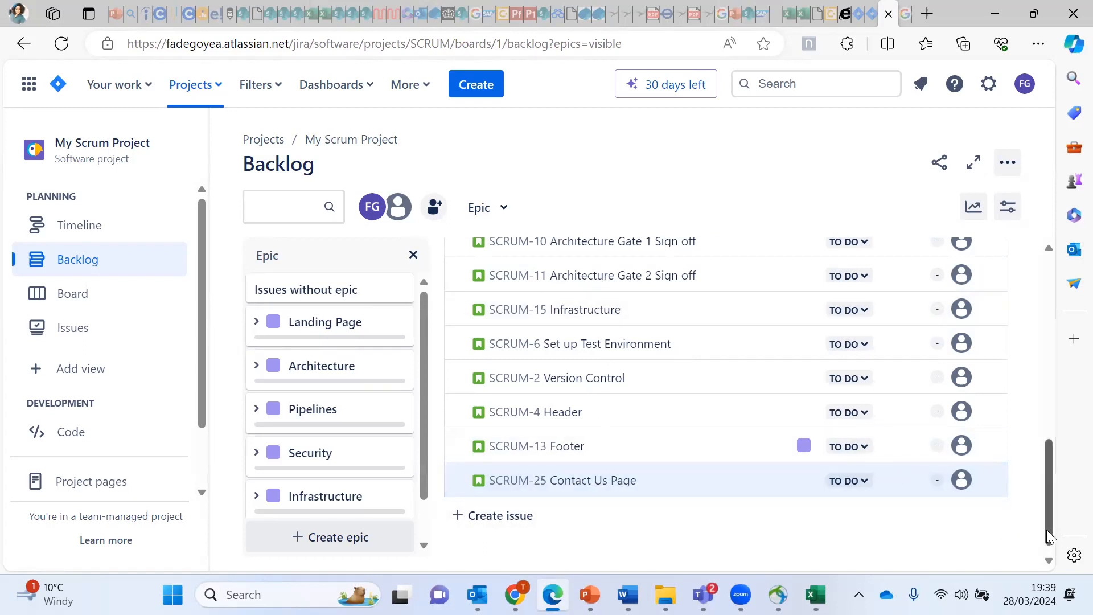
# Step: Attach the Registration, Login and Email stories (SCRUM-8, 9, 7) to the Security epic
pyautogui.moveTo(1046, 529); pyautogui.dragTo(1046, 440)
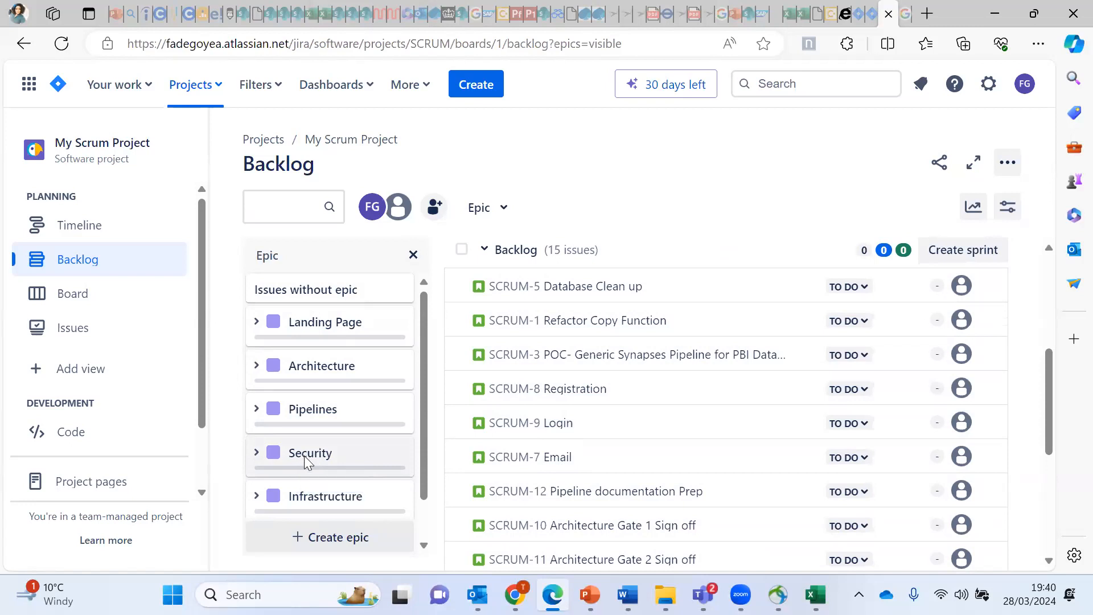
pyautogui.moveTo(425, 457); pyautogui.dragTo(424, 485)
pyautogui.moveTo(599, 400); pyautogui.dragTo(257, 403)
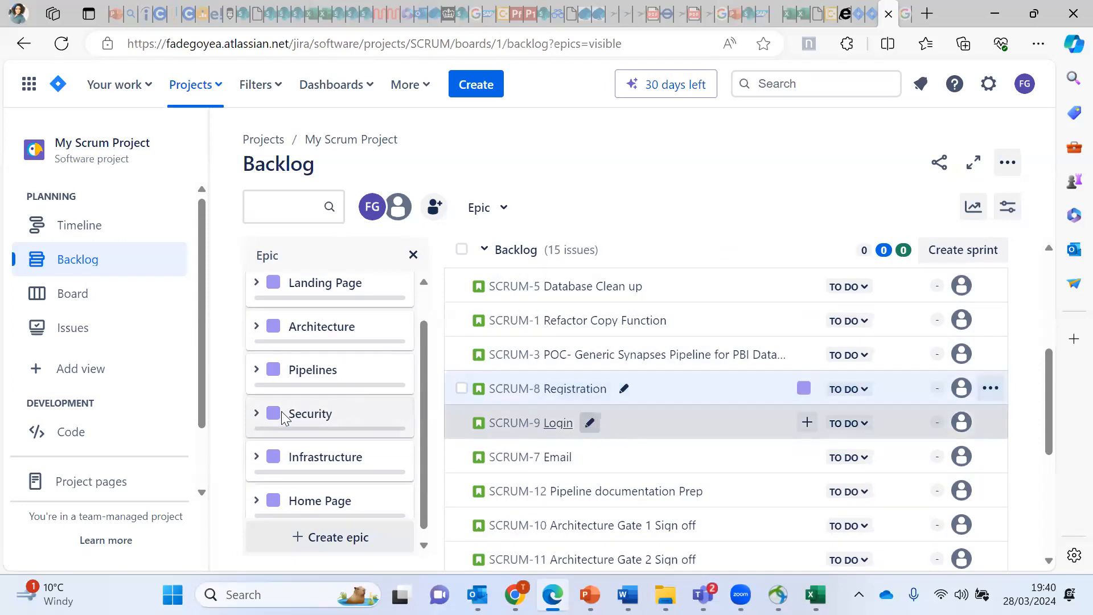
pyautogui.moveTo(609, 430); pyautogui.dragTo(272, 409)
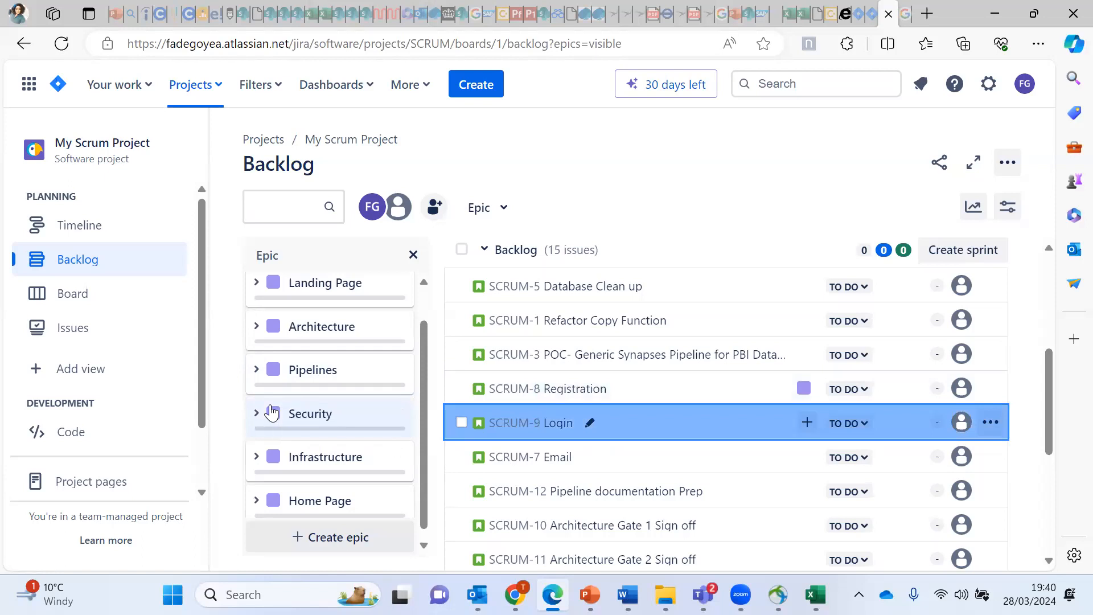
pyautogui.moveTo(644, 459); pyautogui.dragTo(261, 410)
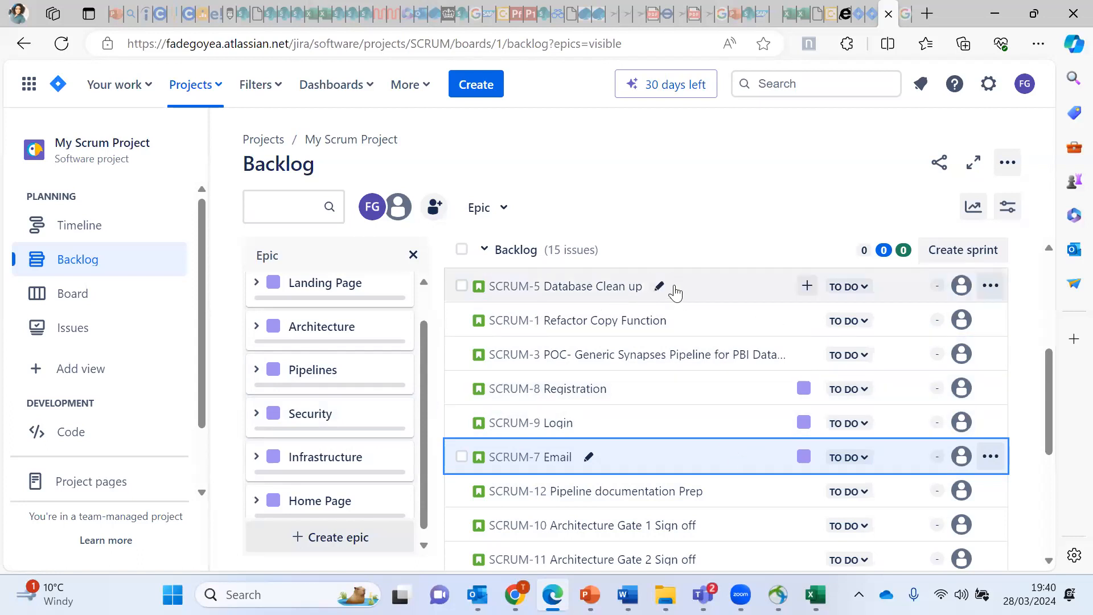
# Step: Add Database Clean up, Refactor Copy Function and the POC pipeline story to the Pipelines epic
pyautogui.moveTo(708, 289); pyautogui.dragTo(236, 390)
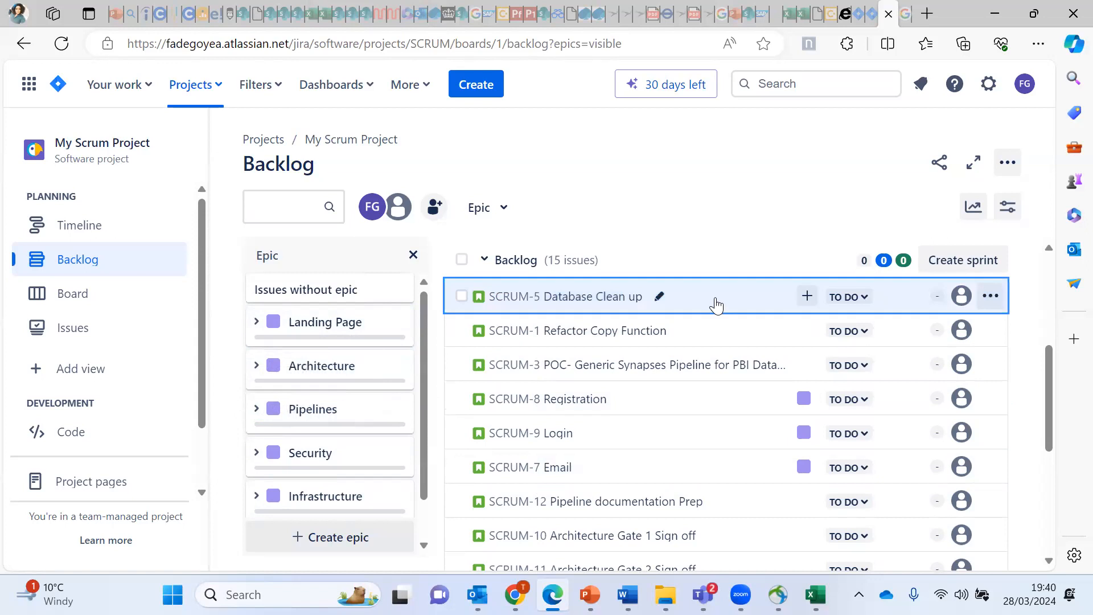
pyautogui.moveTo(730, 305); pyautogui.dragTo(300, 414)
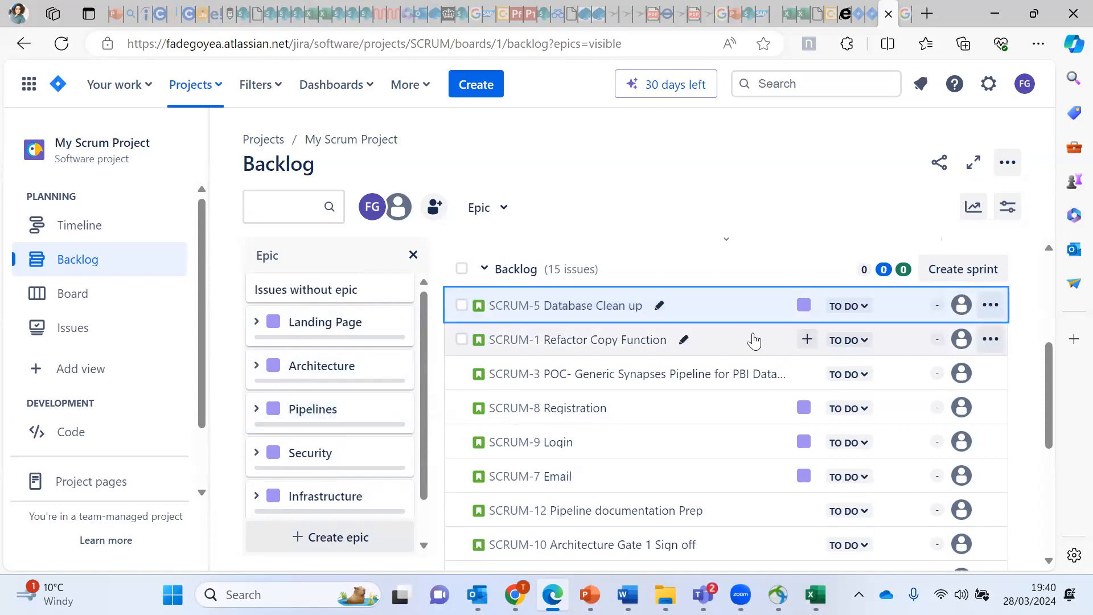
pyautogui.moveTo(734, 344); pyautogui.dragTo(284, 421)
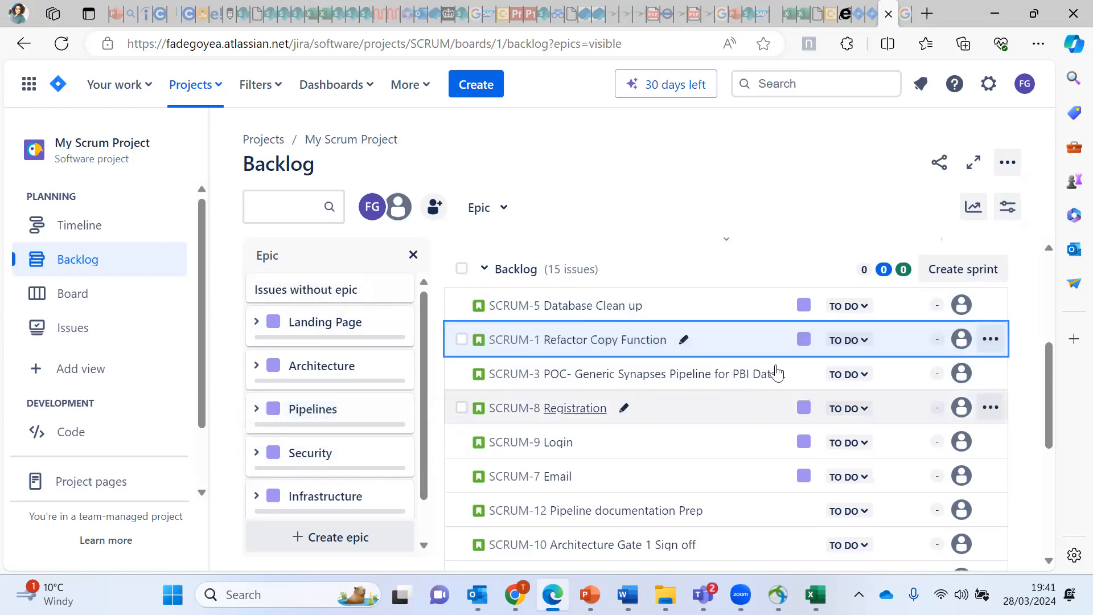
pyautogui.moveTo(709, 391); pyautogui.dragTo(251, 405)
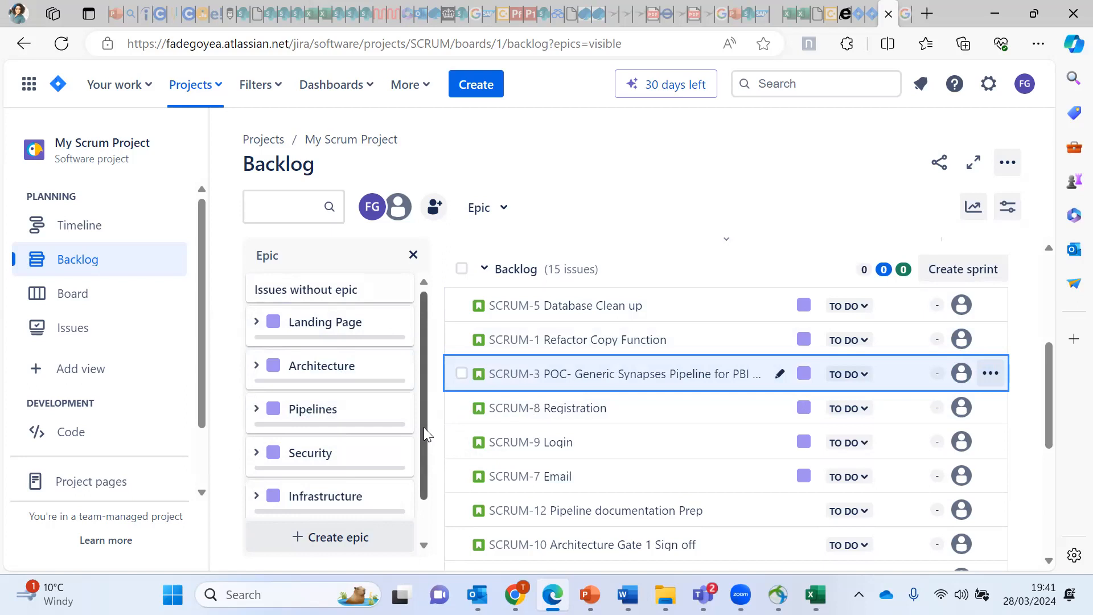
pyautogui.moveTo(424, 427); pyautogui.dragTo(416, 504)
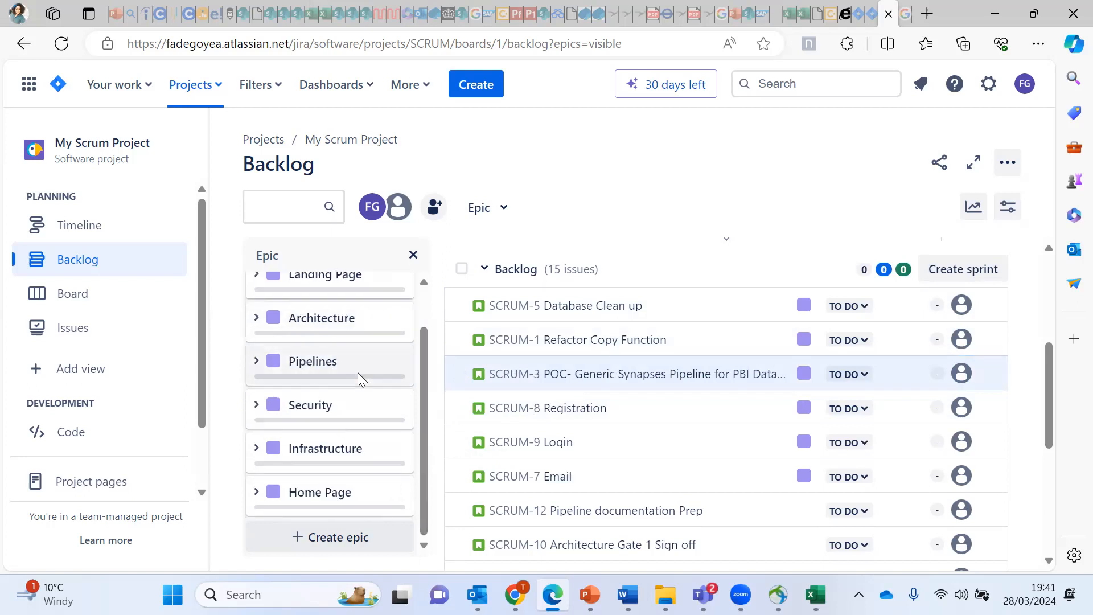
# Step: Recolour the Architecture epic (SCRUM-20) from purple to green, then clear the epic filter
pyautogui.click(267, 317)
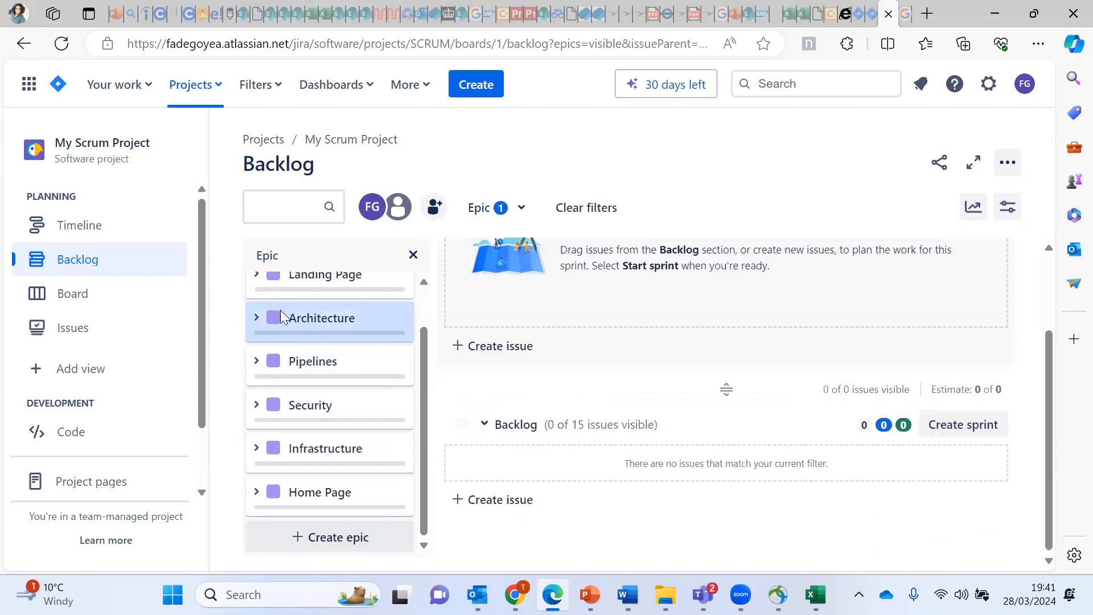
pyautogui.click(256, 317)
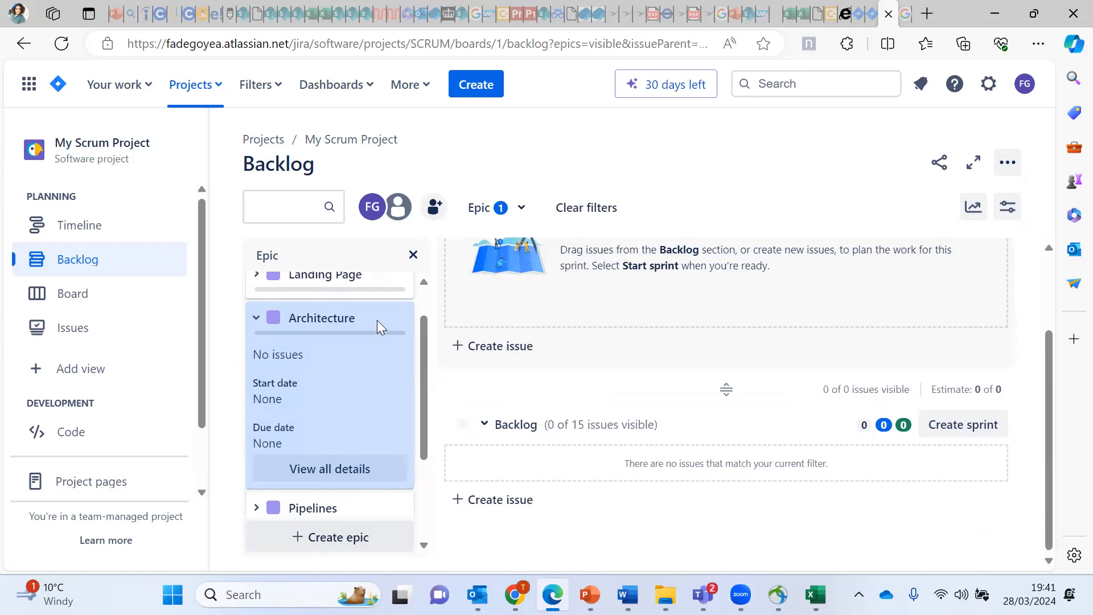
pyautogui.click(347, 472)
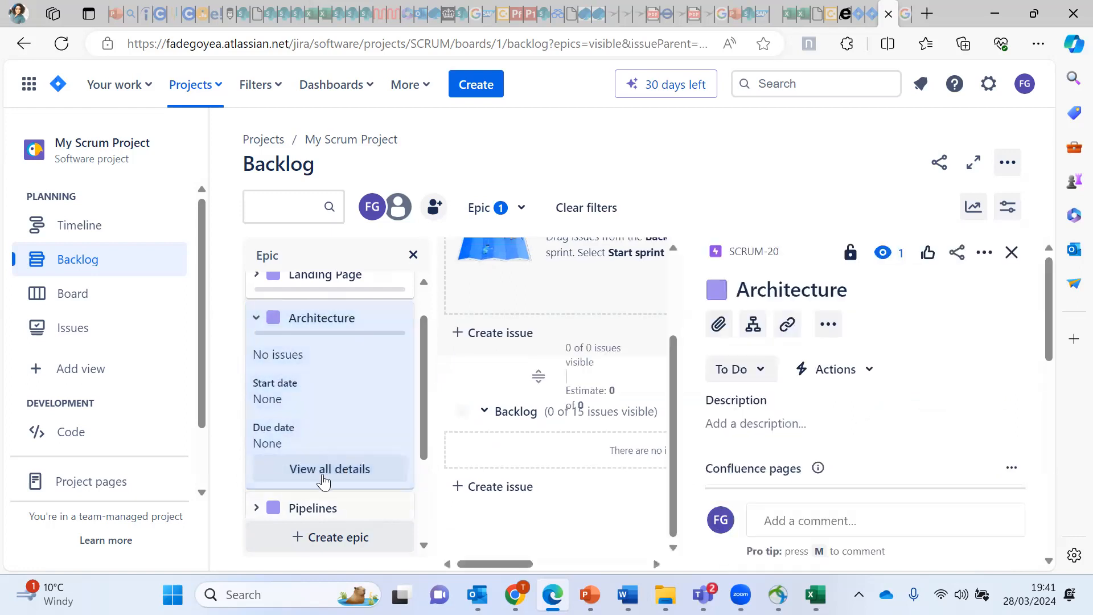
pyautogui.click(718, 289)
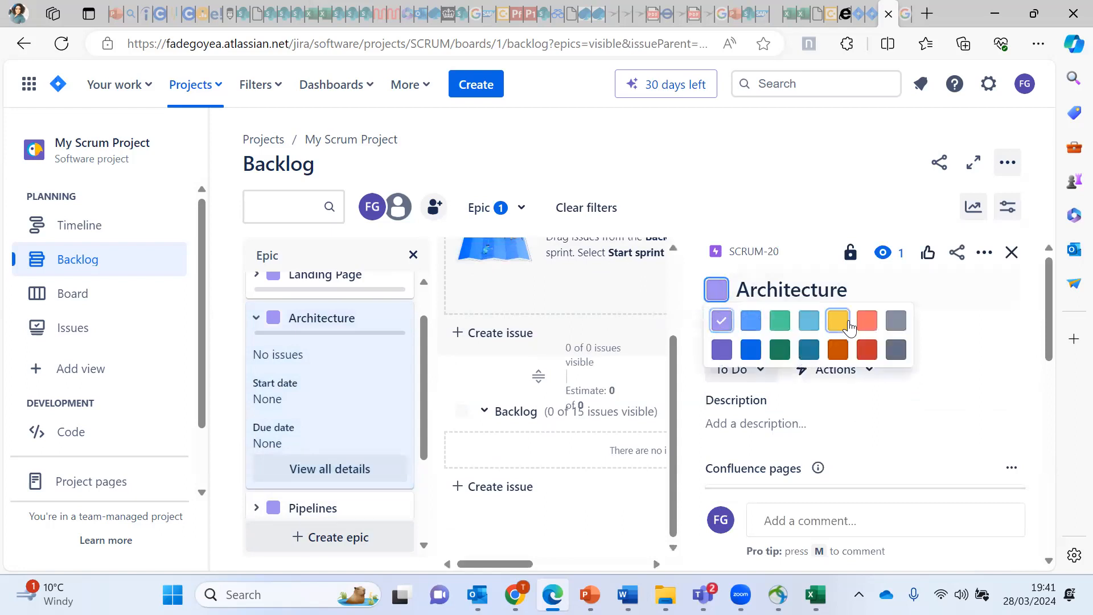
pyautogui.click(780, 322)
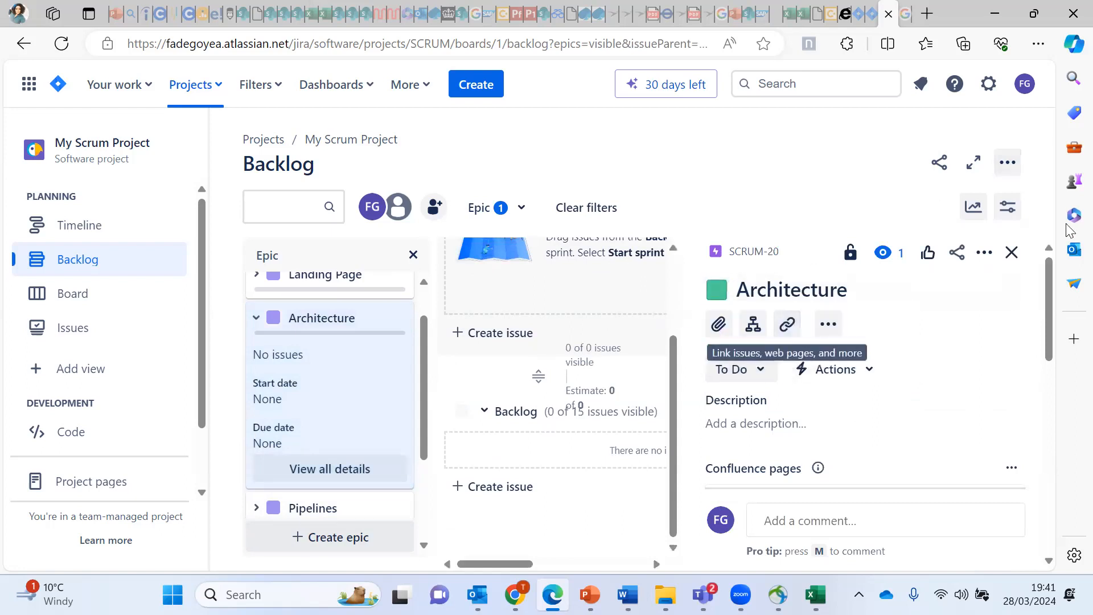
pyautogui.click(1011, 254)
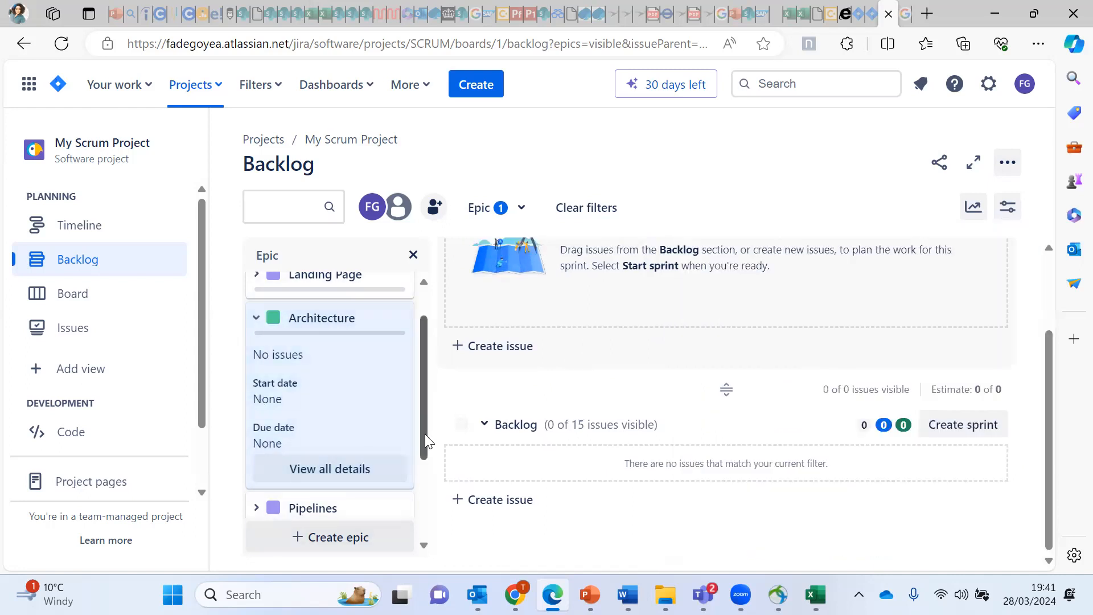
pyautogui.scroll(-3, 425, 434)
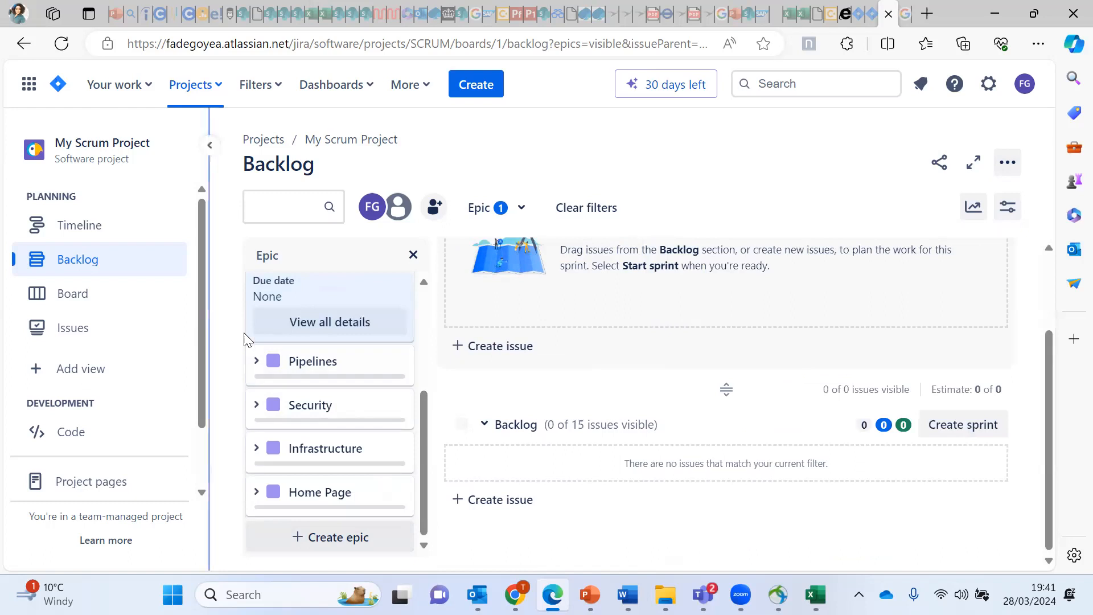
pyautogui.click(588, 210)
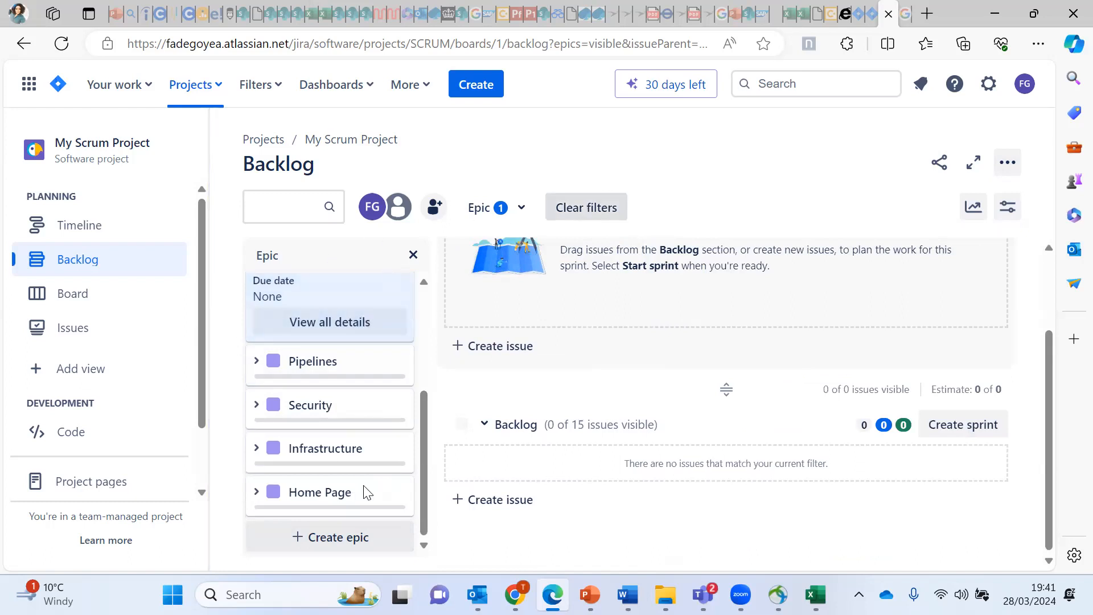
# Step: Recolour the Security epic (SCRUM-22) from purple to yellow, then collapse its card
pyautogui.click(258, 406)
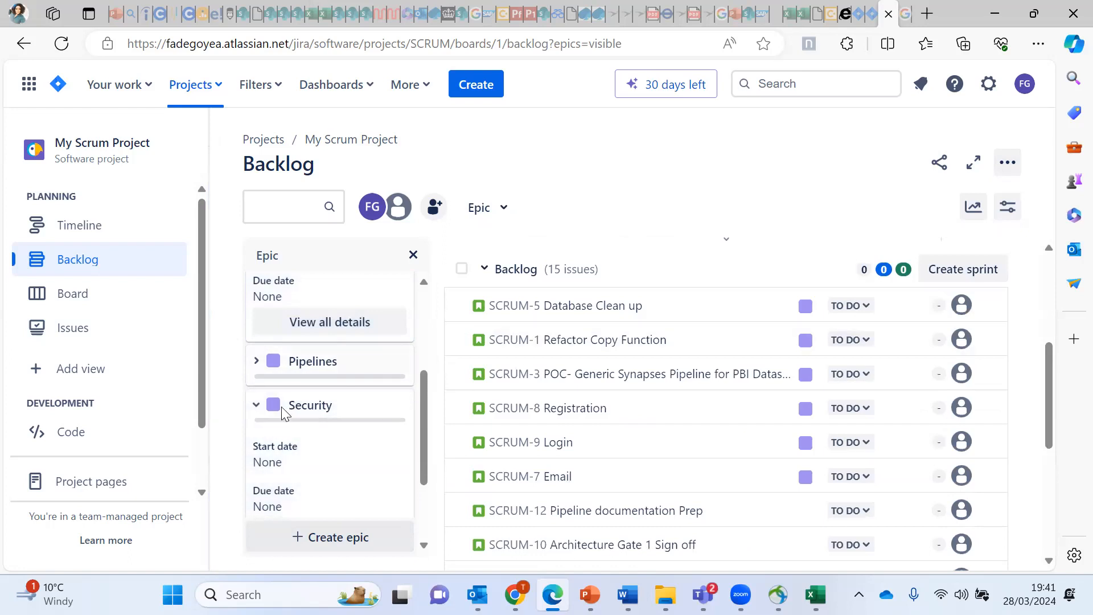
pyautogui.click(333, 536)
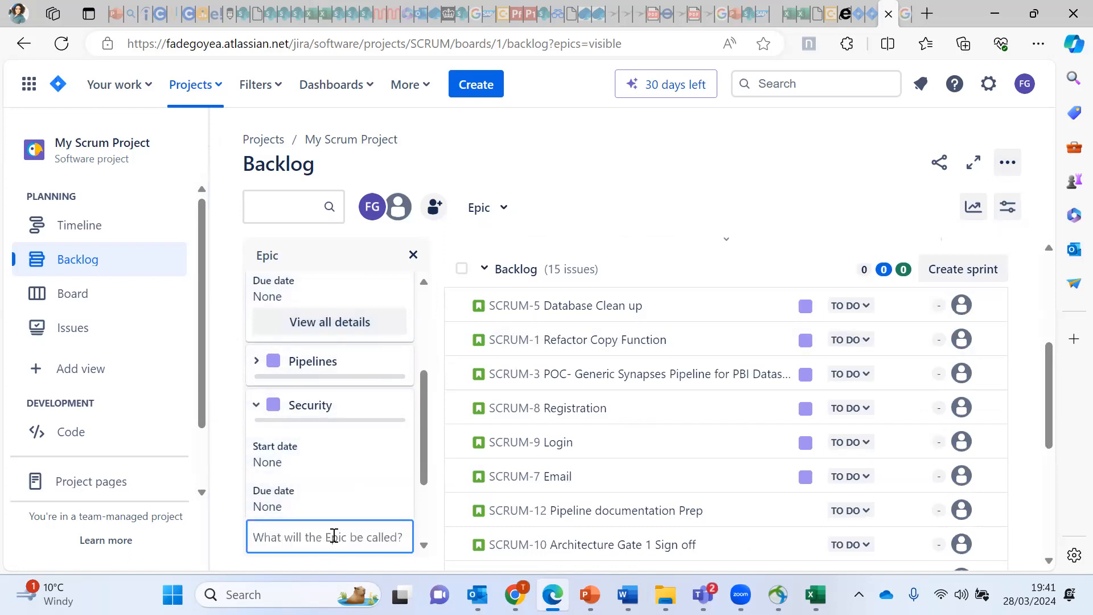
pyautogui.moveTo(421, 407); pyautogui.dragTo(422, 458)
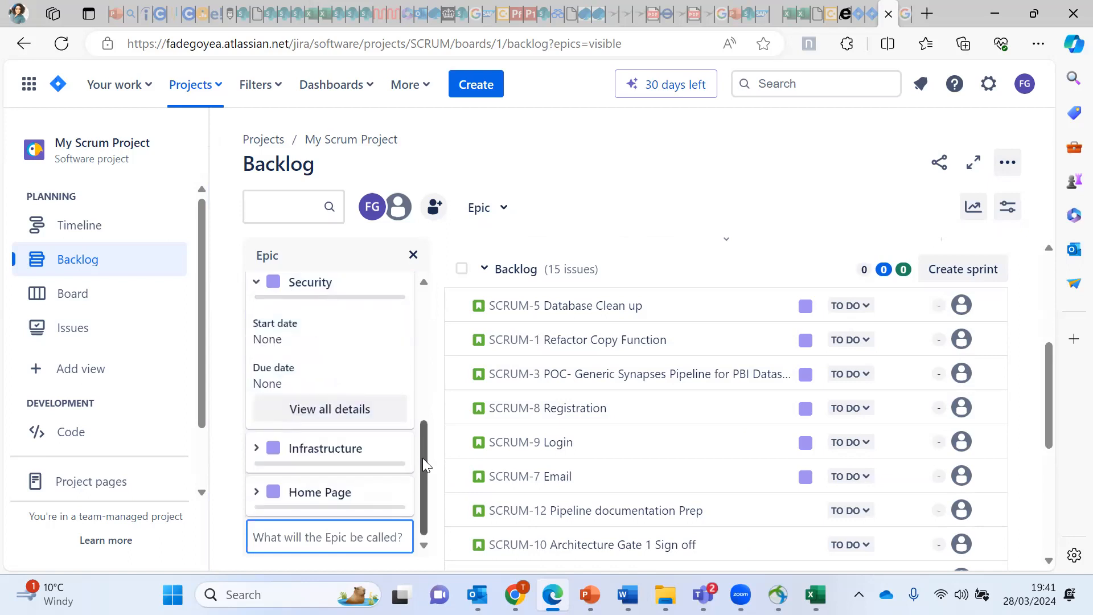
pyautogui.click(342, 409)
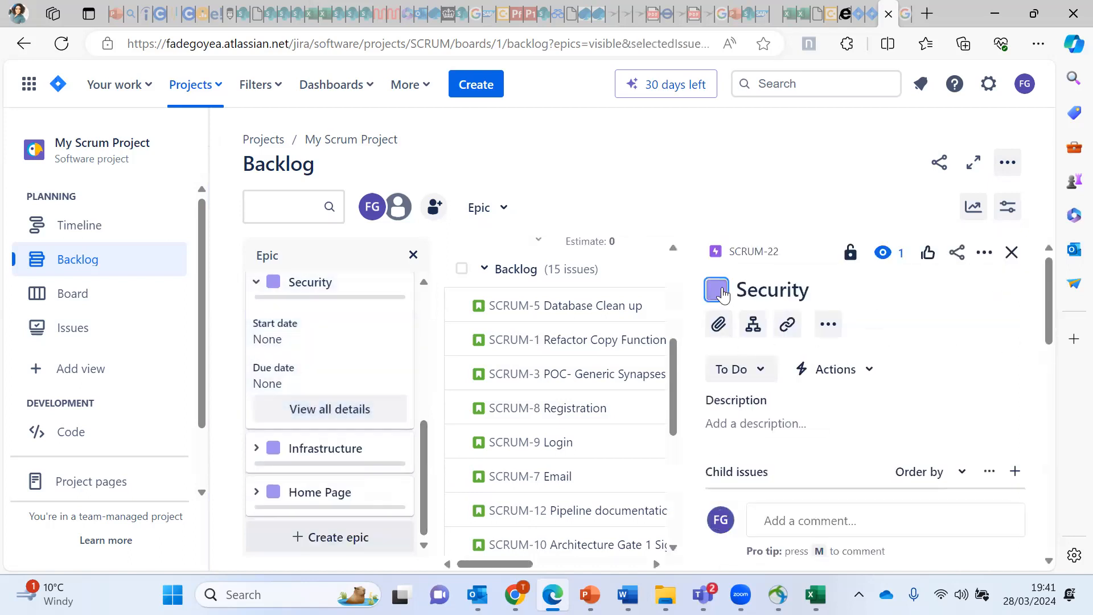
pyautogui.click(719, 290)
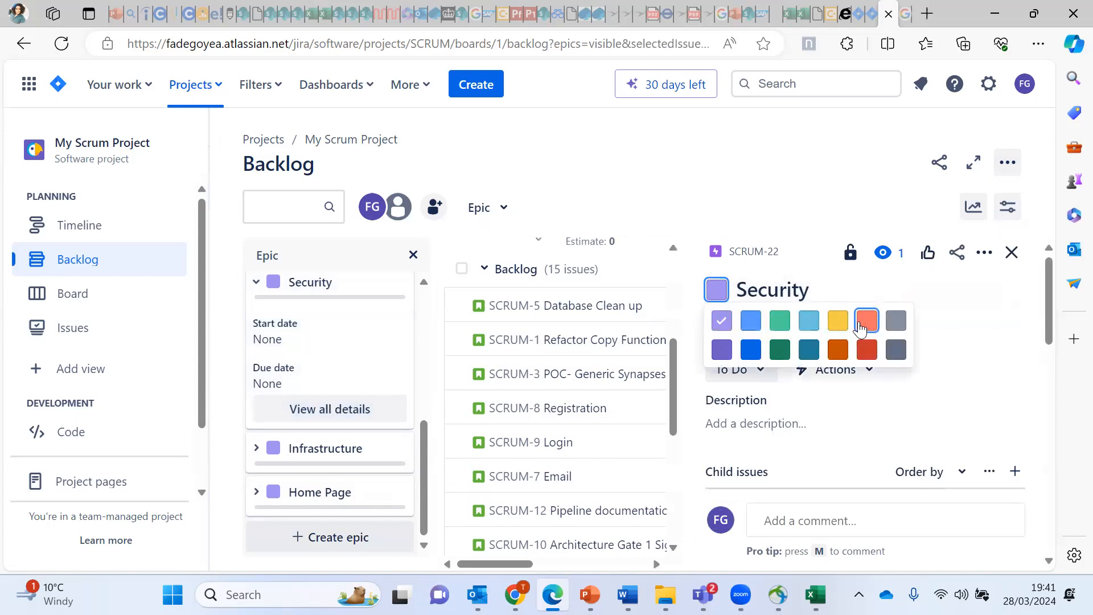
pyautogui.click(836, 323)
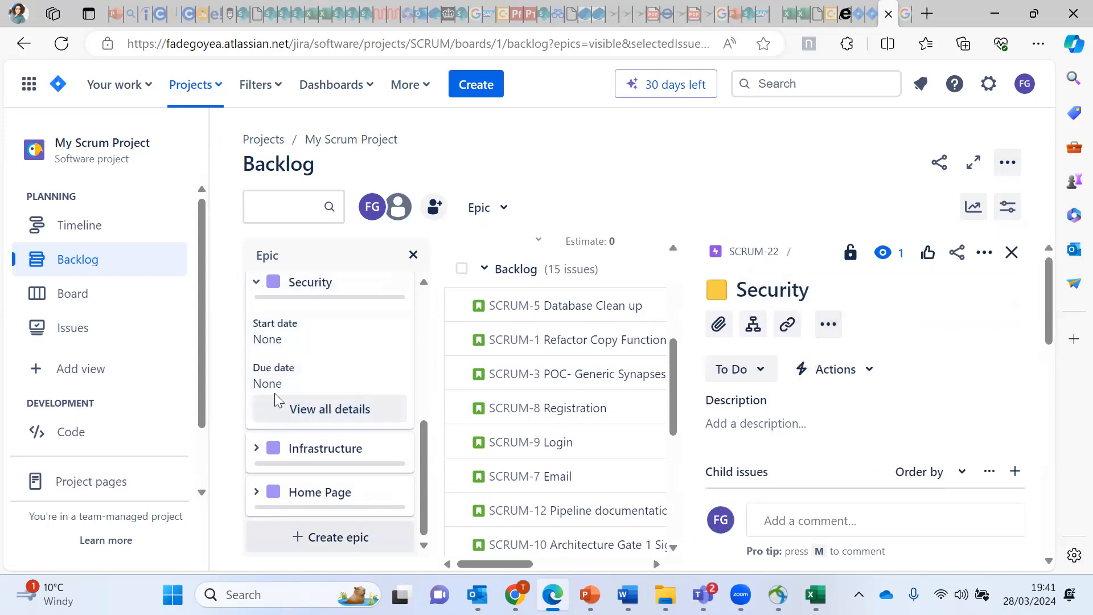
pyautogui.click(256, 282)
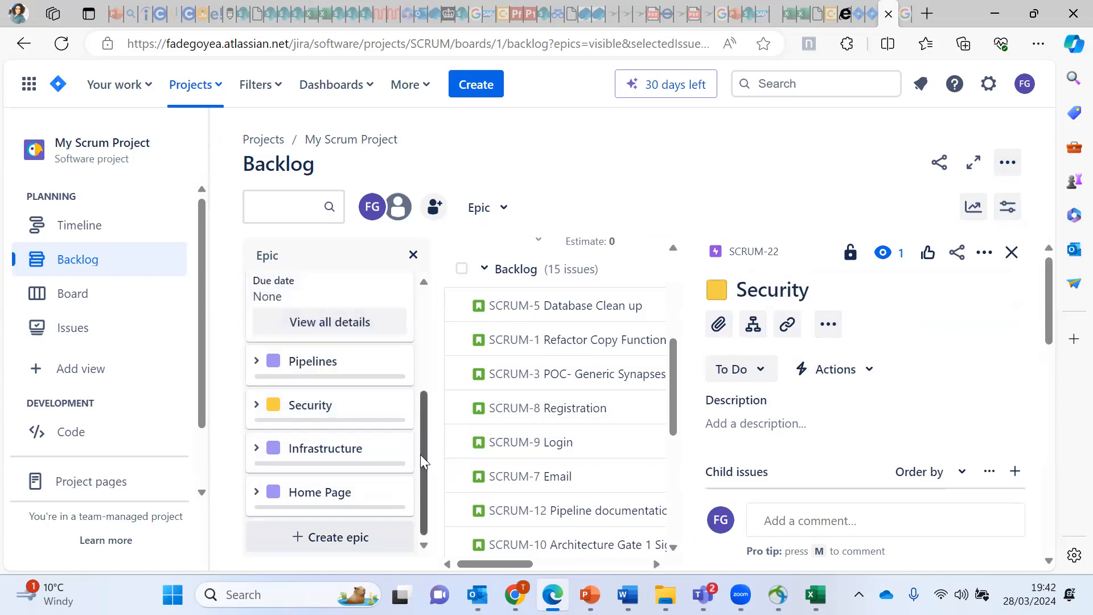
# Step: Recolour the Infrastructure epic (SCRUM-23) from purple to dark teal, then collapse its card
pyautogui.click(256, 448)
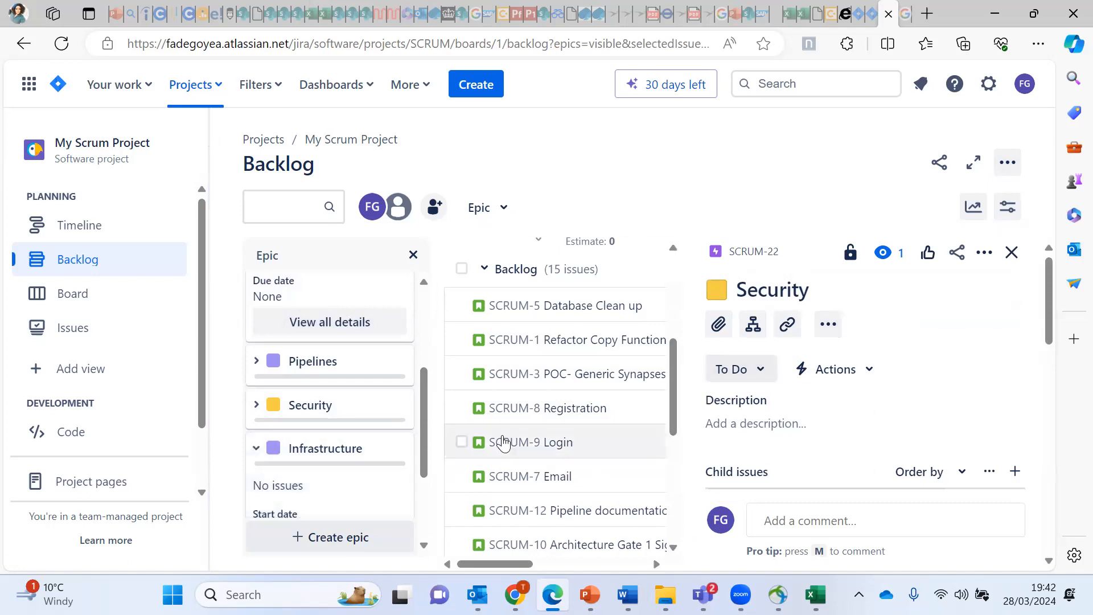
pyautogui.moveTo(427, 443); pyautogui.dragTo(387, 499)
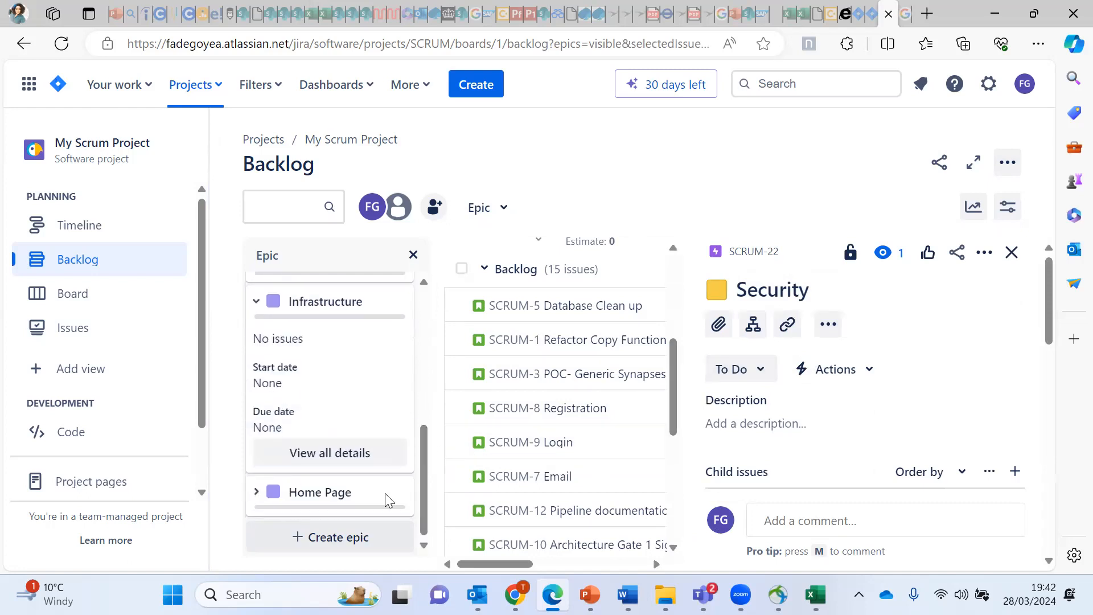
pyautogui.click(336, 453)
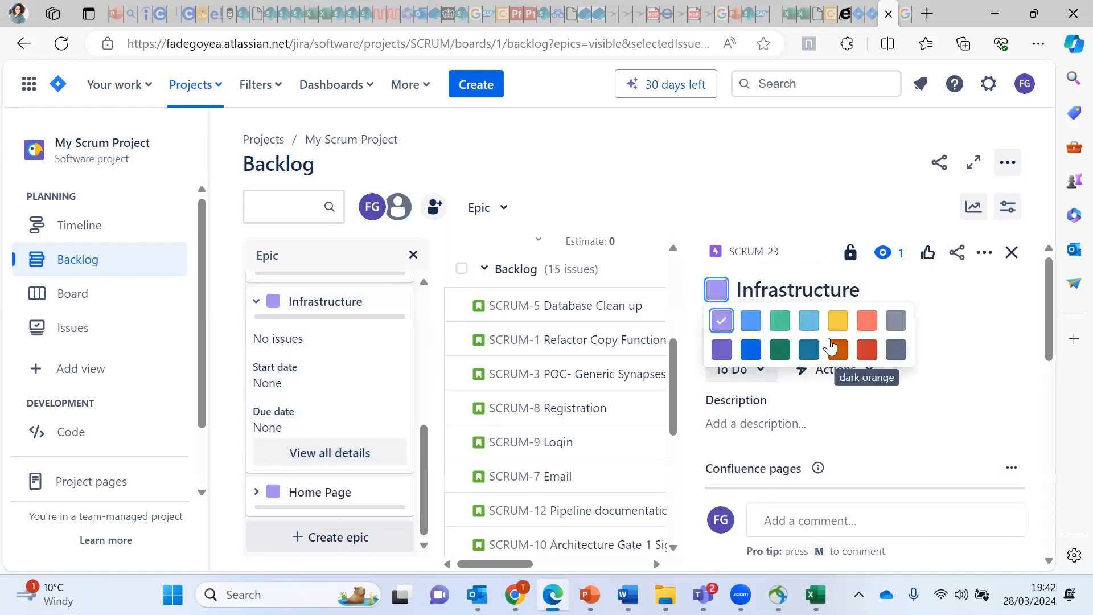
pyautogui.click(811, 349)
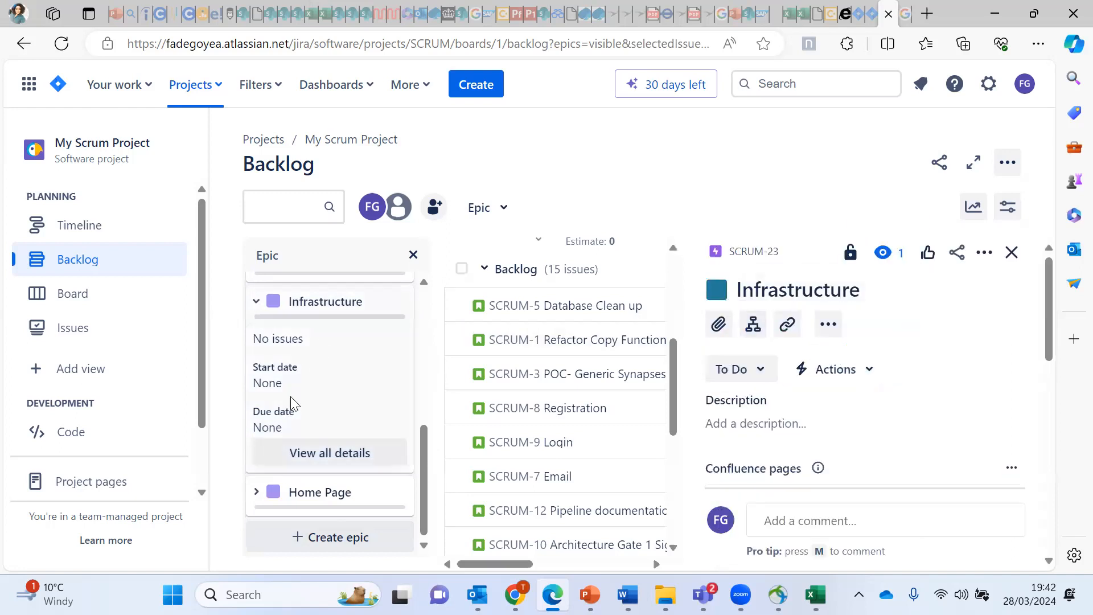
pyautogui.click(255, 307)
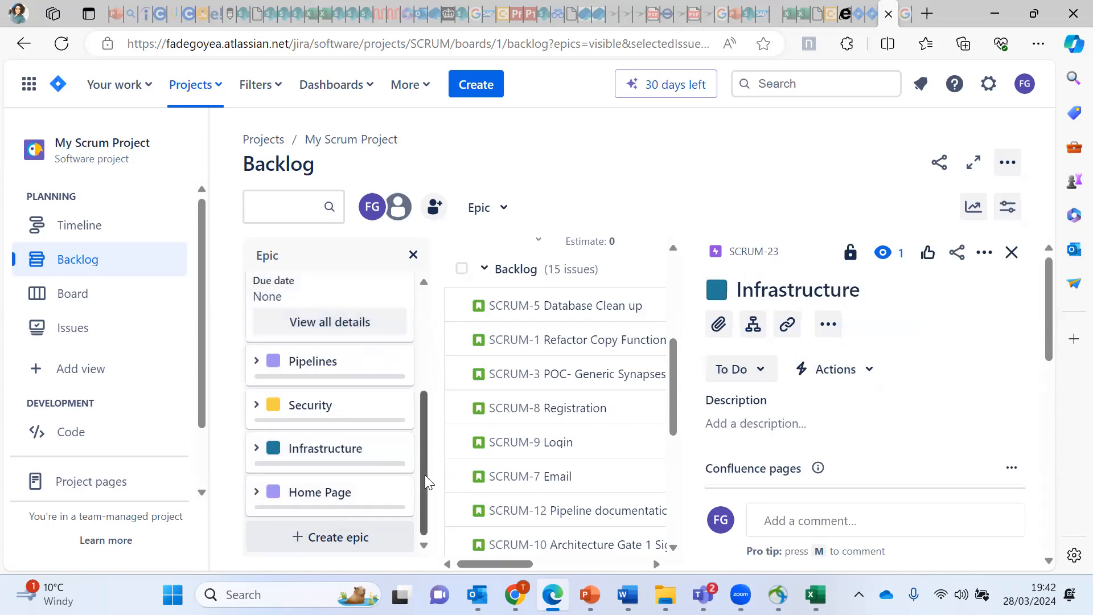
pyautogui.moveTo(425, 473); pyautogui.dragTo(412, 383)
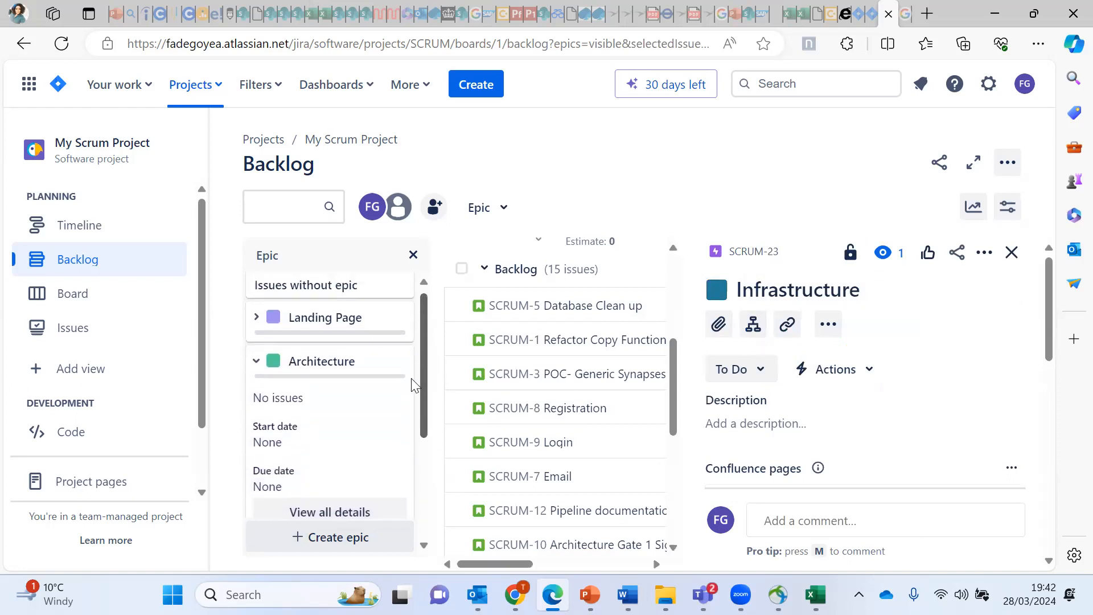
# Step: Collapse Architecture, recolour the Landing Page epic (SCRUM-19) dark blue, and close its details
pyautogui.click(256, 367)
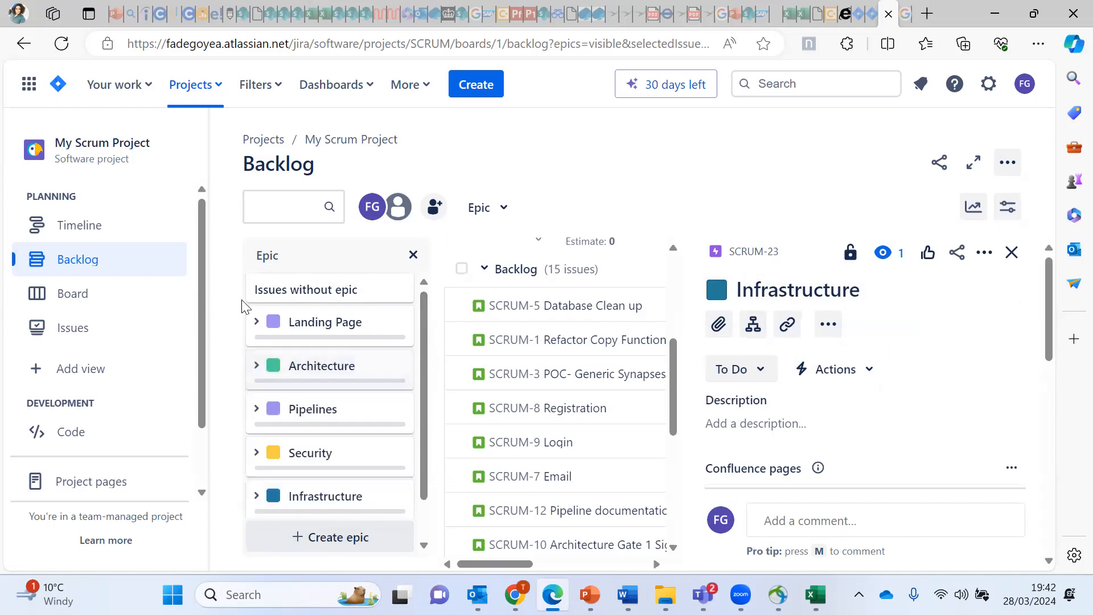
pyautogui.click(256, 325)
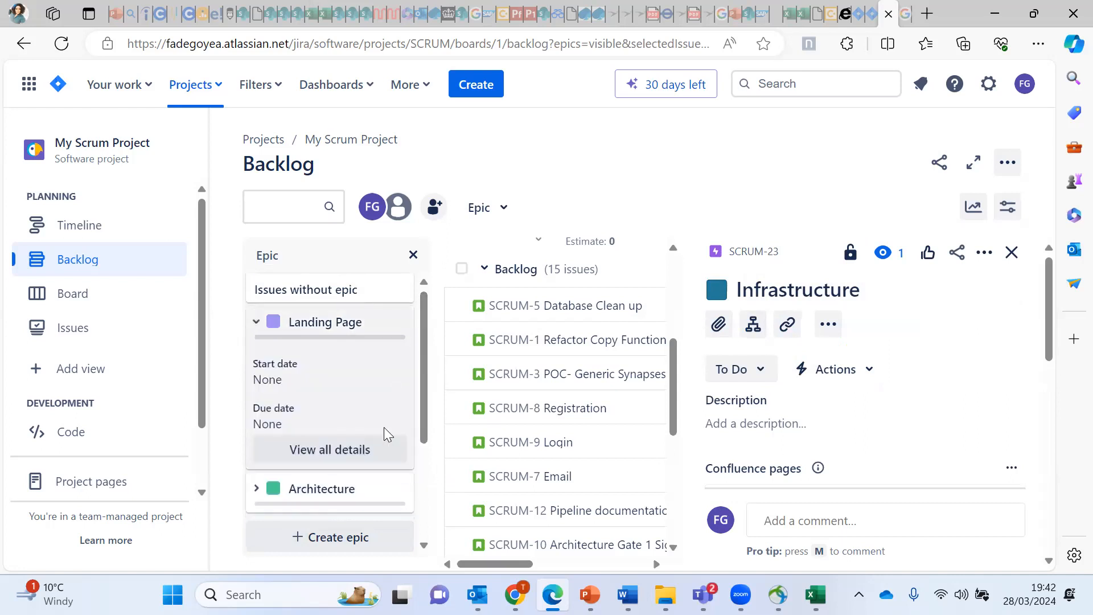
pyautogui.click(328, 451)
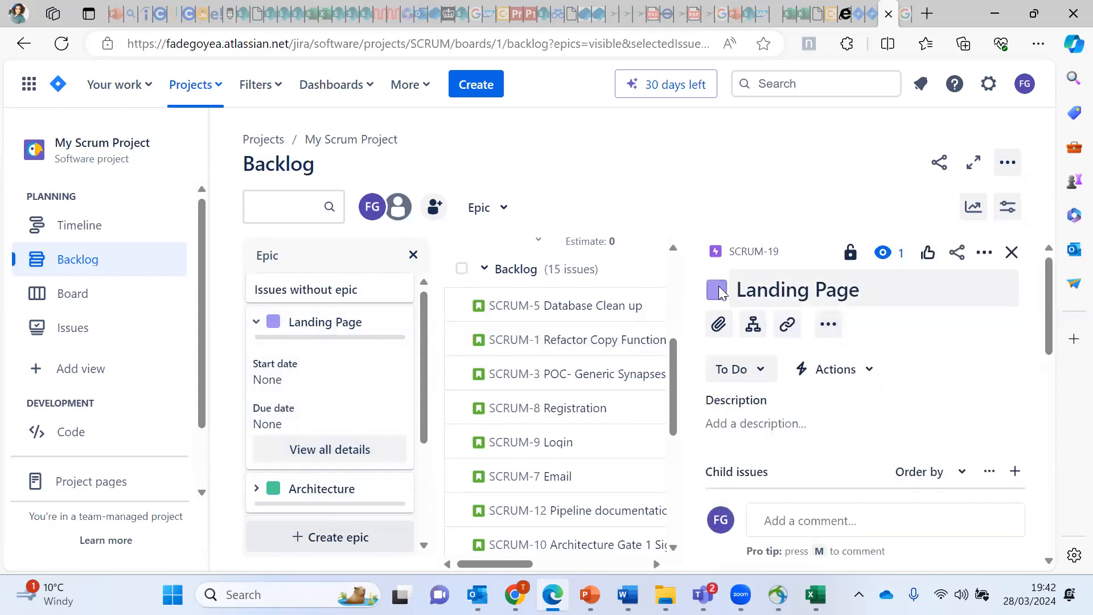
pyautogui.click(717, 289)
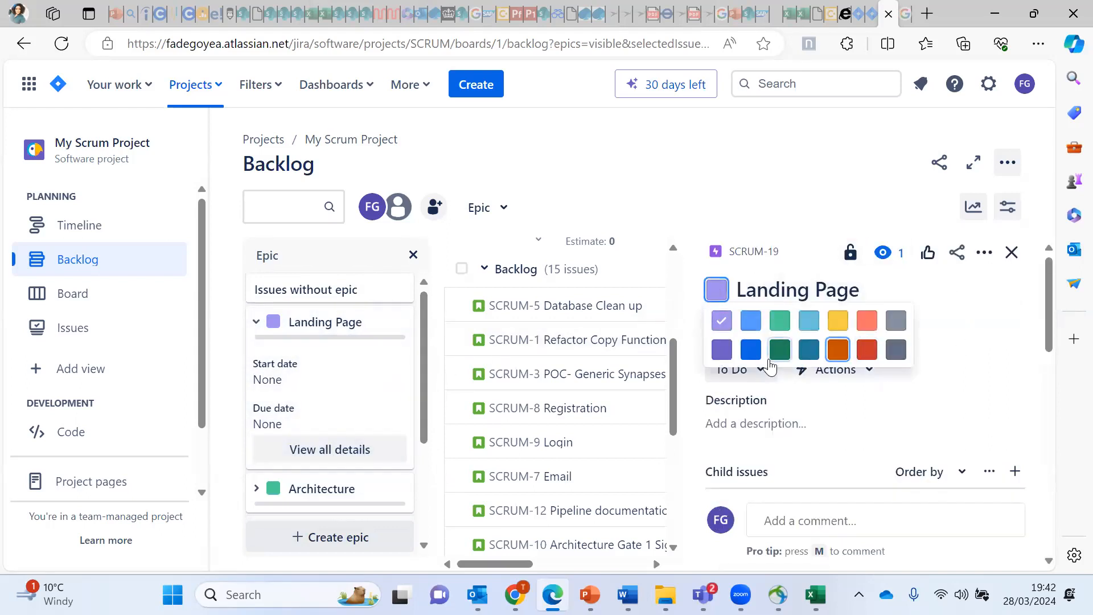
pyautogui.click(750, 349)
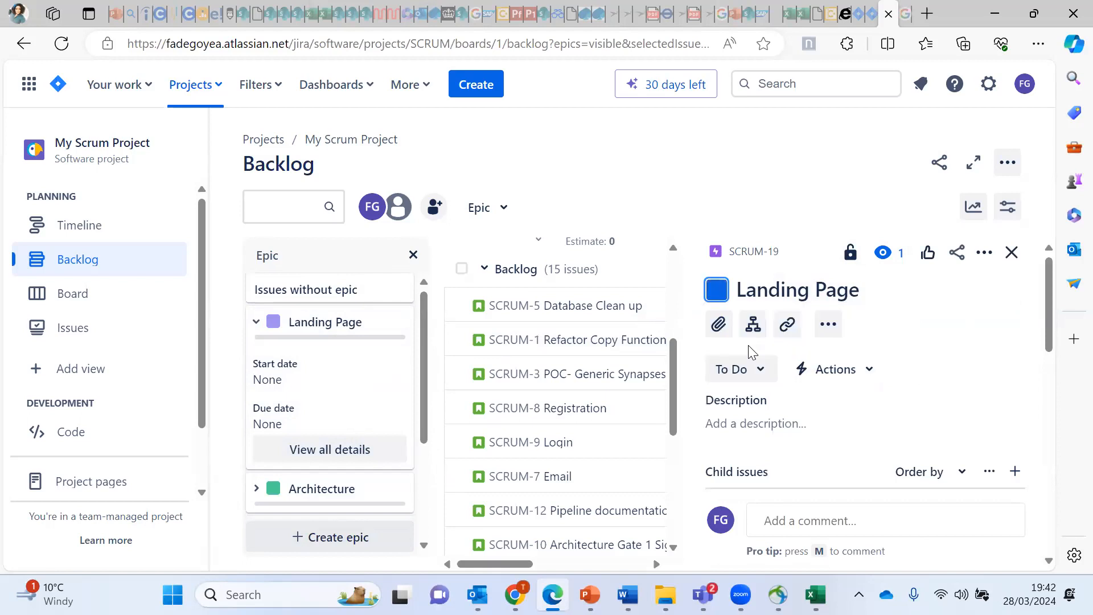
pyautogui.click(1011, 252)
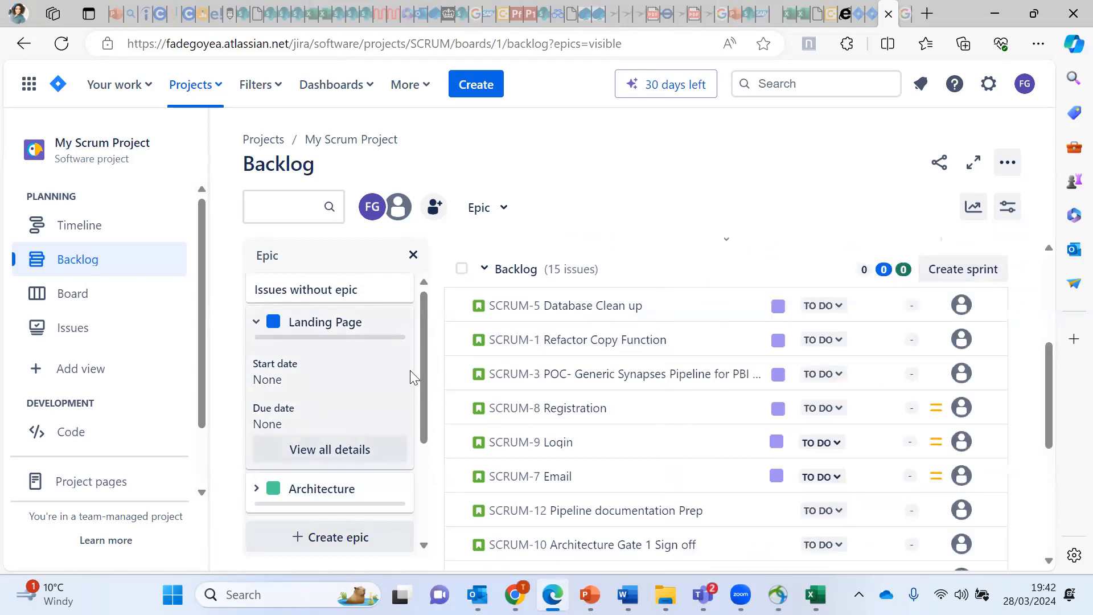
# Step: Collapse Landing Page and move SCRUM-12 Pipeline documentation Prep into the Pipelines epic
pyautogui.click(263, 324)
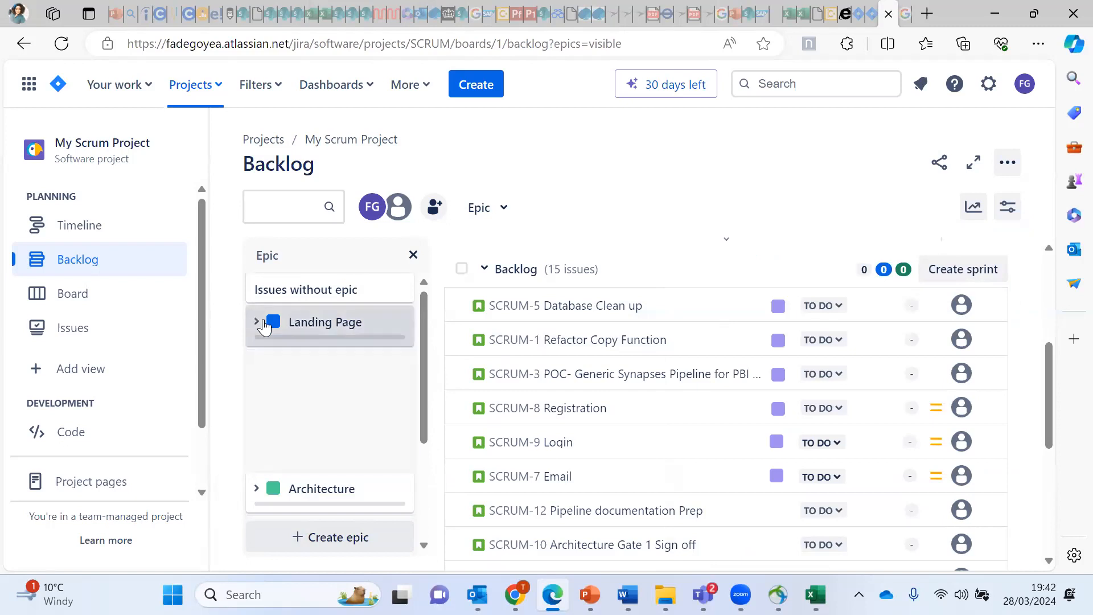
pyautogui.scroll(-2, 421, 410)
pyautogui.moveTo(423, 413)
pyautogui.mouseDown()
pyautogui.moveTo(414, 329)
pyautogui.moveTo(421, 410)
pyautogui.mouseUp()
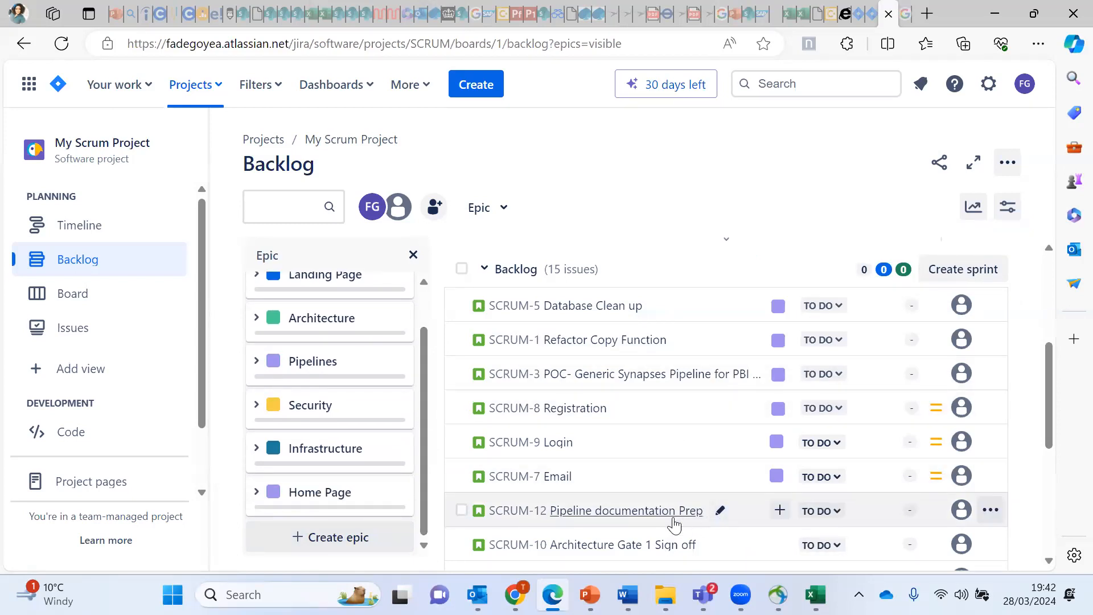
pyautogui.moveTo(746, 521); pyautogui.dragTo(254, 361)
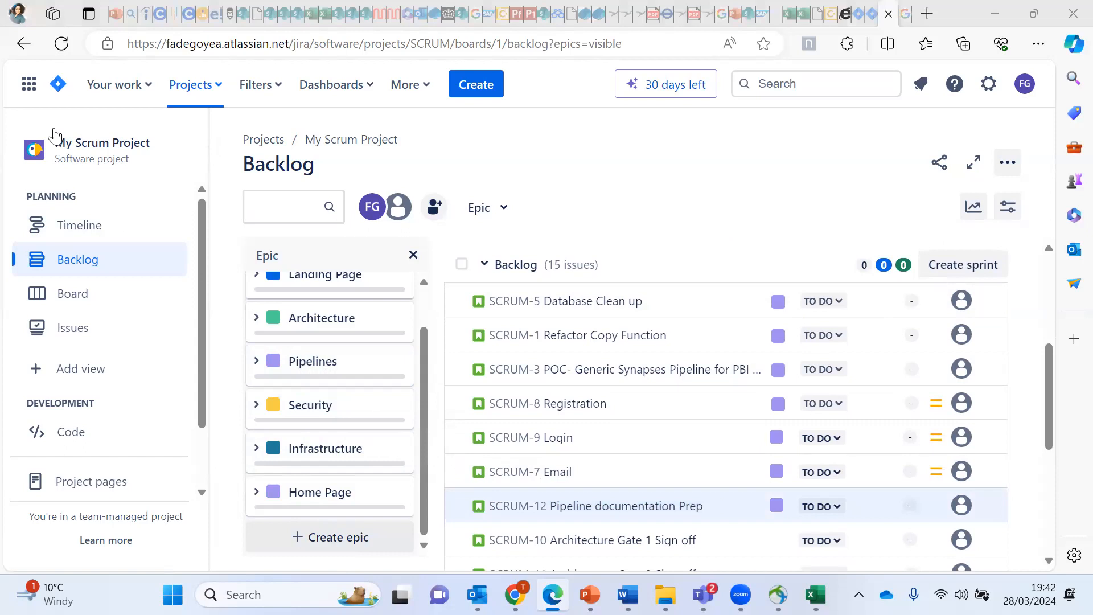
# Step: Reload the backlog page and collapse the empty SCRUM Sprint 1 section
pyautogui.click(62, 43)
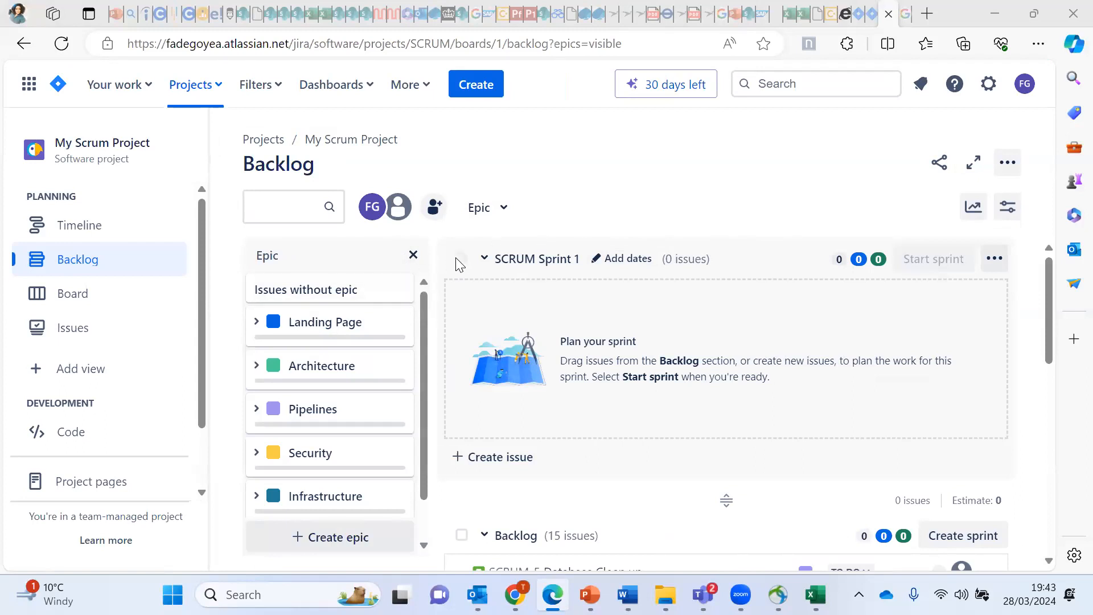
pyautogui.click(484, 260)
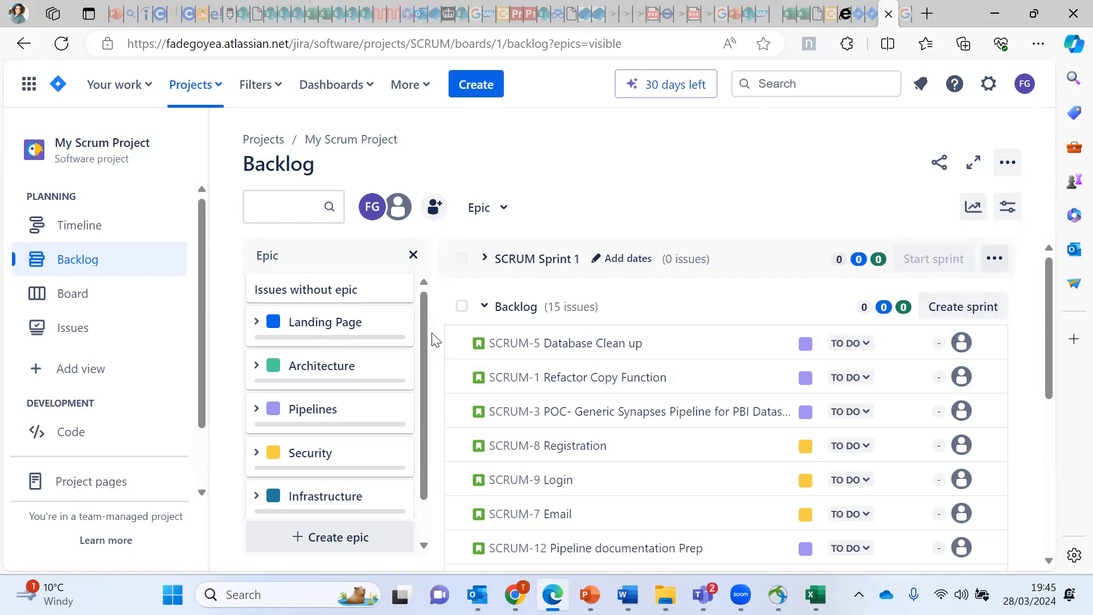
# Step: Adjust the backlog view so the epic-coloured issues sit right below SCRUM Sprint 1
pyautogui.moveTo(424, 341)
pyautogui.mouseDown()
pyautogui.moveTo(437, 437)
pyautogui.moveTo(421, 323)
pyautogui.mouseUp()
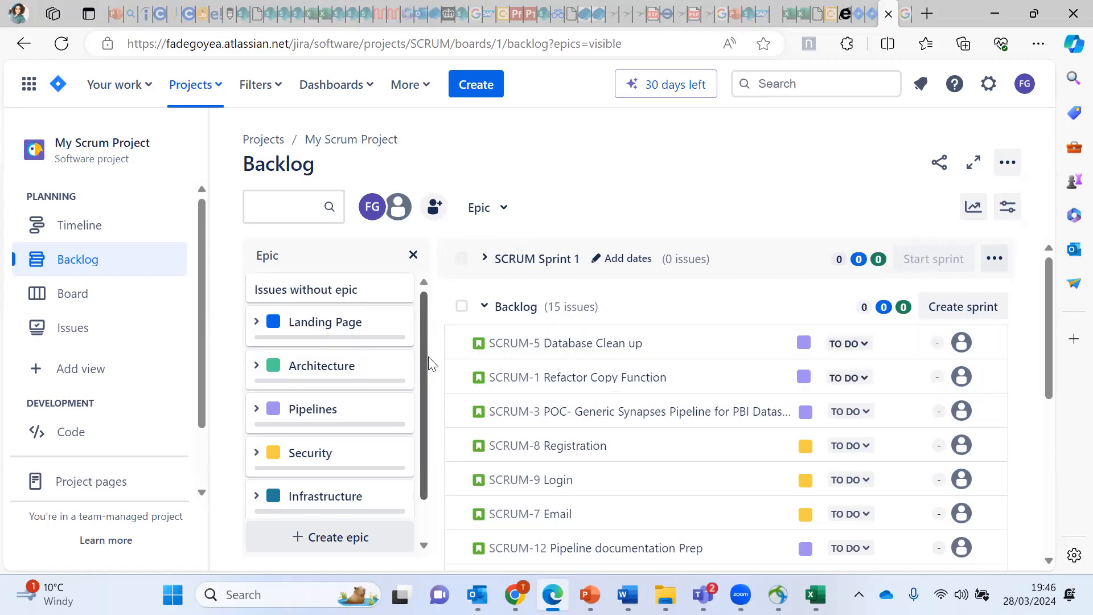
pyautogui.scroll(-2, 419, 394)
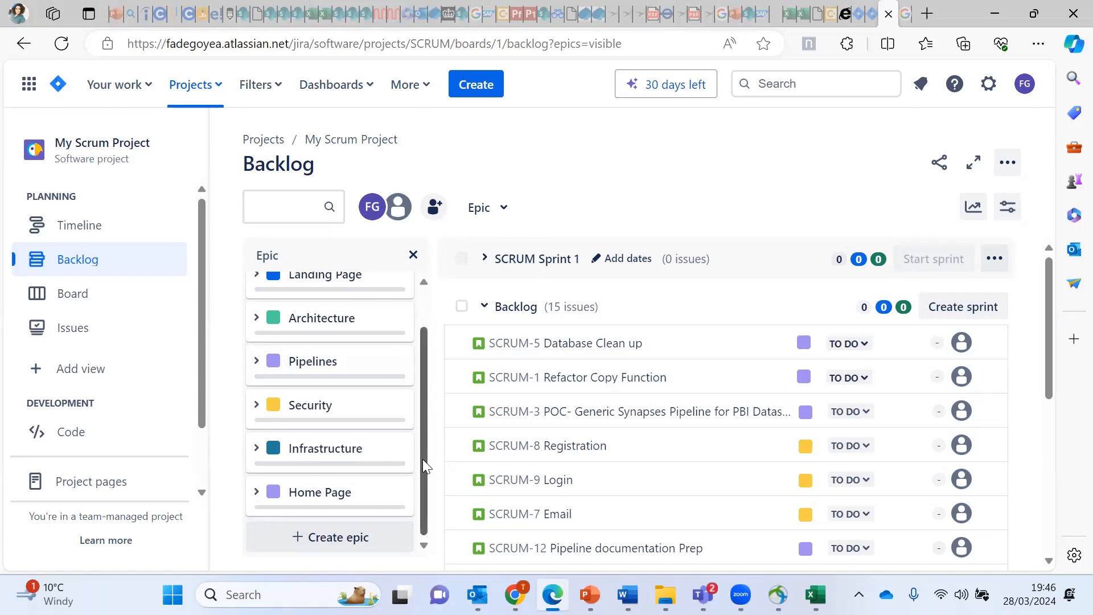
pyautogui.scroll(2, 418, 434)
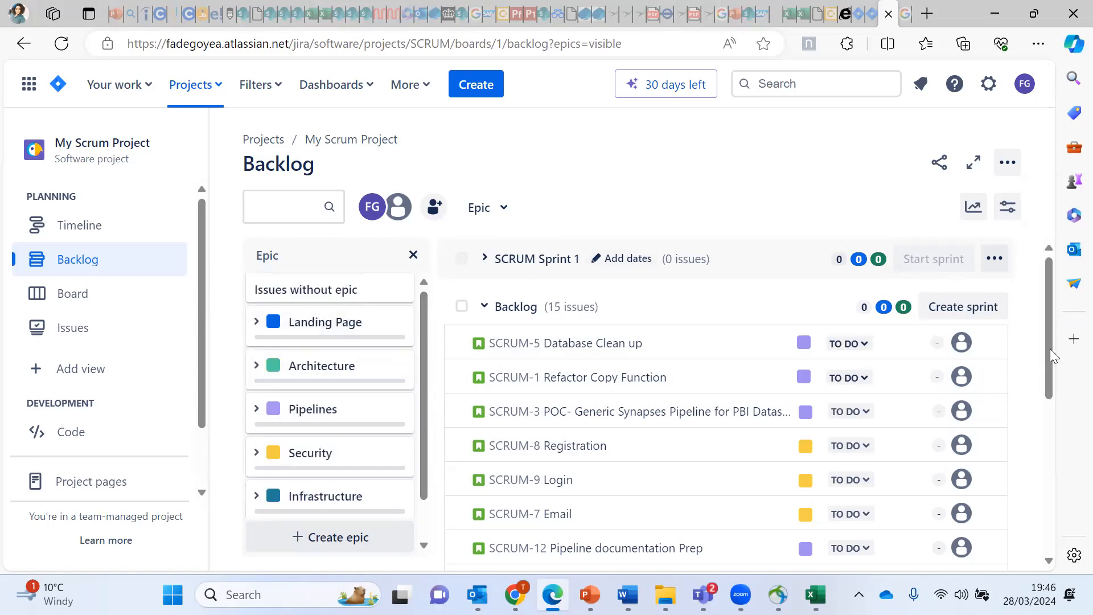
pyautogui.moveTo(1050, 350)
pyautogui.mouseDown()
pyautogui.moveTo(1046, 462)
pyautogui.moveTo(1029, 349)
pyautogui.mouseUp()
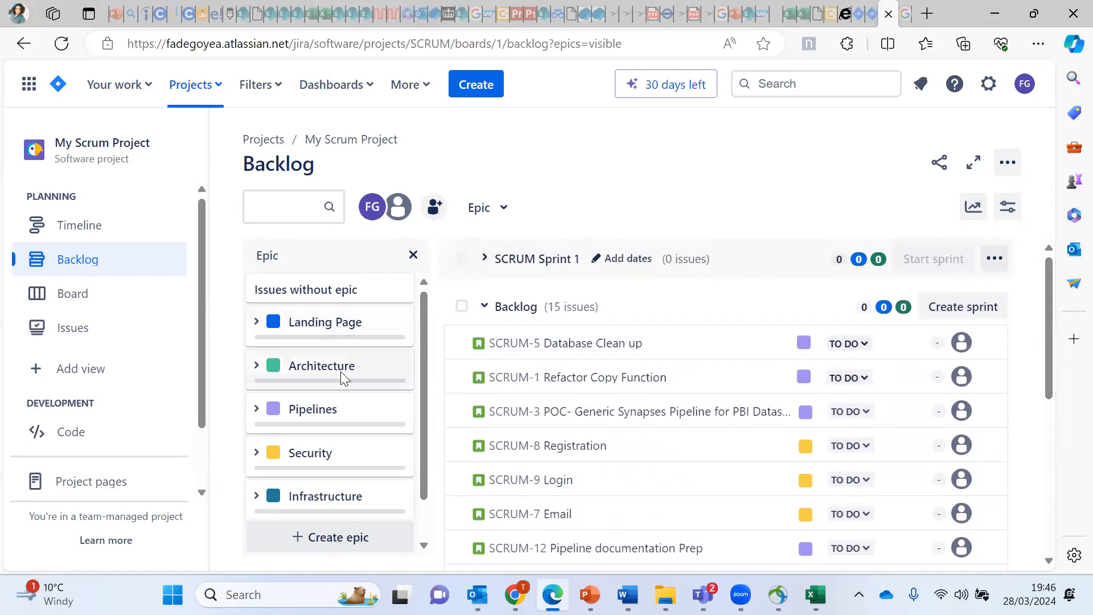
pyautogui.moveTo(1049, 391); pyautogui.dragTo(1054, 470)
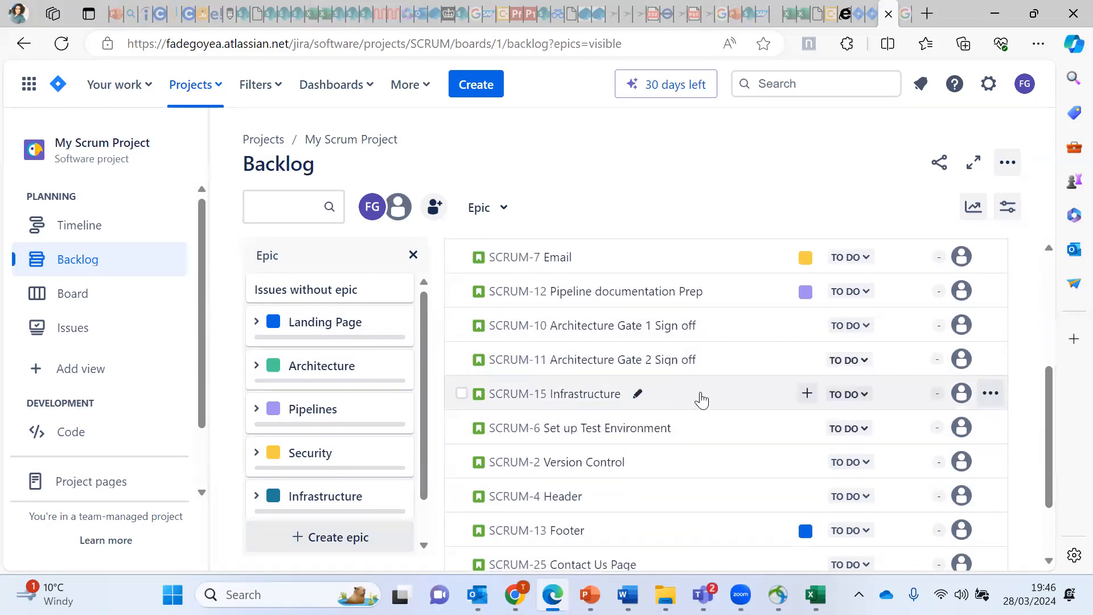
pyautogui.moveTo(701, 400); pyautogui.dragTo(261, 486)
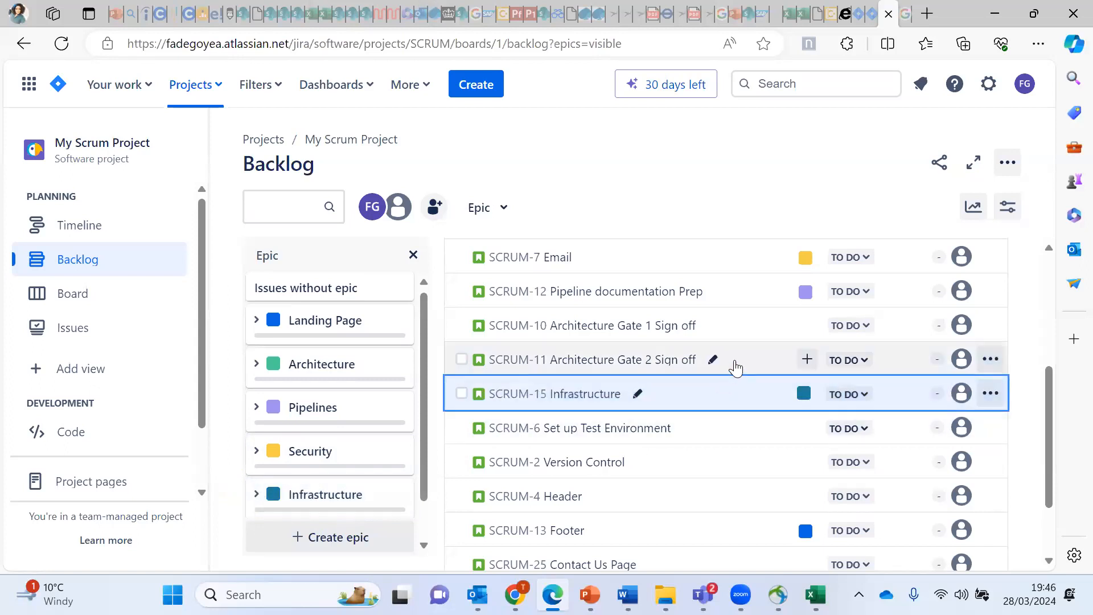
pyautogui.moveTo(749, 325); pyautogui.dragTo(262, 363)
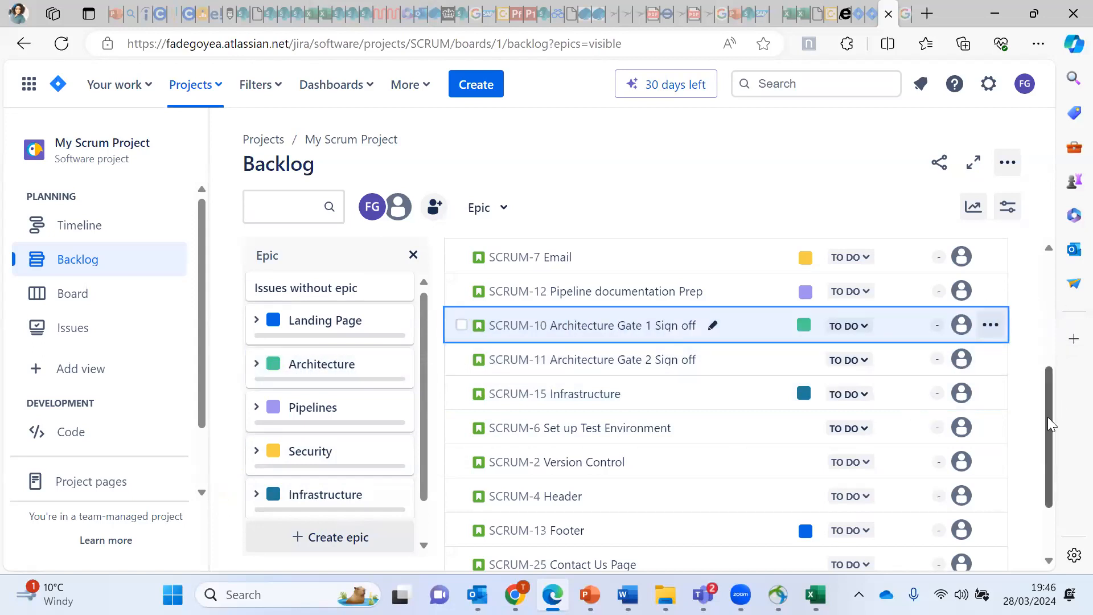
pyautogui.rightClick(1049, 391)
pyautogui.press('Escape')
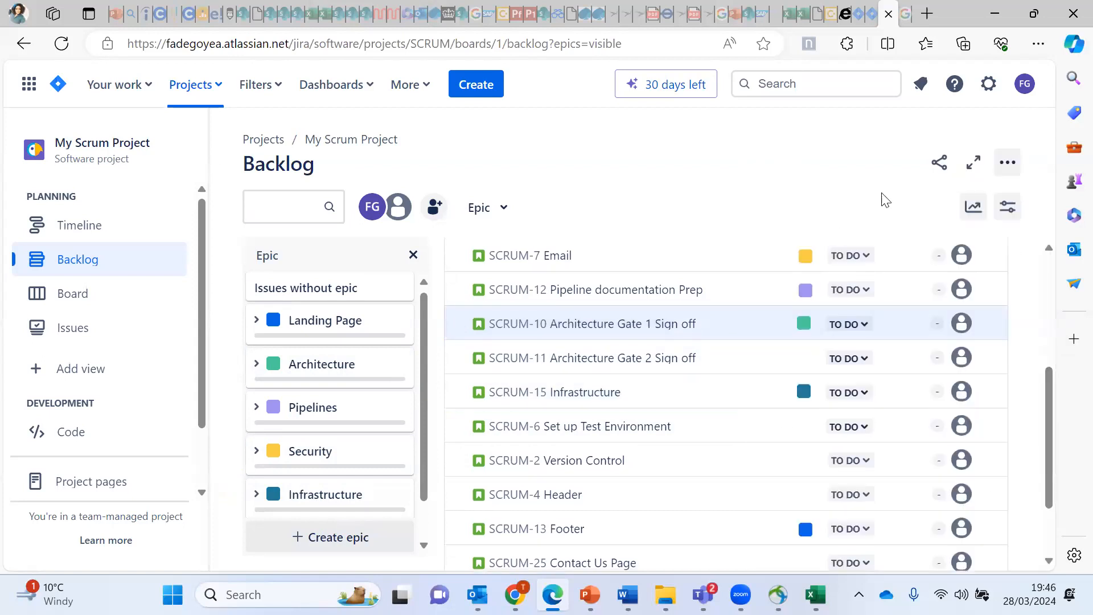
pyautogui.moveTo(1050, 421); pyautogui.dragTo(1045, 342)
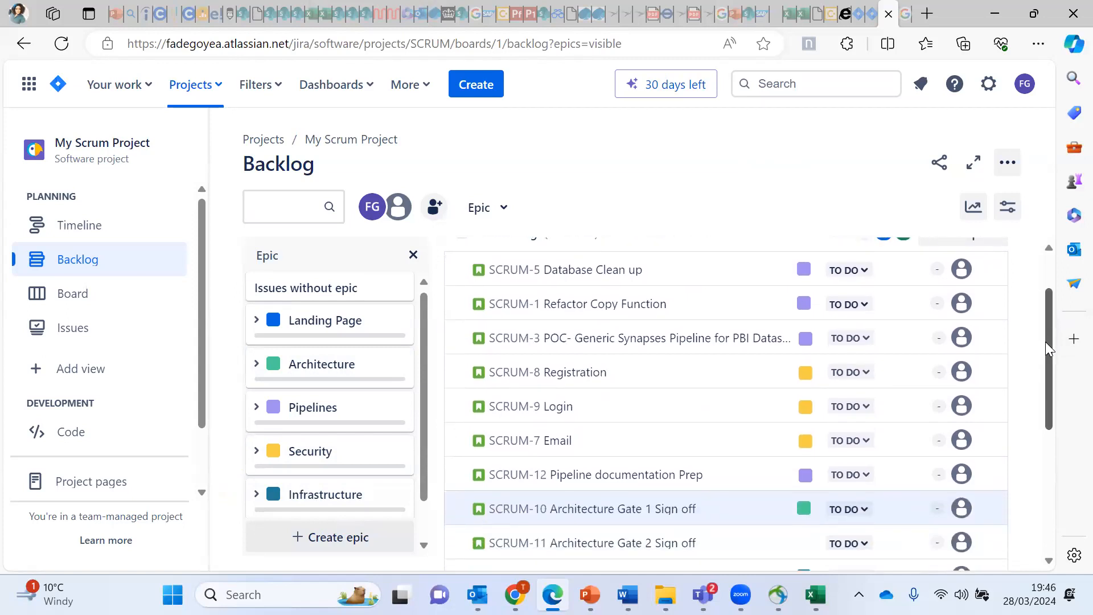
pyautogui.scroll(-1, 1045, 341)
pyautogui.scroll(2, 1049, 348)
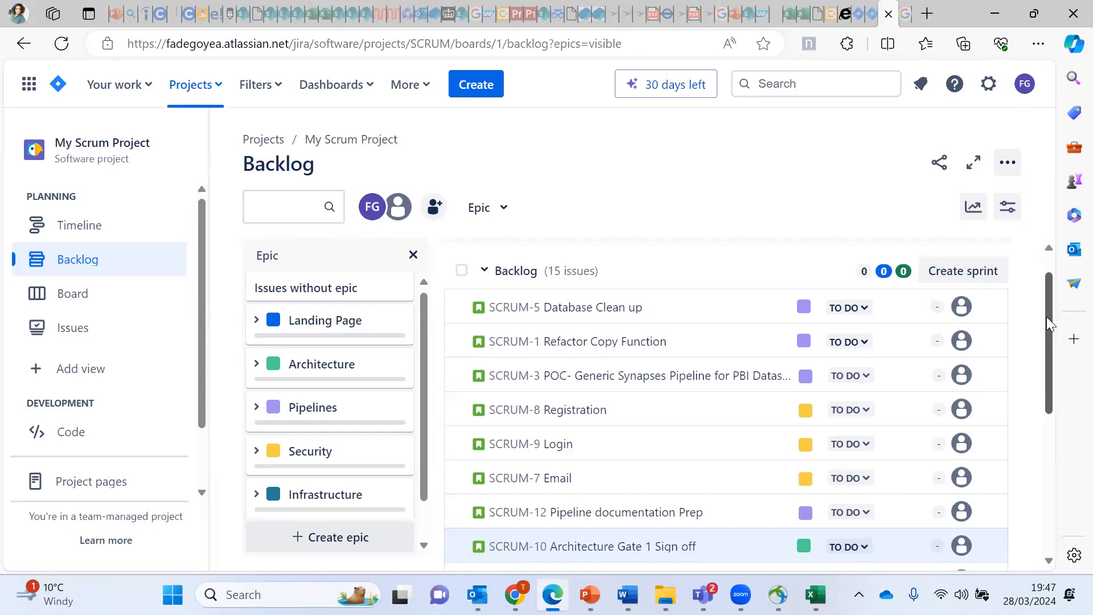
pyautogui.moveTo(1046, 317); pyautogui.dragTo(973, 312)
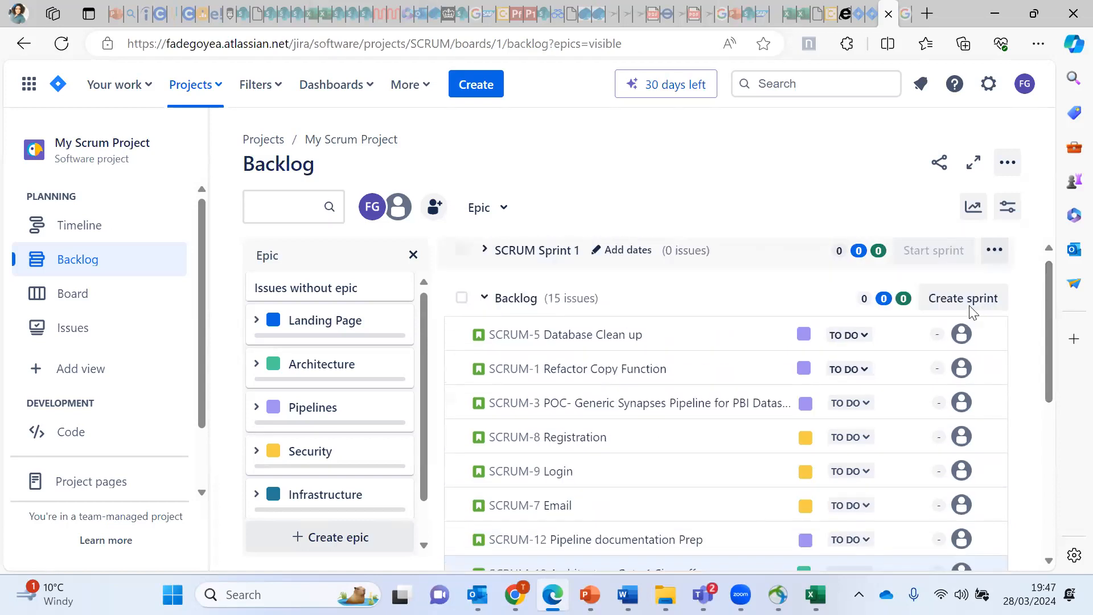
pyautogui.moveTo(1047, 364); pyautogui.dragTo(1036, 403)
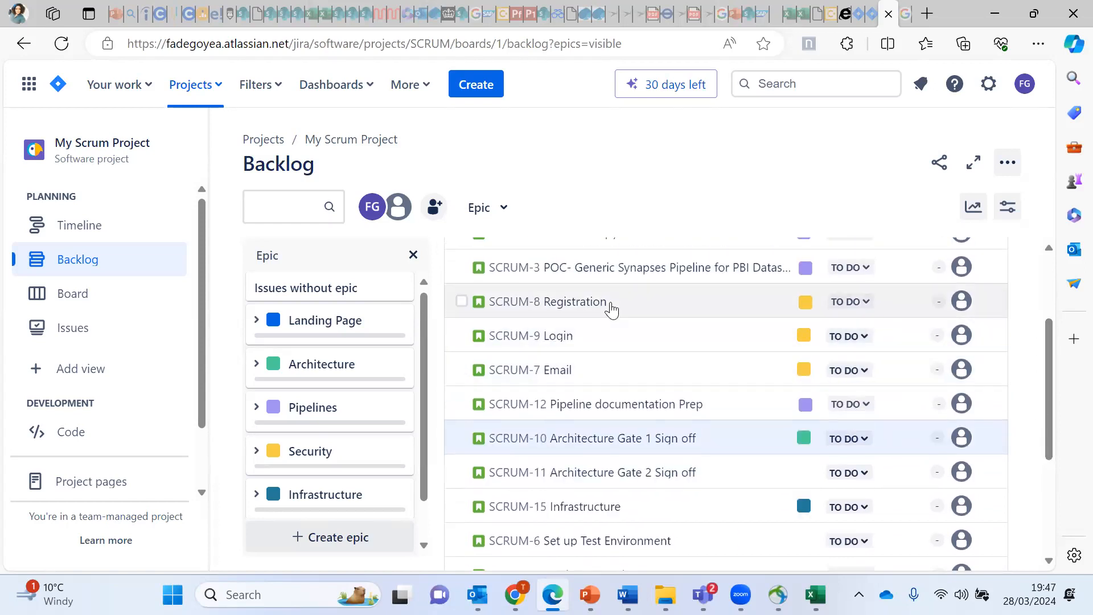
# Step: Open SCRUM-8 Registration, close the Epic panel, and resize the details pane
pyautogui.click(566, 306)
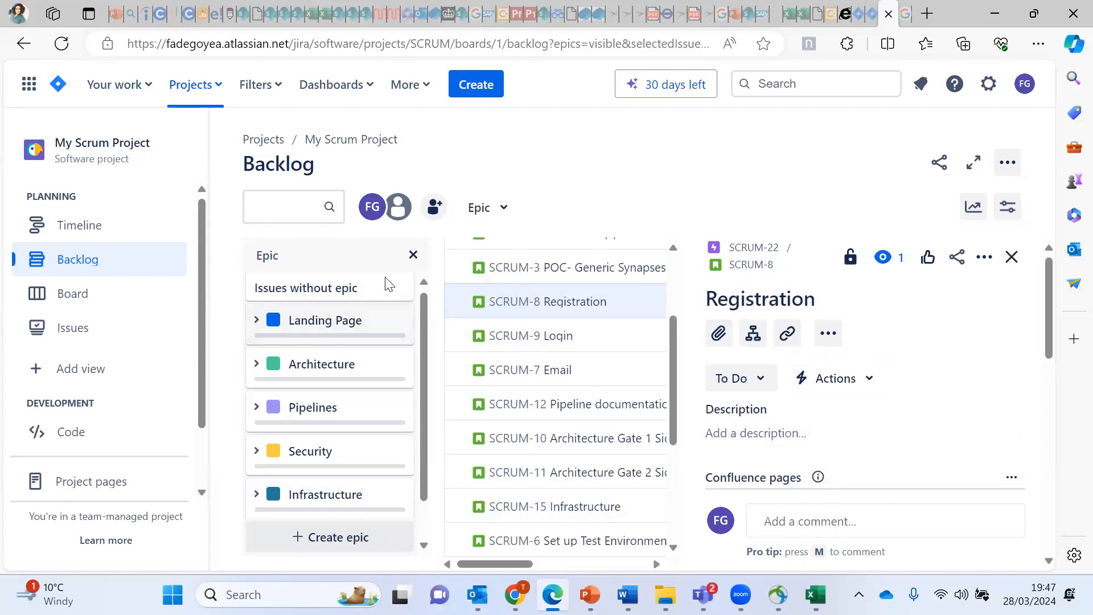
pyautogui.click(413, 257)
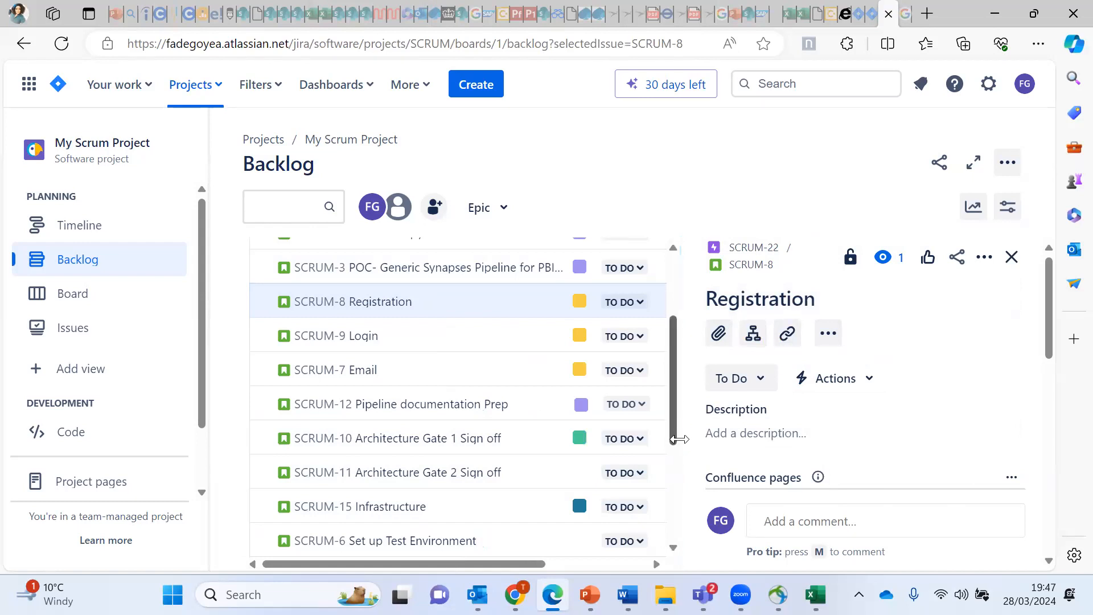
pyautogui.moveTo(681, 446); pyautogui.dragTo(501, 449)
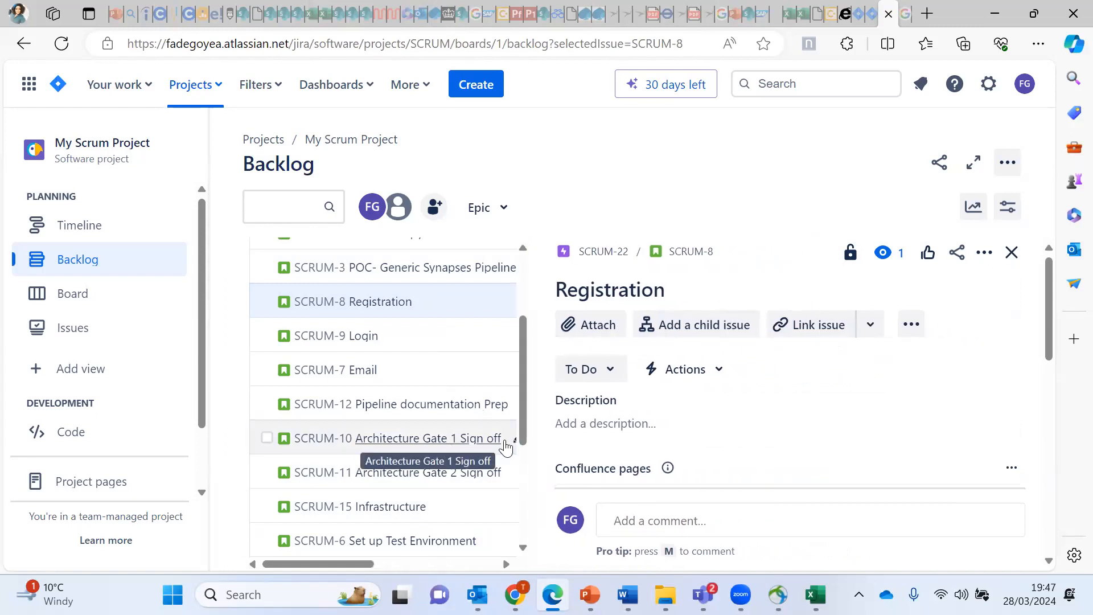
pyautogui.moveTo(531, 448); pyautogui.dragTo(681, 449)
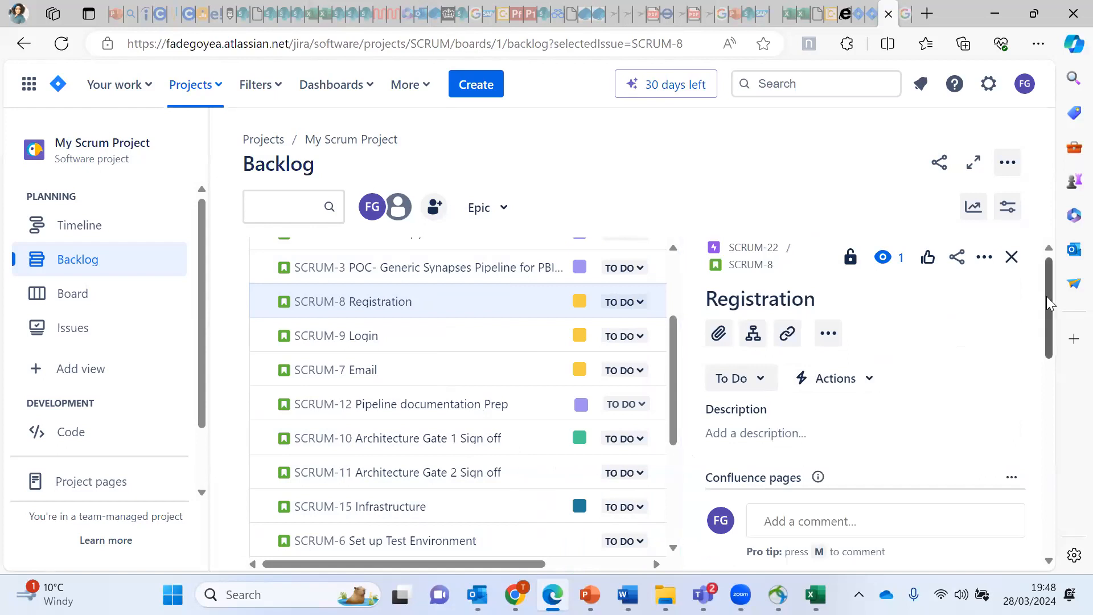
pyautogui.scroll(-2, 1049, 302)
pyautogui.scroll(2, 1049, 301)
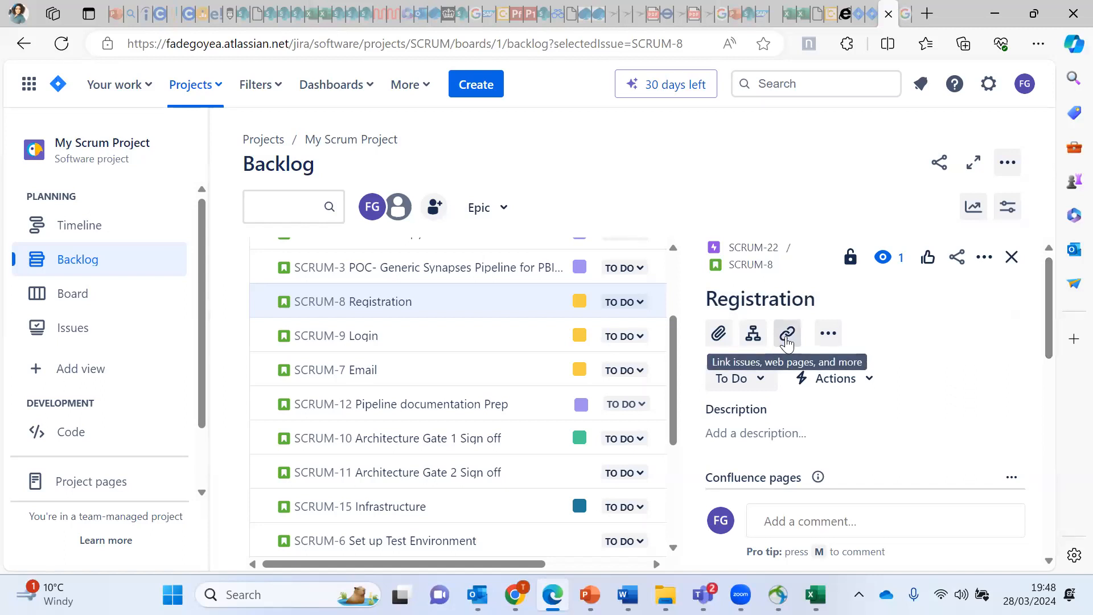
# Step: Try Add a child issue and the child Order by options, then dismiss them
pyautogui.click(751, 343)
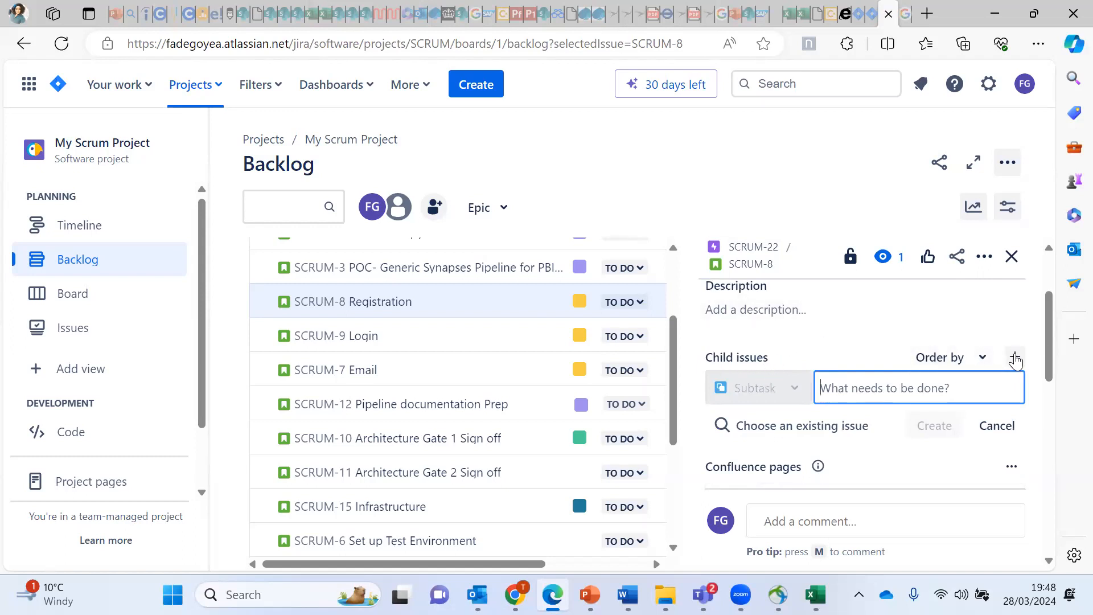
pyautogui.moveTo(1049, 339); pyautogui.dragTo(1068, 296)
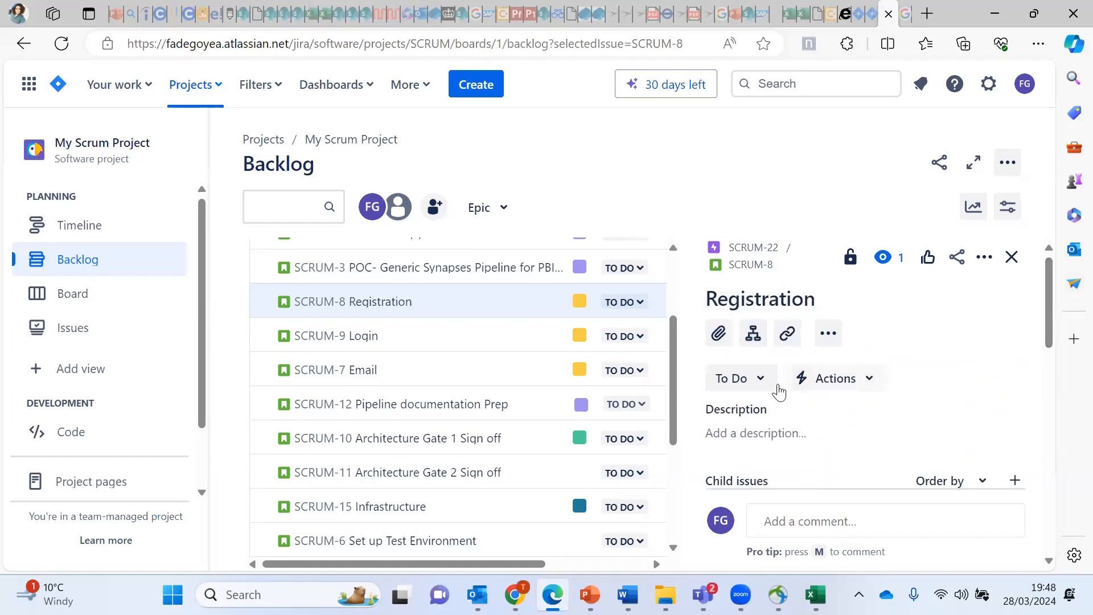
pyautogui.click(988, 483)
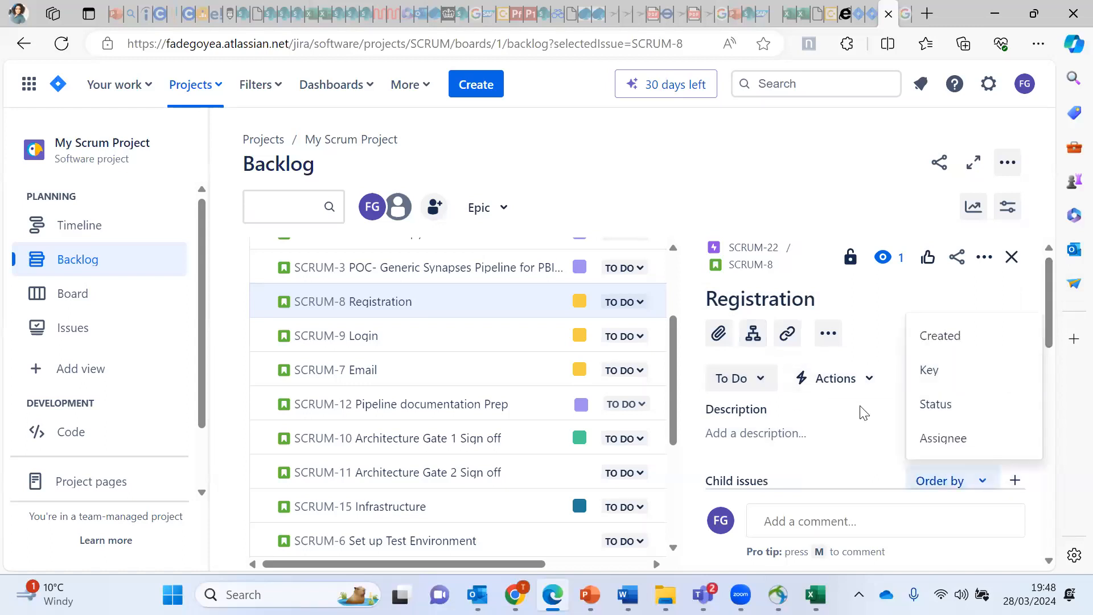
pyautogui.click(894, 208)
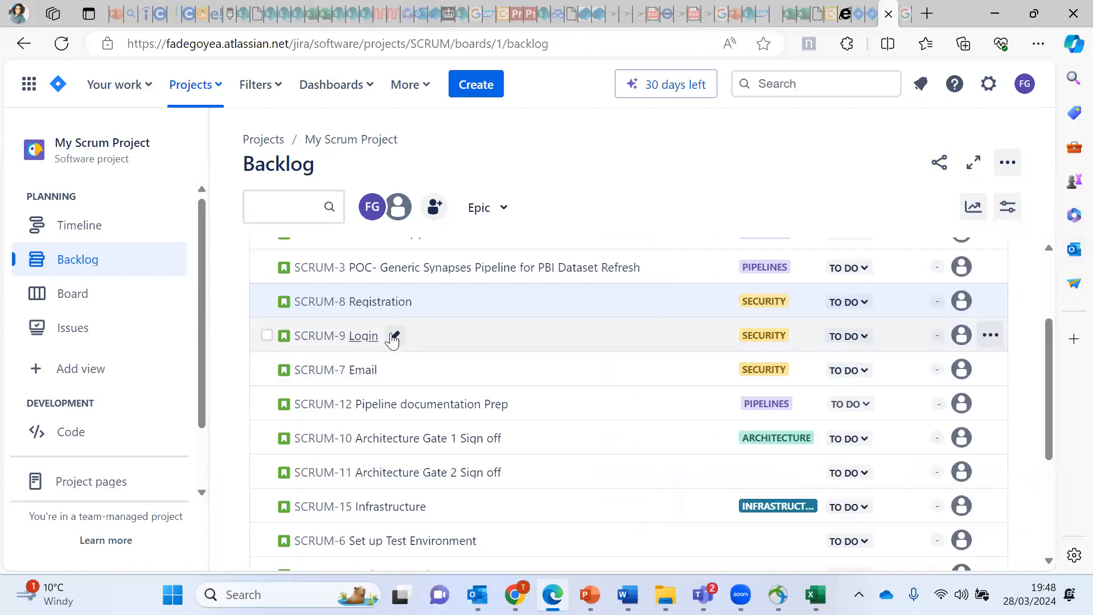
# Step: Select the SCRUM-8 Registration row and open its detail panel
pyautogui.click(478, 308)
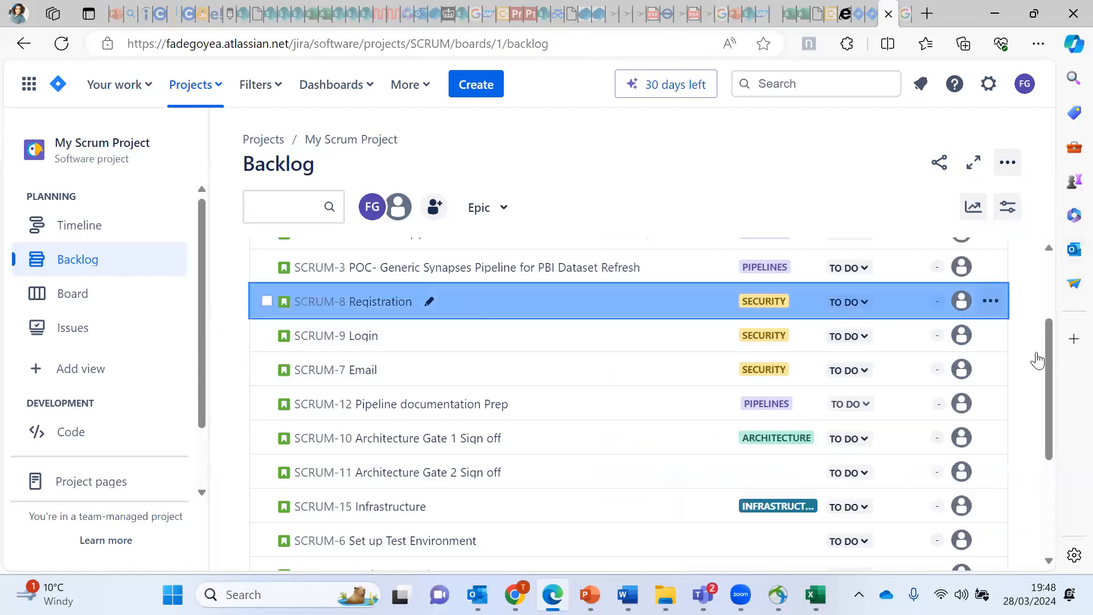
pyautogui.click(488, 297)
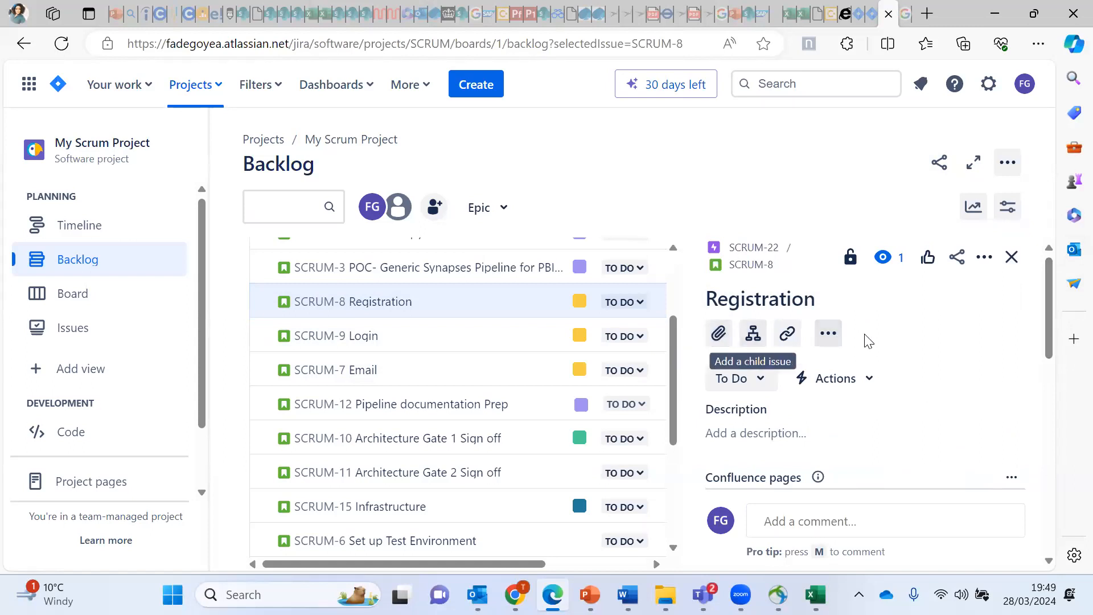
# Step: Check the story's extra actions menu, then open the To Do status list
pyautogui.click(828, 334)
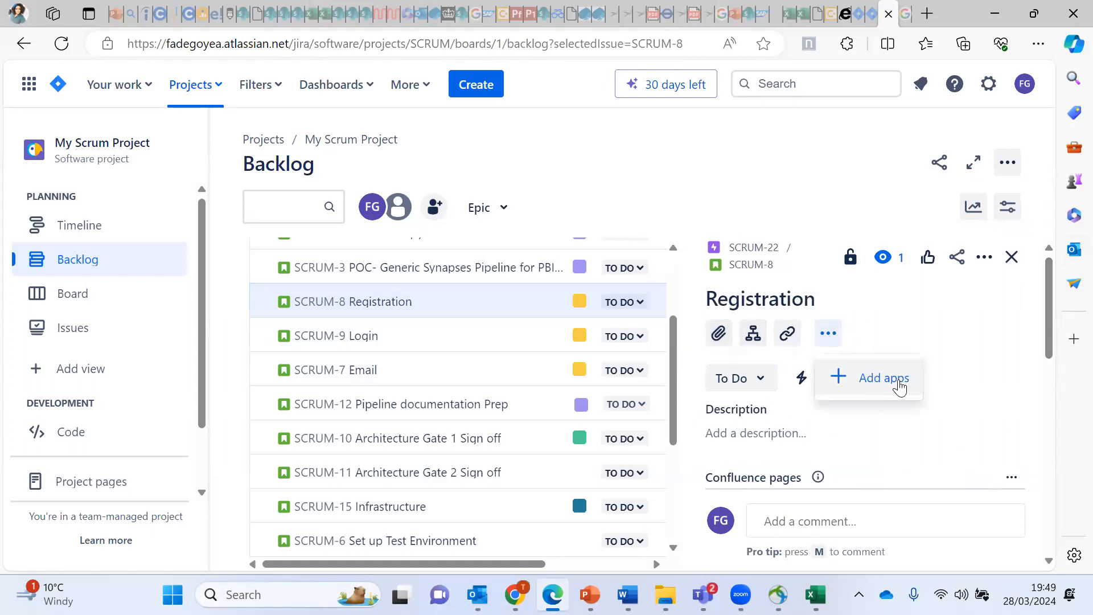
pyautogui.click(841, 273)
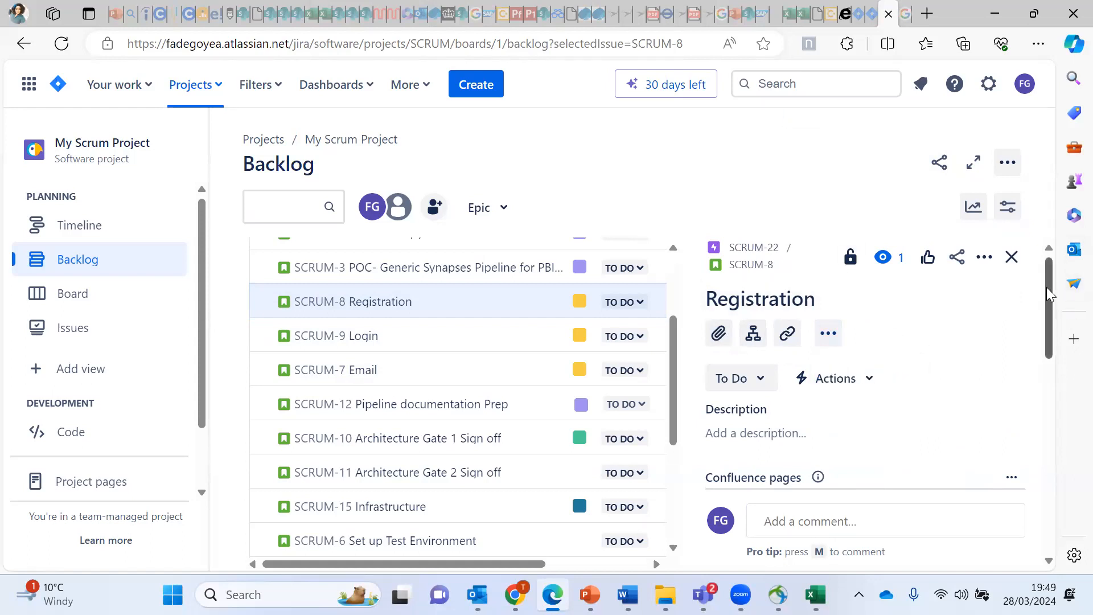
pyautogui.moveTo(1046, 287); pyautogui.dragTo(1044, 299)
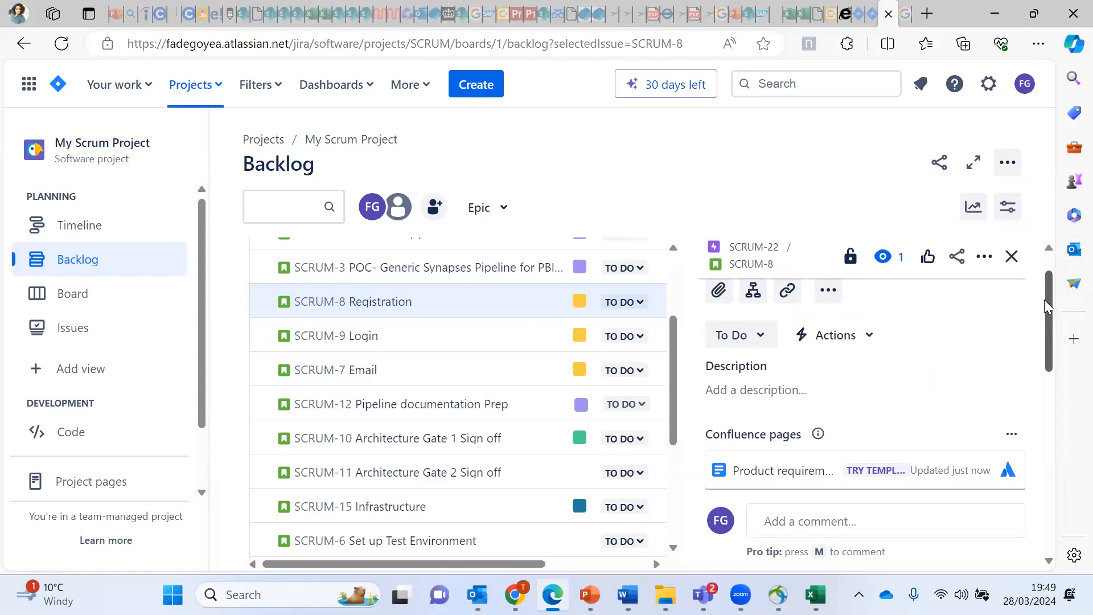
pyautogui.click(762, 341)
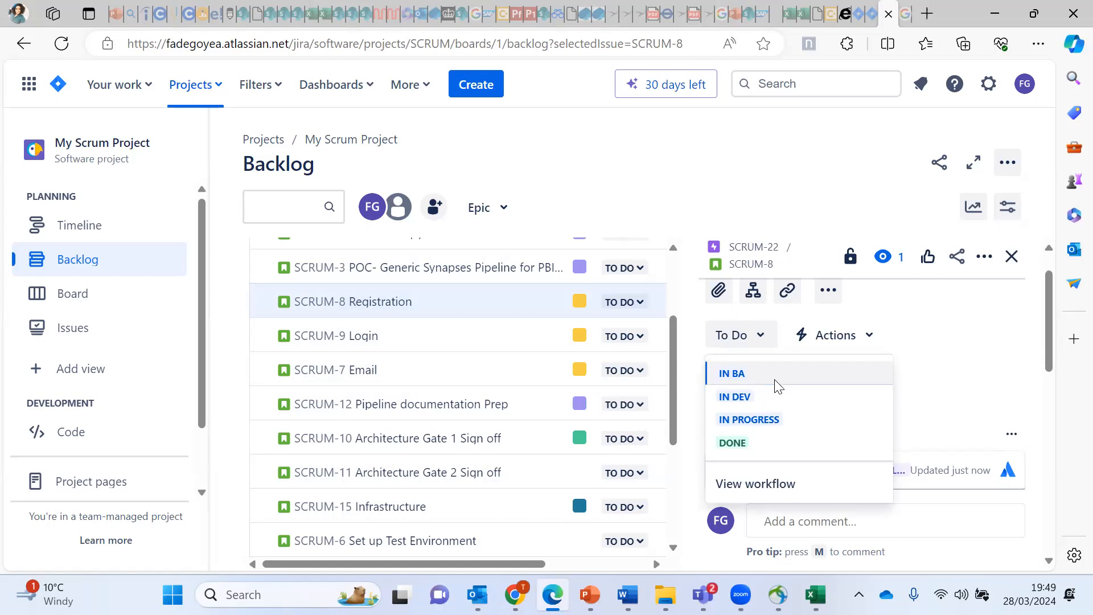
# Step: Close the status list without changing status and scroll to the description
pyautogui.click(948, 379)
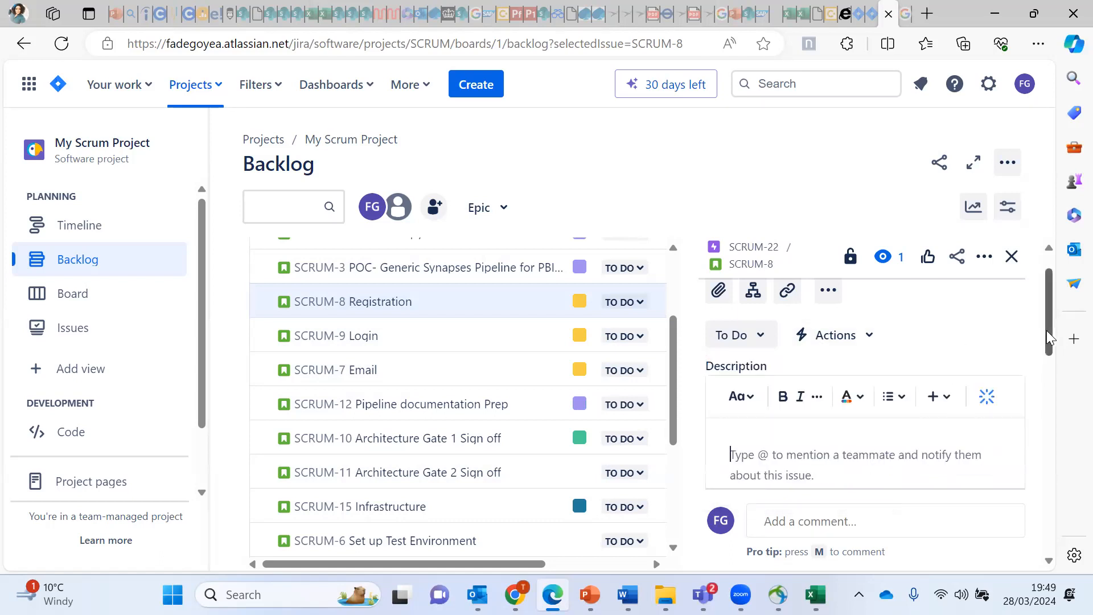
pyautogui.moveTo(1047, 332); pyautogui.dragTo(1047, 349)
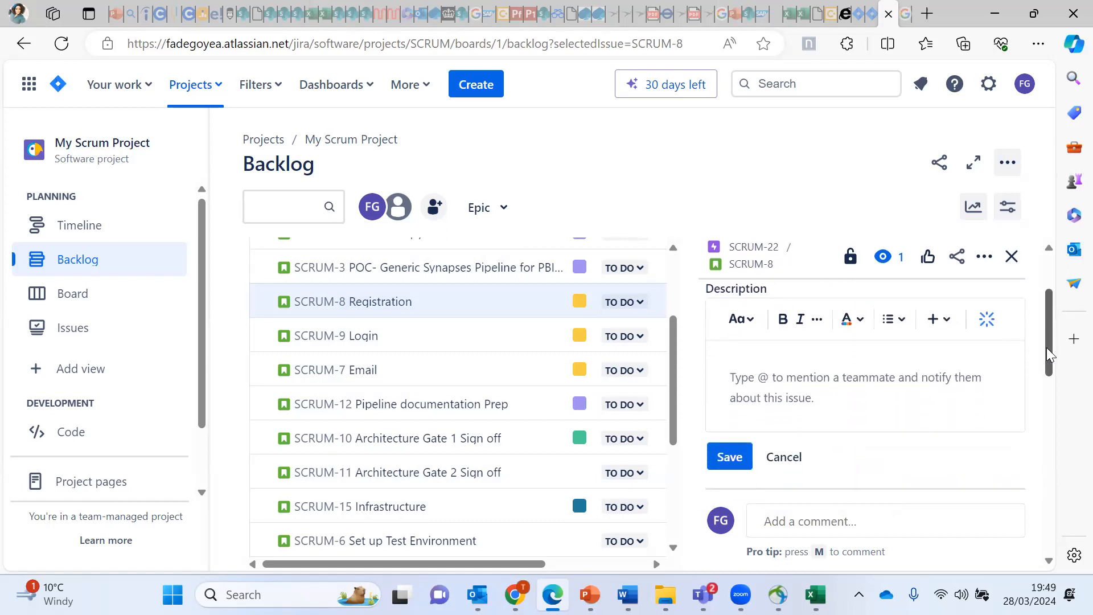
pyautogui.moveTo(1047, 348); pyautogui.dragTo(1047, 342)
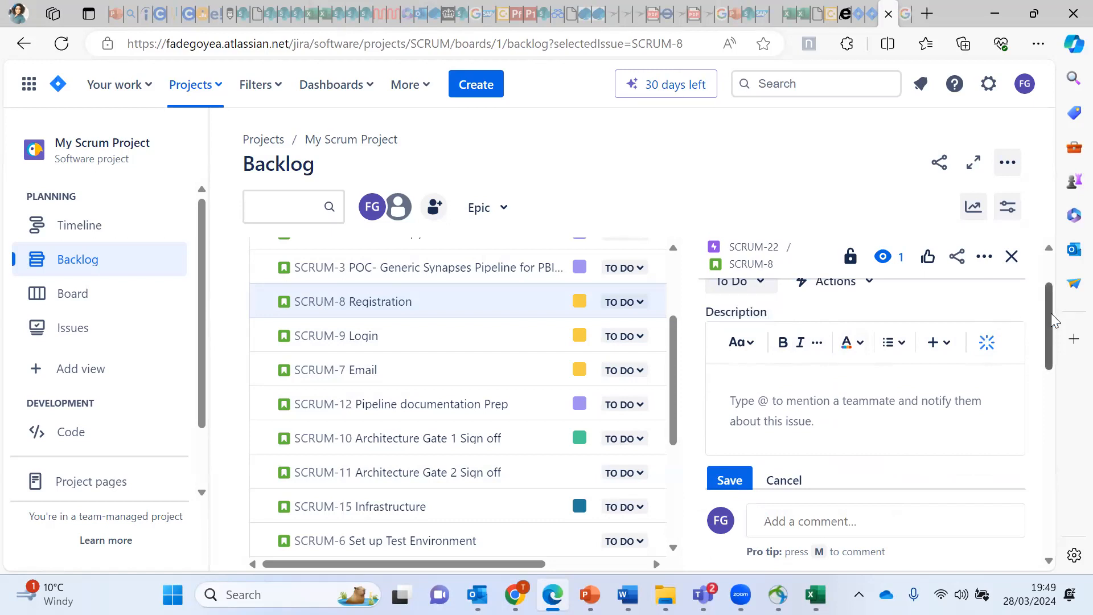
pyautogui.scroll(-2, 1049, 342)
pyautogui.scroll(-1, 1047, 346)
pyautogui.scroll(2, 1042, 336)
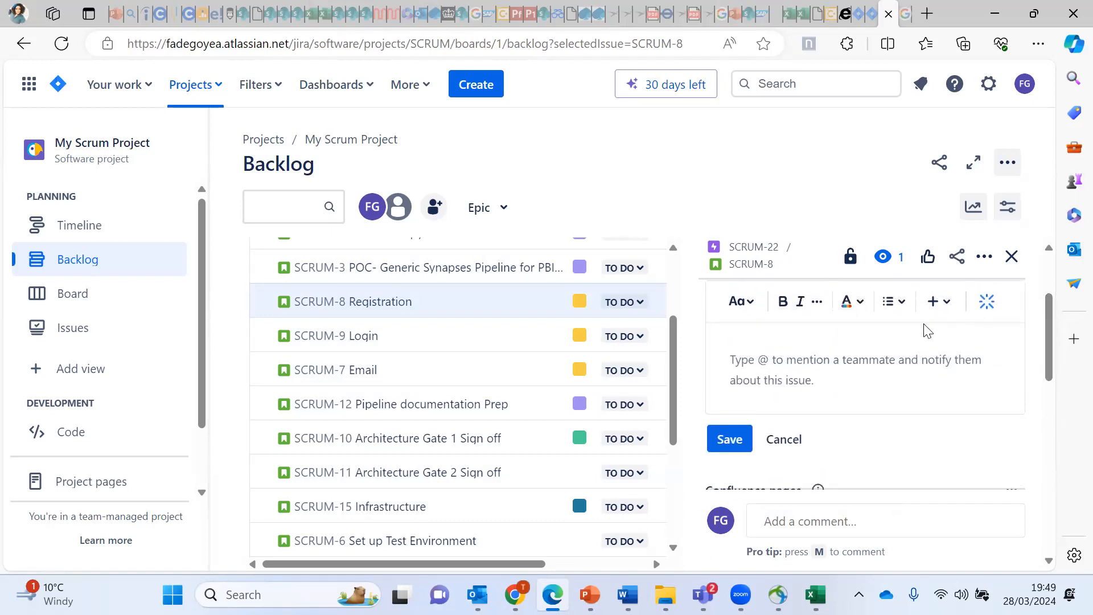
pyautogui.scroll(1, 1044, 348)
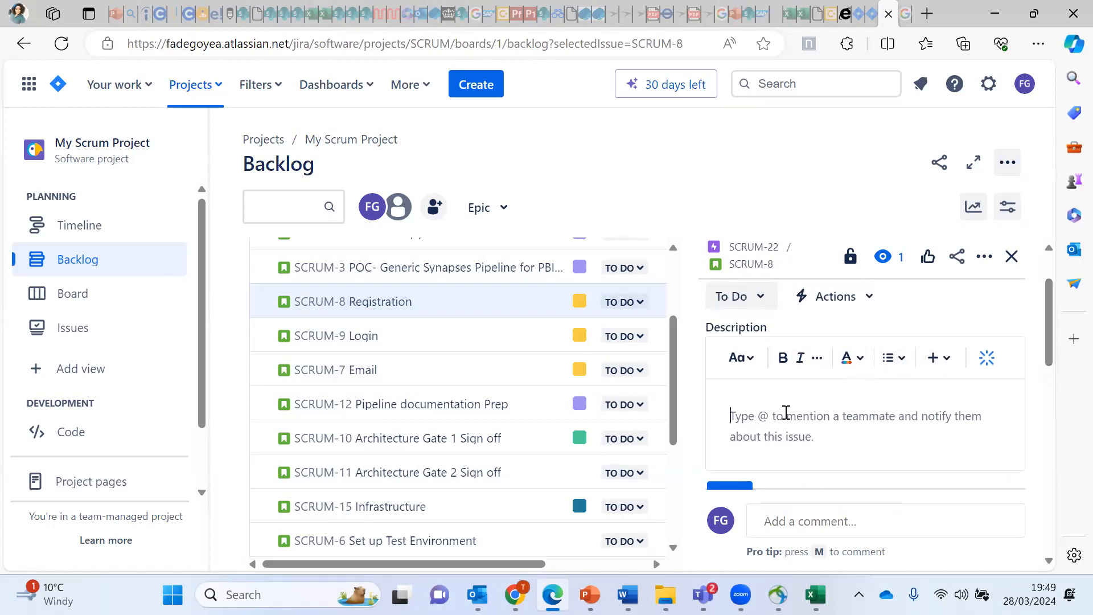
# Step: Type the 'As a User', 'I want to', 'So That', 'AC:' lines and save the description
pyautogui.write('As a User')
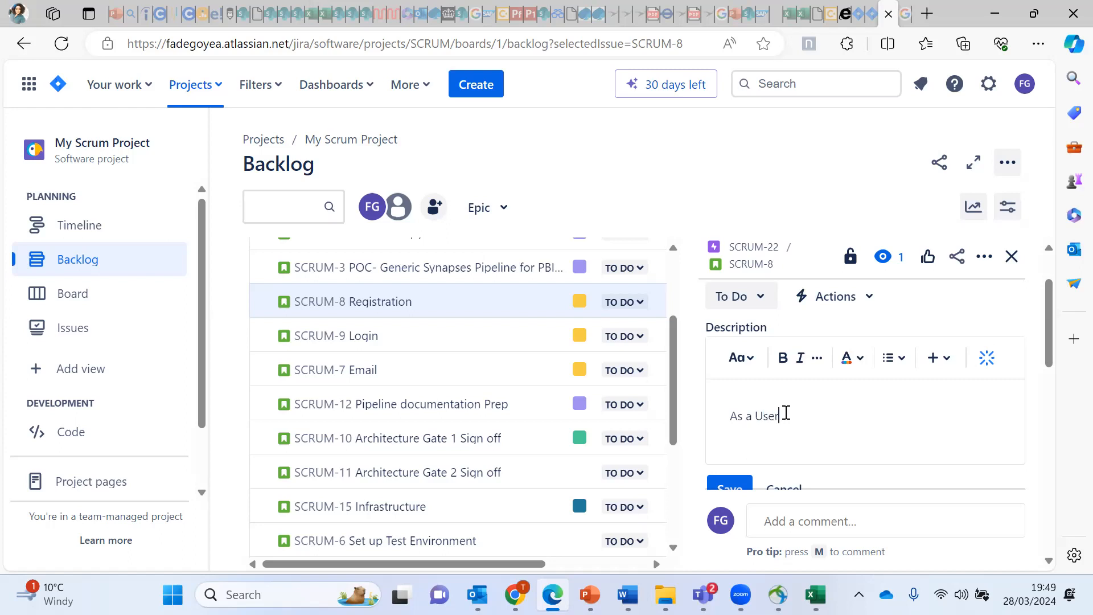
pyautogui.press('Return')
pyautogui.write('I want to')
pyautogui.press('Return')
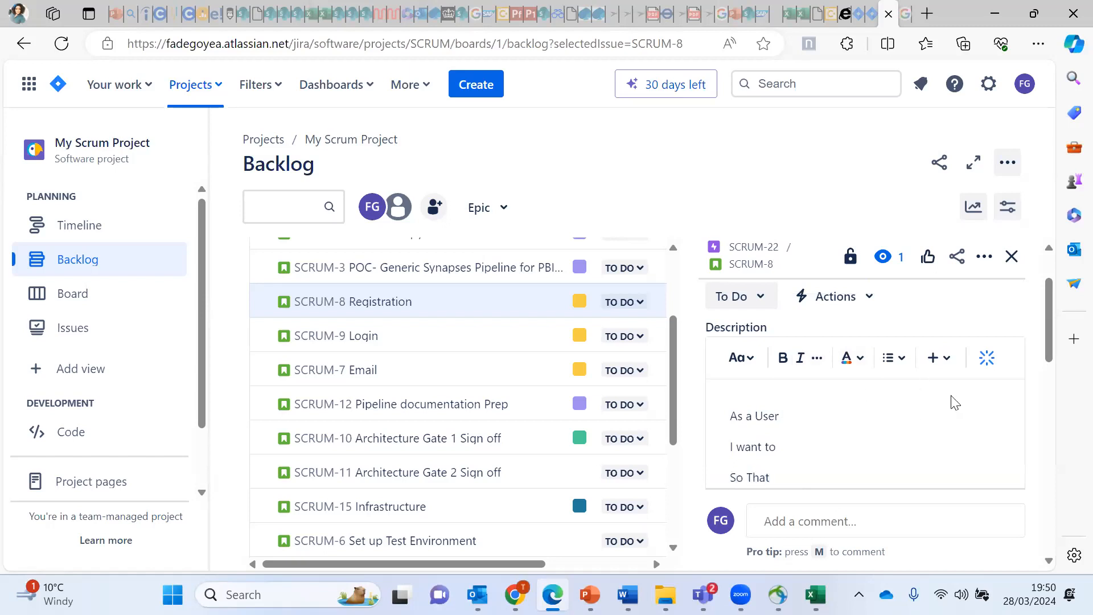
pyautogui.moveTo(1051, 341); pyautogui.dragTo(1056, 365)
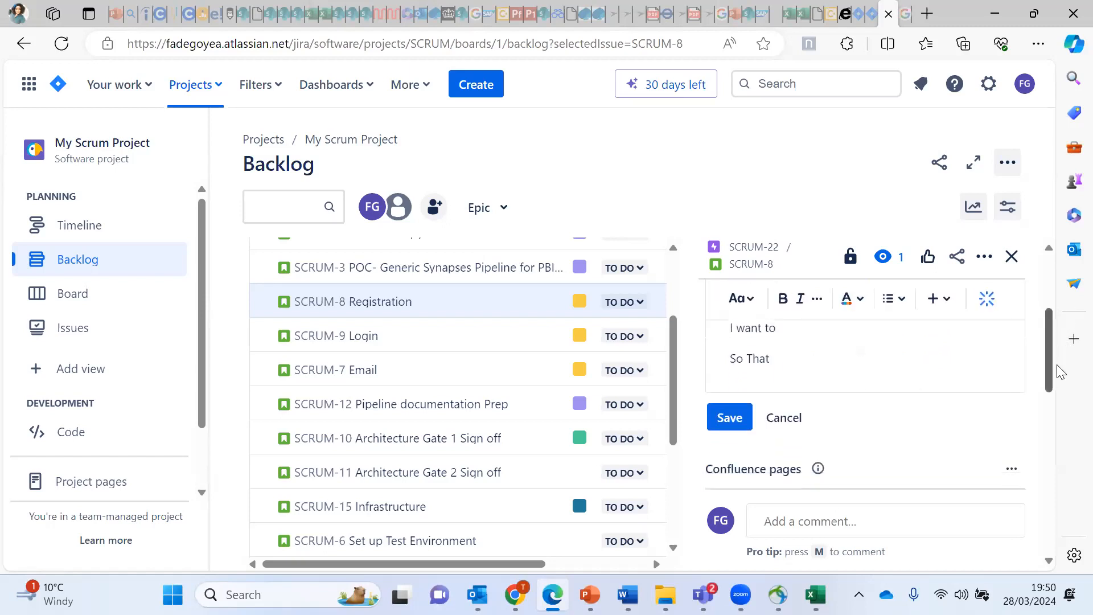
pyautogui.press('Return')
pyautogui.press('Return')
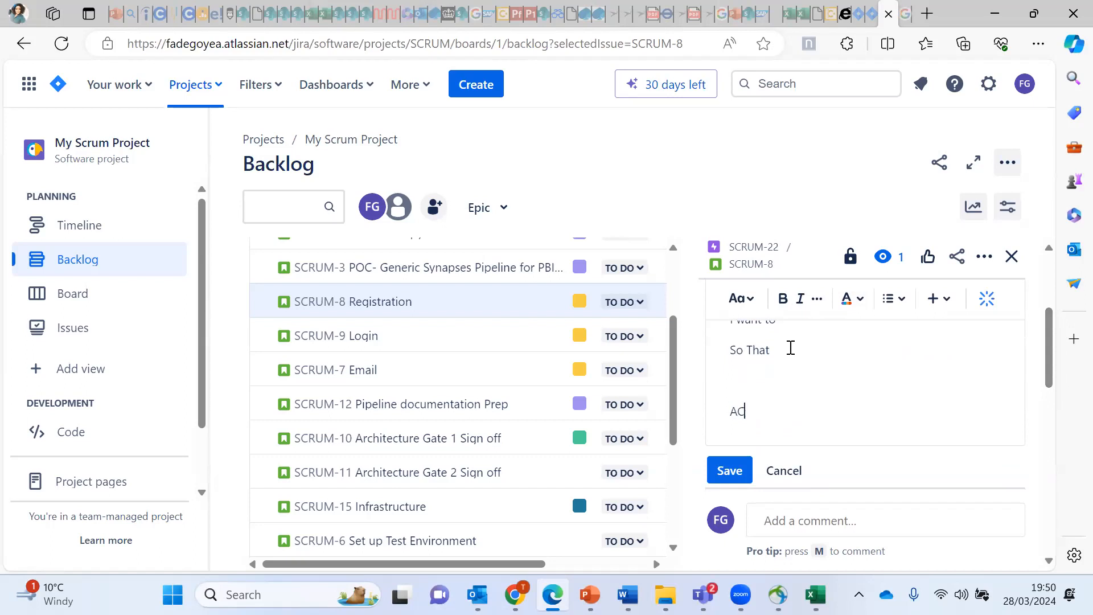
pyautogui.write('AC:')
pyautogui.press('Return')
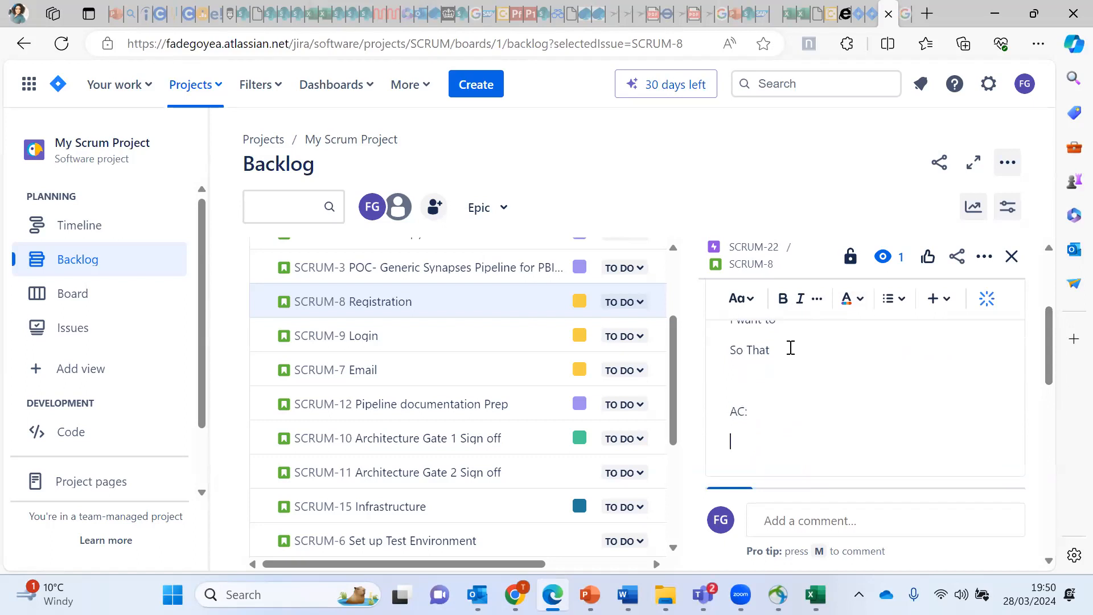
pyautogui.moveTo(1050, 338)
pyautogui.mouseDown()
pyautogui.moveTo(1049, 373)
pyautogui.moveTo(1046, 357)
pyautogui.mouseUp()
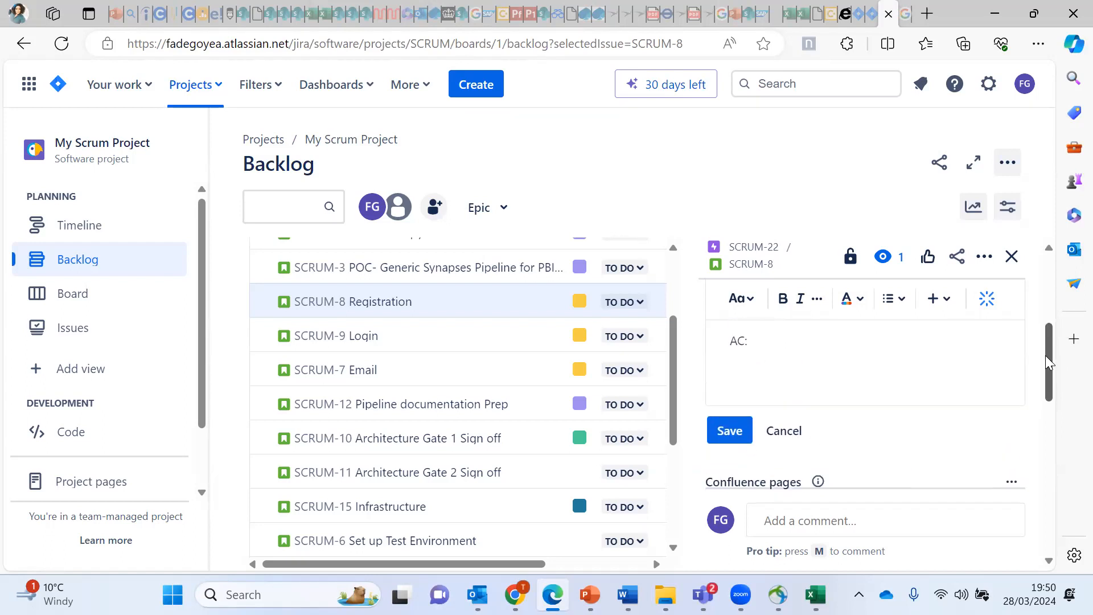
pyautogui.click(730, 431)
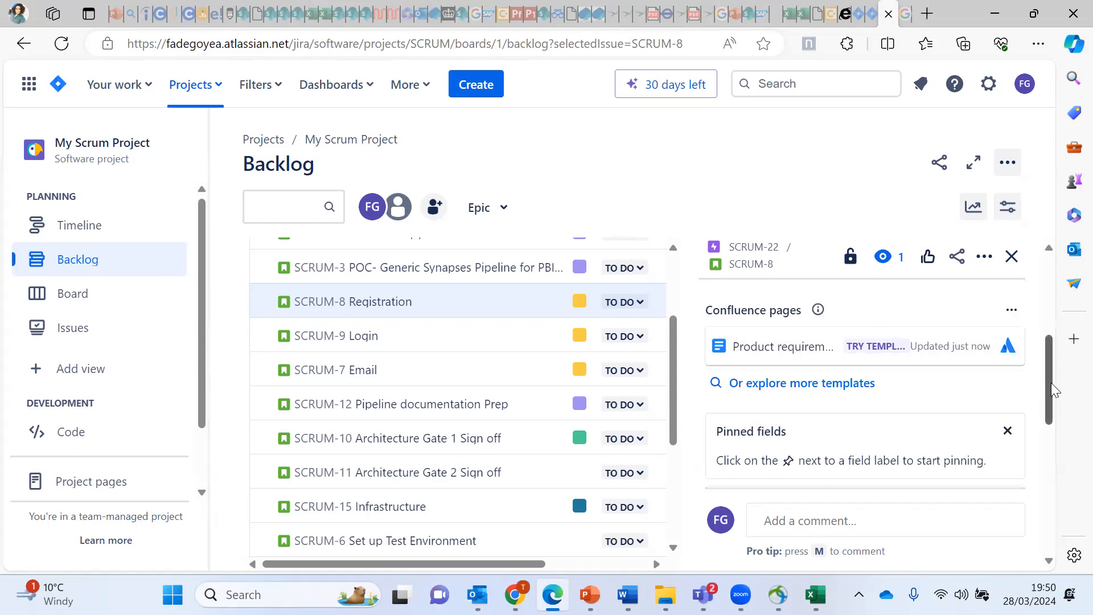
pyautogui.scroll(-1, 1043, 380)
pyautogui.scroll(3, 1043, 381)
pyautogui.moveTo(1043, 355); pyautogui.dragTo(1037, 448)
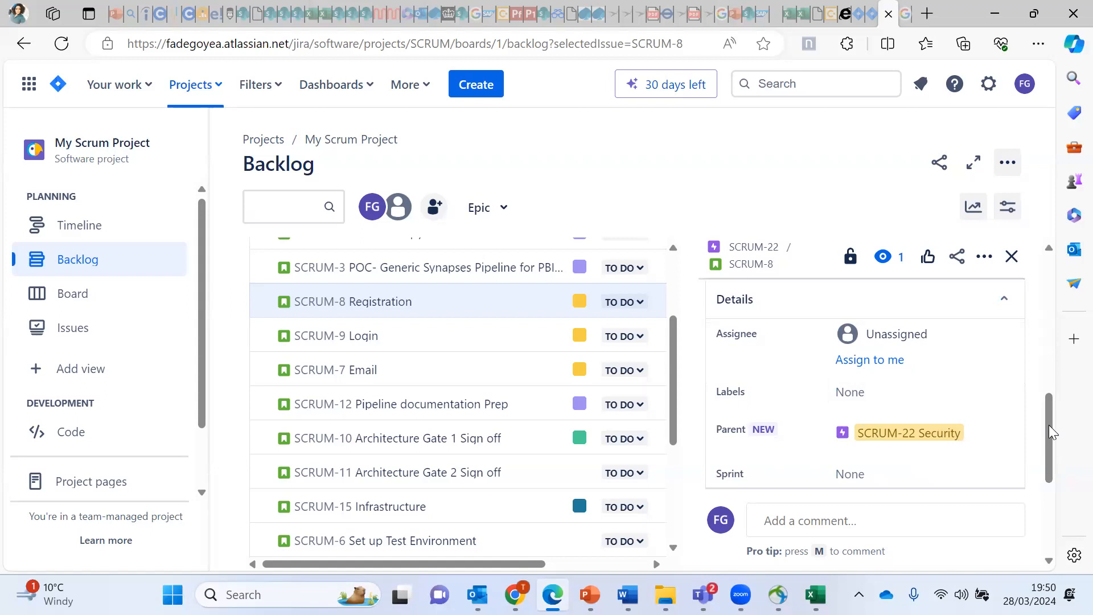
pyautogui.moveTo(1049, 427); pyautogui.dragTo(1050, 485)
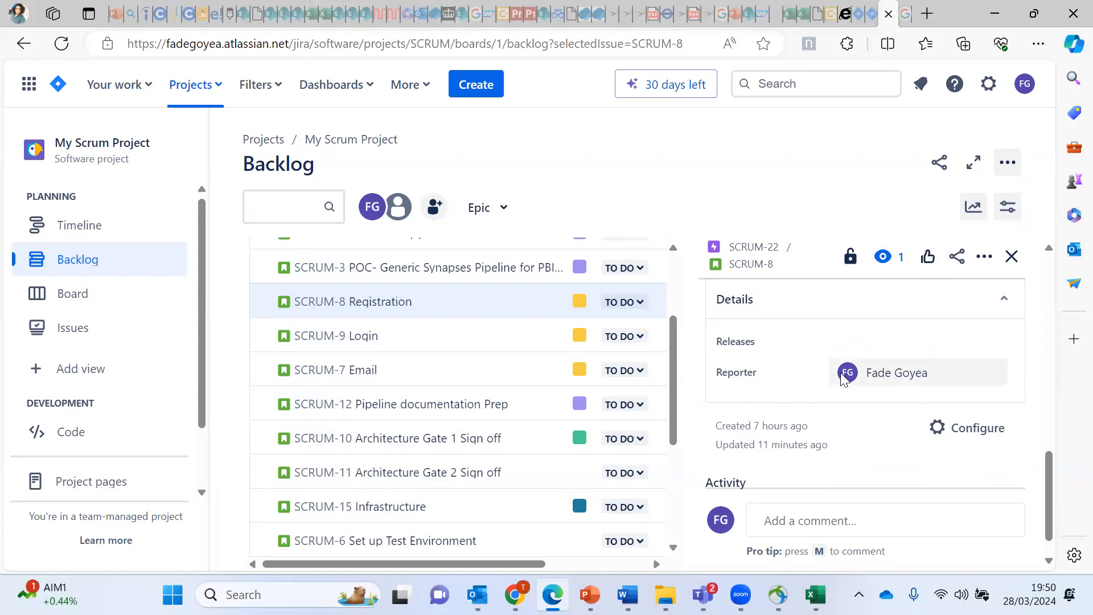
pyautogui.moveTo(844, 378)
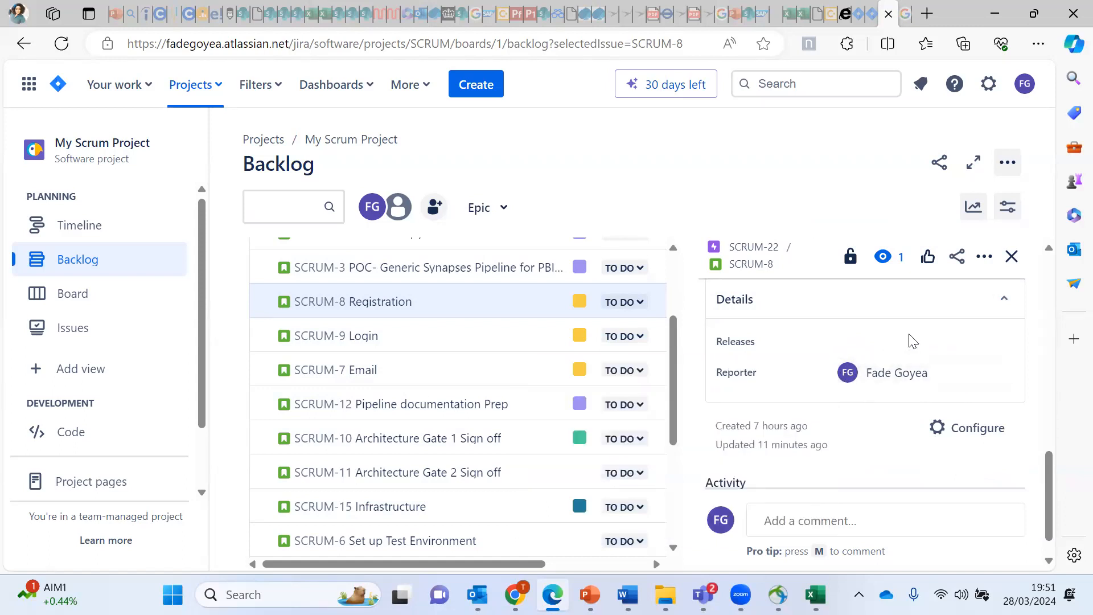
pyautogui.click(938, 380)
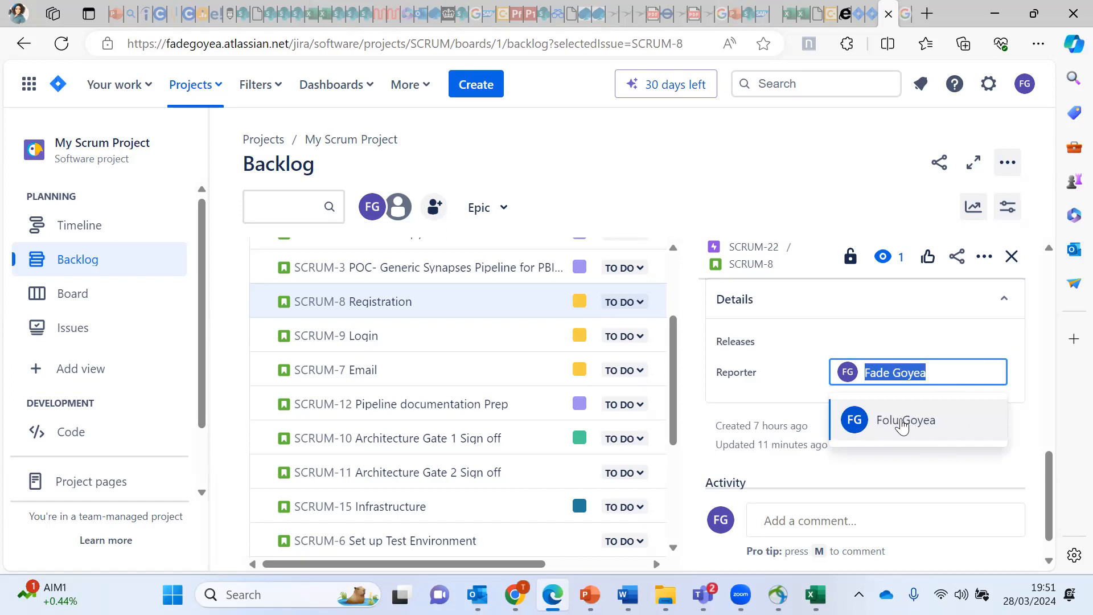
pyautogui.click(1024, 329)
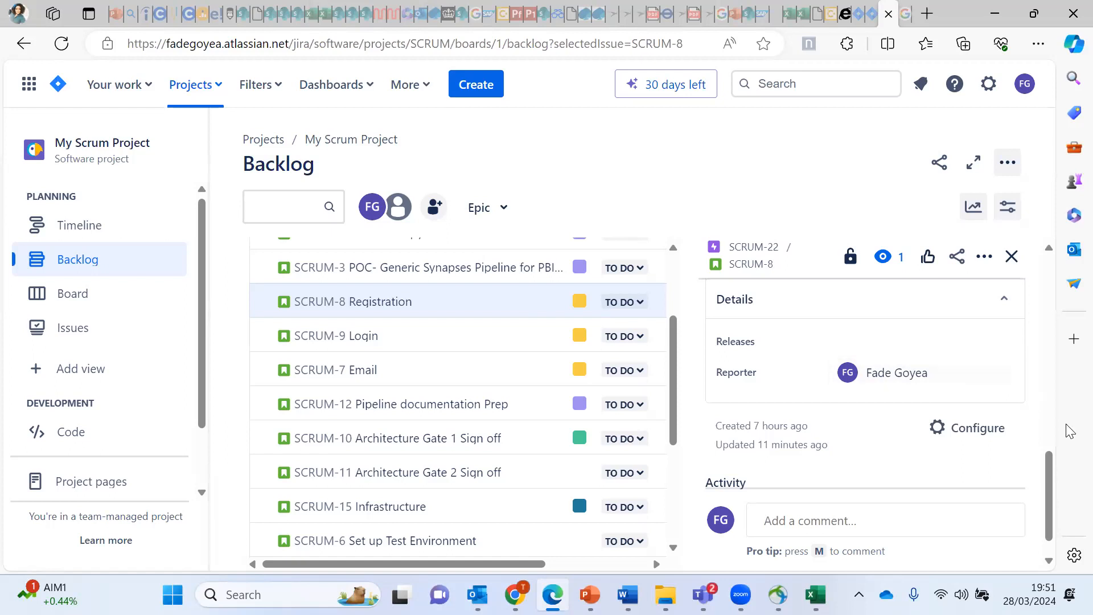
pyautogui.moveTo(1049, 497); pyautogui.dragTo(1040, 439)
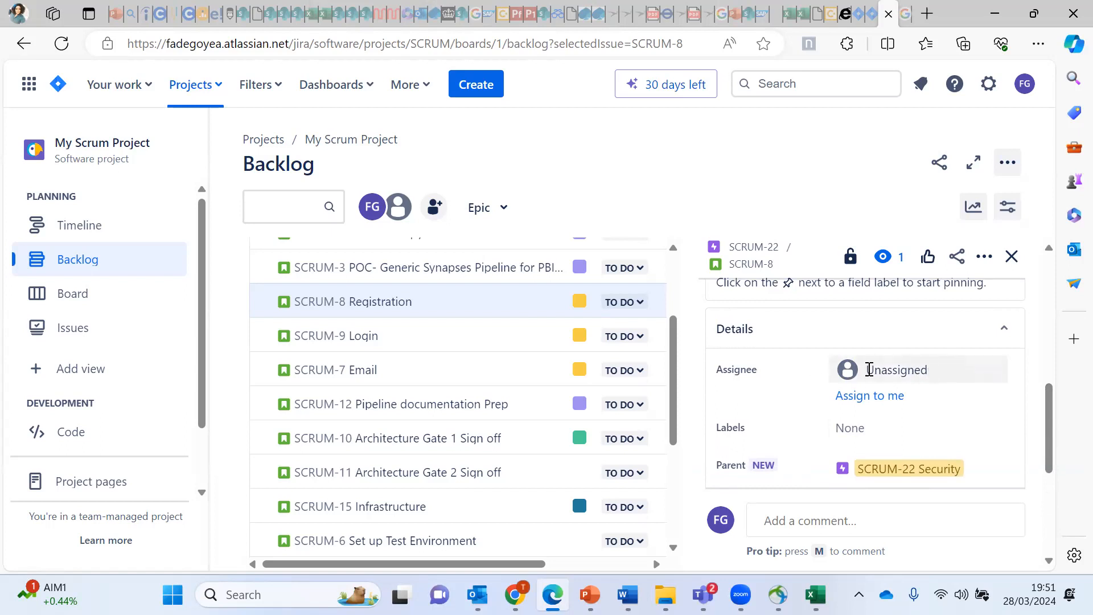
# Step: Set the Registration story's assignee to yourself
pyautogui.click(923, 371)
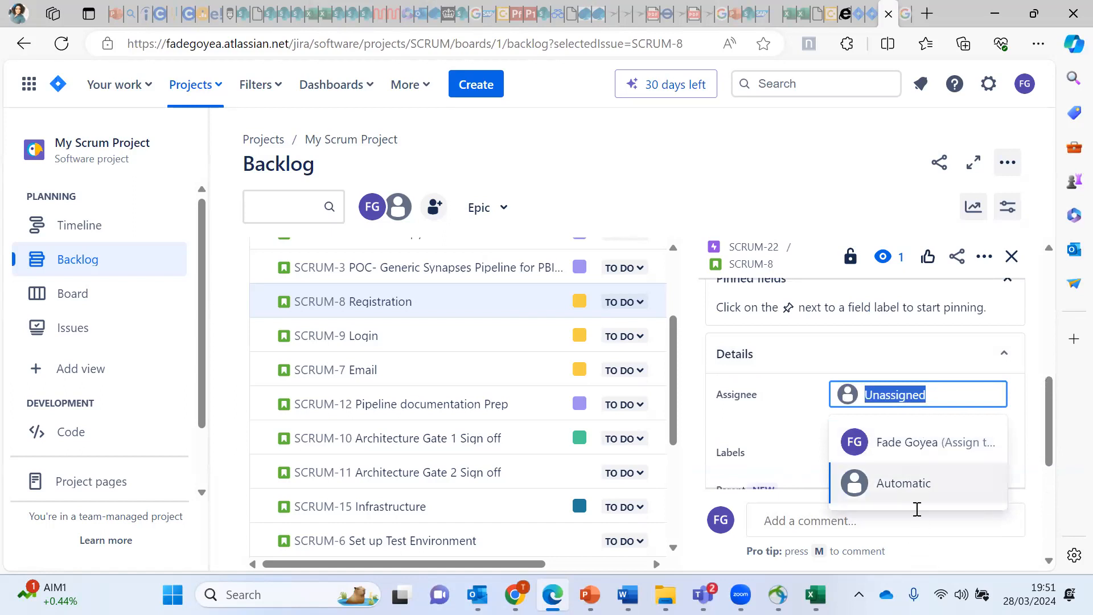
pyautogui.click(923, 450)
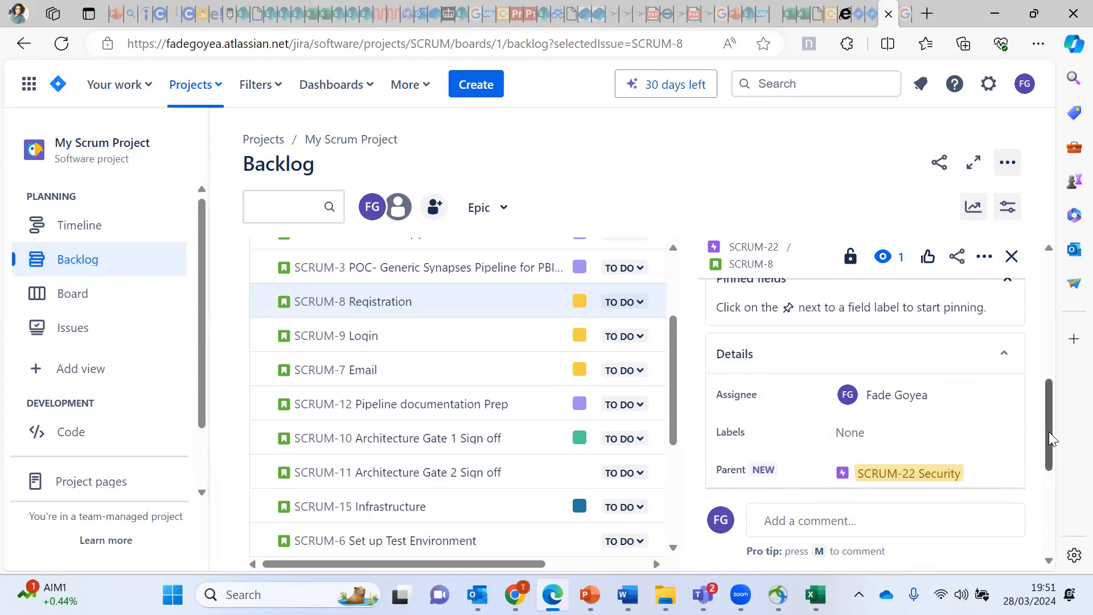
pyautogui.moveTo(1049, 432); pyautogui.dragTo(1046, 464)
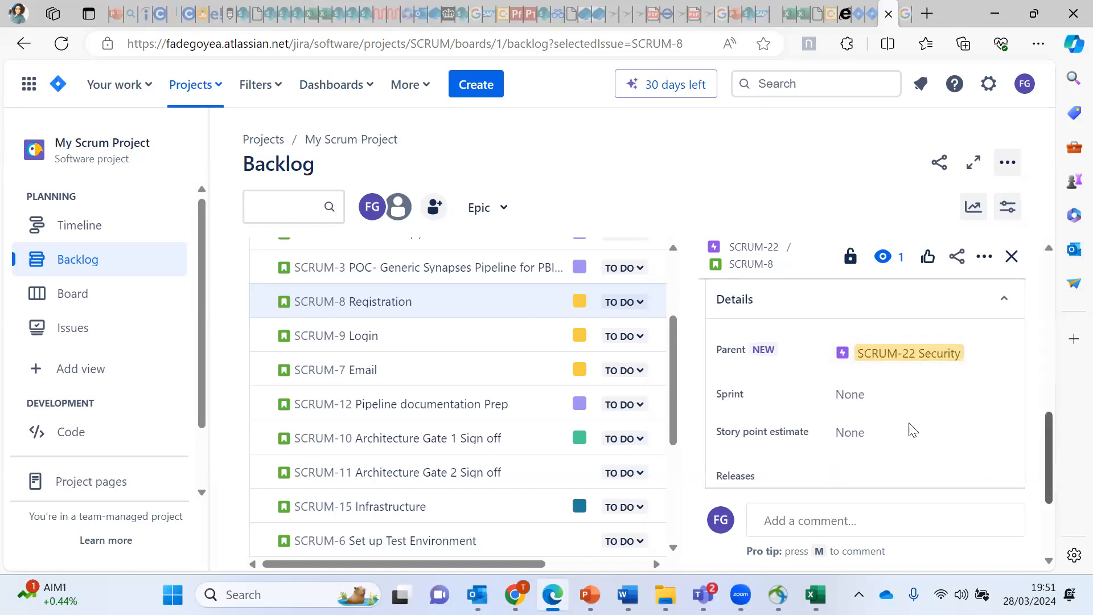
# Step: Leave Sprint and Story point estimate empty, closing both without choosing a value
pyautogui.click(864, 403)
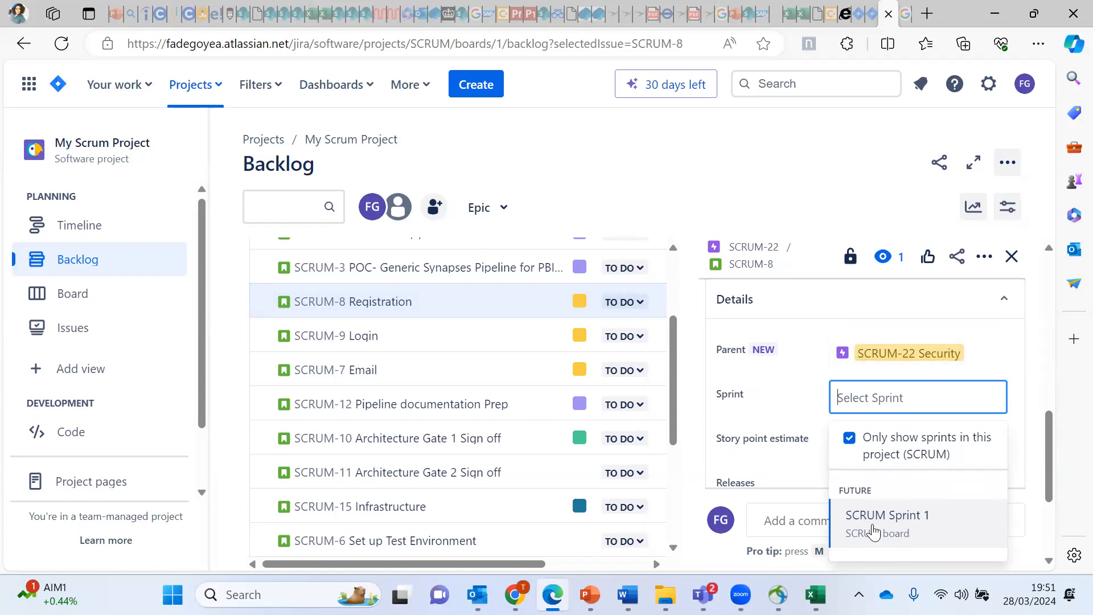
pyautogui.click(1024, 375)
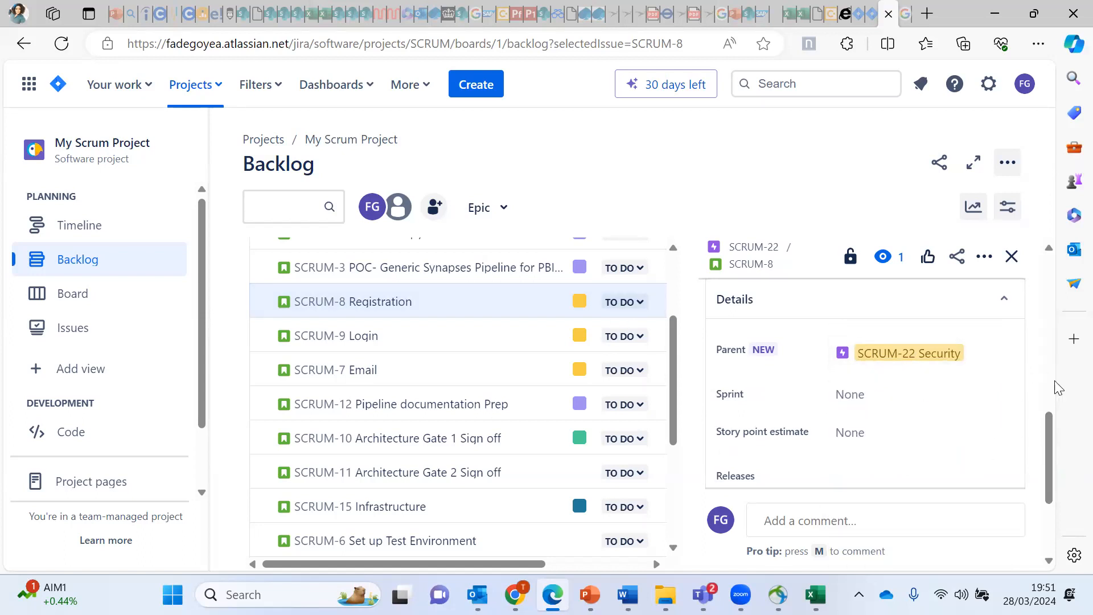
pyautogui.click(871, 436)
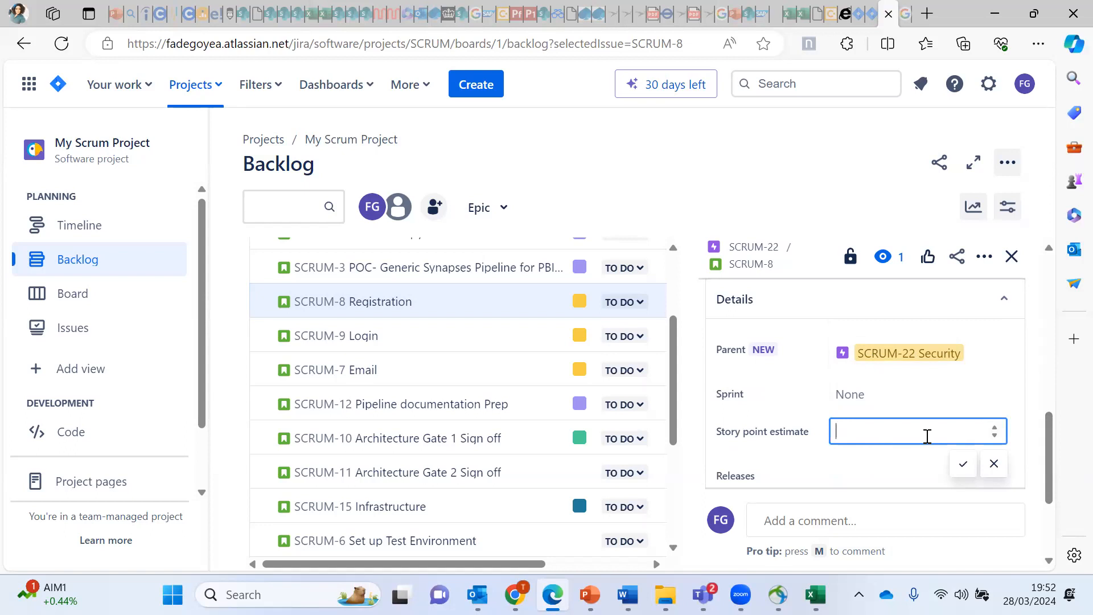
pyautogui.click(994, 463)
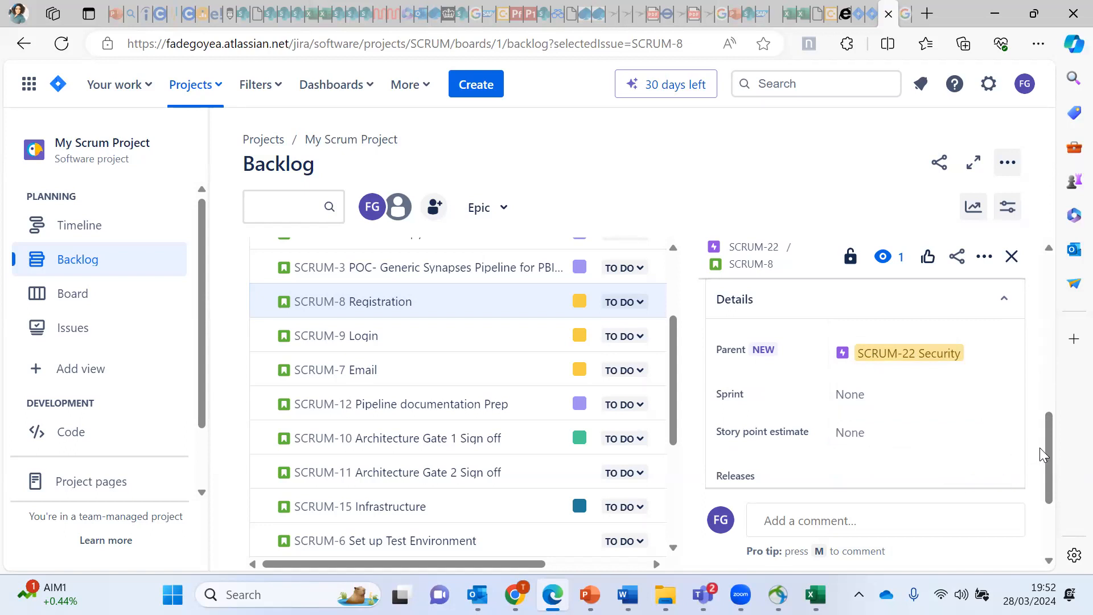
pyautogui.moveTo(1048, 461); pyautogui.dragTo(1048, 515)
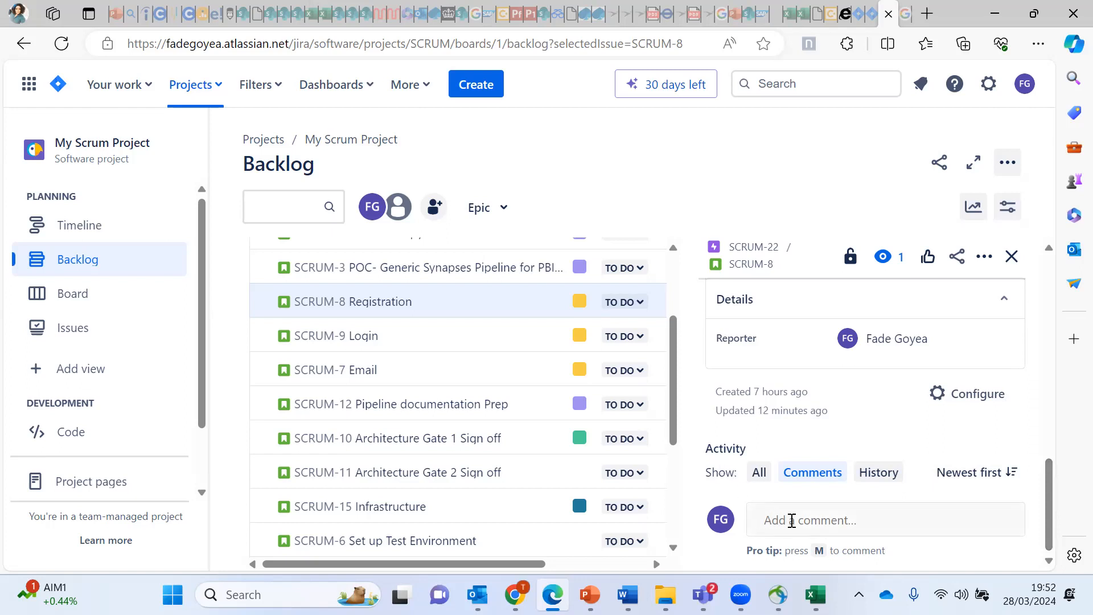
# Step: Review SCRUM-8's comment, History and All activity views, then close the Registration panel
pyautogui.click(791, 522)
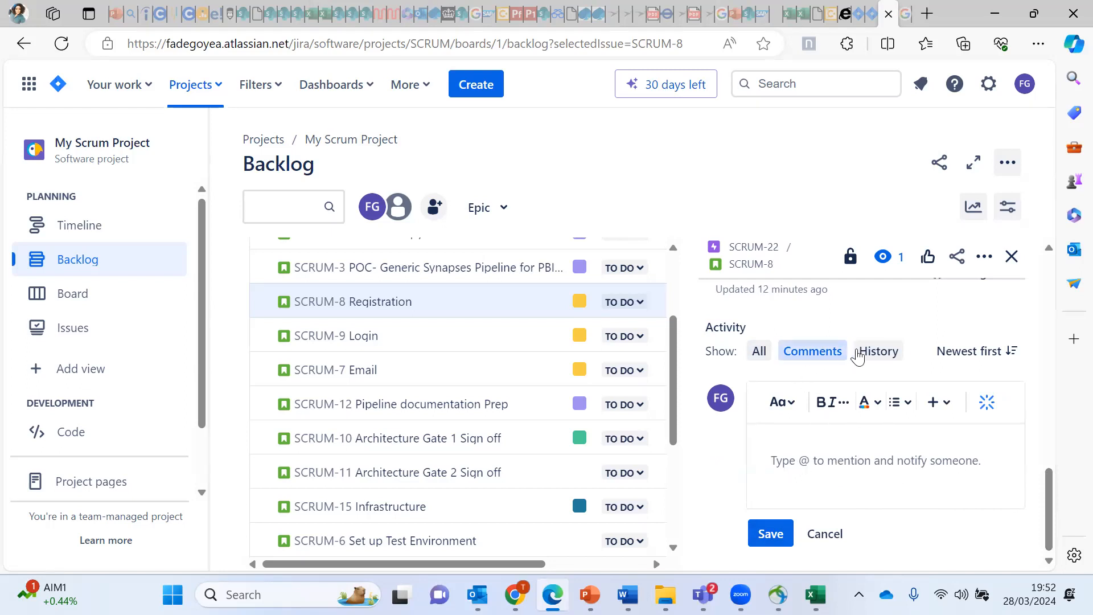
pyautogui.click(878, 351)
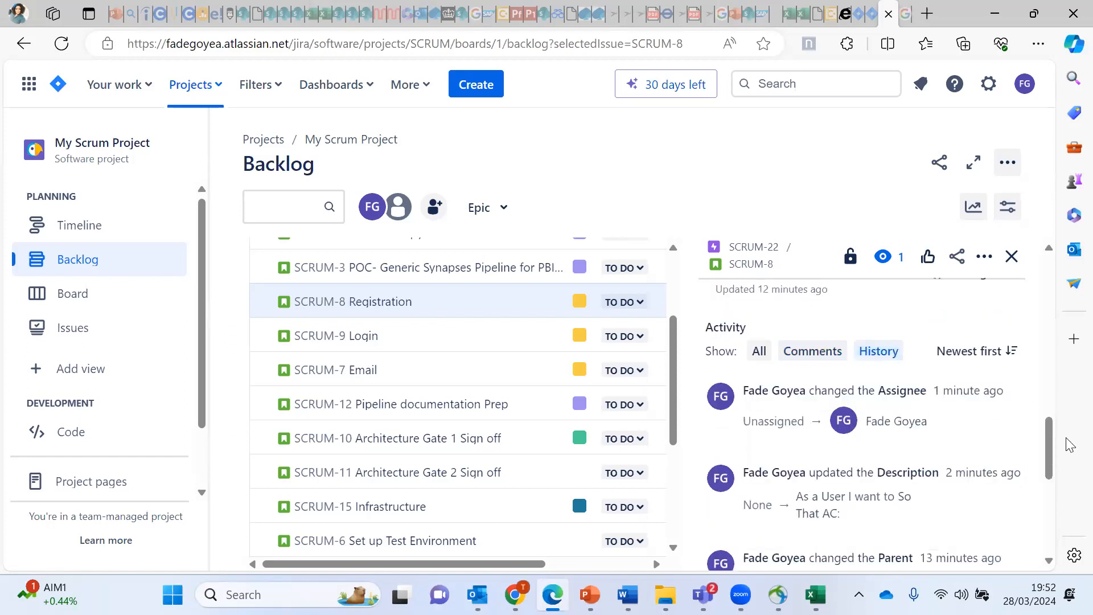
pyautogui.moveTo(1048, 435)
pyautogui.mouseDown()
pyautogui.moveTo(1056, 531)
pyautogui.moveTo(1037, 403)
pyautogui.moveTo(1034, 434)
pyautogui.mouseUp()
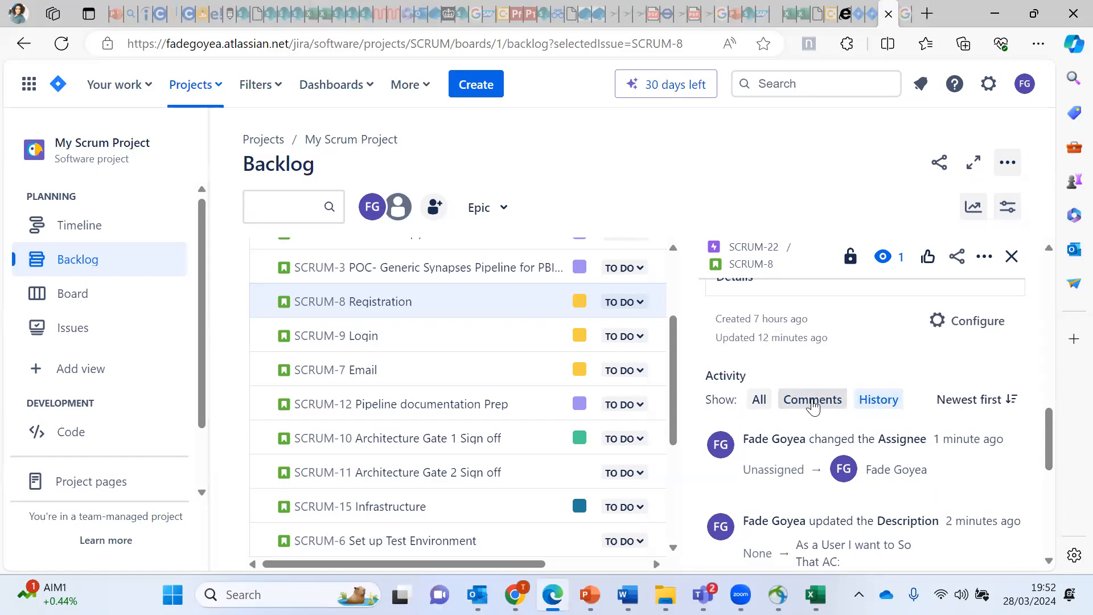
pyautogui.click(760, 402)
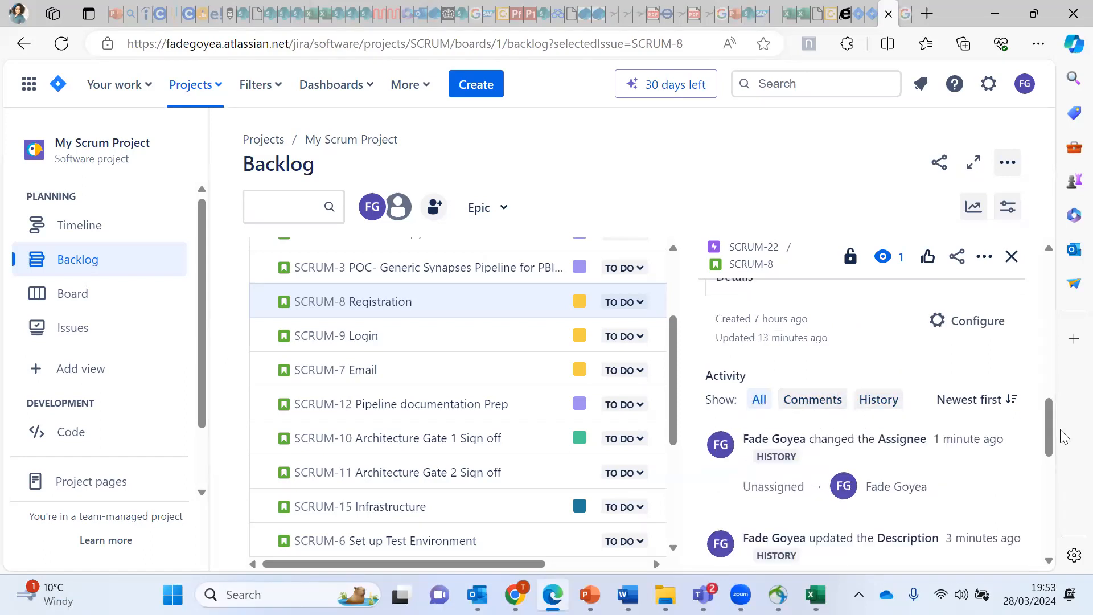
pyautogui.scroll(-2, 1050, 464)
pyautogui.moveTo(1050, 464); pyautogui.dragTo(1005, 431)
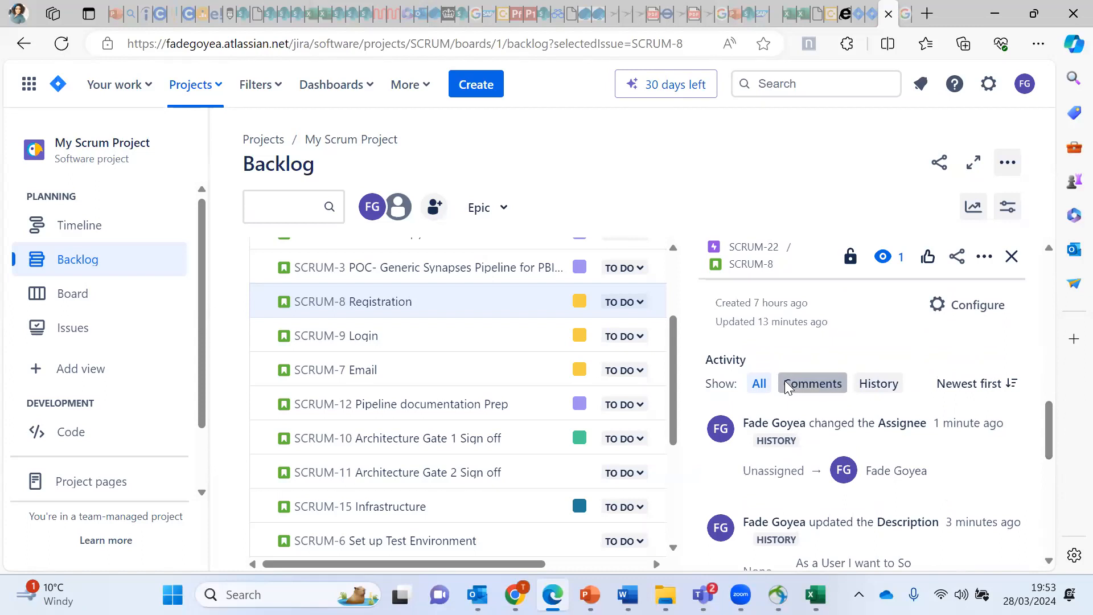
pyautogui.click(812, 383)
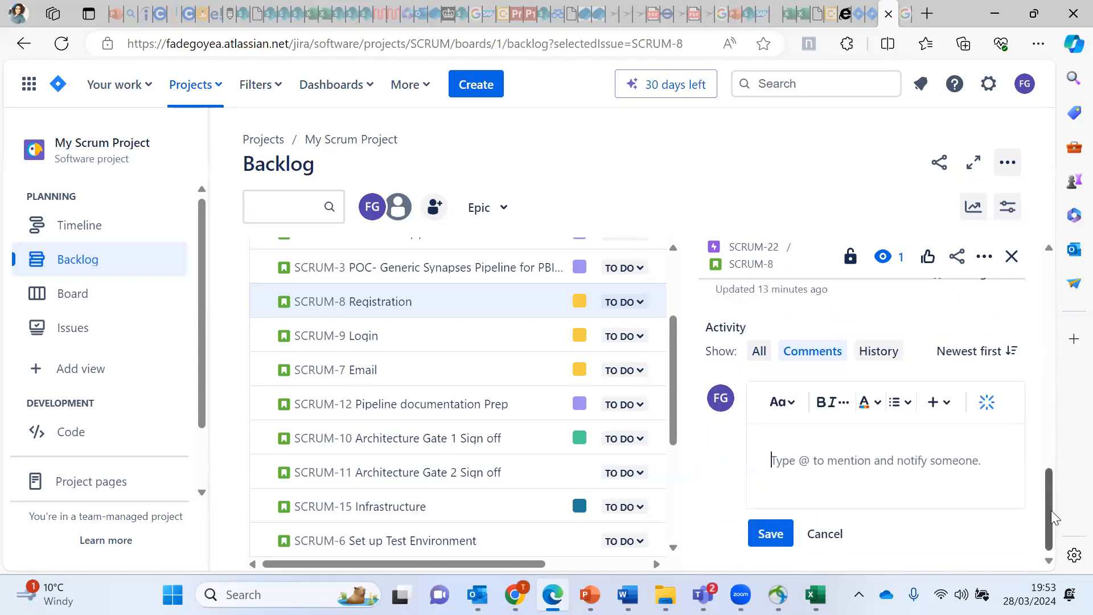
pyautogui.click(1012, 256)
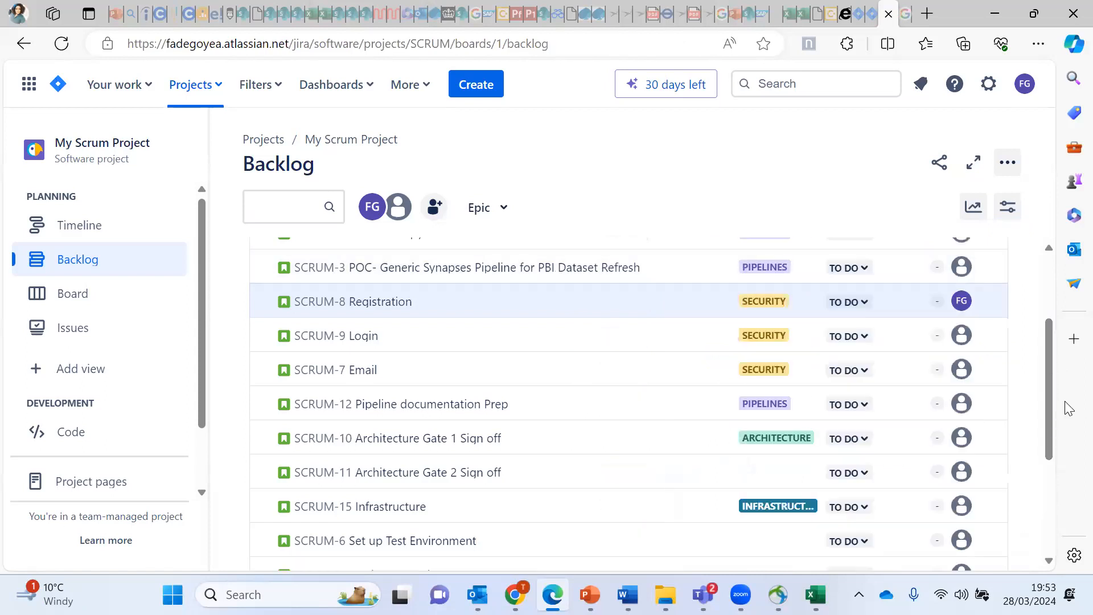
pyautogui.moveTo(1048, 423); pyautogui.dragTo(1033, 308)
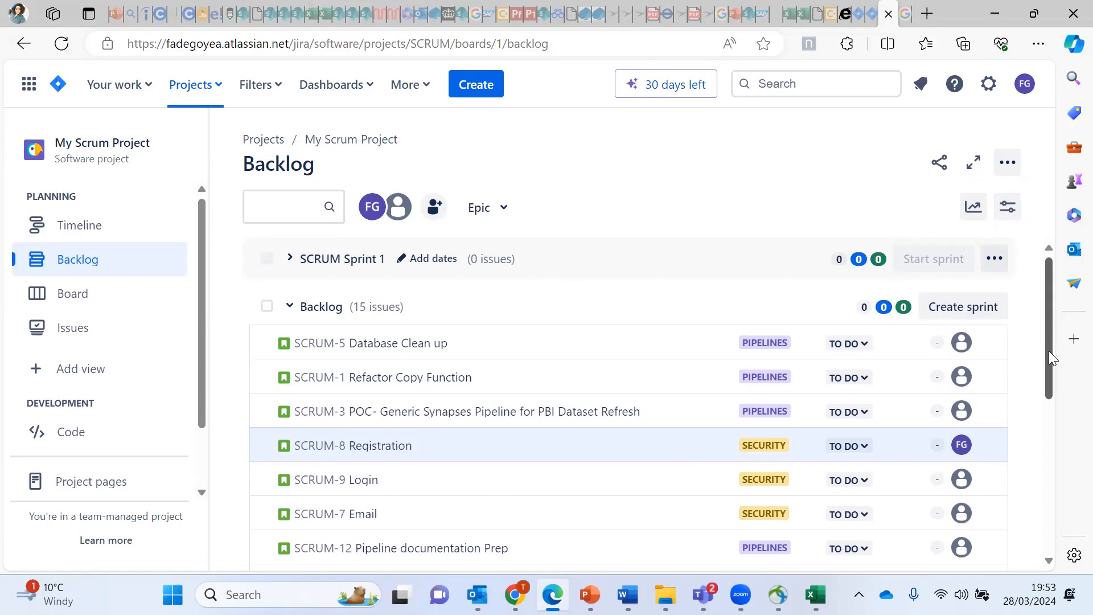
pyautogui.moveTo(1048, 351); pyautogui.dragTo(1045, 312)
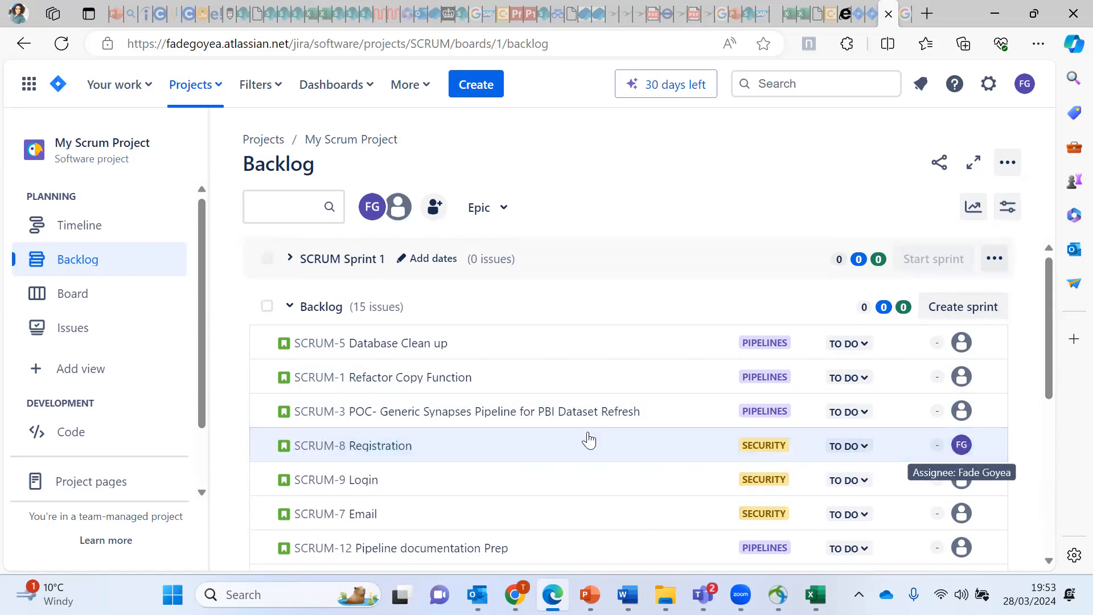
# Step: Give SCRUM-8 Registration a story point estimate of 3, discarding the empty comment draft
pyautogui.click(476, 456)
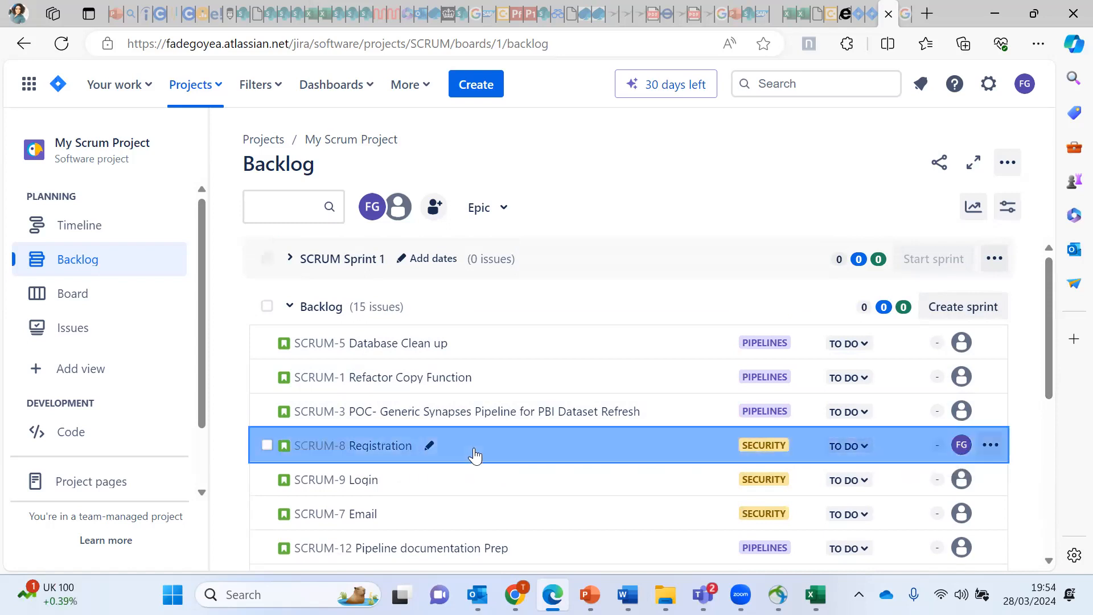
pyautogui.click(394, 447)
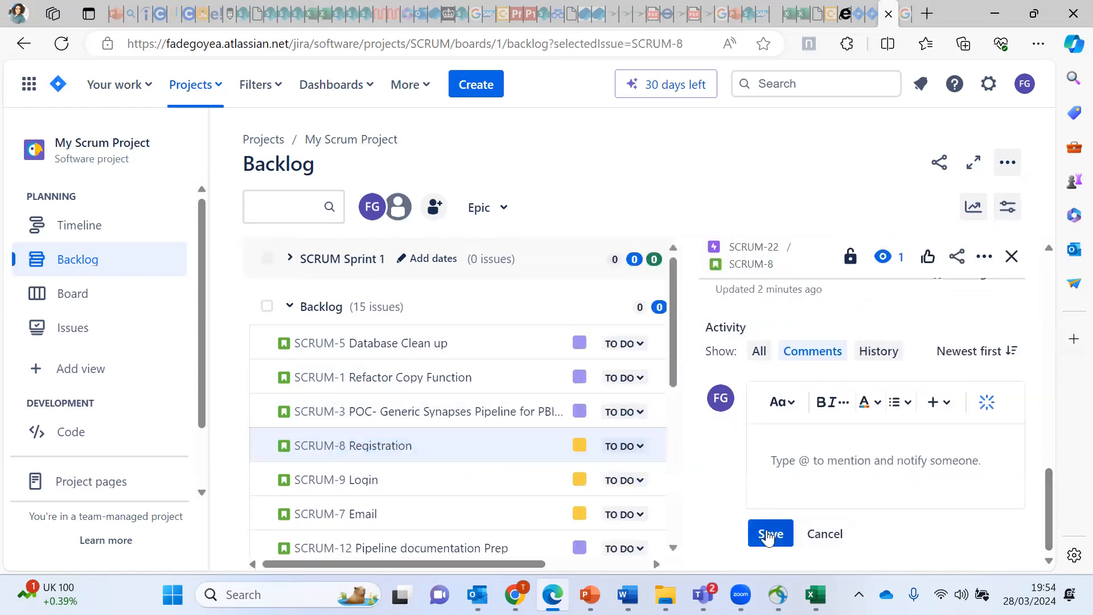
pyautogui.click(821, 540)
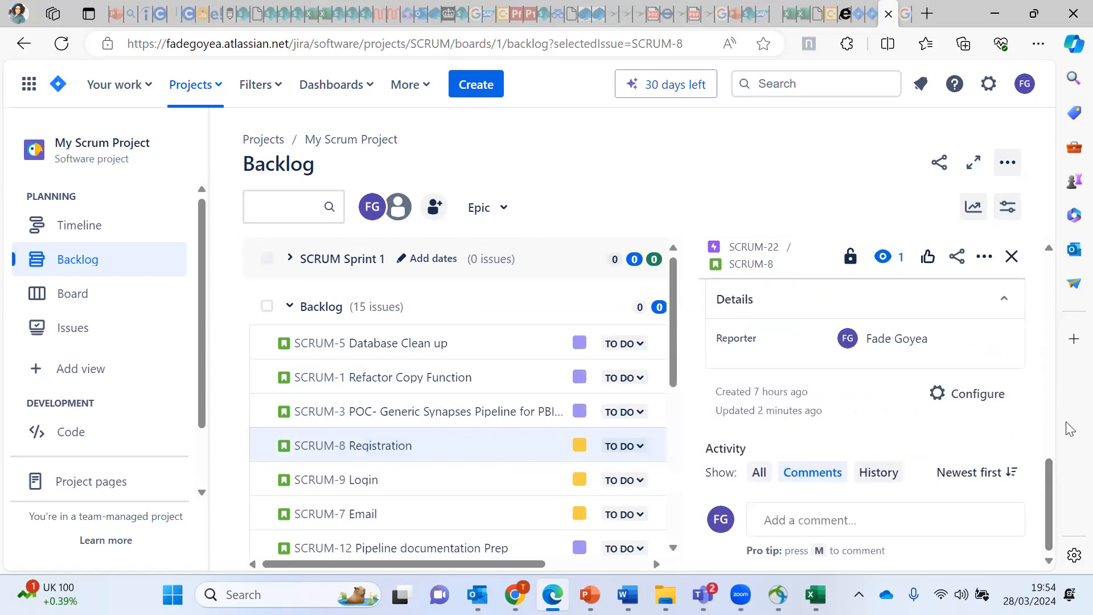
pyautogui.moveTo(1046, 486); pyautogui.dragTo(1044, 432)
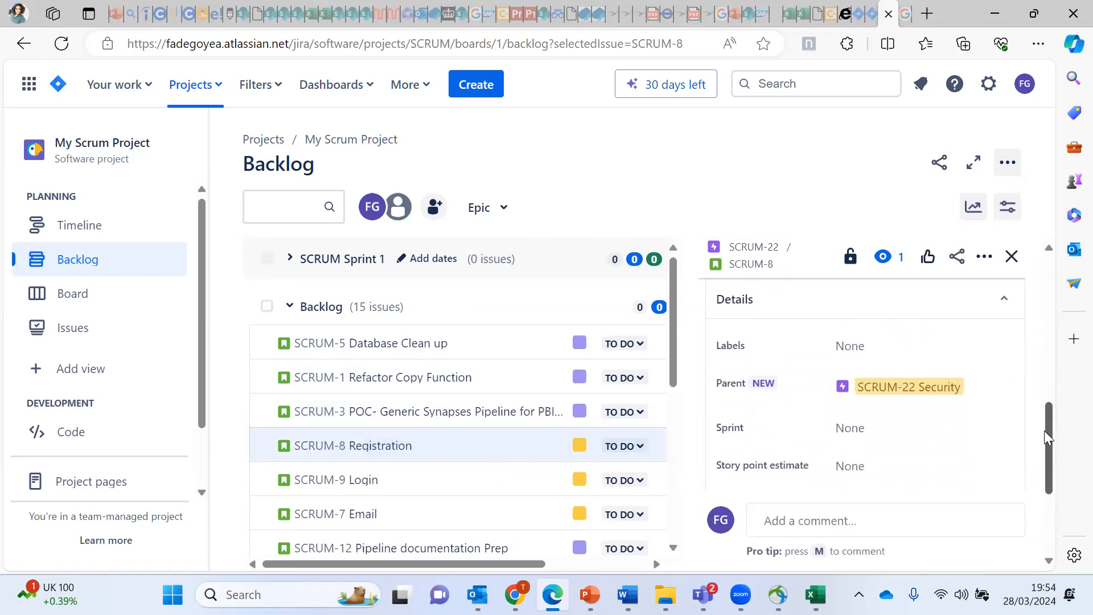
pyautogui.click(841, 462)
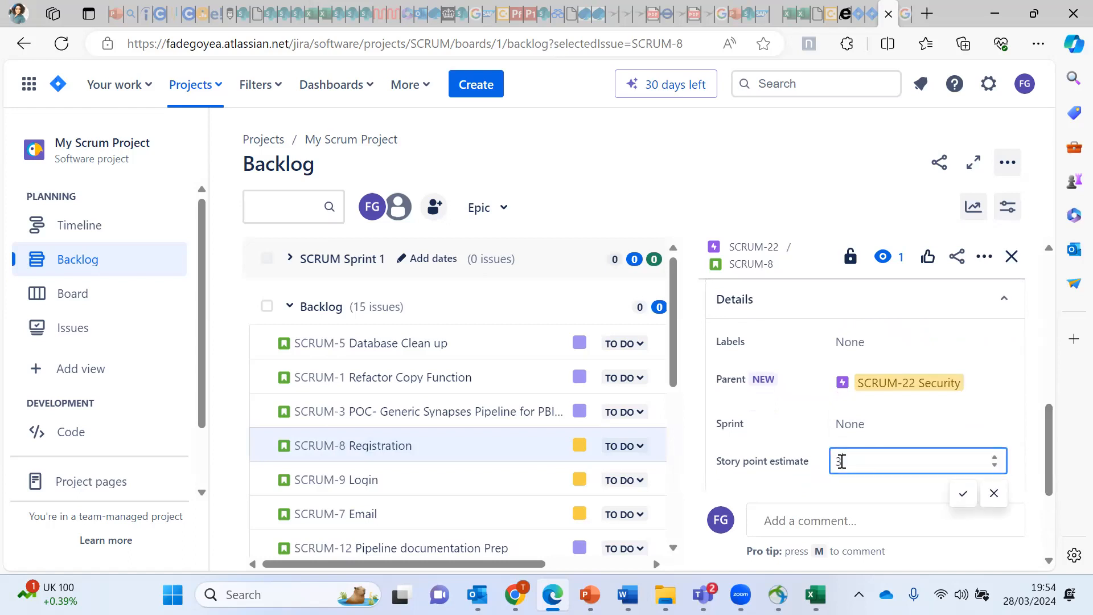
pyautogui.click(966, 496)
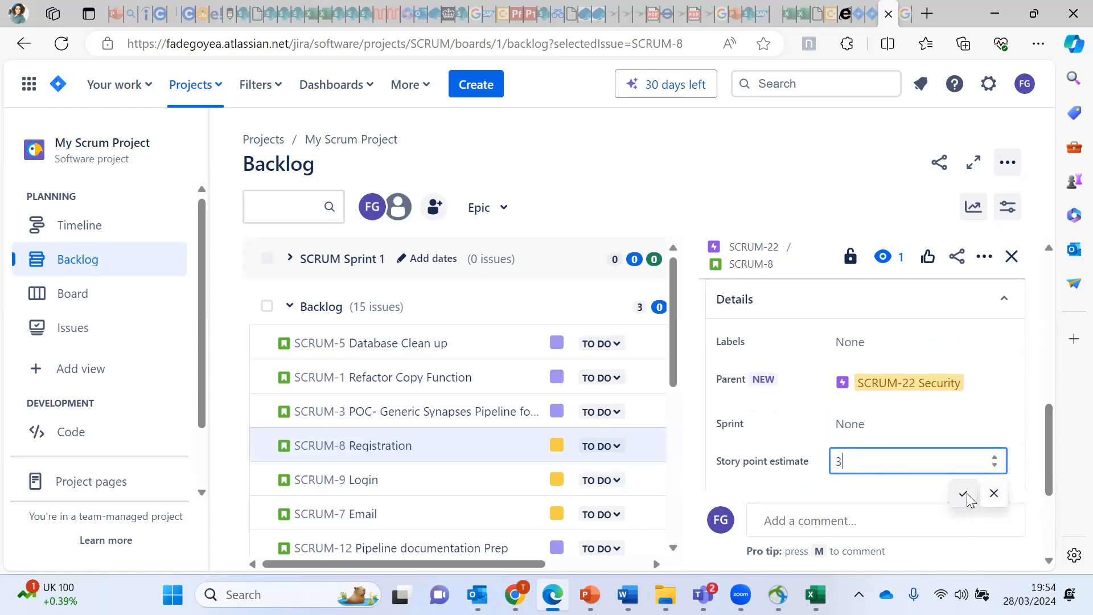
pyautogui.click(1011, 259)
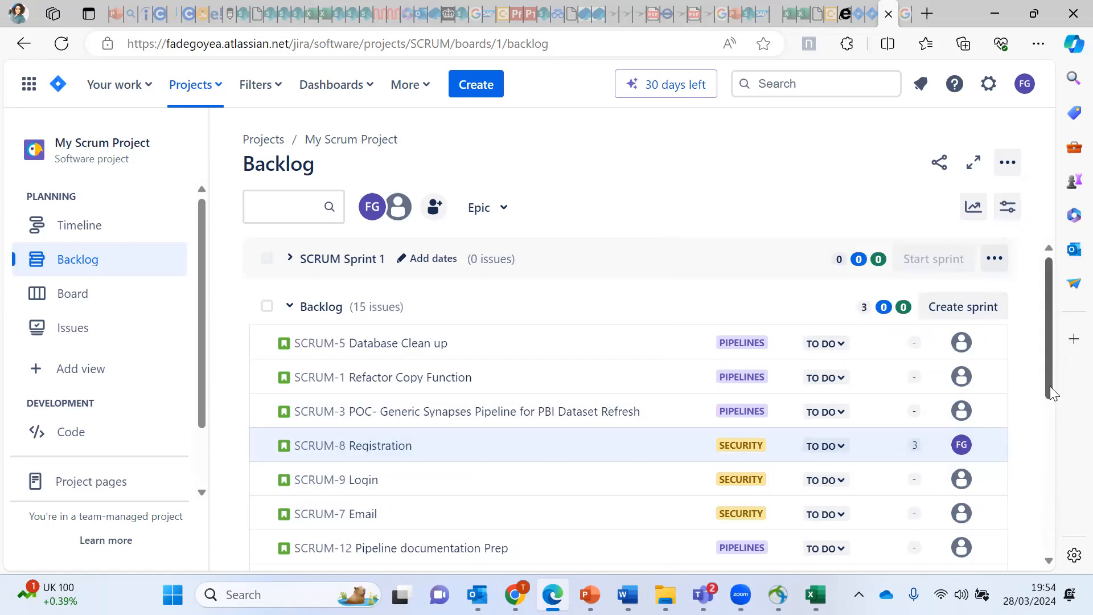
# Step: Drag SCRUM-8 Registration, SCRUM-9 Login and SCRUM-7 Email to the top of the backlog, in that order
pyautogui.moveTo(1051, 393)
pyautogui.mouseDown()
pyautogui.moveTo(1052, 463)
pyautogui.moveTo(1048, 380)
pyautogui.moveTo(1047, 405)
pyautogui.mouseUp()
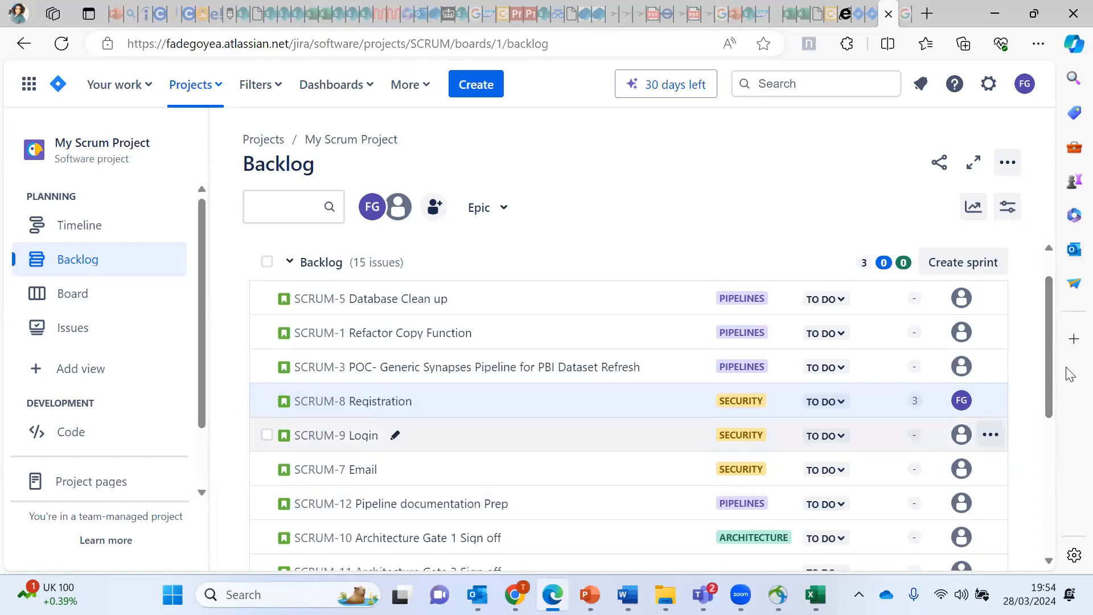
pyautogui.moveTo(1050, 366)
pyautogui.mouseDown()
pyautogui.moveTo(1057, 476)
pyautogui.moveTo(1054, 371)
pyautogui.mouseUp()
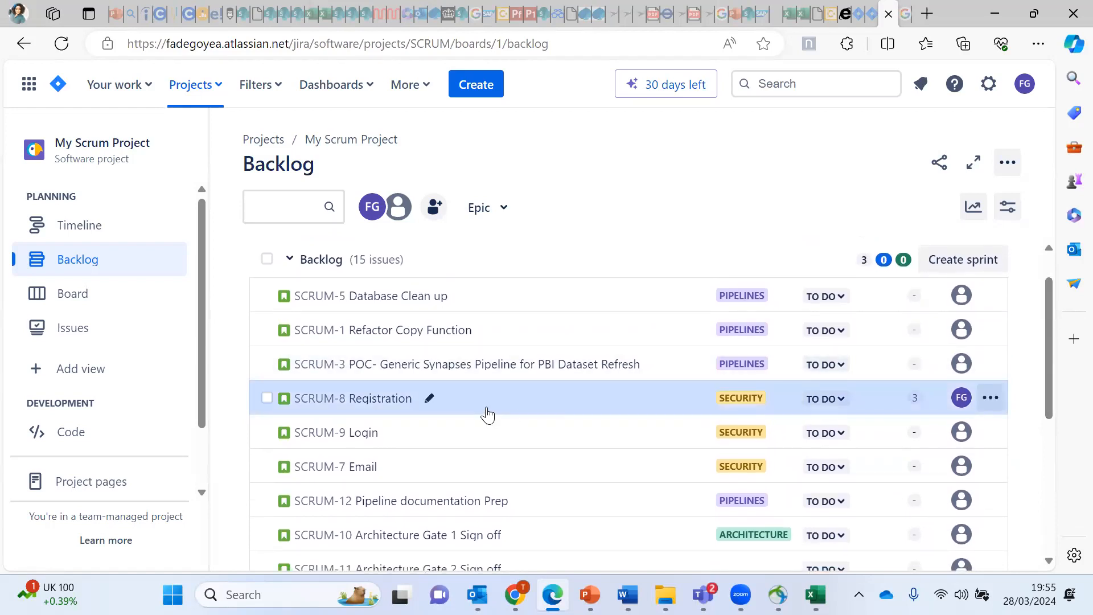
pyautogui.moveTo(557, 408); pyautogui.dragTo(516, 322)
pyautogui.moveTo(499, 490); pyautogui.dragTo(480, 373)
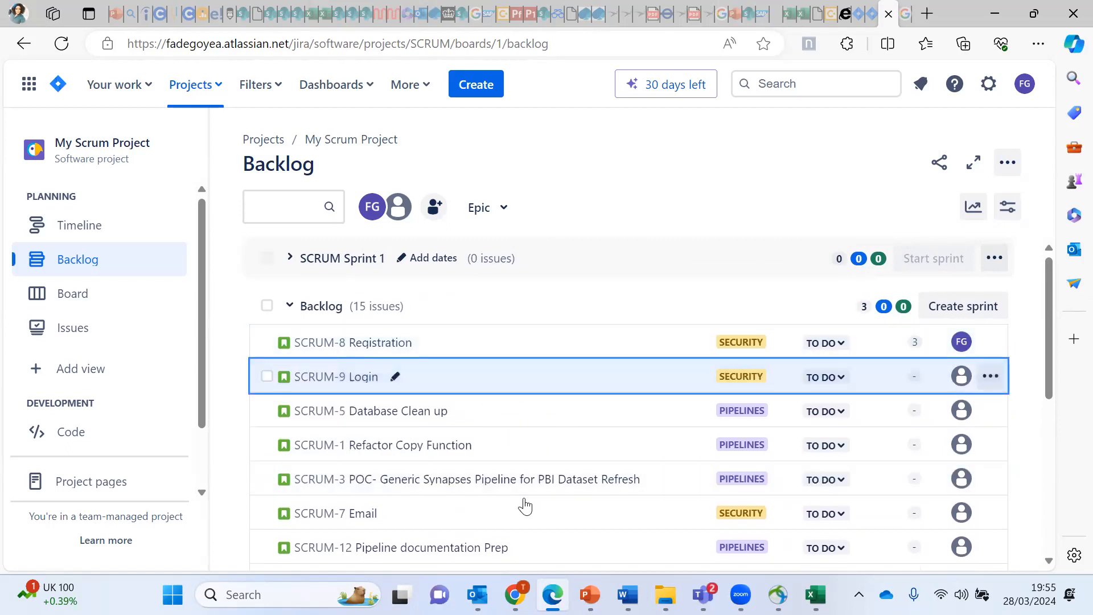
pyautogui.moveTo(524, 517); pyautogui.dragTo(489, 410)
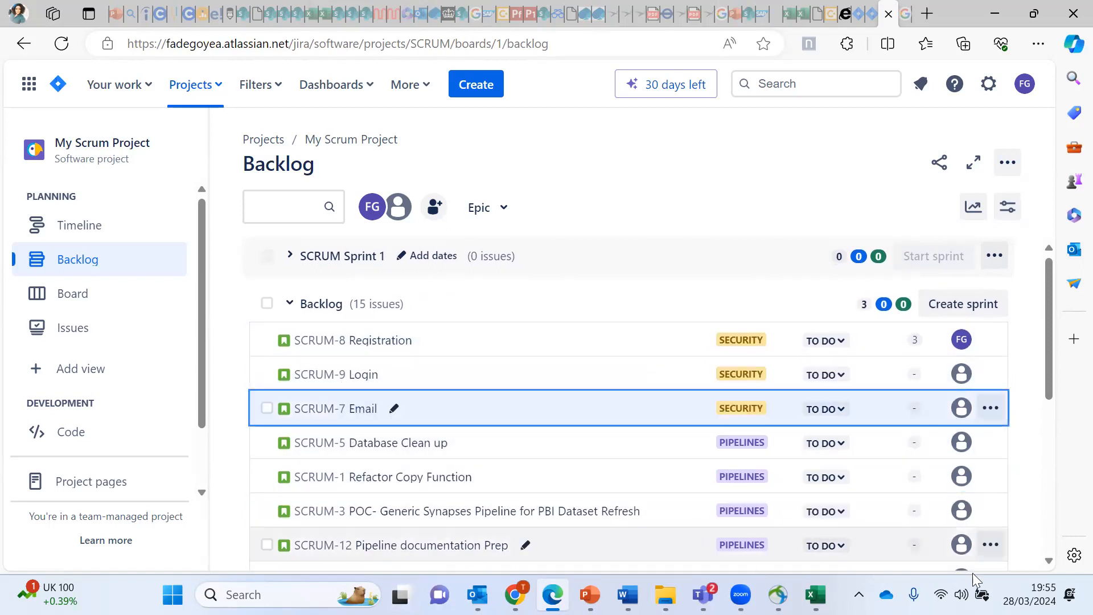
pyautogui.moveTo(1050, 394); pyautogui.dragTo(1029, 403)
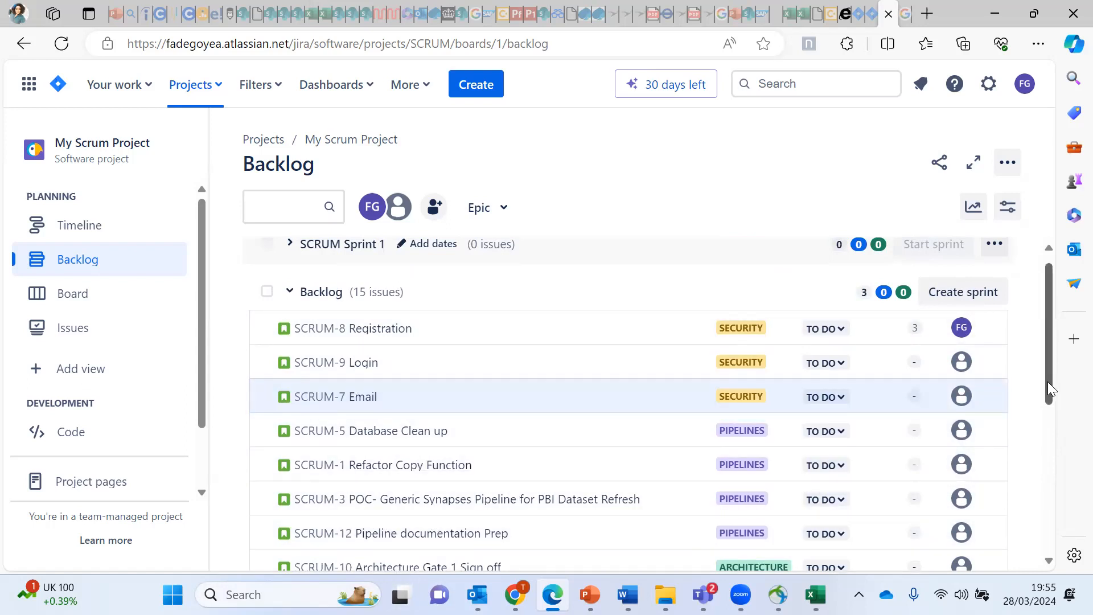
pyautogui.scroll(1, 1047, 356)
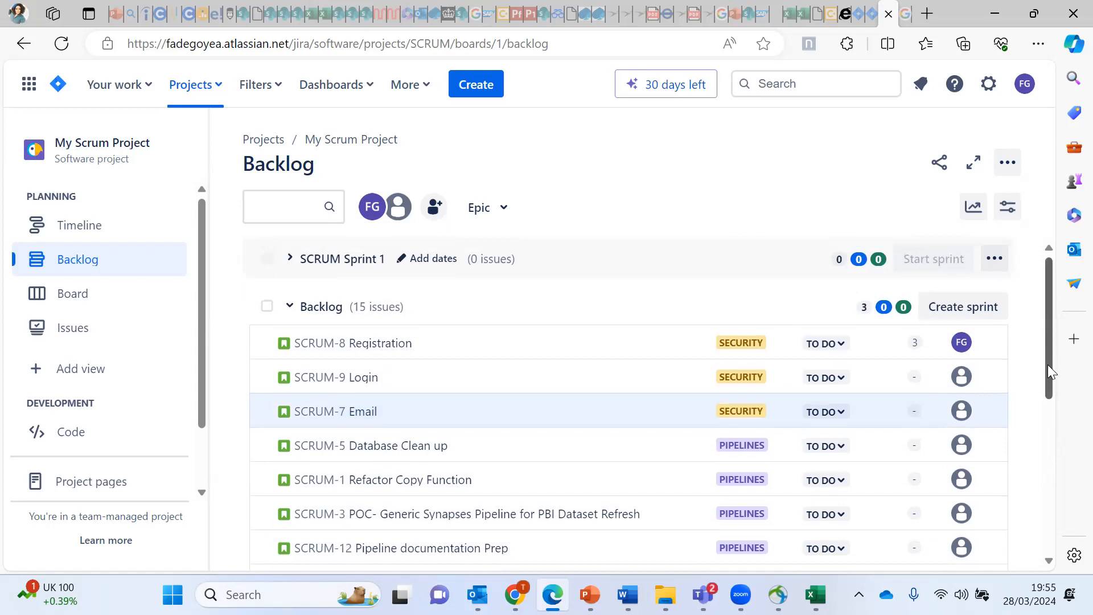
pyautogui.scroll(-1, 1049, 376)
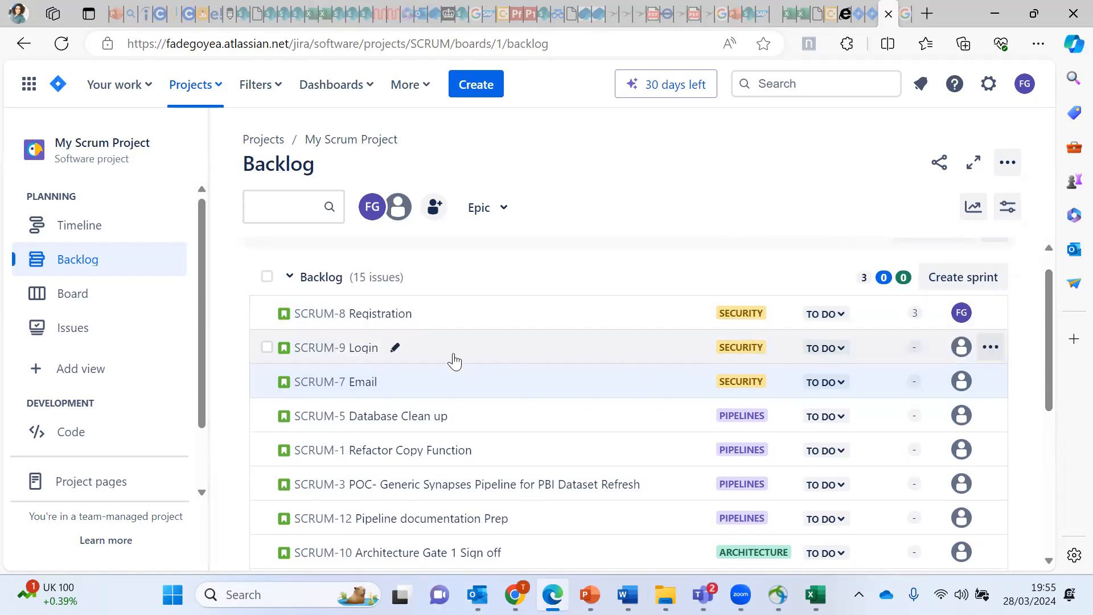
# Step: Assign the SCRUM-9 Login story to yourself
pyautogui.click(369, 356)
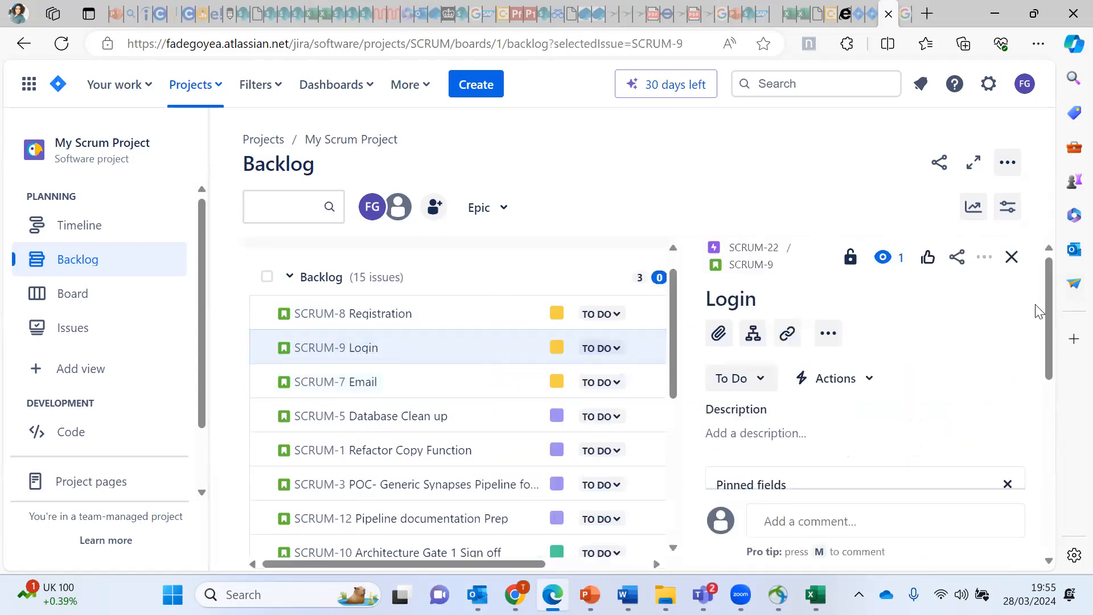
pyautogui.moveTo(1049, 350); pyautogui.dragTo(1061, 434)
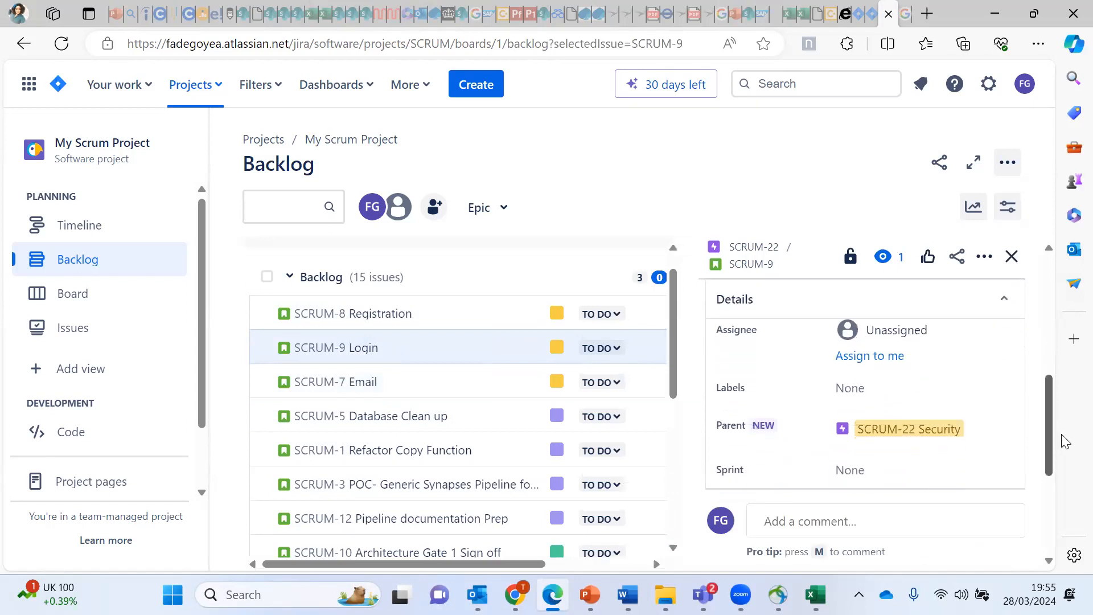
pyautogui.click(917, 325)
pyautogui.click(923, 448)
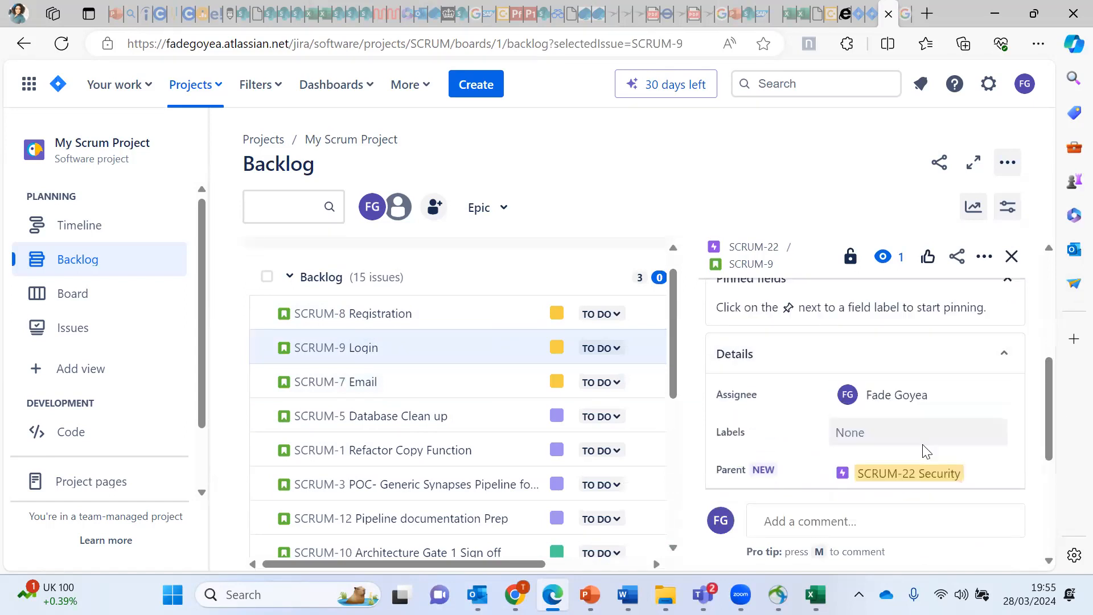
# Step: Give the Login story a story point estimate of 5 and close its details
pyautogui.moveTo(1049, 387); pyautogui.dragTo(1043, 434)
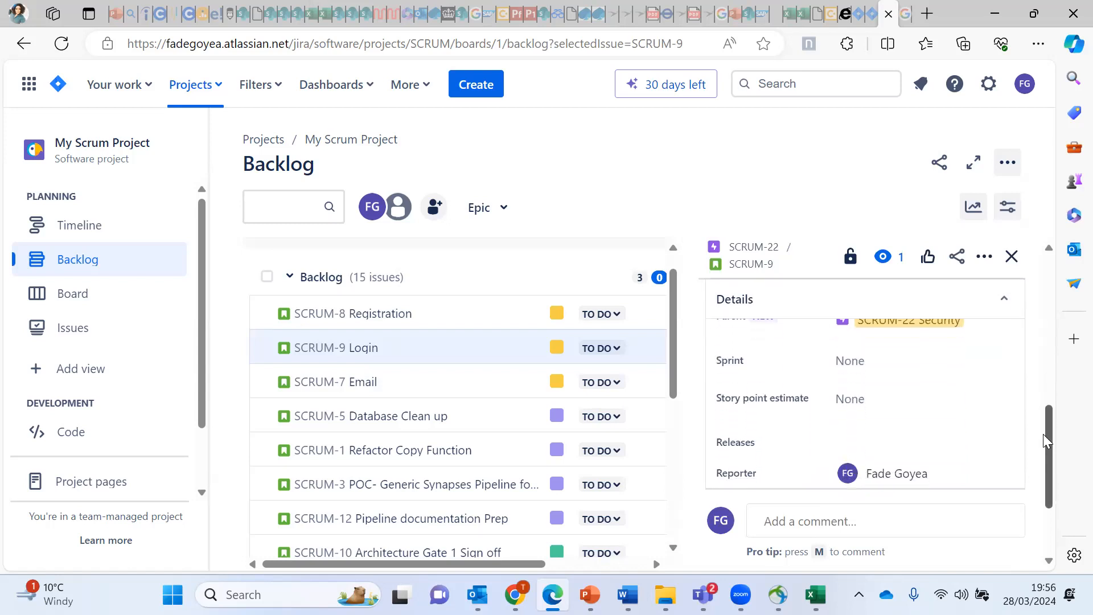
pyautogui.click(850, 396)
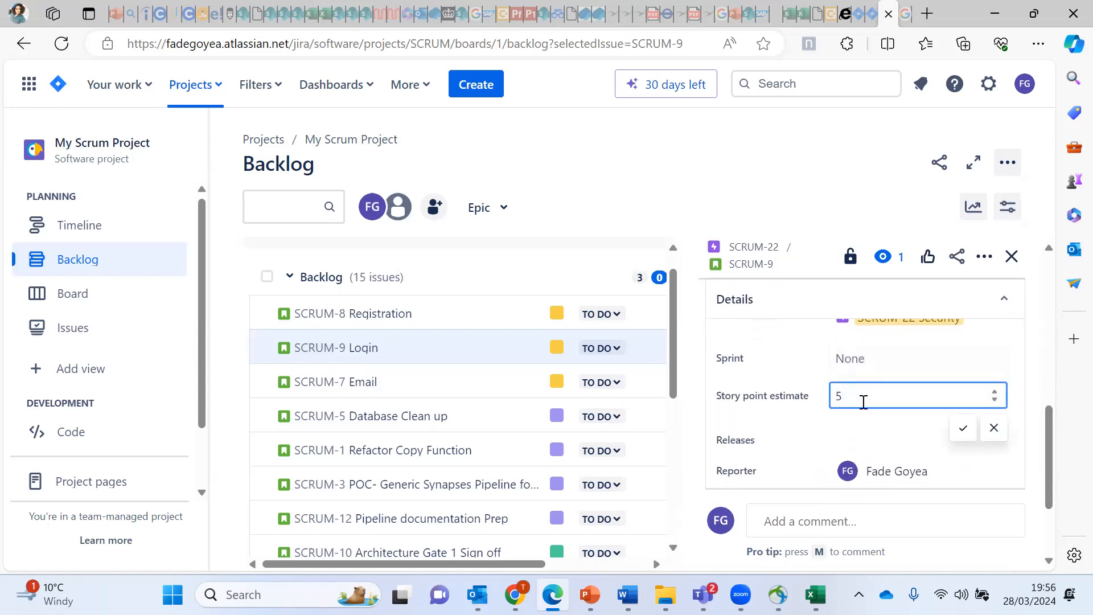
pyautogui.click(963, 428)
pyautogui.moveTo(1050, 439); pyautogui.dragTo(1049, 249)
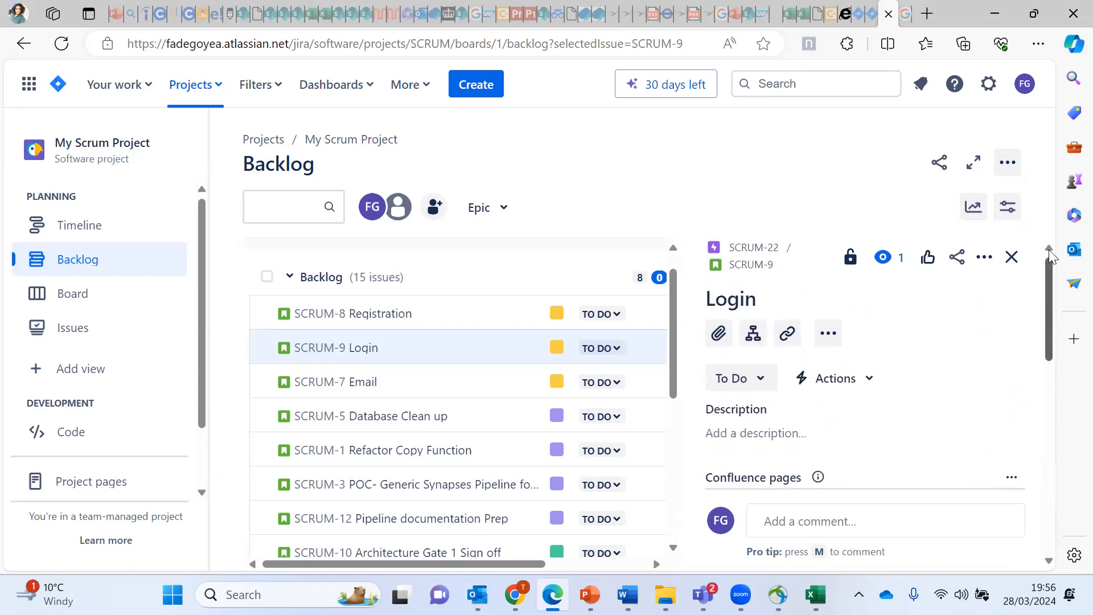
pyautogui.click(1011, 257)
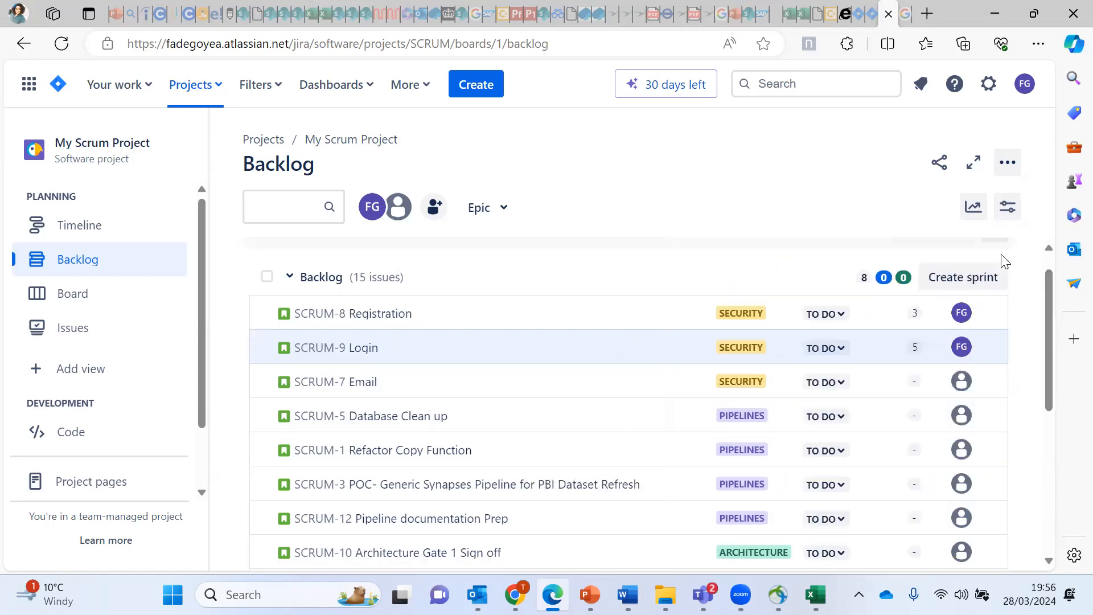
# Step: Assign the SCRUM-7 Email story to yourself
pyautogui.click(450, 384)
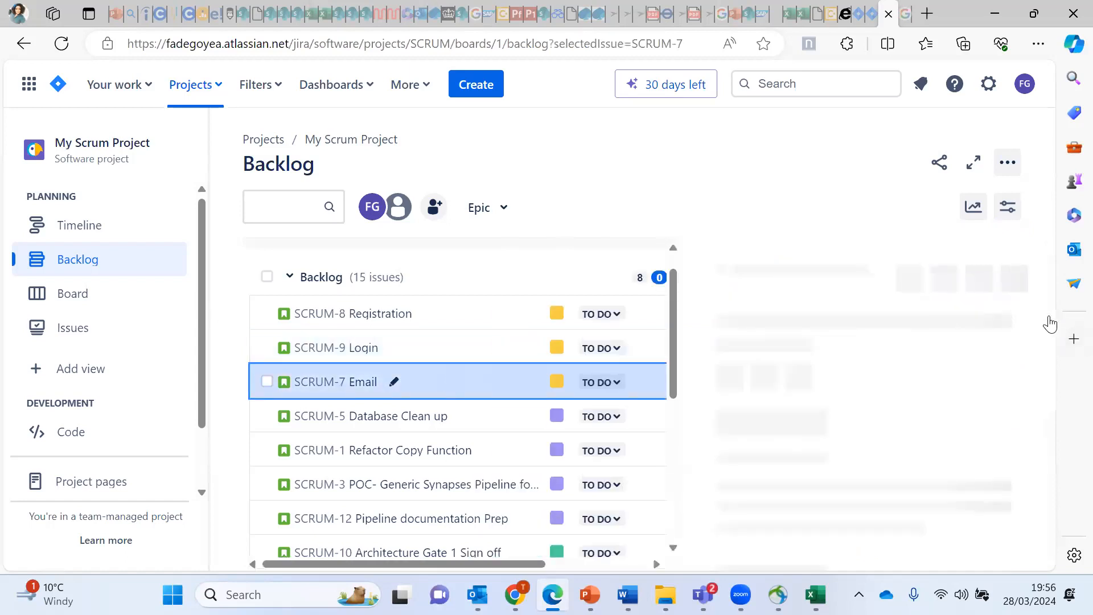
pyautogui.moveTo(1047, 344); pyautogui.dragTo(1060, 448)
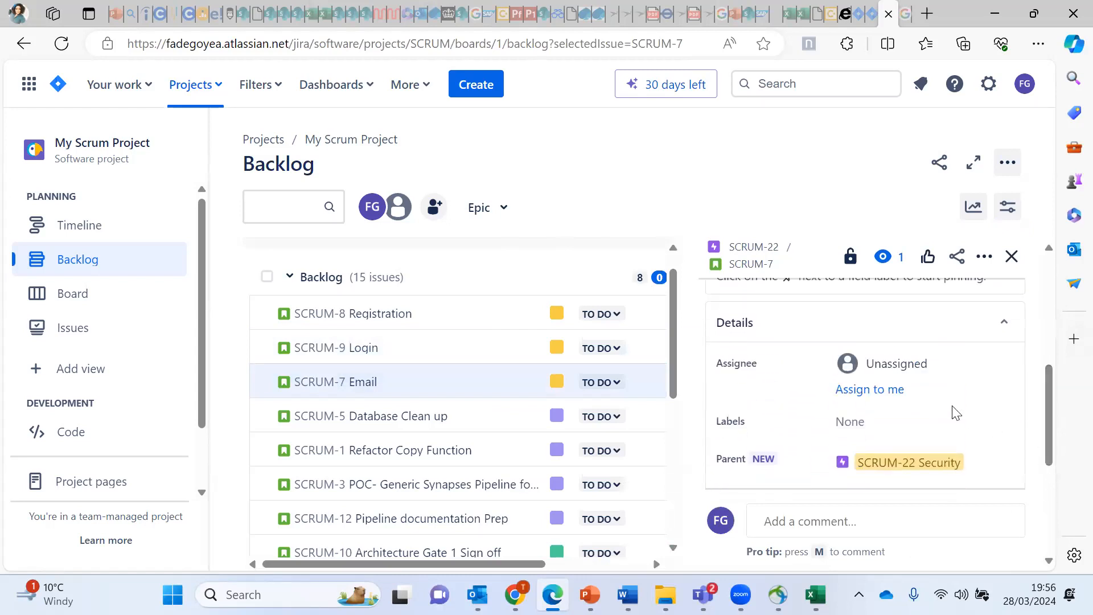
pyautogui.click(934, 366)
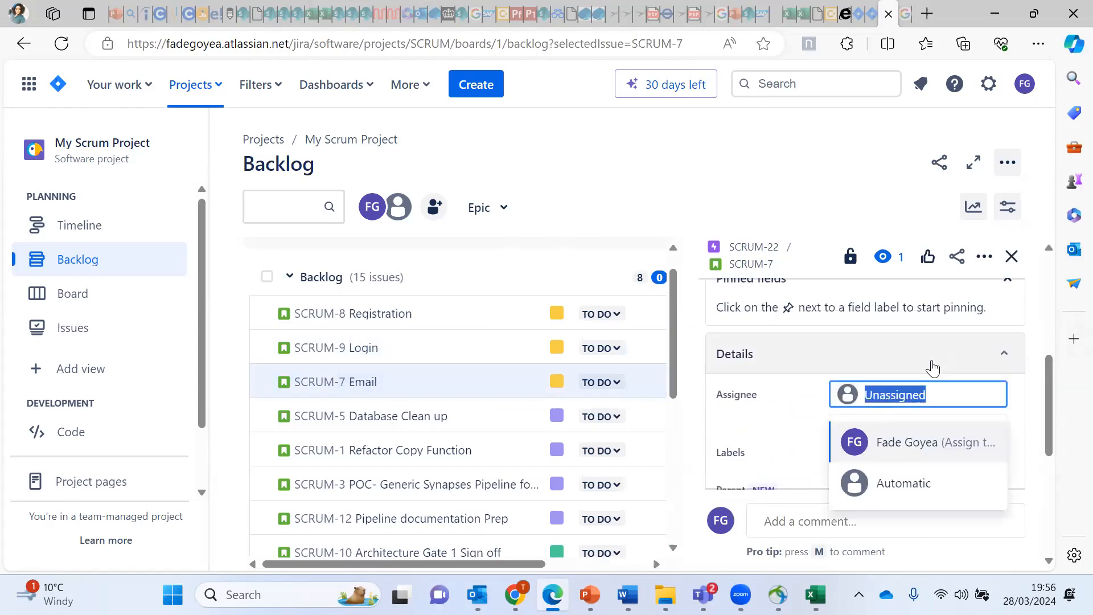
pyautogui.click(927, 450)
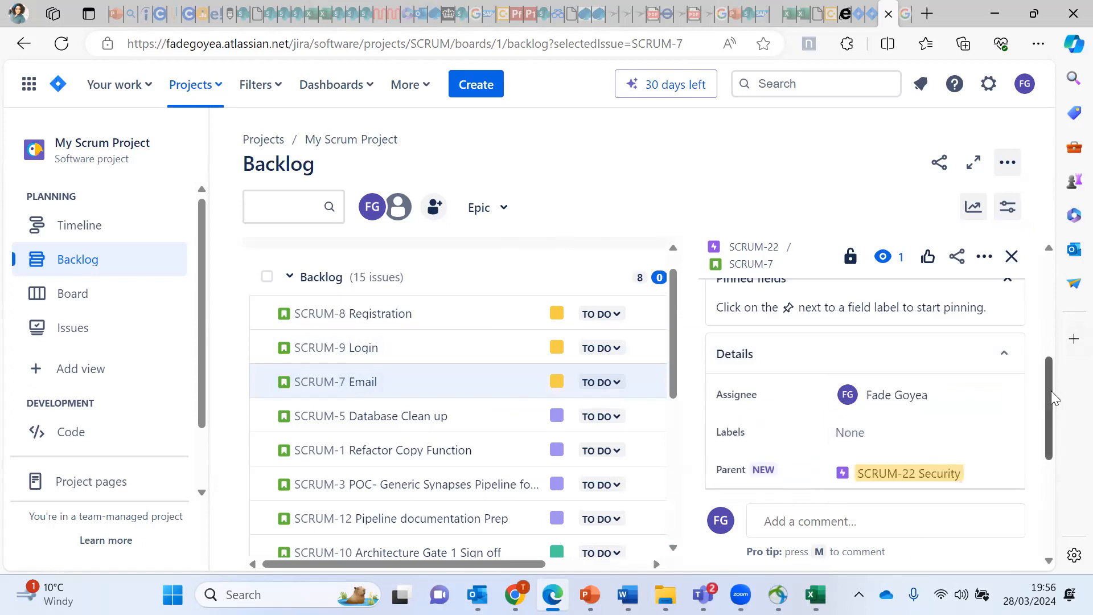
# Step: Give the Email story a 5-point estimate, then open SCRUM-5 Database Clean up
pyautogui.scroll(-3, 1051, 398)
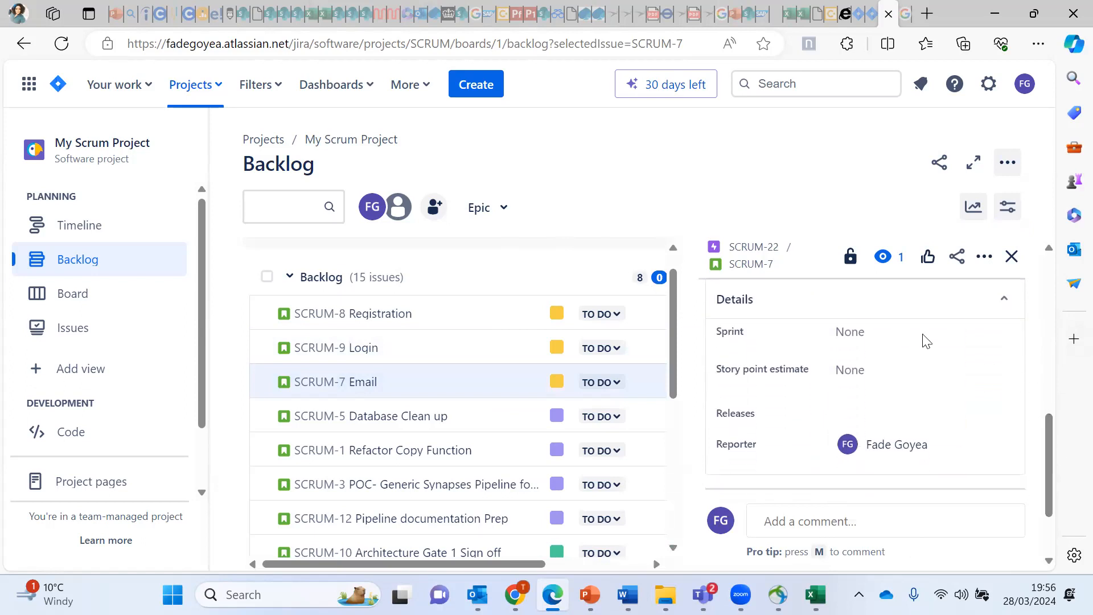
pyautogui.click(904, 368)
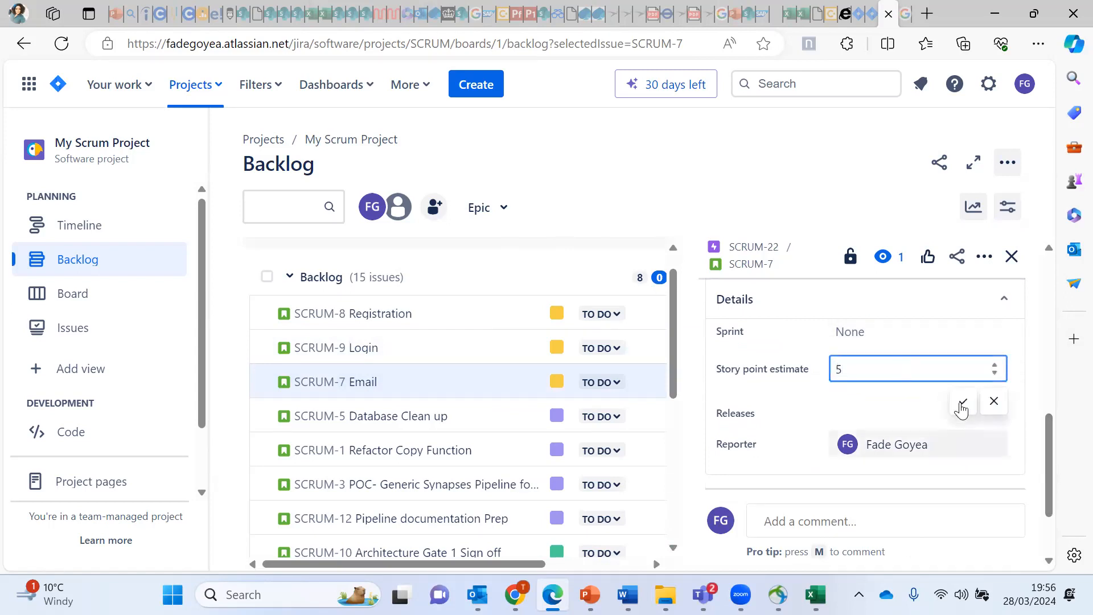
pyautogui.click(1053, 465)
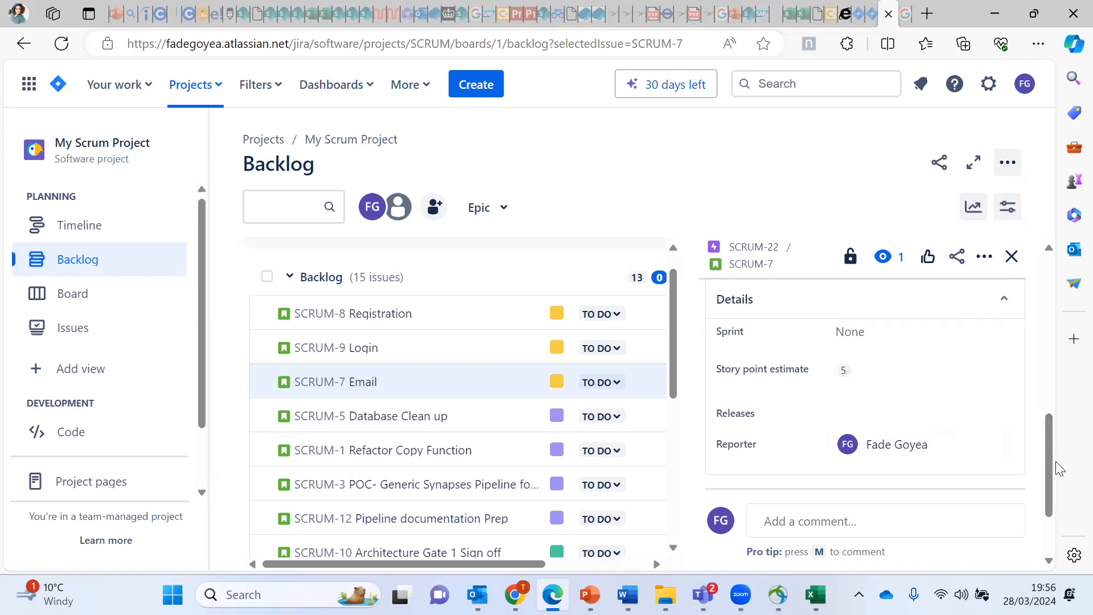
pyautogui.click(1011, 258)
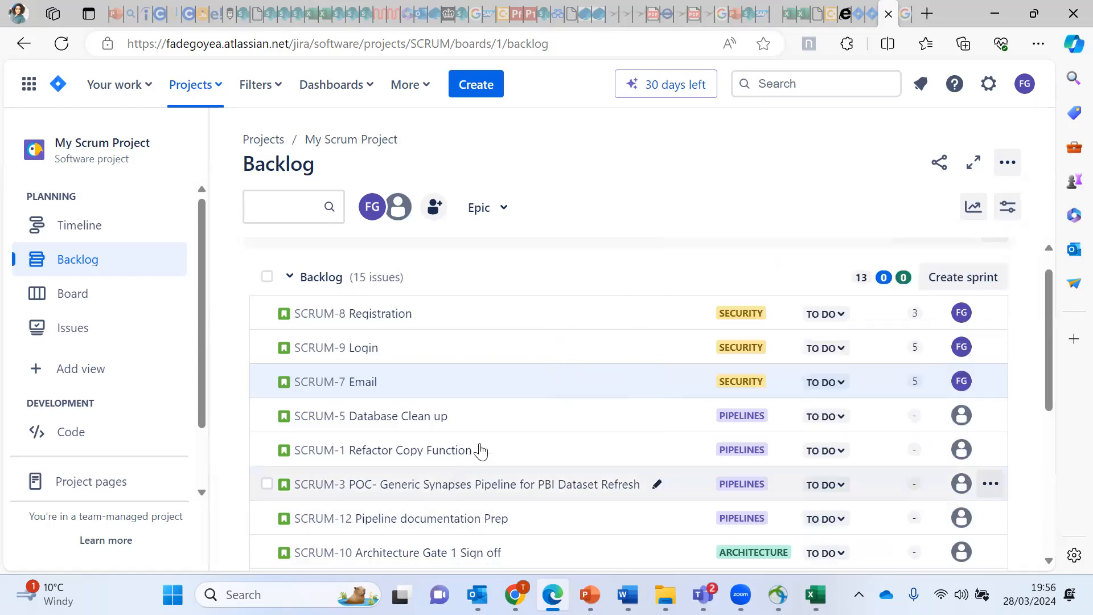
pyautogui.click(485, 414)
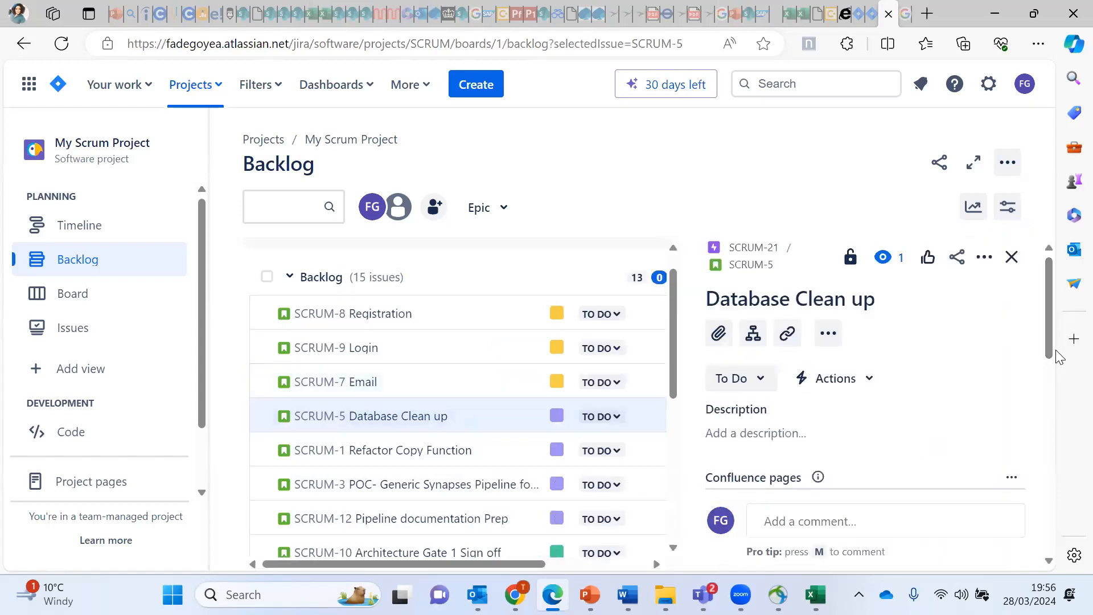
# Step: Assign SCRUM-5 Database Clean up to yourself with a 3-point estimate, then close it
pyautogui.moveTo(1056, 360); pyautogui.dragTo(1051, 453)
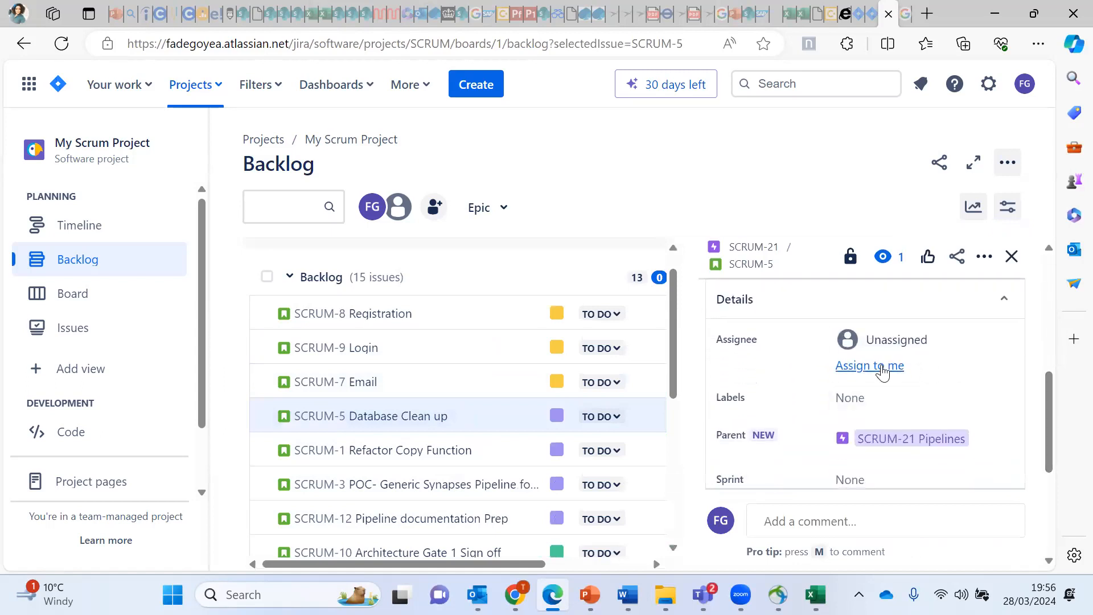
pyautogui.click(884, 366)
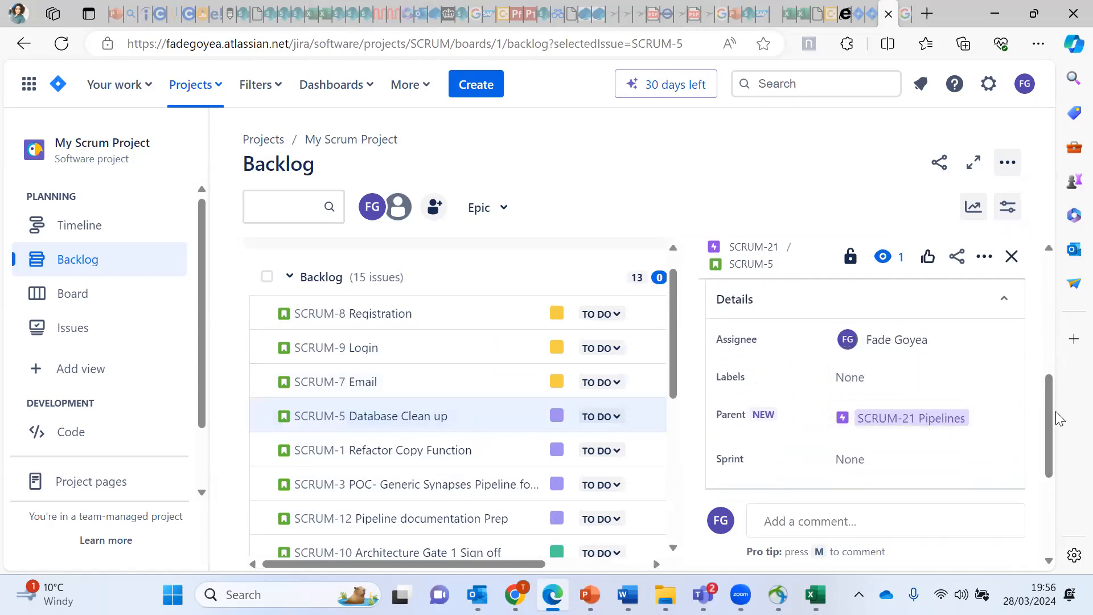
pyautogui.moveTo(1052, 428); pyautogui.dragTo(1044, 464)
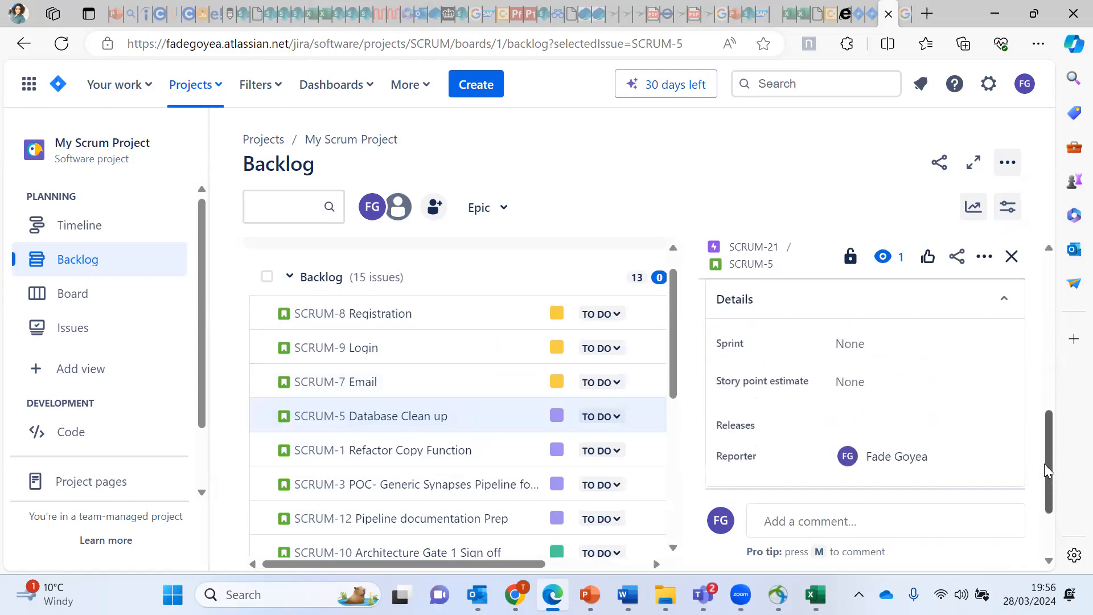
pyautogui.click(846, 380)
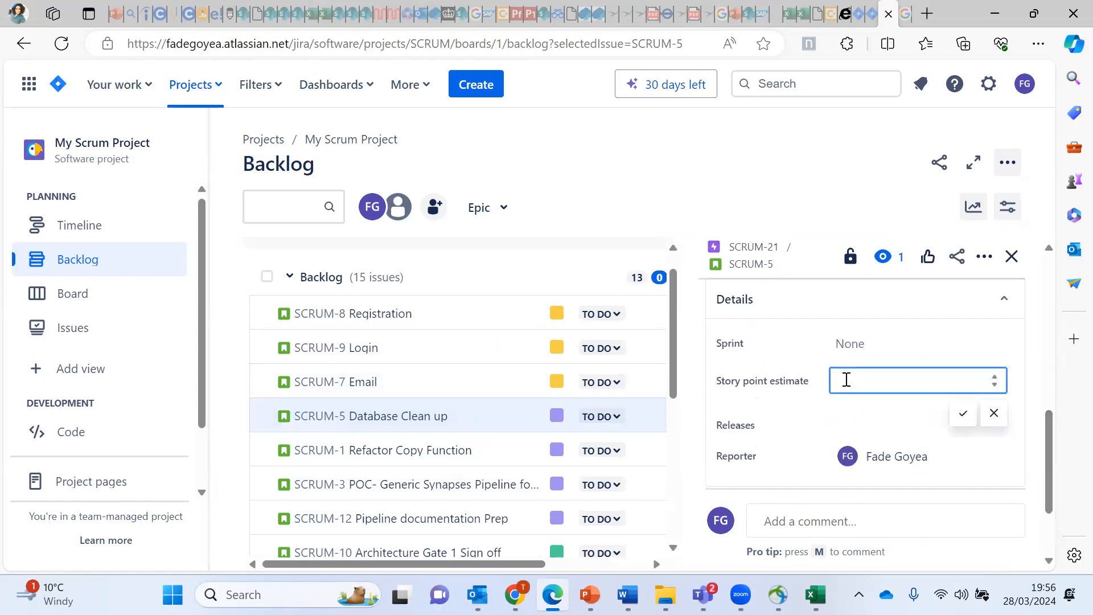
pyautogui.write('3')
pyautogui.click(962, 413)
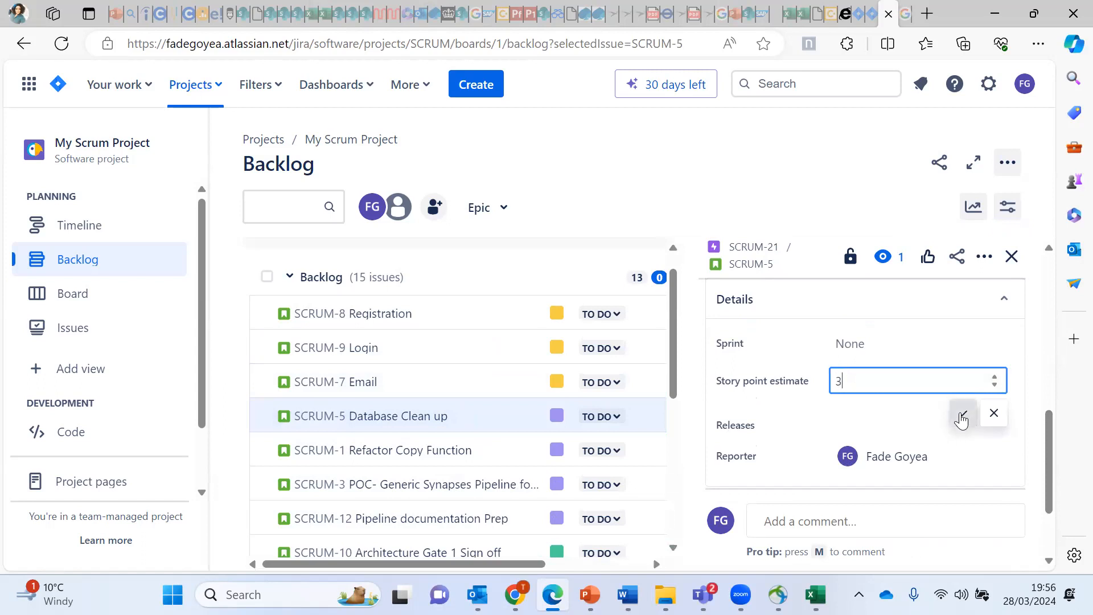
pyautogui.click(1012, 257)
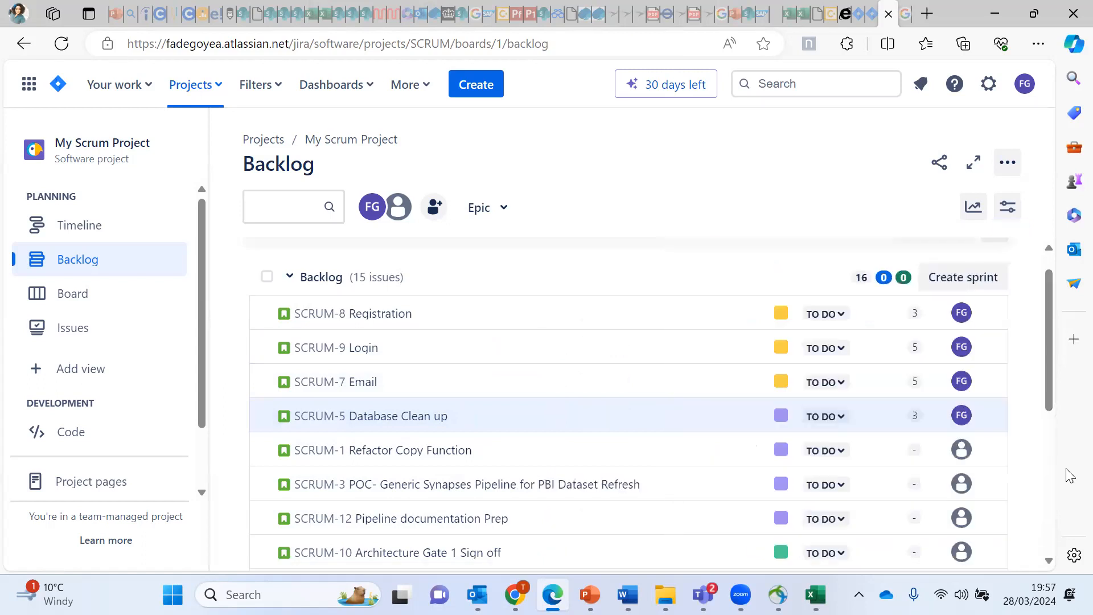
pyautogui.moveTo(1046, 395); pyautogui.dragTo(1046, 372)
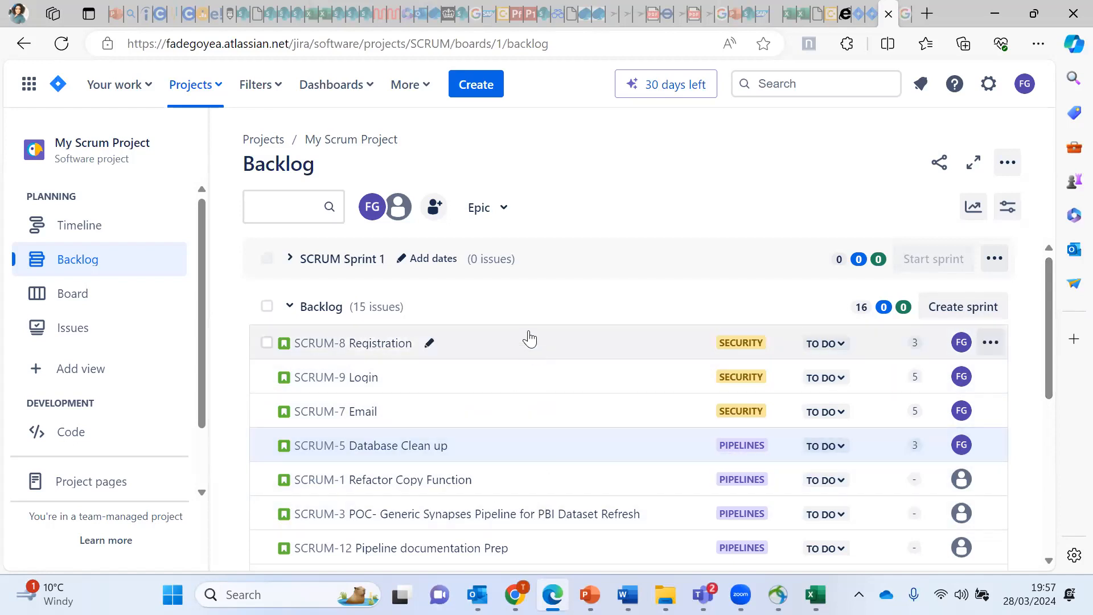
# Step: Expand SCRUM Sprint 1 and drag Registration, Login and Email from the backlog into it
pyautogui.click(567, 349)
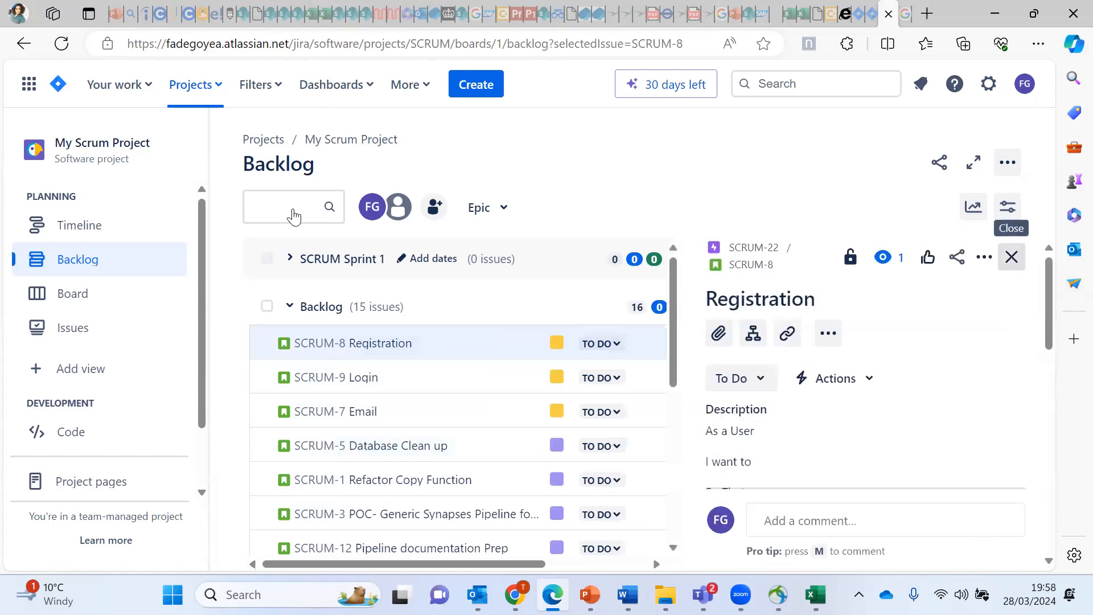
pyautogui.press('Escape')
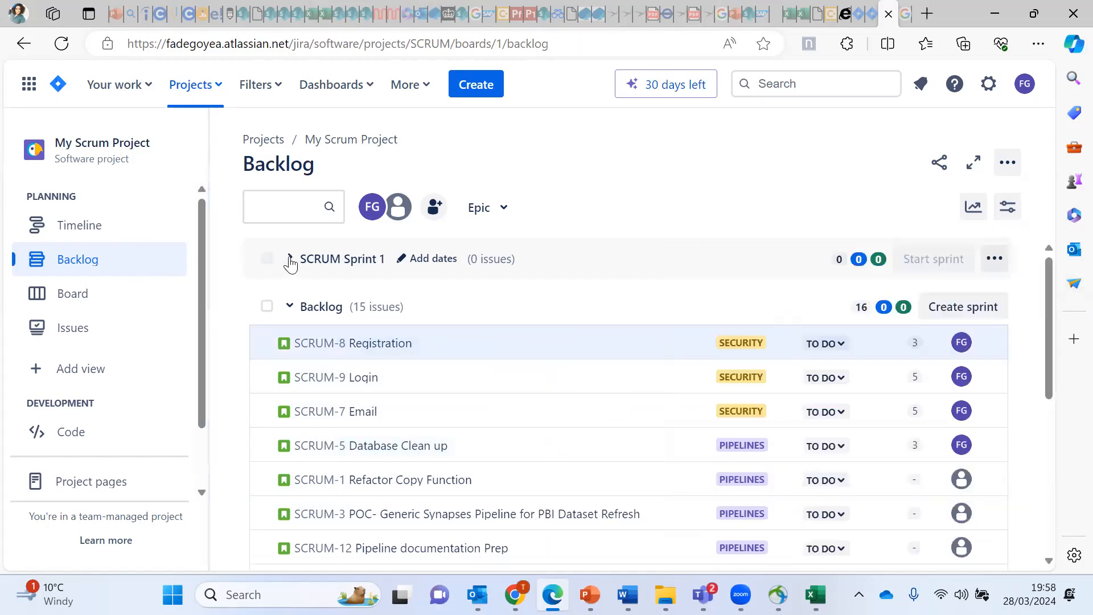
pyautogui.click(289, 260)
pyautogui.moveTo(1054, 317); pyautogui.dragTo(1052, 361)
pyautogui.moveTo(562, 444); pyautogui.dragTo(543, 350)
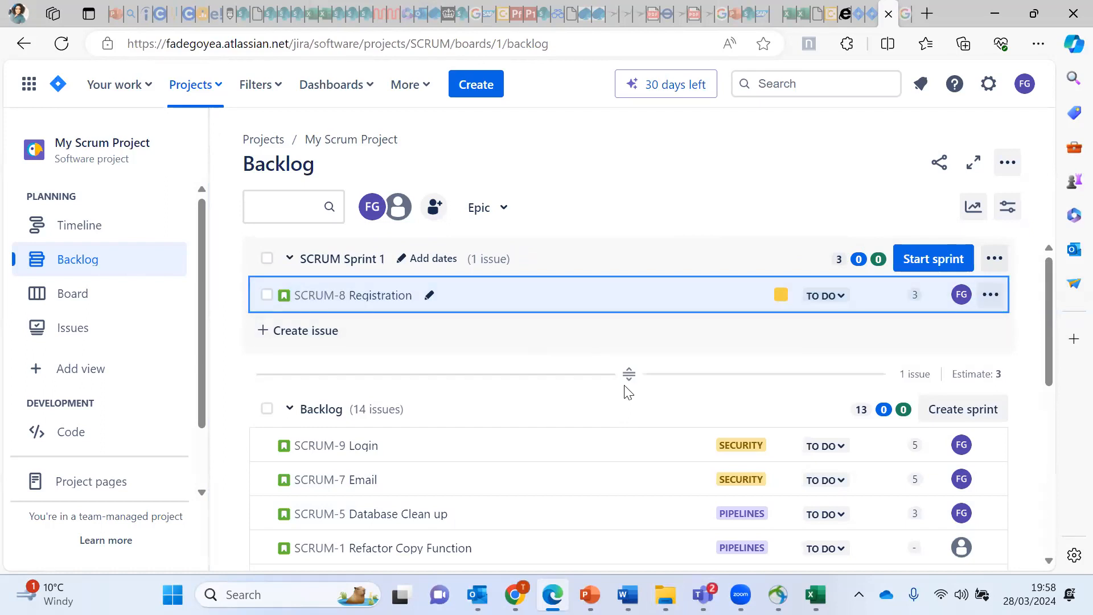
pyautogui.click(560, 444)
pyautogui.moveTo(560, 444); pyautogui.dragTo(525, 307)
pyautogui.moveTo(518, 435); pyautogui.dragTo(497, 276)
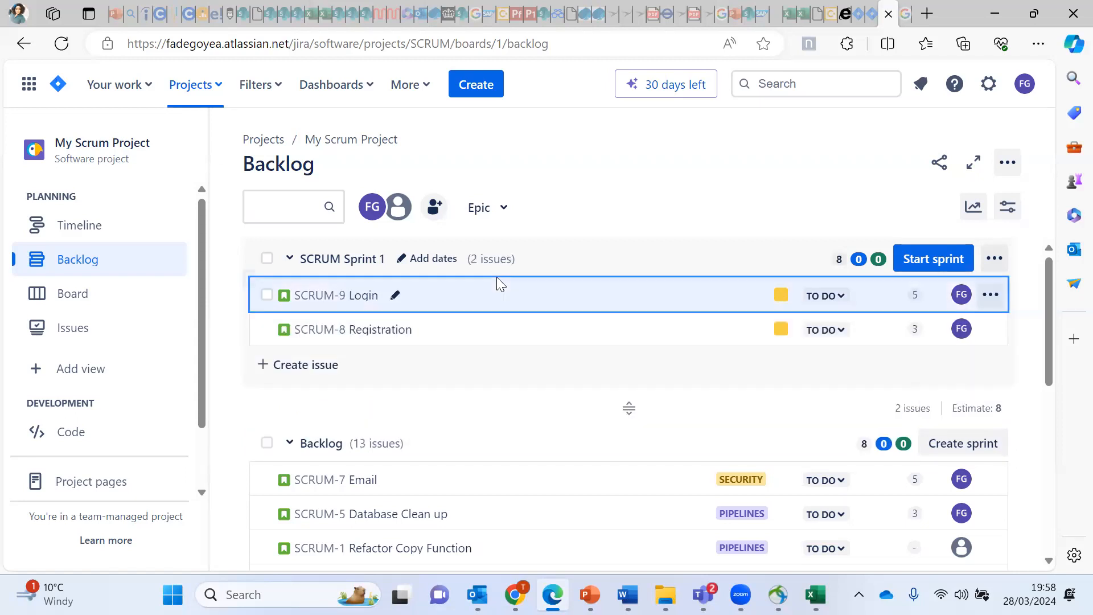
pyautogui.moveTo(529, 490); pyautogui.dragTo(523, 319)
pyautogui.moveTo(515, 478); pyautogui.dragTo(504, 324)
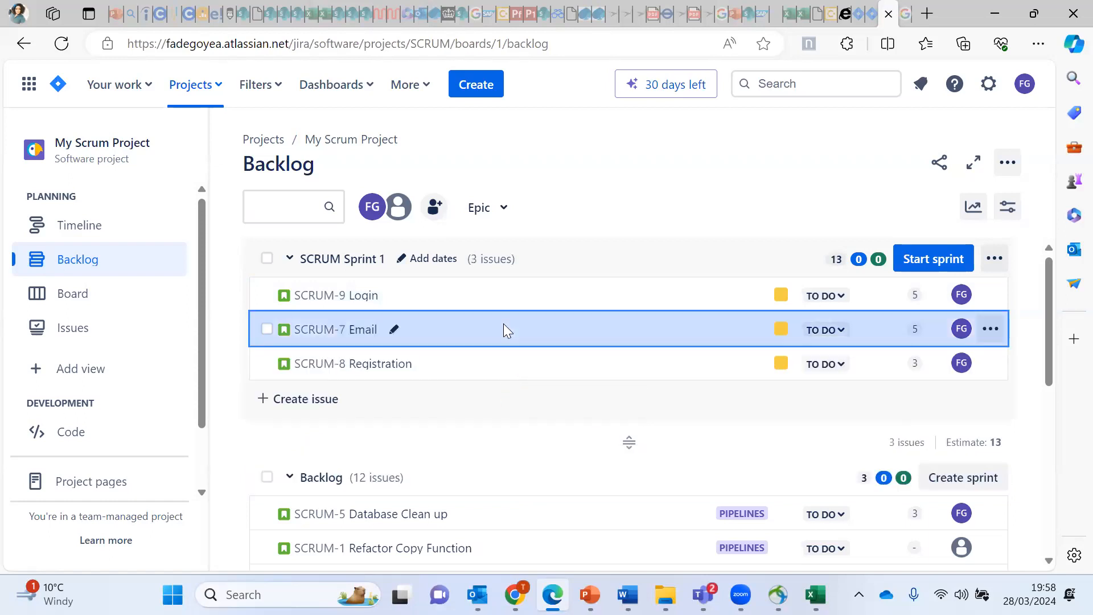
pyautogui.moveTo(1049, 357); pyautogui.dragTo(1052, 398)
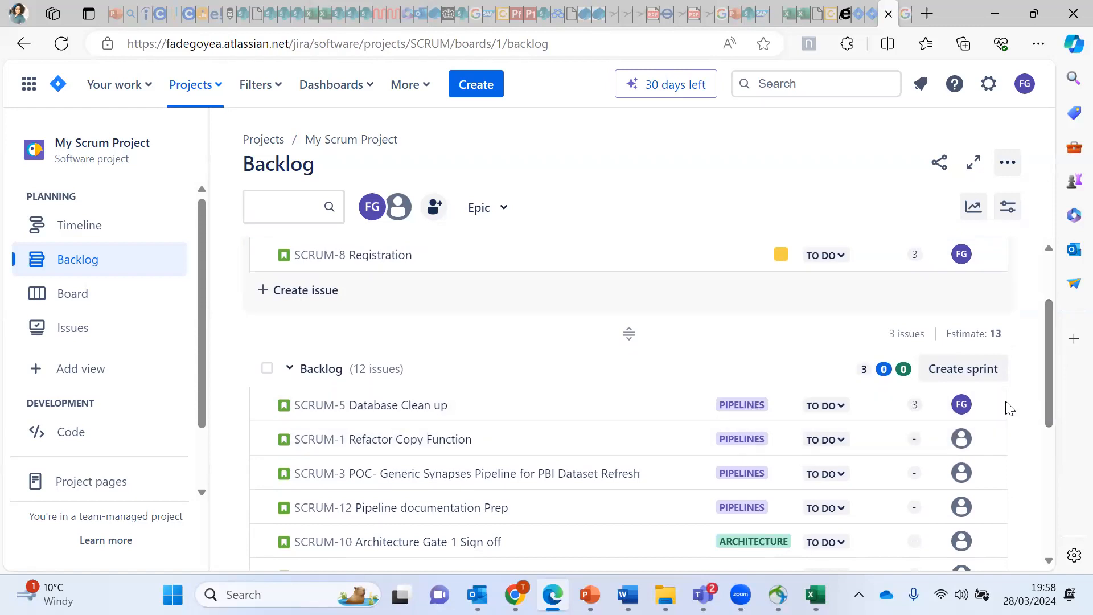
# Step: Move SCRUM-5 Database Clean up and SCRUM-1 Refactor Copy Function into SCRUM Sprint 1
pyautogui.click(990, 404)
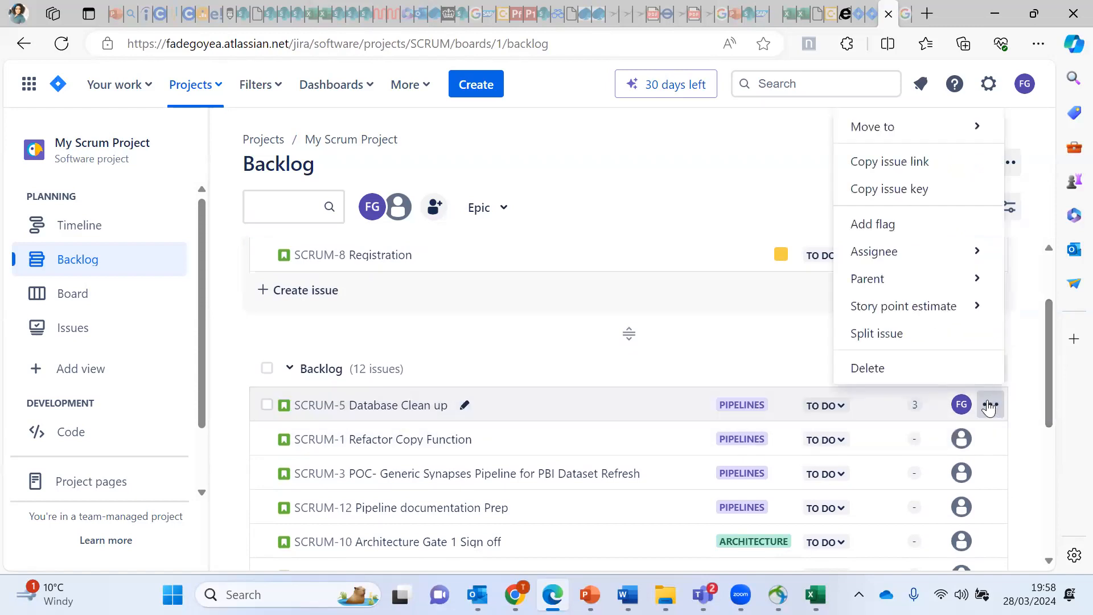
pyautogui.click(903, 254)
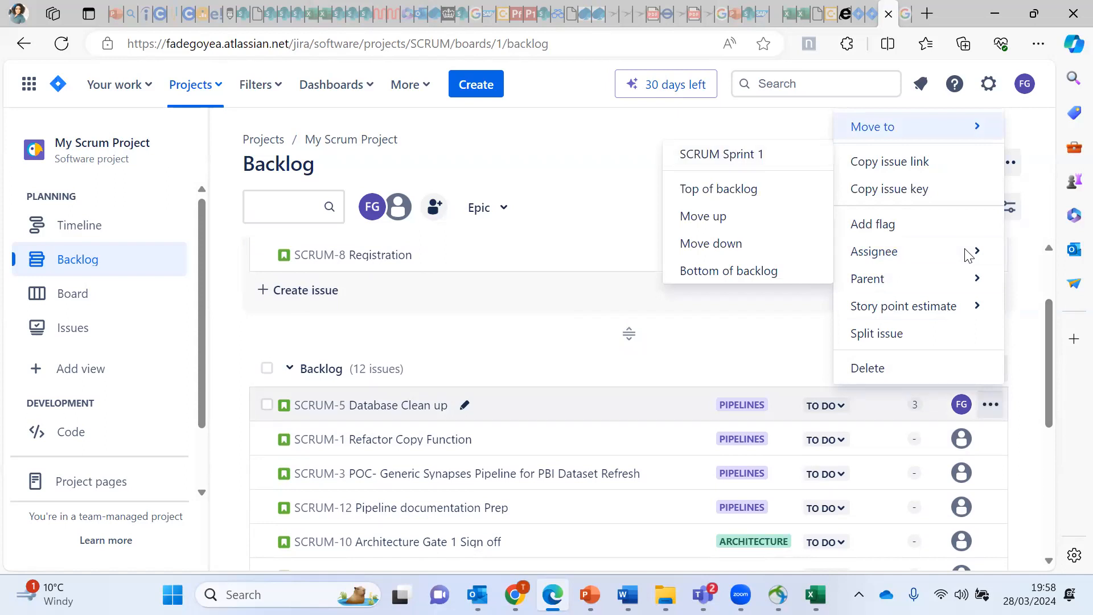
pyautogui.click(757, 211)
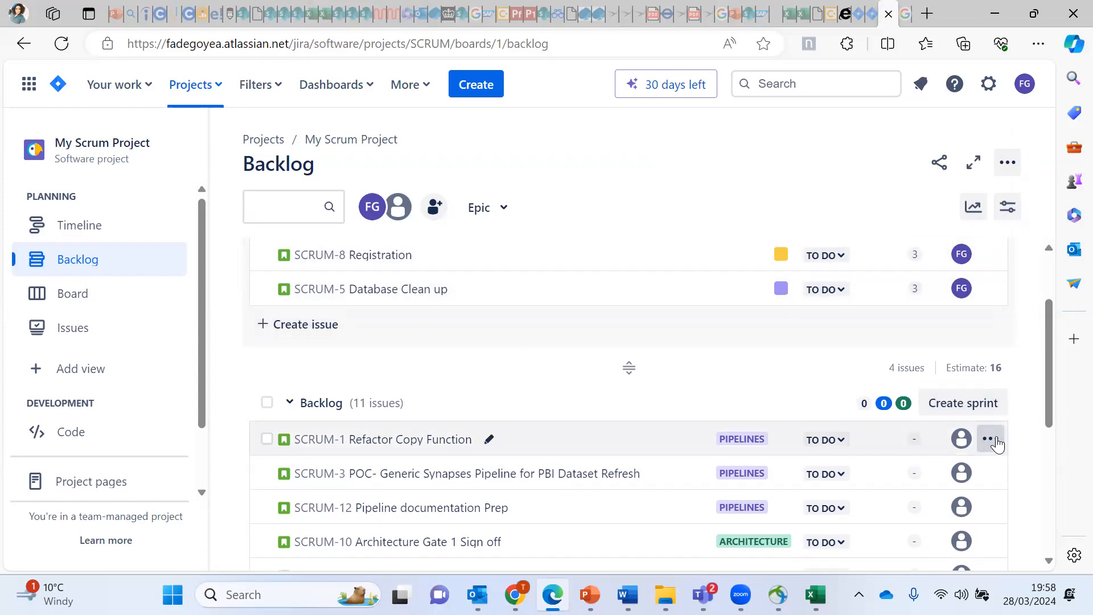
pyautogui.click(990, 440)
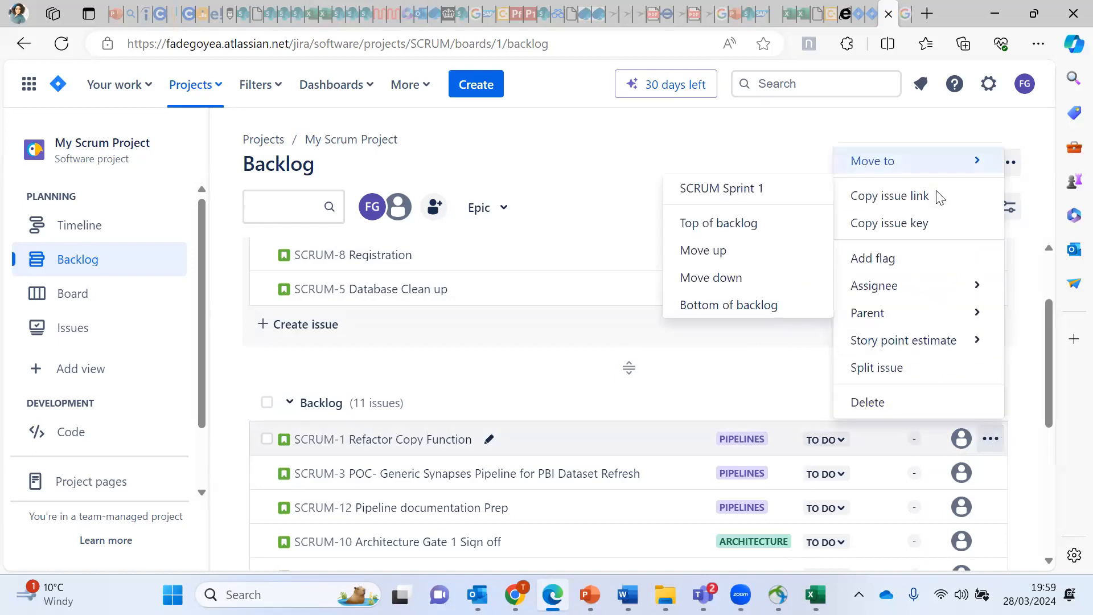
pyautogui.click(734, 191)
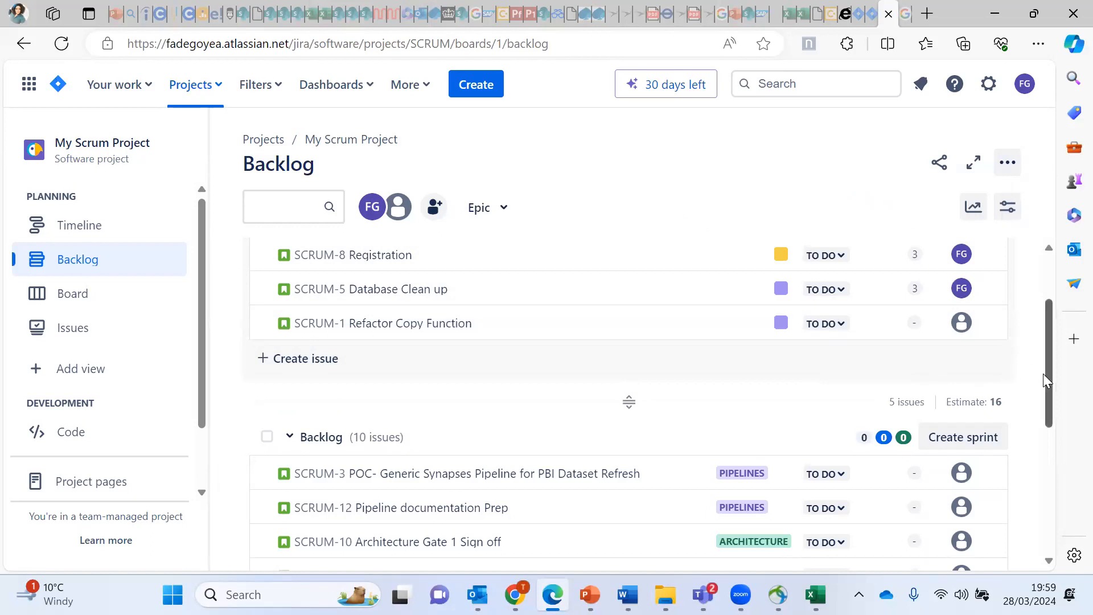
pyautogui.scroll(2, 1048, 365)
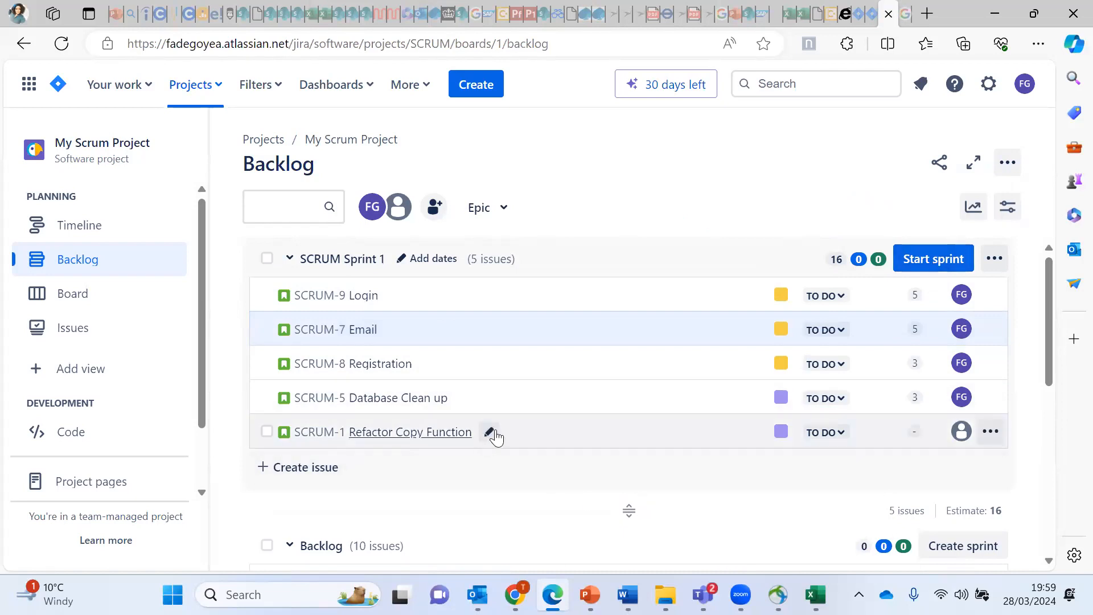
# Step: Assign the SCRUM-1 Refactor Copy Function story to yourself
pyautogui.click(558, 436)
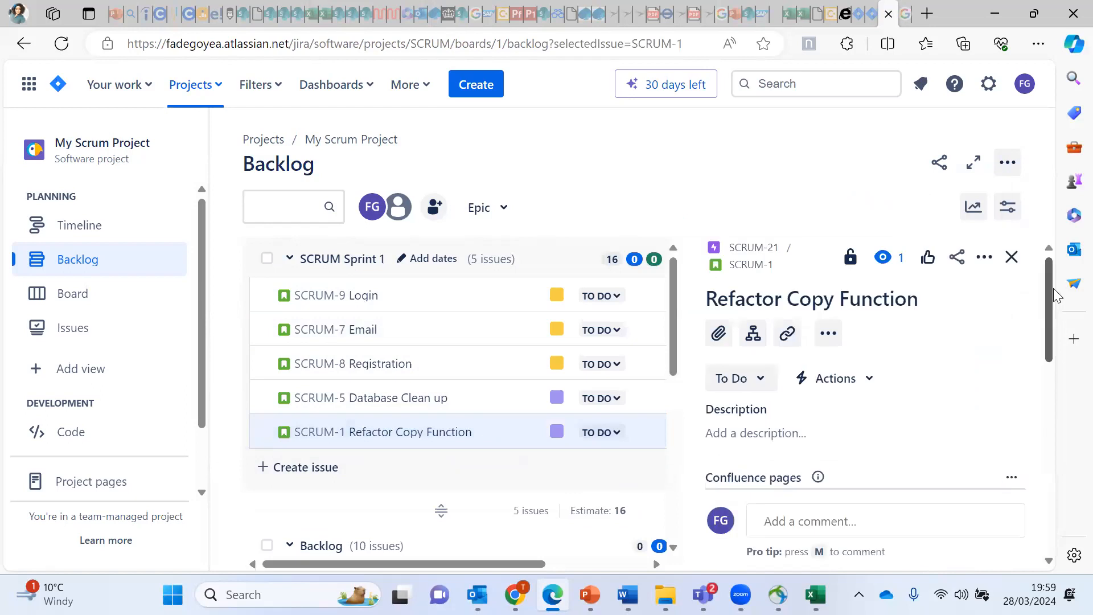
pyautogui.moveTo(1050, 290); pyautogui.dragTo(1029, 371)
pyautogui.click(862, 478)
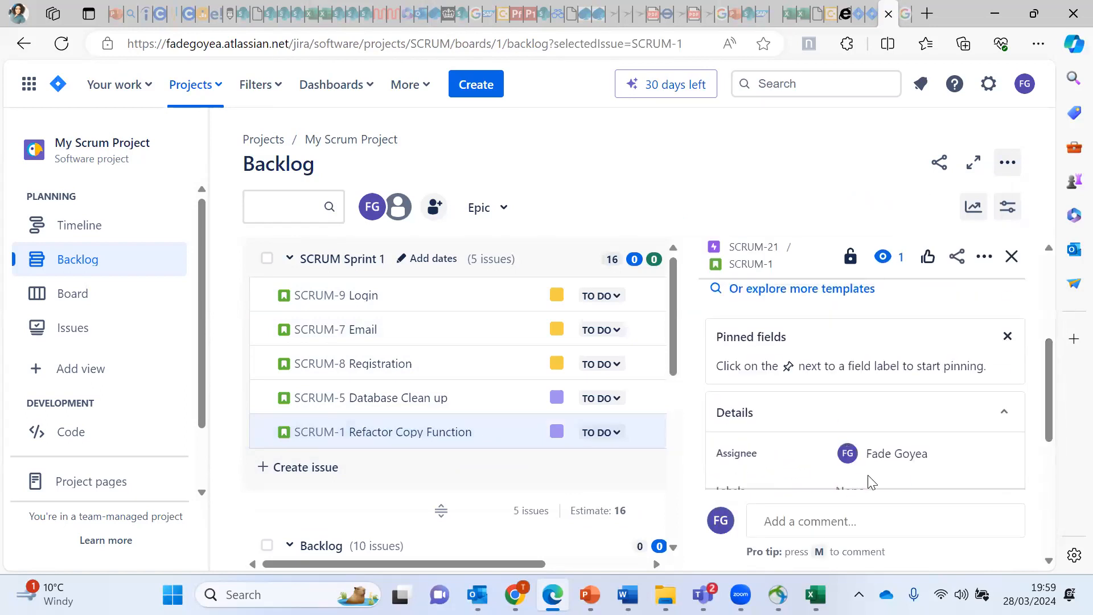
# Step: Estimate Refactor Copy Function at 3 story points and close its details
pyautogui.scroll(-1, 1046, 404)
pyautogui.scroll(-3, 975, 475)
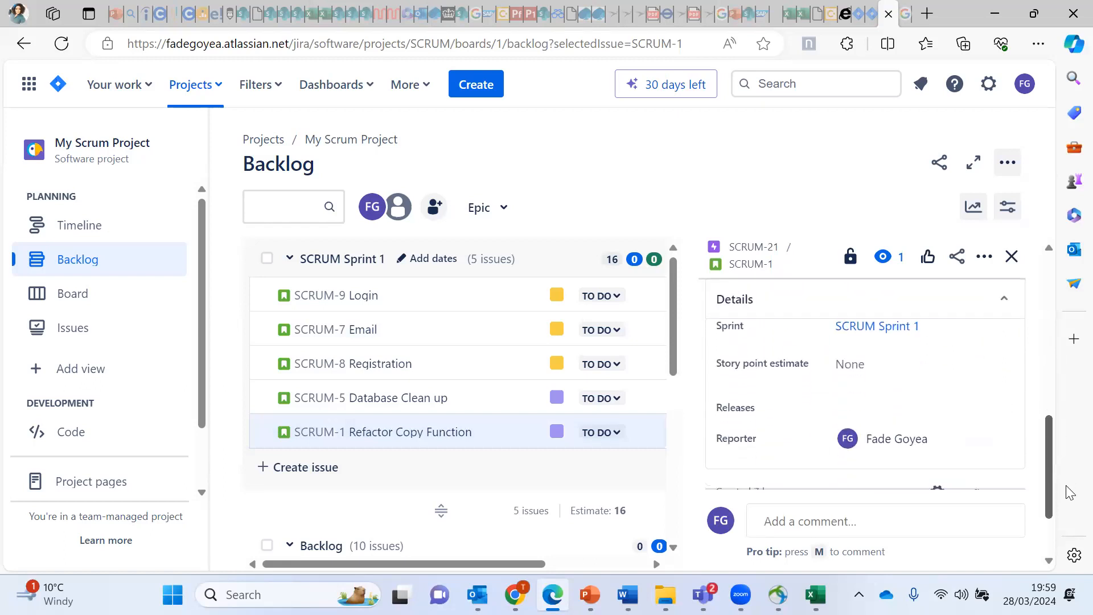
pyautogui.scroll(1, 974, 475)
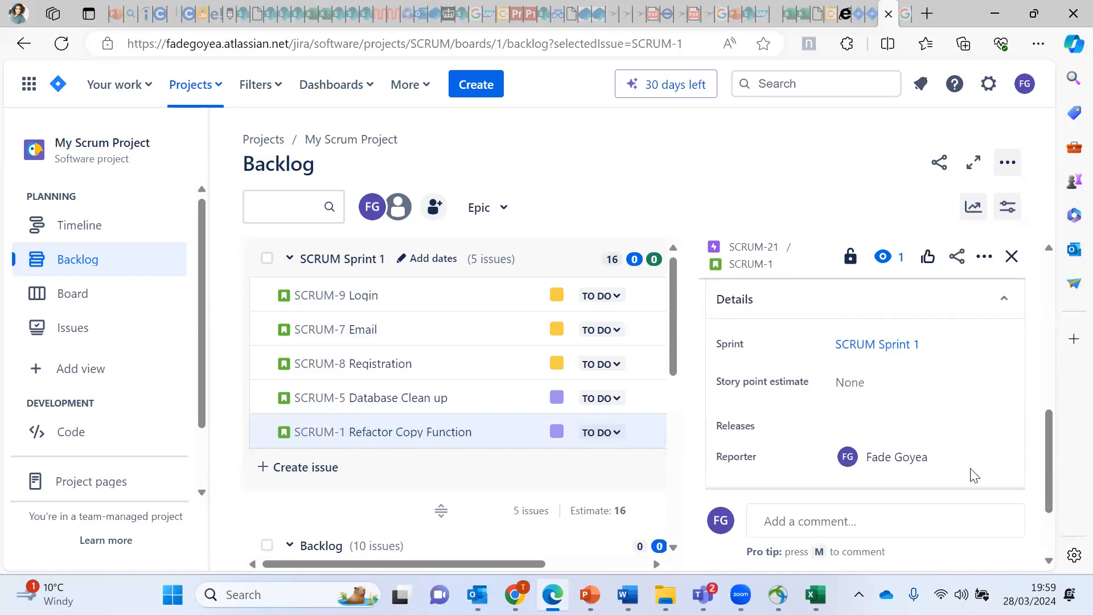
pyautogui.click(854, 380)
pyautogui.write('3')
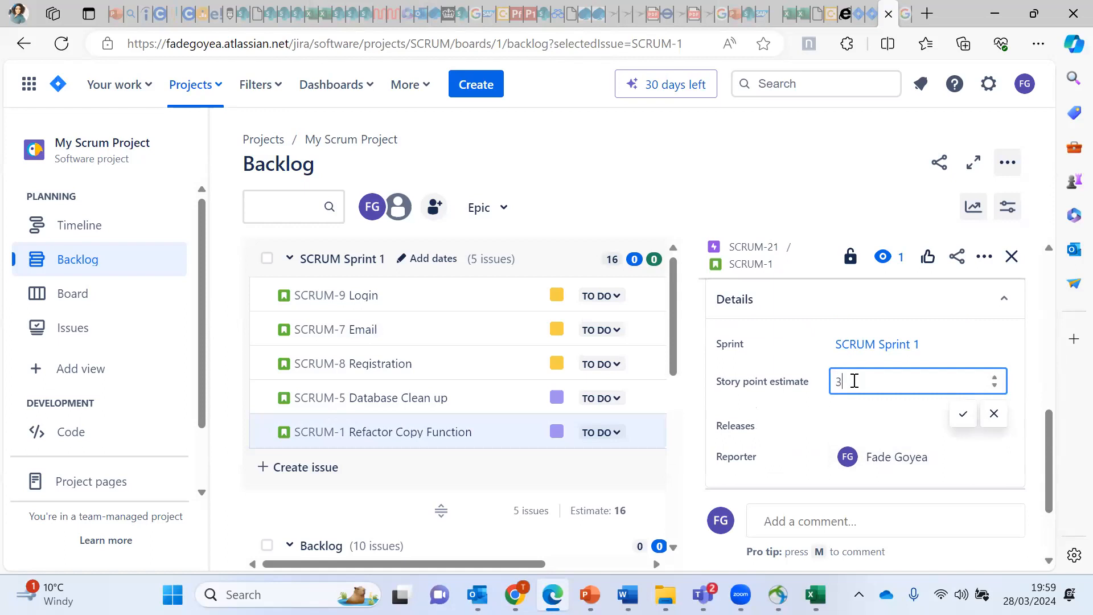
pyautogui.click(964, 420)
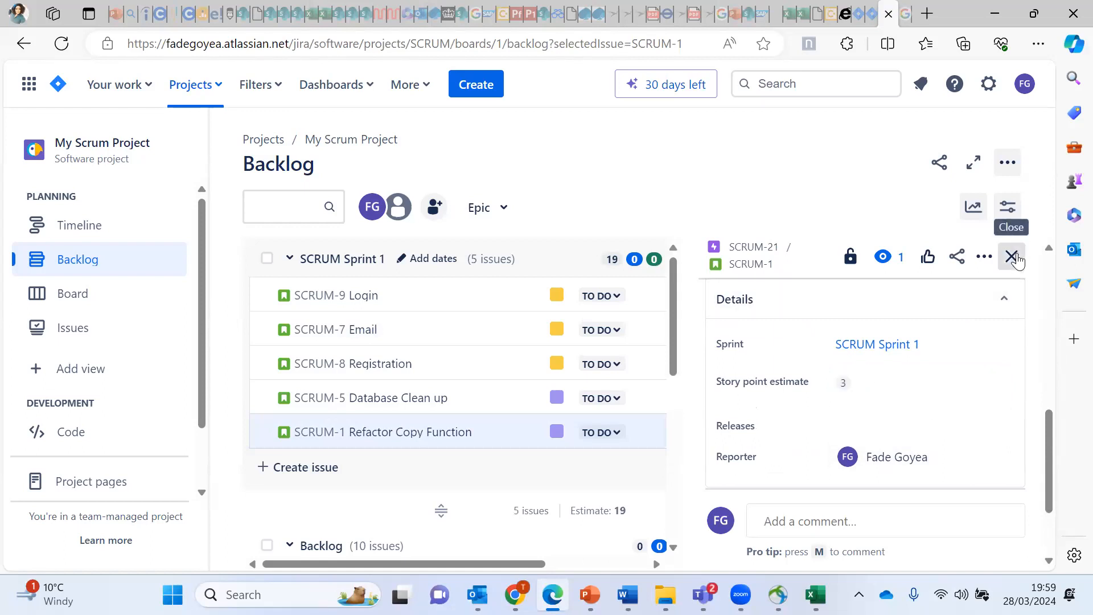
pyautogui.click(1011, 258)
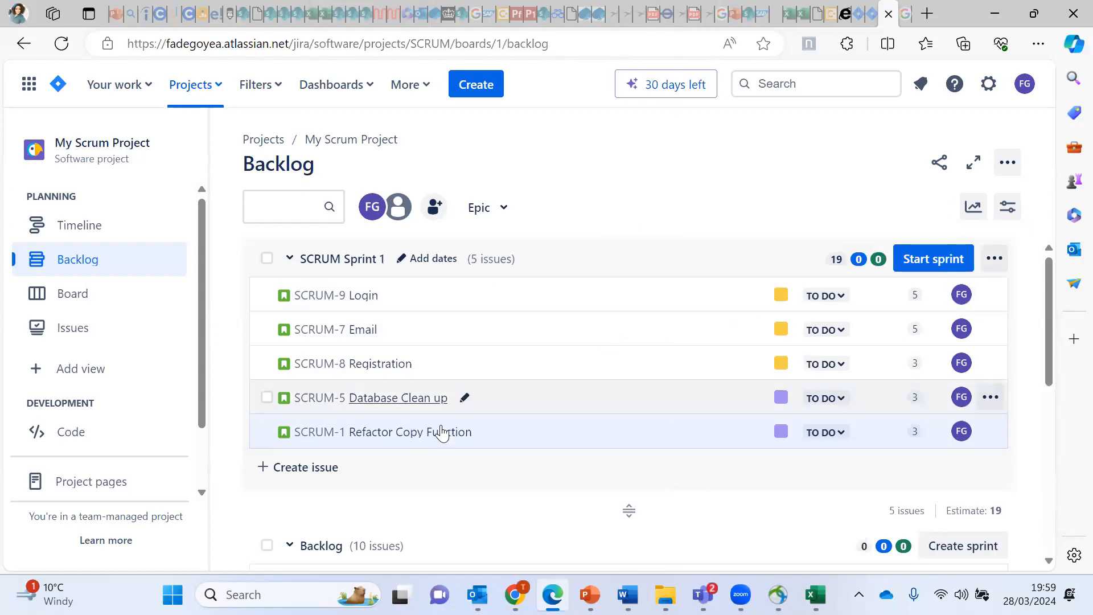
# Step: Open Start Sprint for SCRUM Sprint 1, keeping the 2-week duration (3/28/2024–4/11/2024)
pyautogui.click(927, 260)
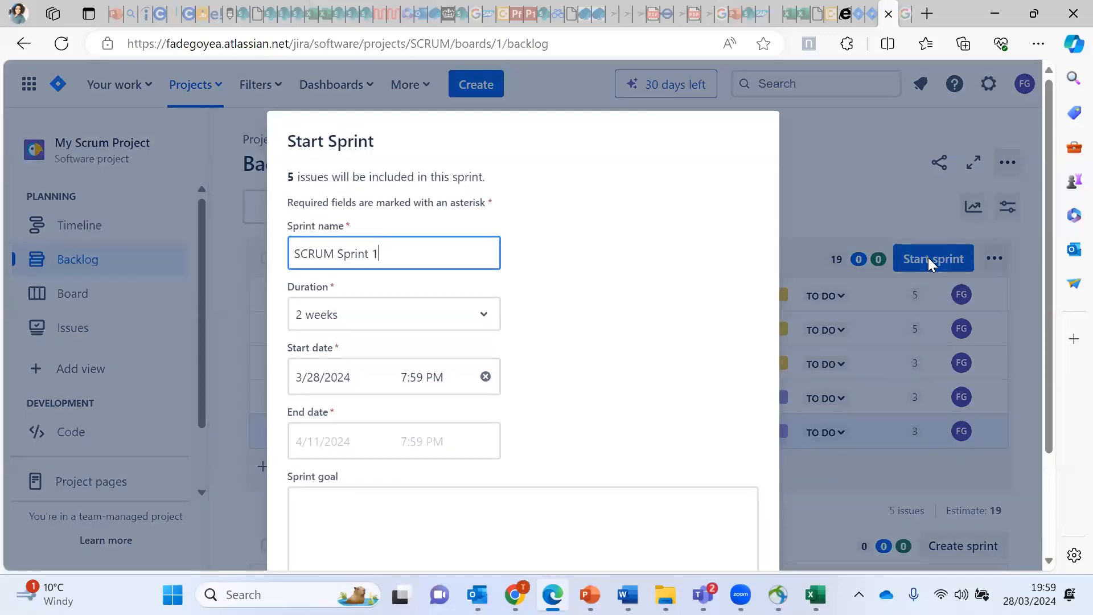
pyautogui.click(683, 226)
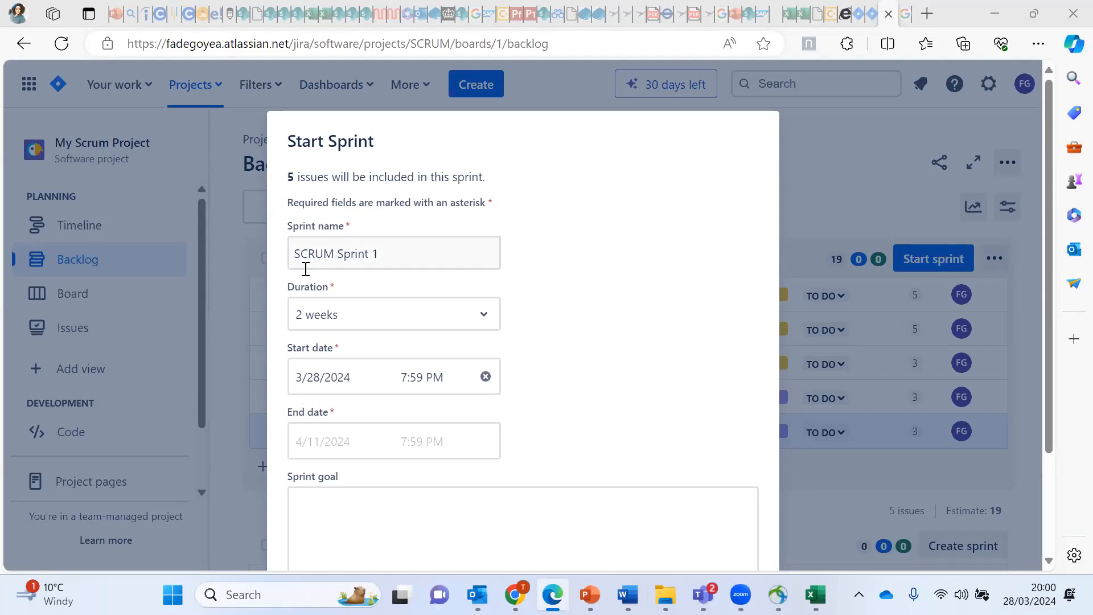
pyautogui.click(486, 322)
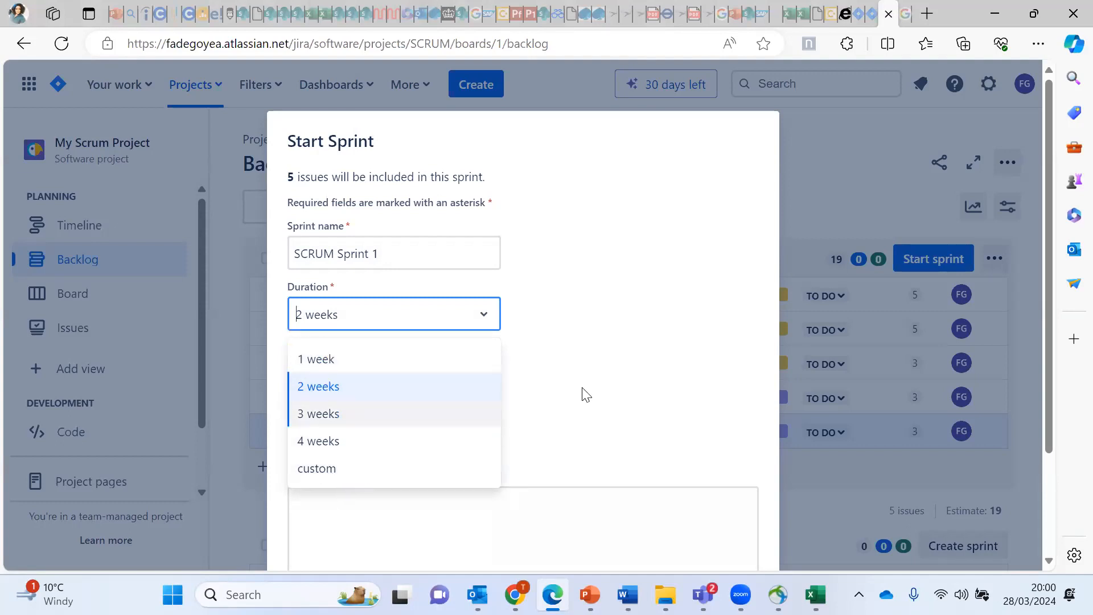
pyautogui.click(681, 325)
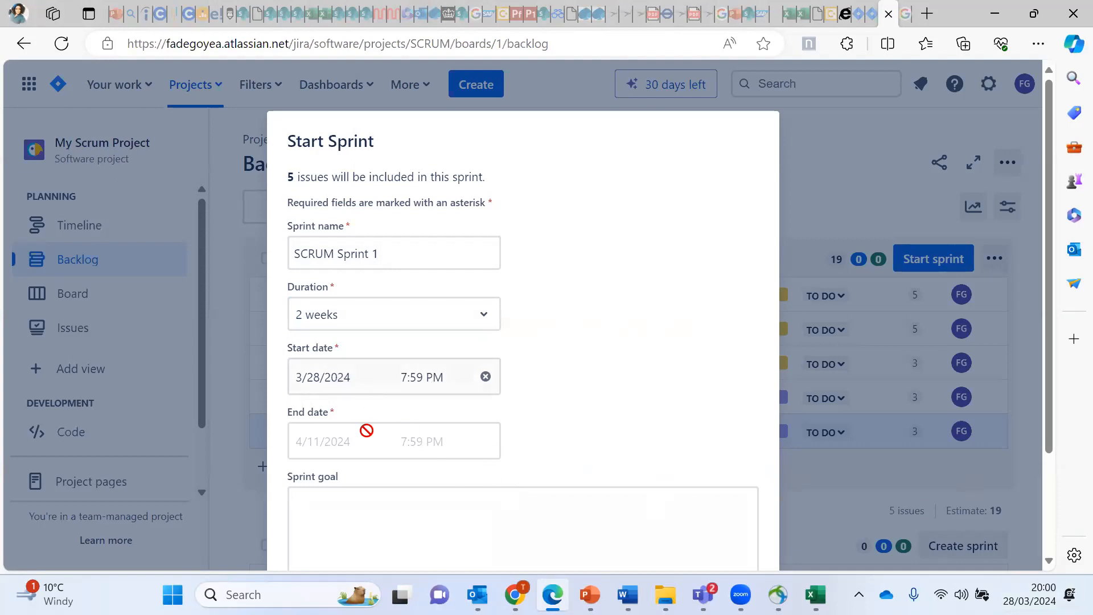
# Step: Enter the sprint goal 'Complete development of Registration and Login functionalities' and start SCRUM Sprint 1
pyautogui.click(450, 513)
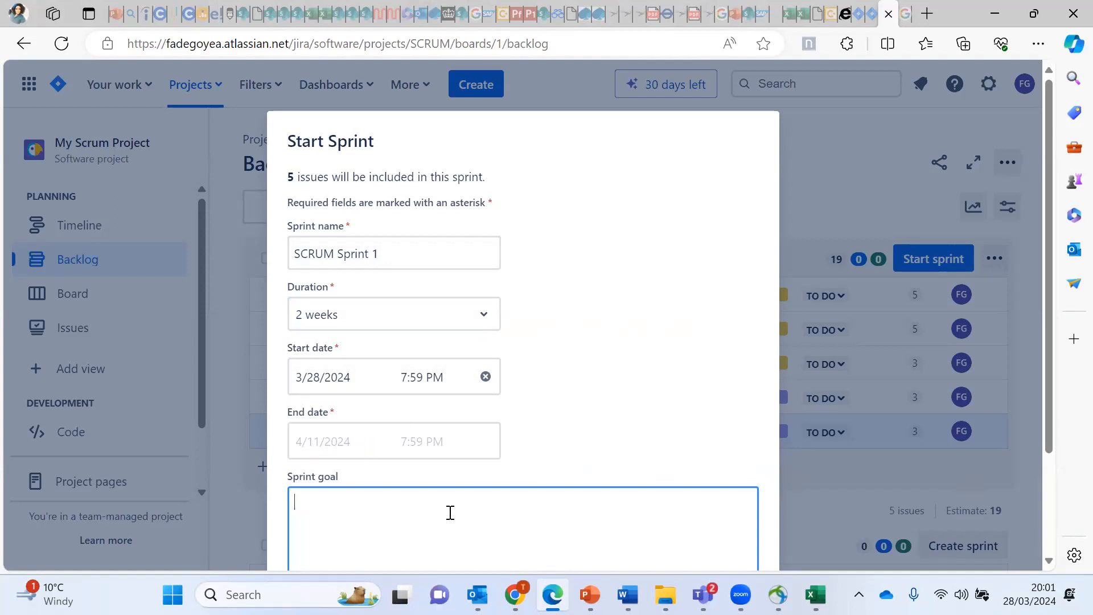
pyautogui.write('Complete development ')
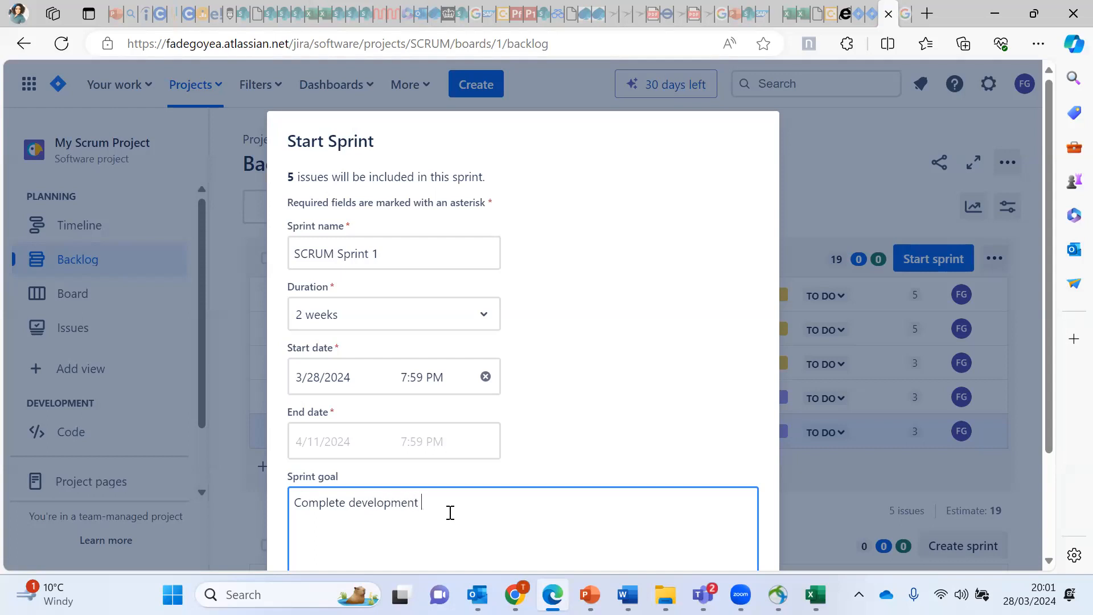
pyautogui.write('of Re')
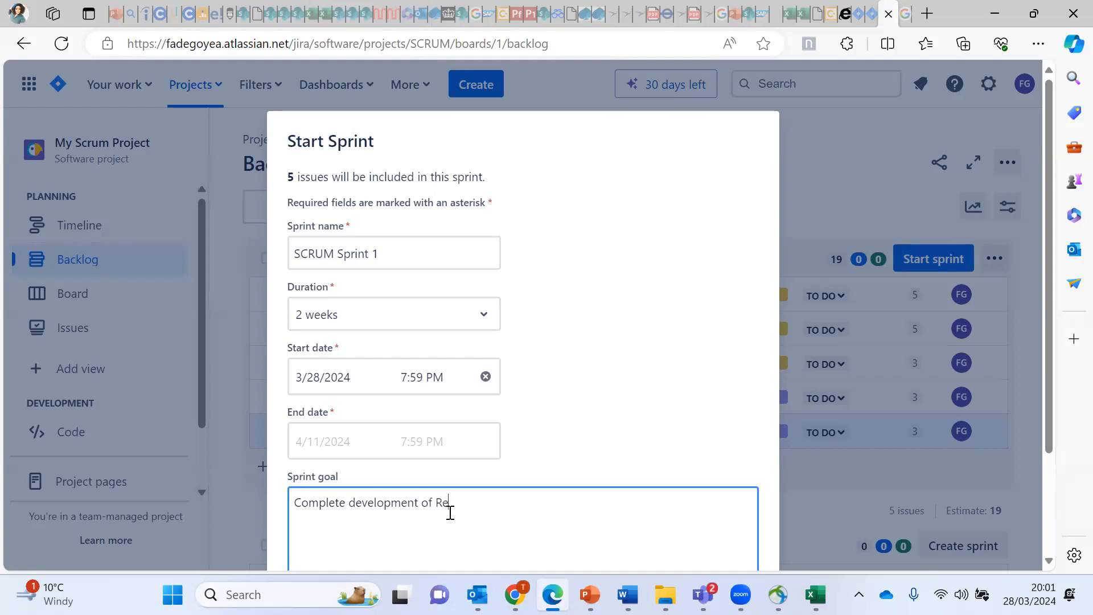
pyautogui.write('gistration and Login functionali')
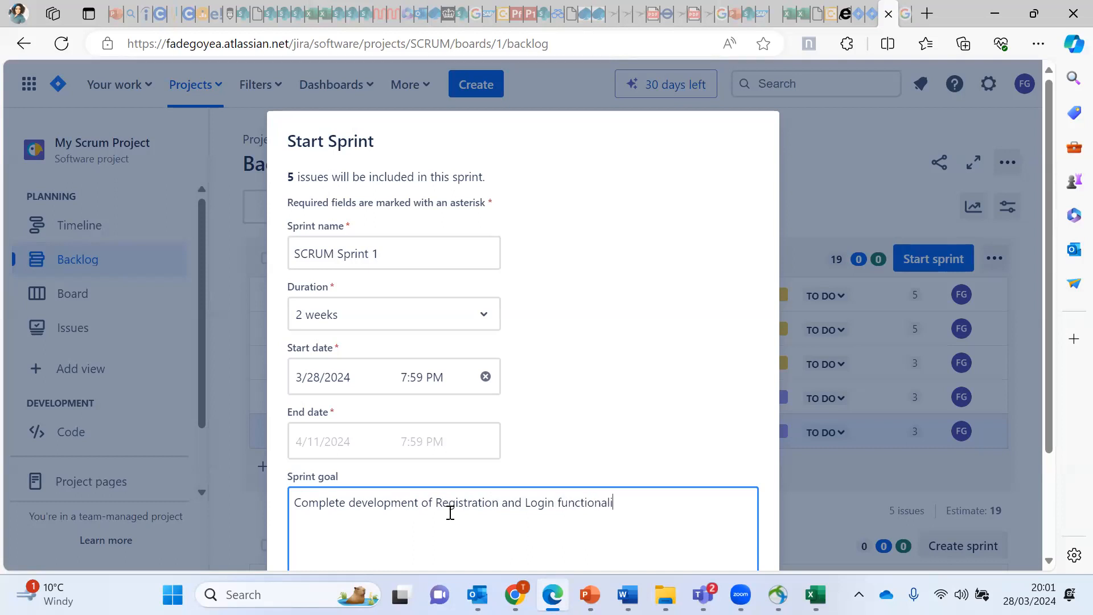
pyautogui.write('ties')
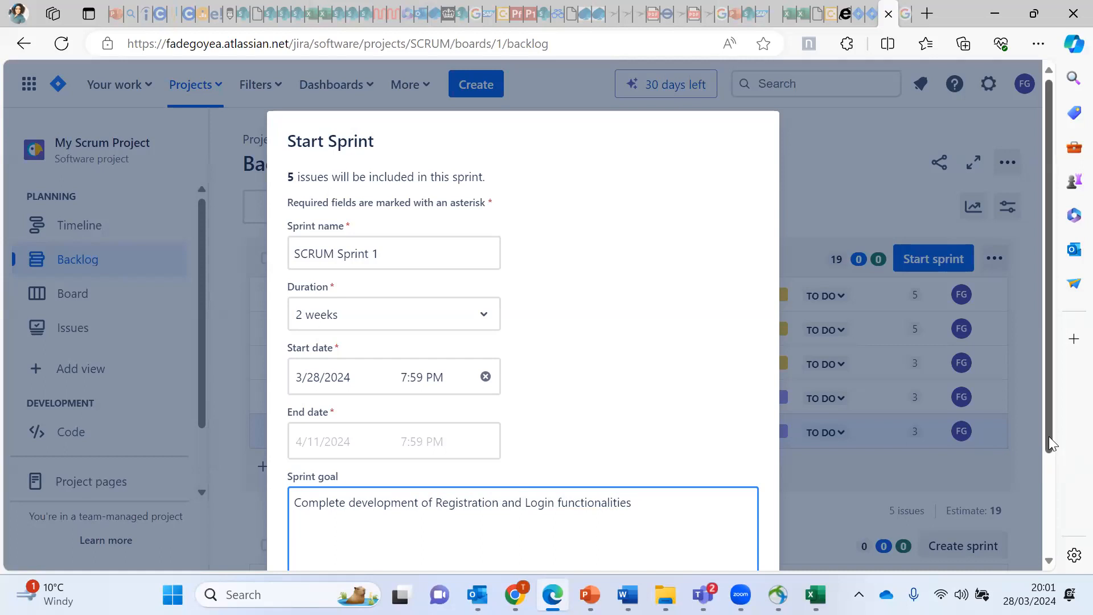
pyautogui.scroll(-3, 1056, 460)
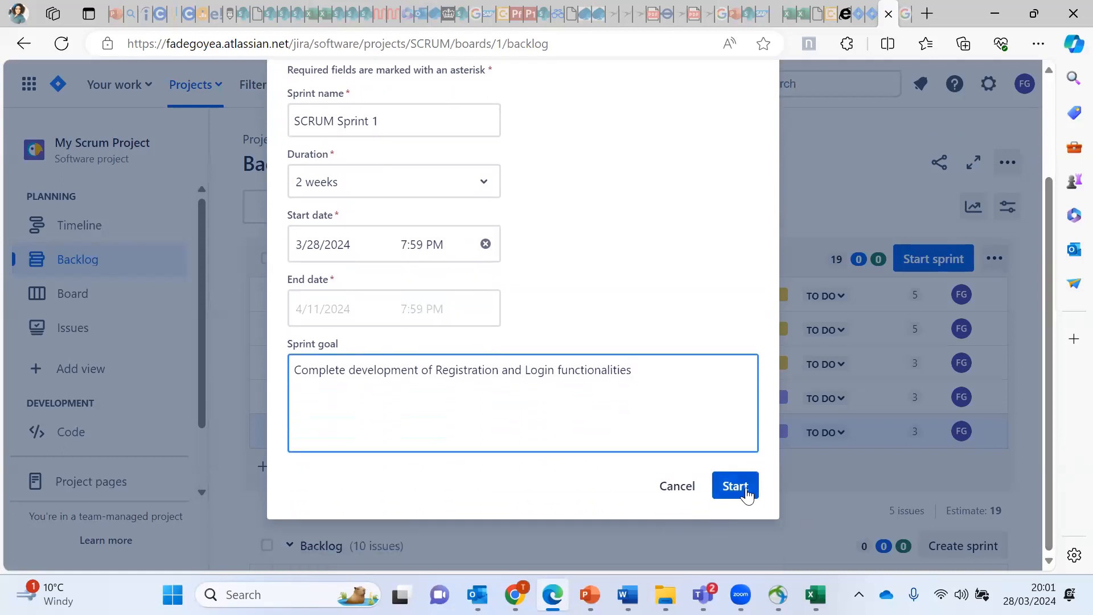
pyautogui.click(735, 489)
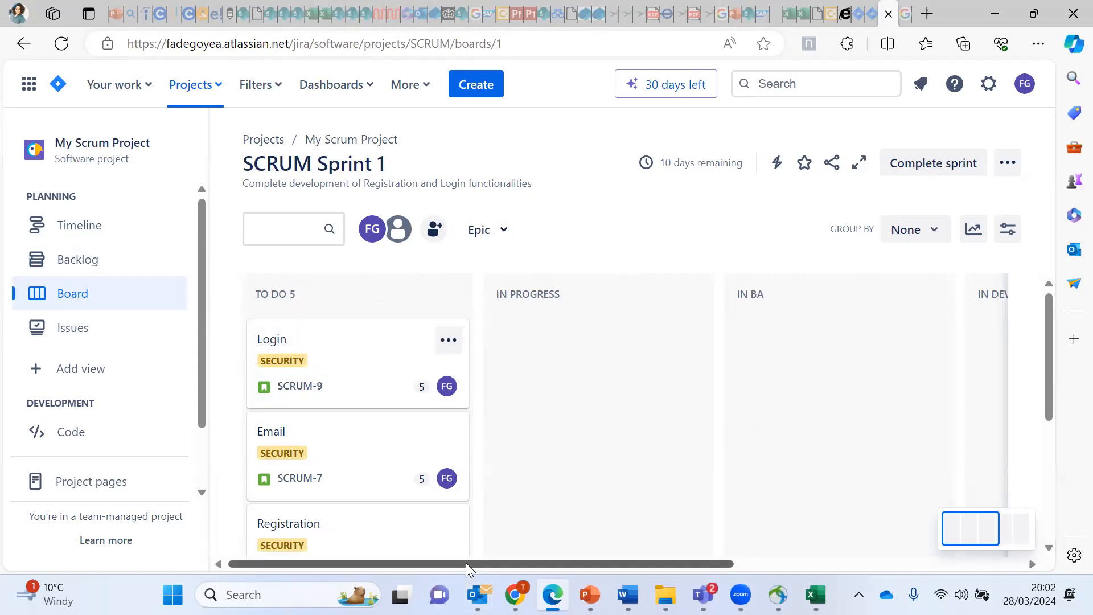
# Step: Scroll across the TO DO, IN PROGRESS, IN BA, IN DEV and DONE columns, cancelling an IN BA rename
pyautogui.moveTo(466, 562); pyautogui.dragTo(724, 554)
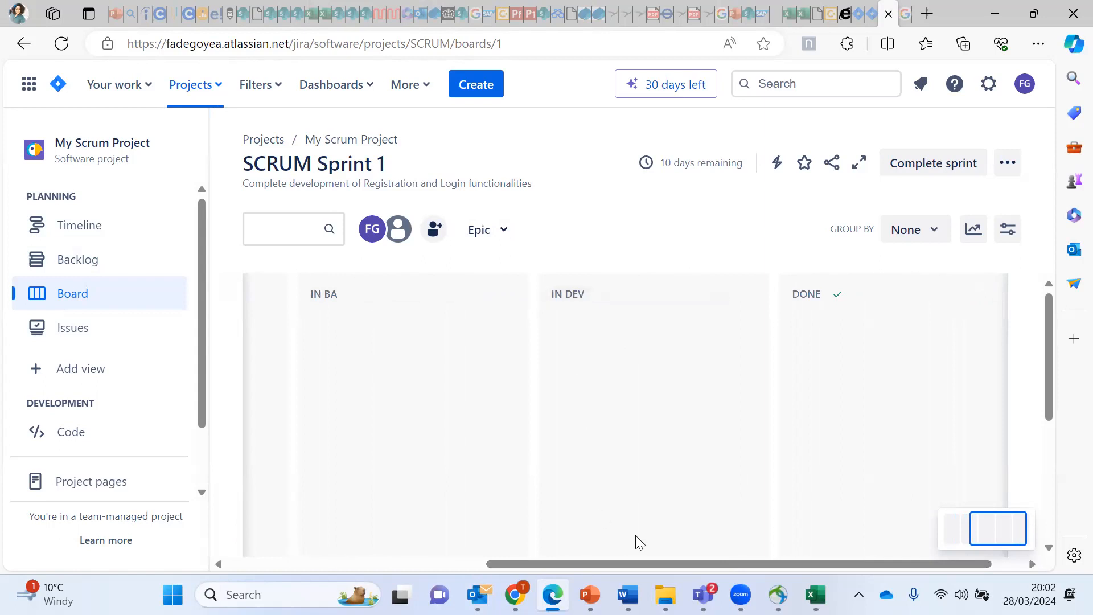
pyautogui.moveTo(647, 568); pyautogui.dragTo(505, 566)
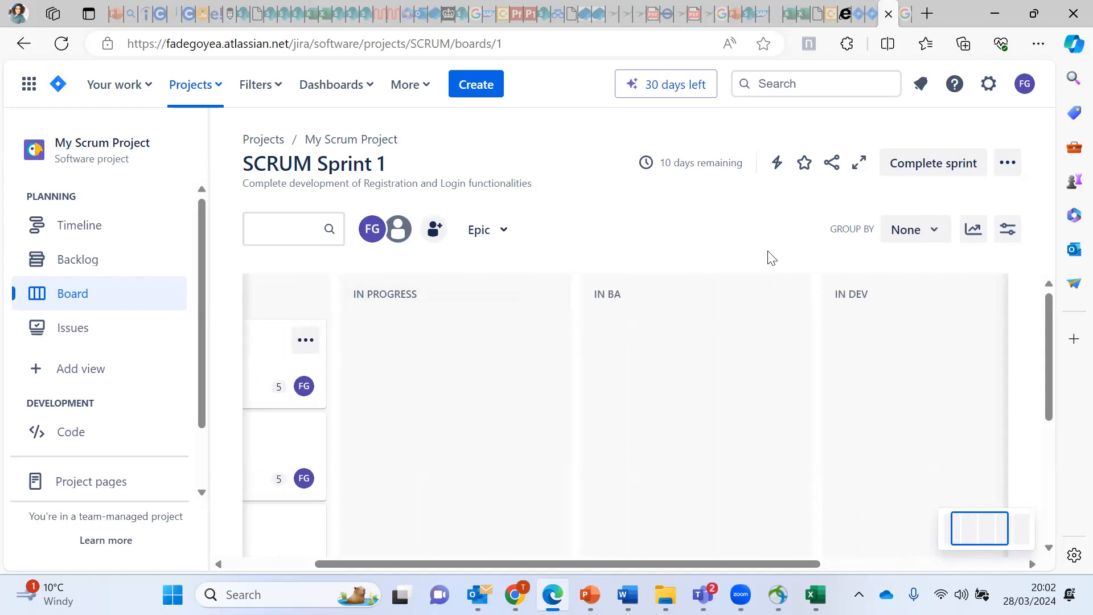
pyautogui.click(626, 291)
pyautogui.click(750, 218)
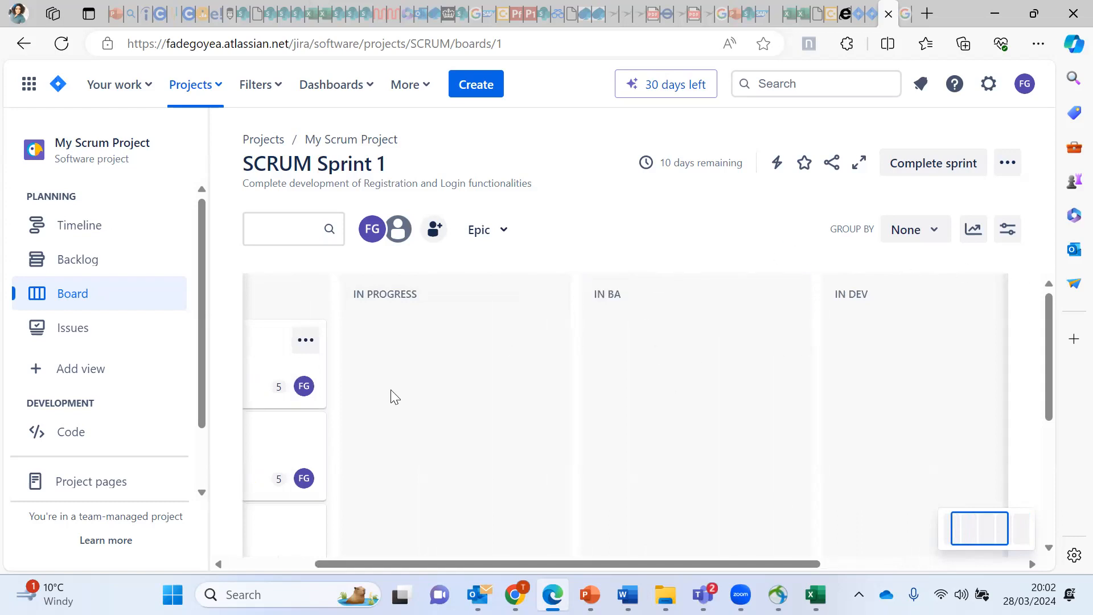
pyautogui.moveTo(426, 562); pyautogui.dragTo(246, 536)
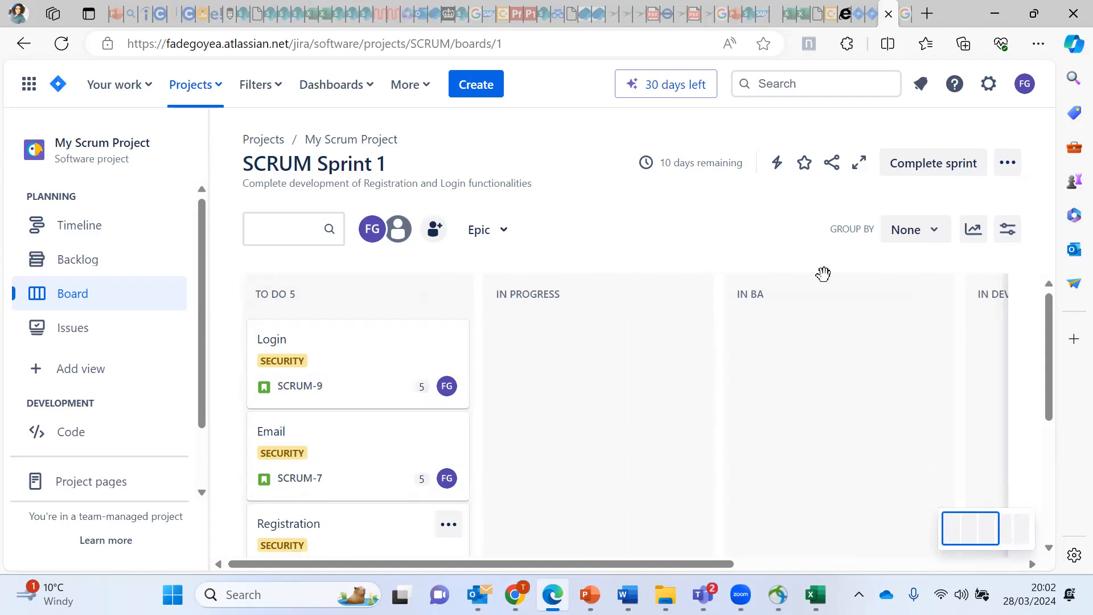
pyautogui.moveTo(665, 561); pyautogui.dragTo(926, 548)
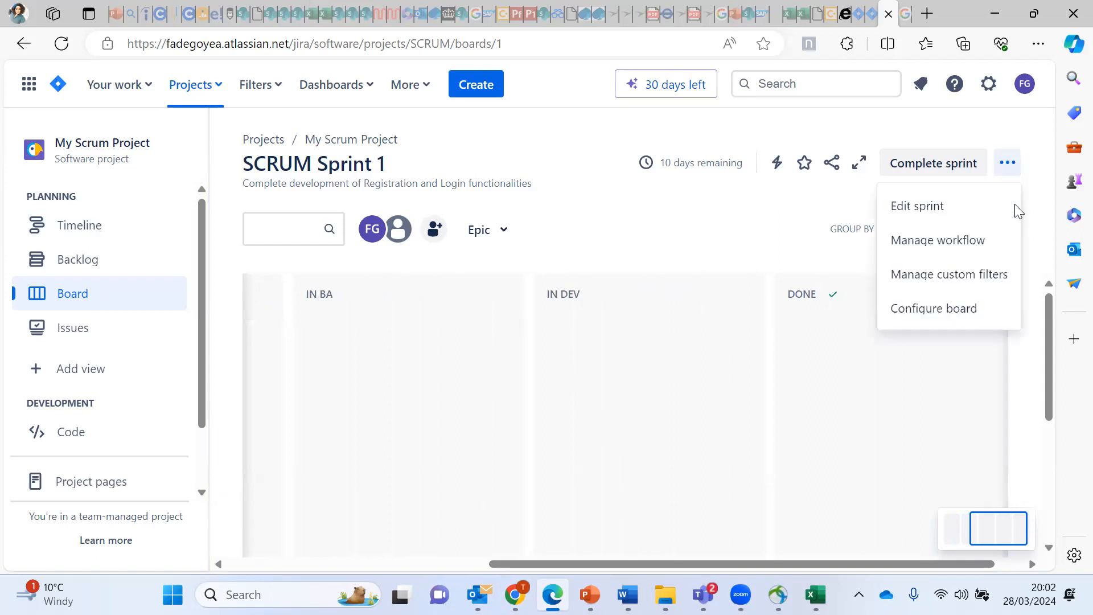
# Step: Choose Manage workflow from the board's menu to open the workflow editor
pyautogui.click(939, 242)
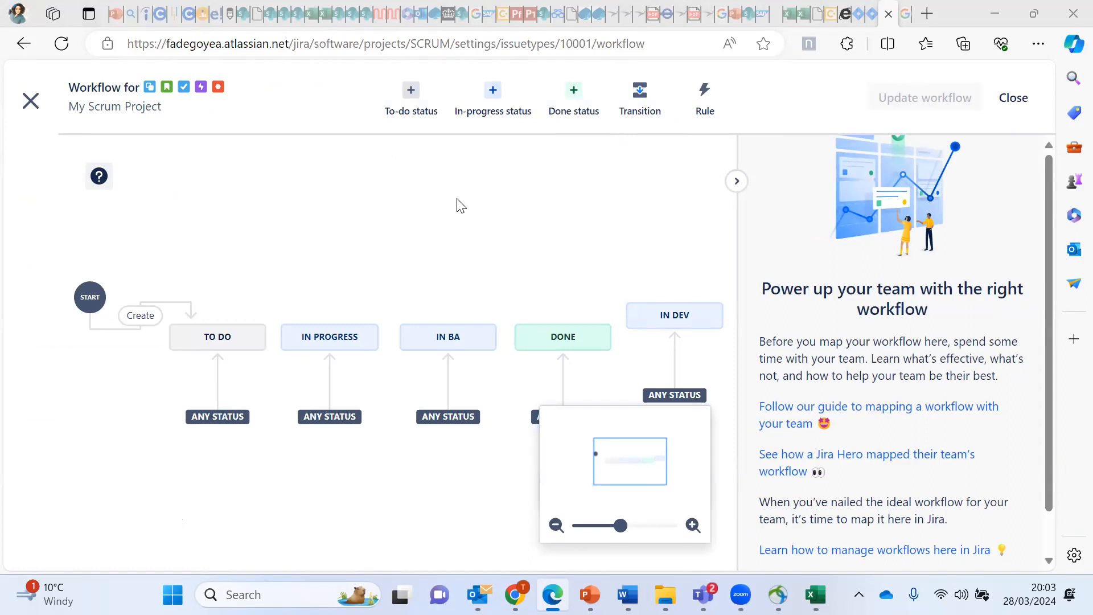
# Step: Create an 'In QA' in-progress status and drag IN DEV between IN BA and DONE
pyautogui.click(493, 102)
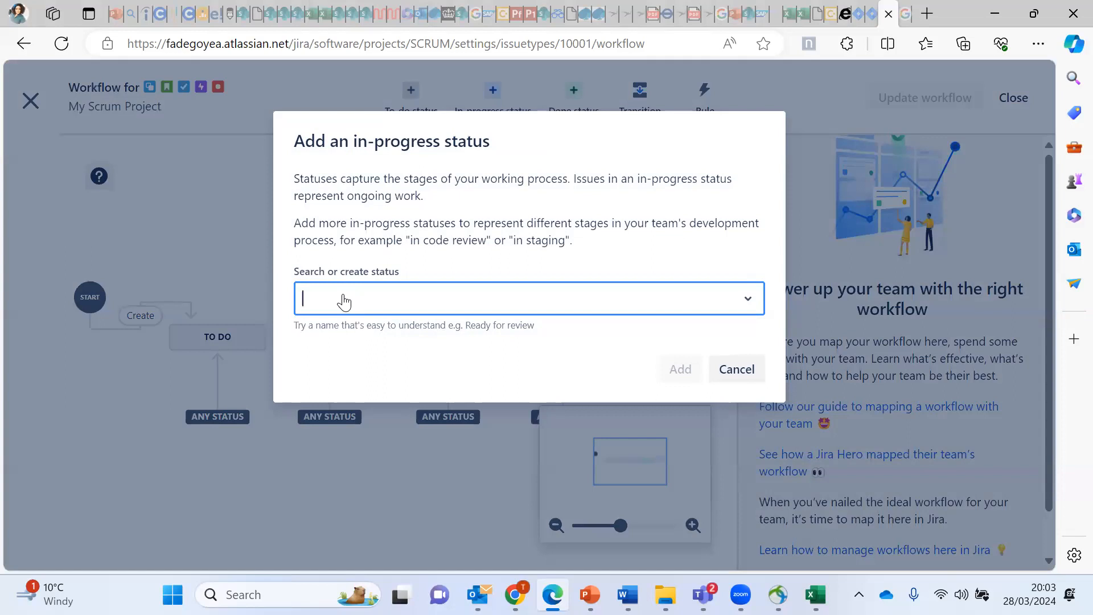
pyautogui.write('In QA')
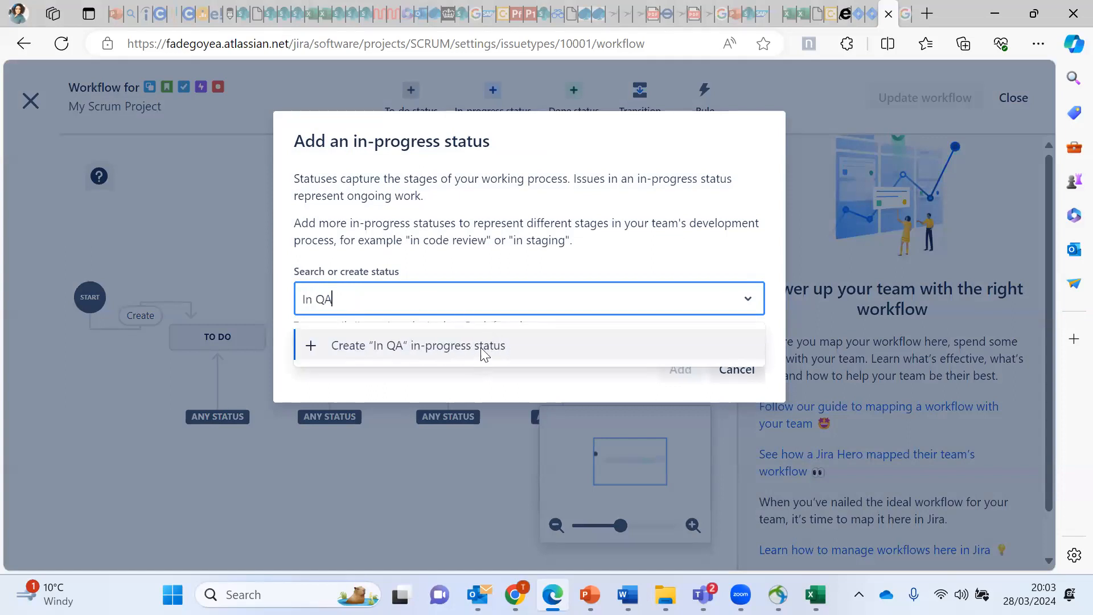
pyautogui.click(500, 349)
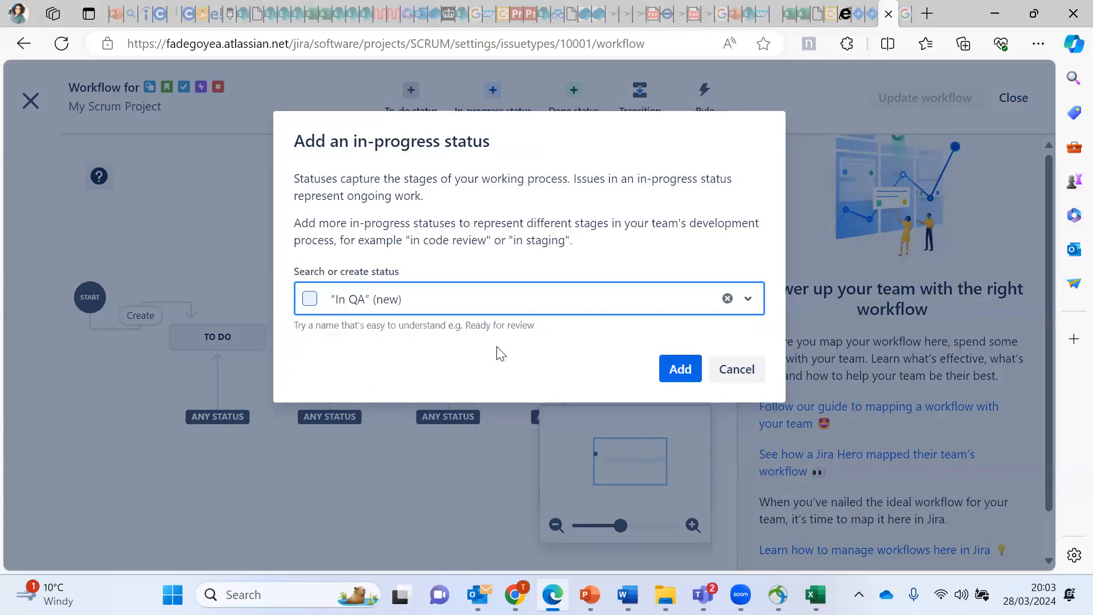
pyautogui.click(683, 373)
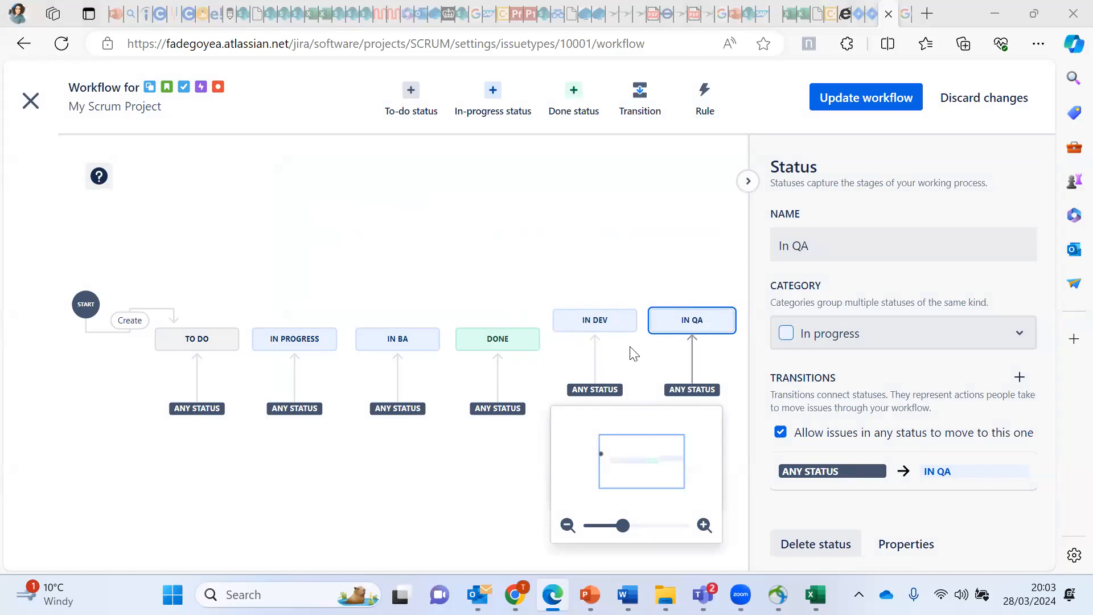
pyautogui.moveTo(595, 319); pyautogui.dragTo(621, 330)
pyautogui.moveTo(466, 339); pyautogui.dragTo(515, 336)
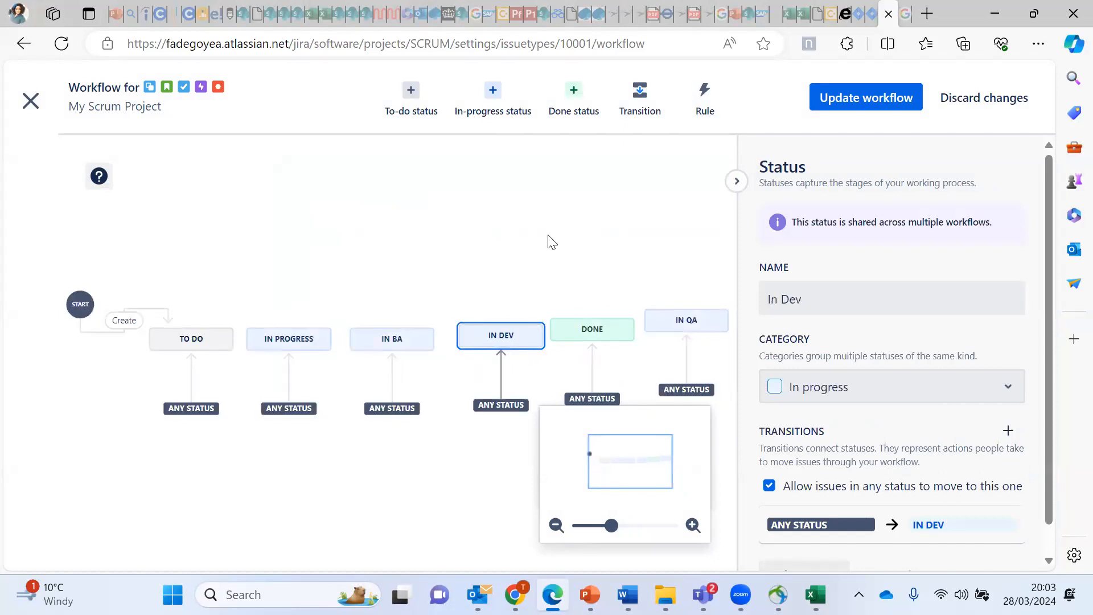
# Step: Update the workflow for all issue types, dismiss the confirmation, and exit the workflow editor
pyautogui.hotkey('ctrl', 's')
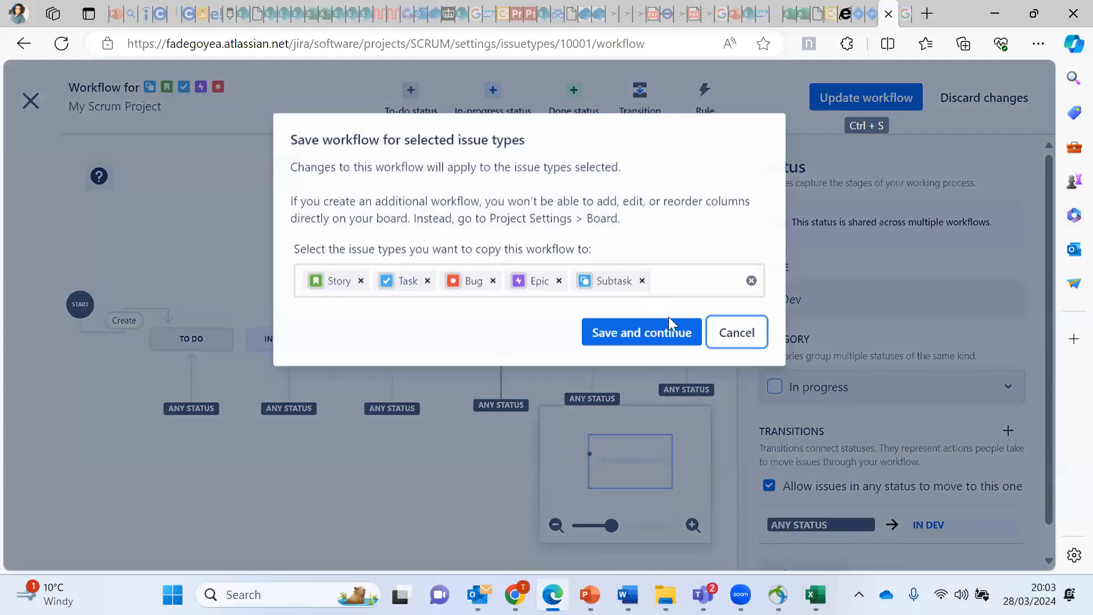
pyautogui.click(664, 329)
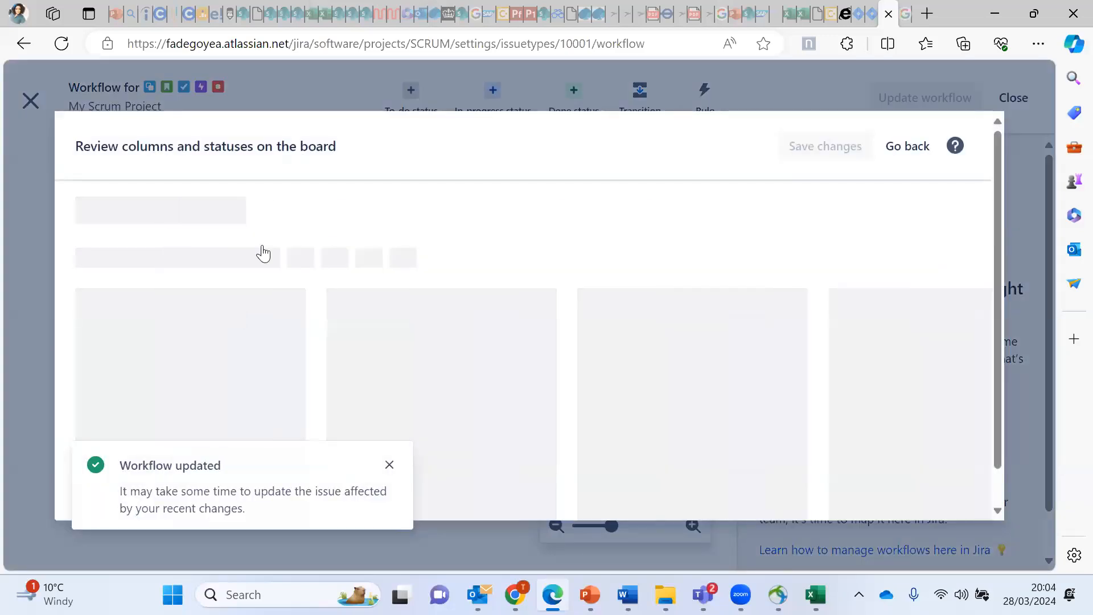
pyautogui.click(390, 469)
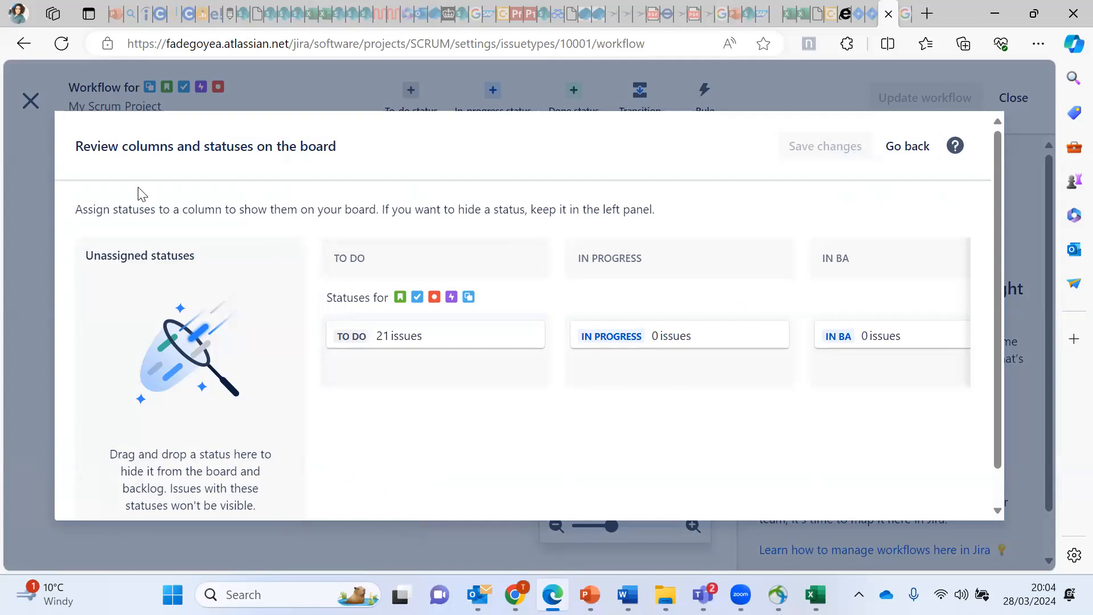
pyautogui.click(907, 146)
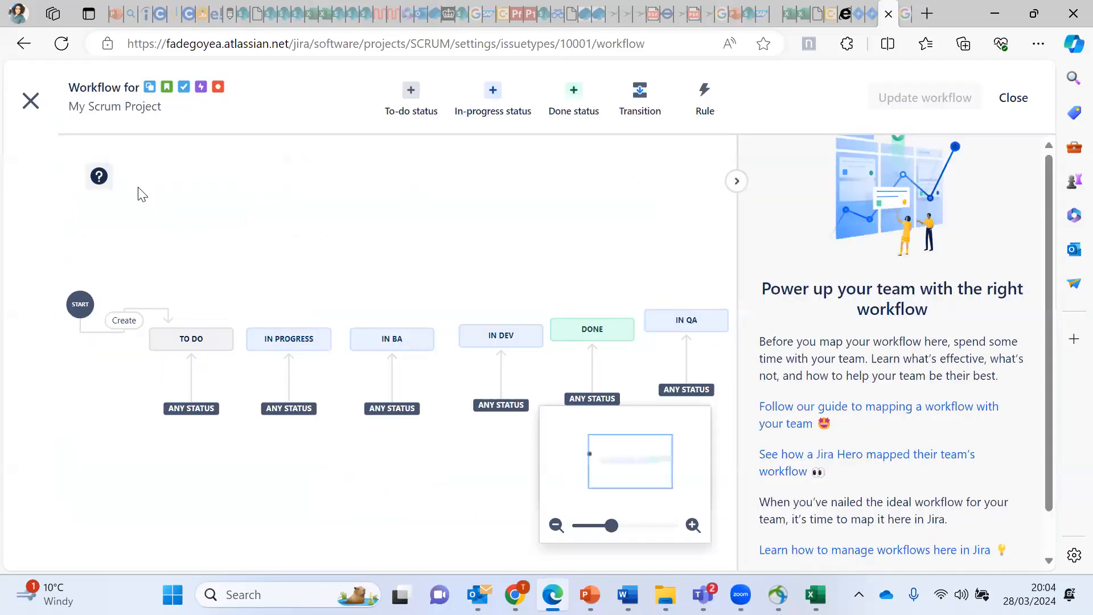
pyautogui.click(1045, 105)
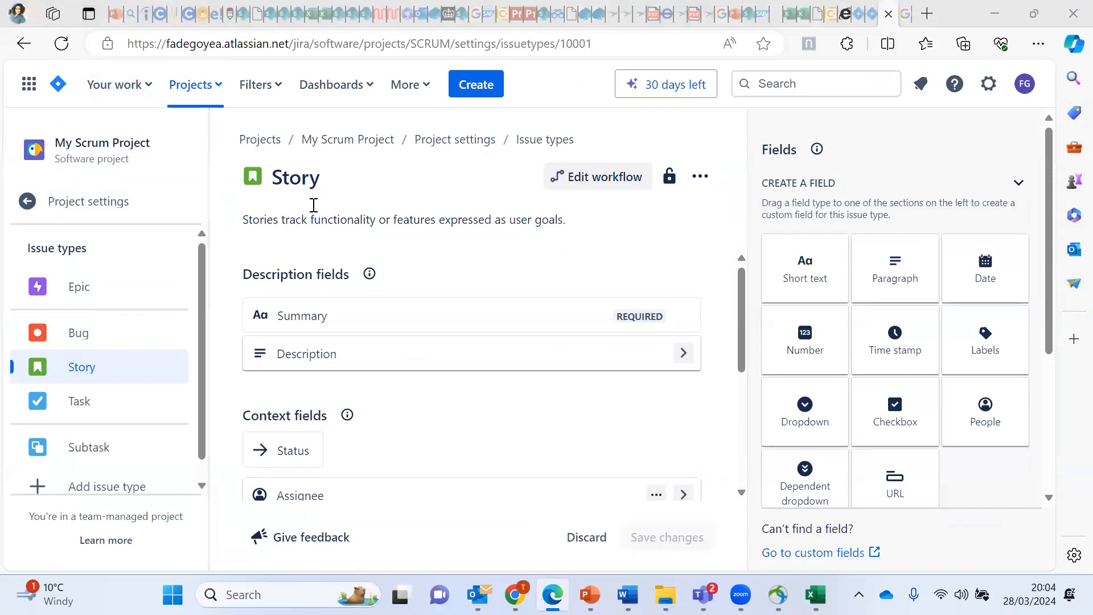
# Step: Open My Scrum Project's board from recent projects and drag the IN QA column ahead of DONE
pyautogui.click(216, 88)
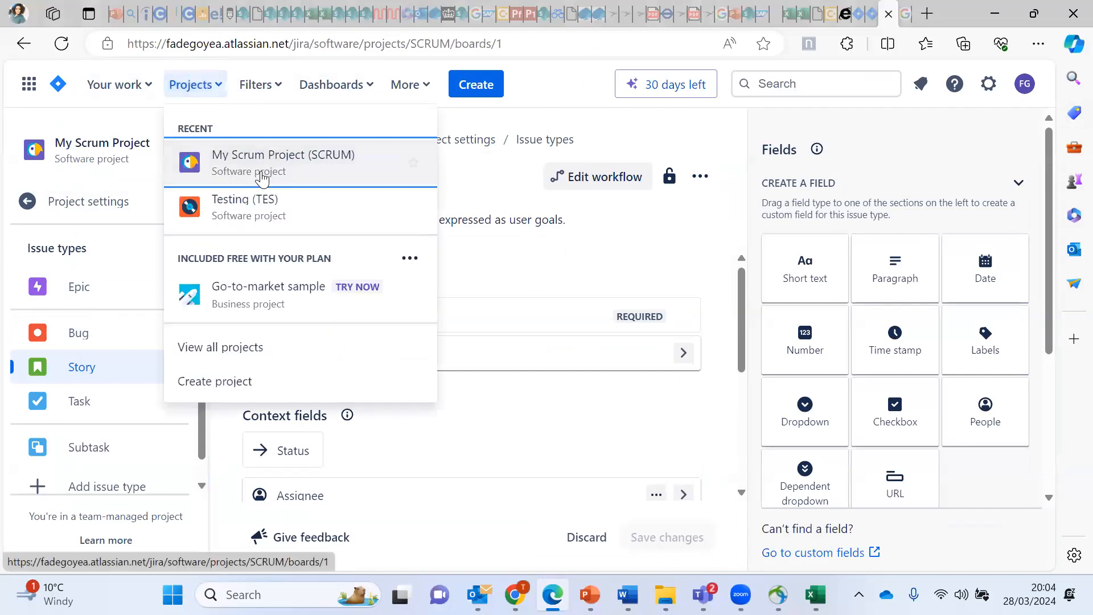
pyautogui.click(265, 177)
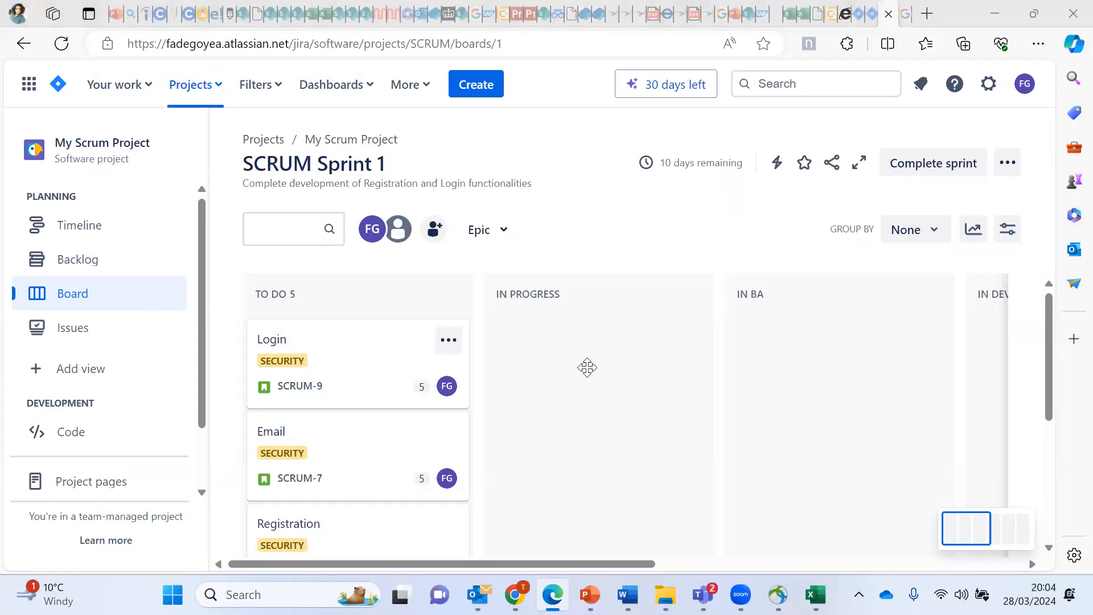
pyautogui.moveTo(448, 562); pyautogui.dragTo(802, 541)
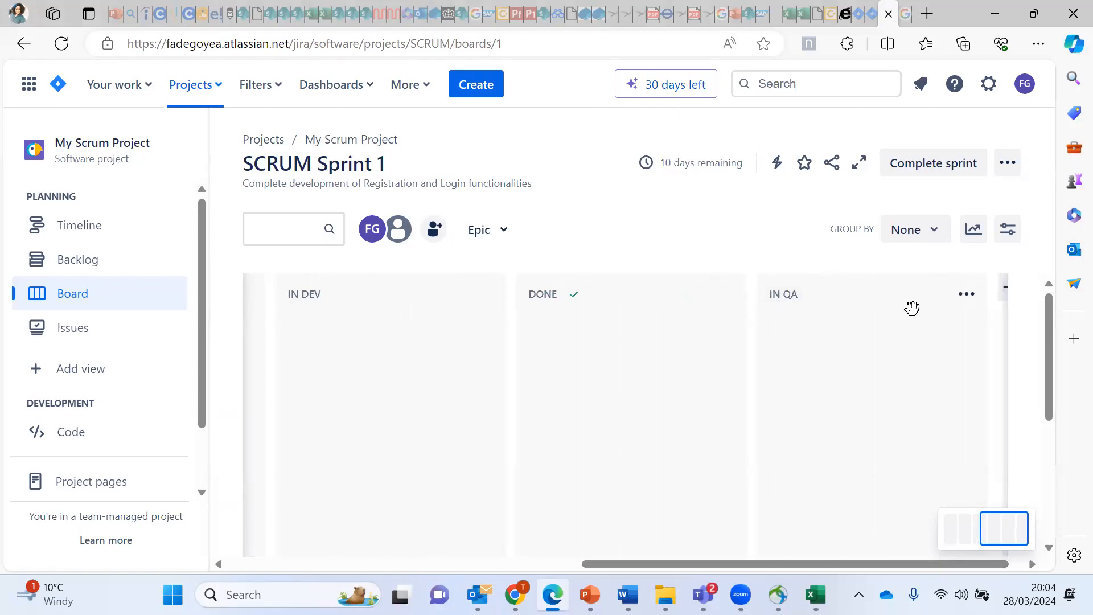
pyautogui.moveTo(763, 305); pyautogui.dragTo(571, 310)
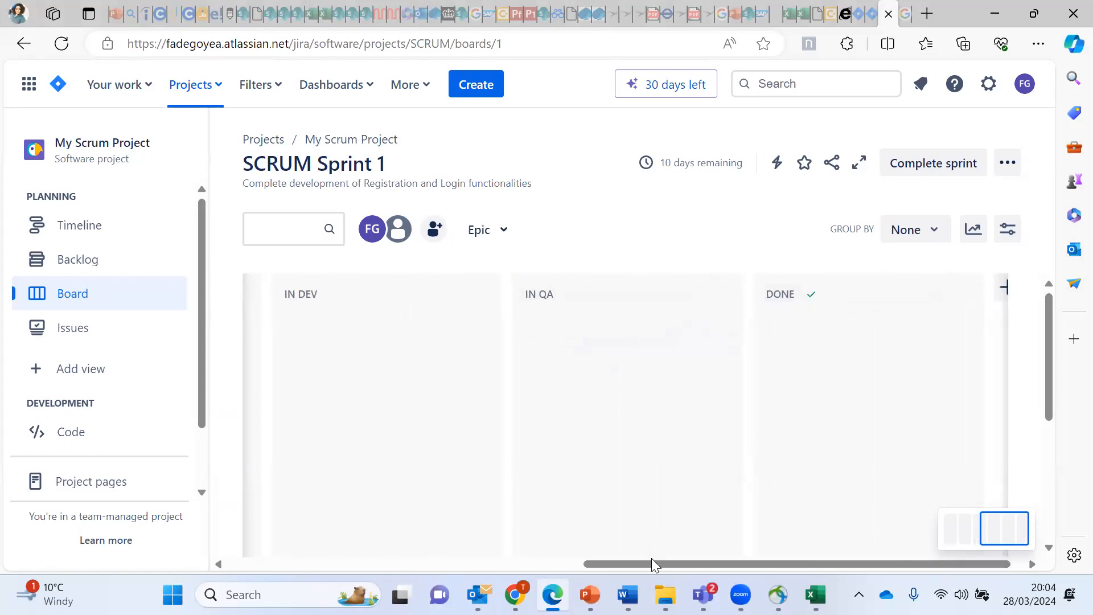
pyautogui.moveTo(659, 561); pyautogui.dragTo(805, 556)
pyautogui.moveTo(672, 549); pyautogui.dragTo(451, 524)
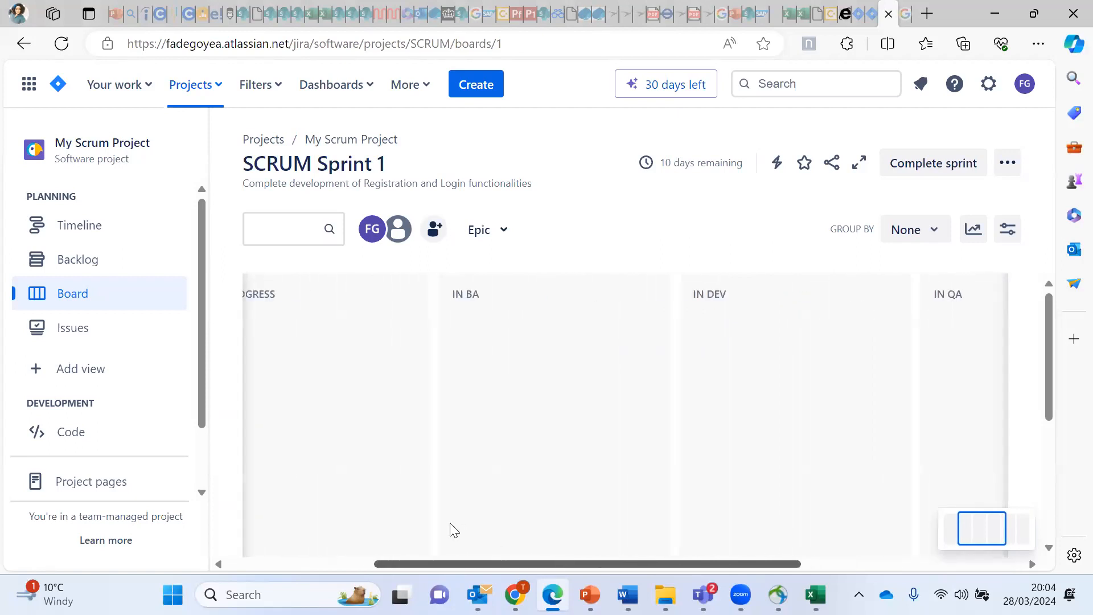
pyautogui.moveTo(491, 561); pyautogui.dragTo(300, 568)
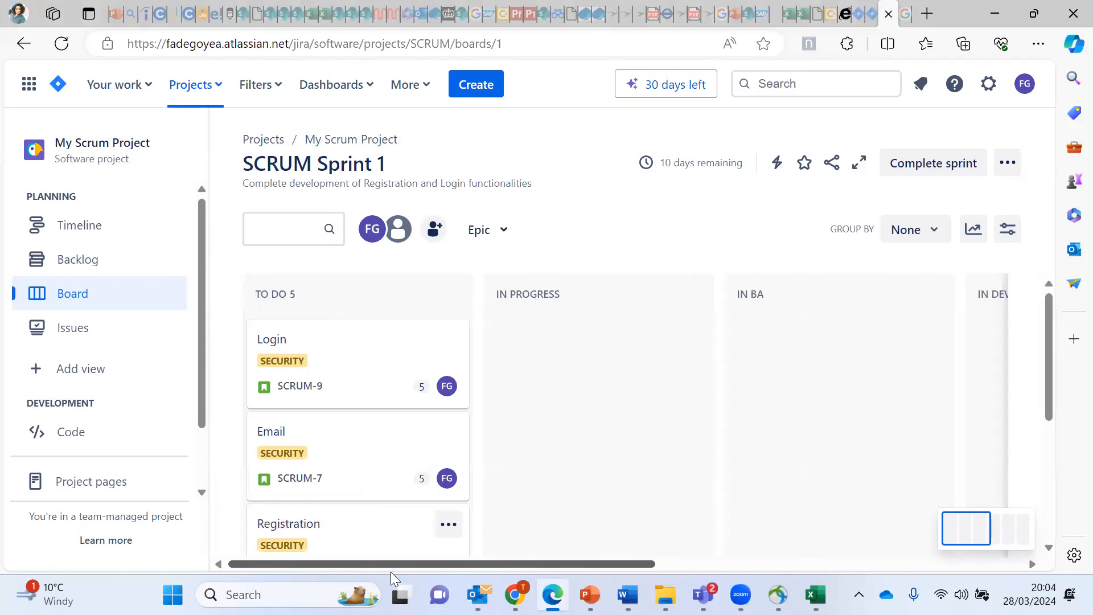
pyautogui.moveTo(389, 560); pyautogui.dragTo(359, 547)
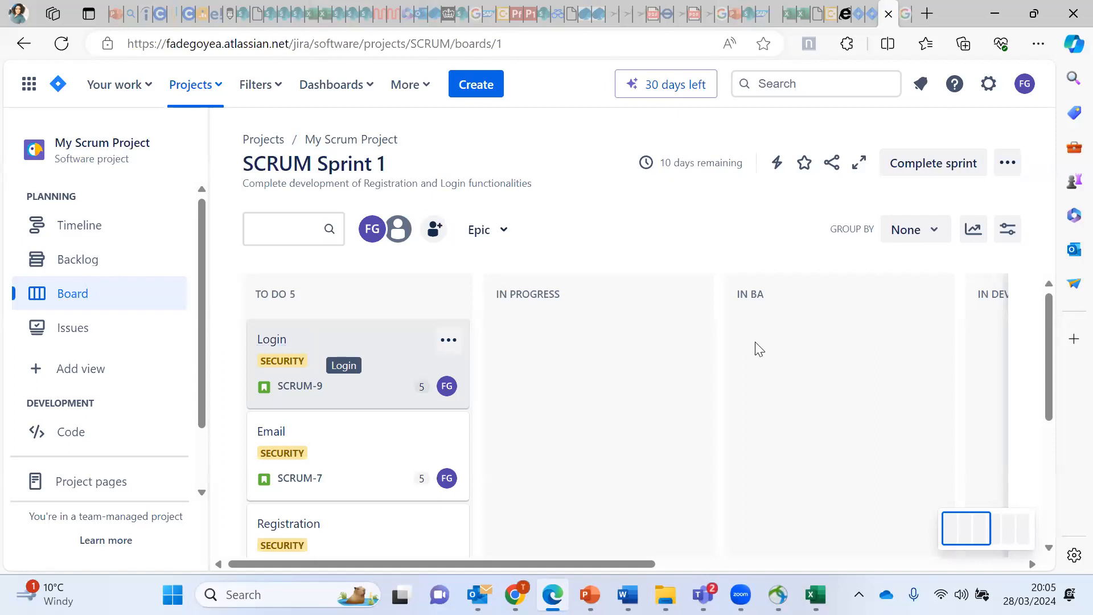
# Step: Open the Backlog and scroll through SCRUM Sprint 1's five issues and the ten-issue Backlog
pyautogui.click(75, 267)
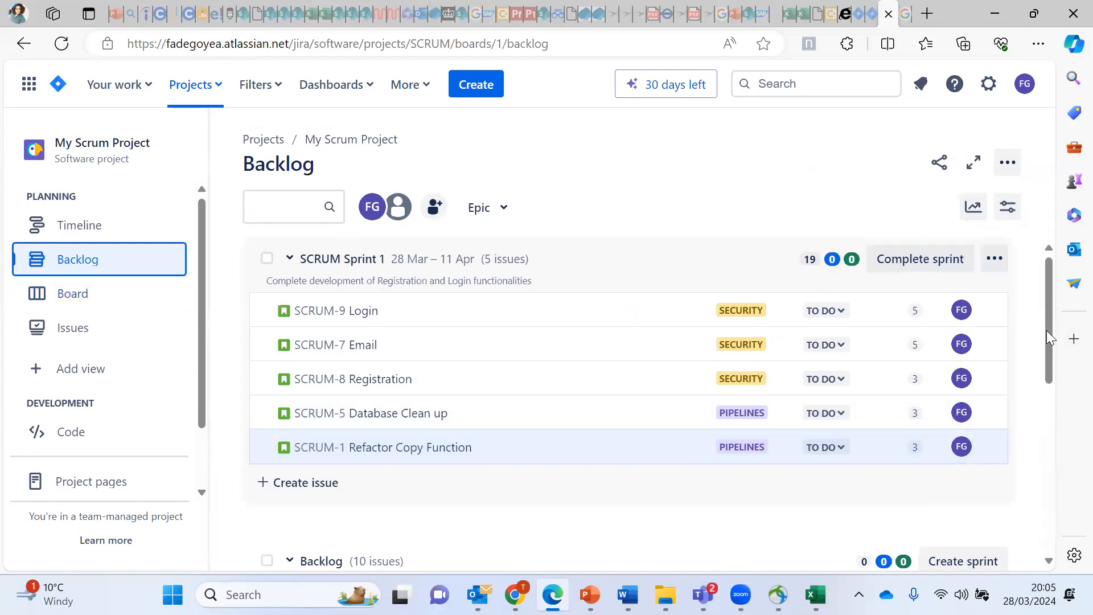
pyautogui.scroll(-3, 1068, 411)
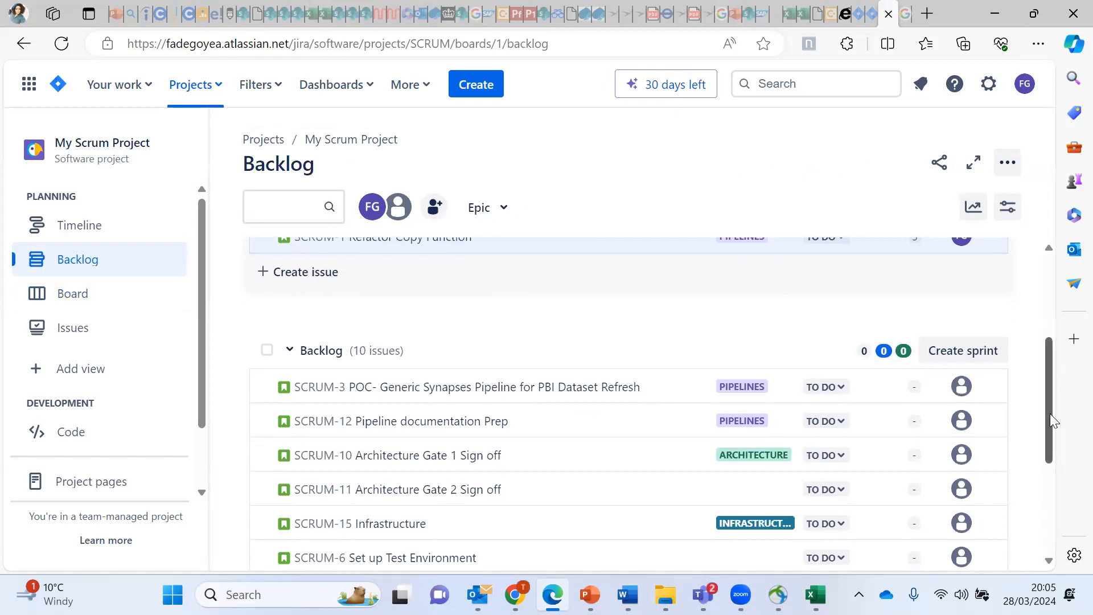
pyautogui.moveTo(1050, 413); pyautogui.dragTo(1045, 307)
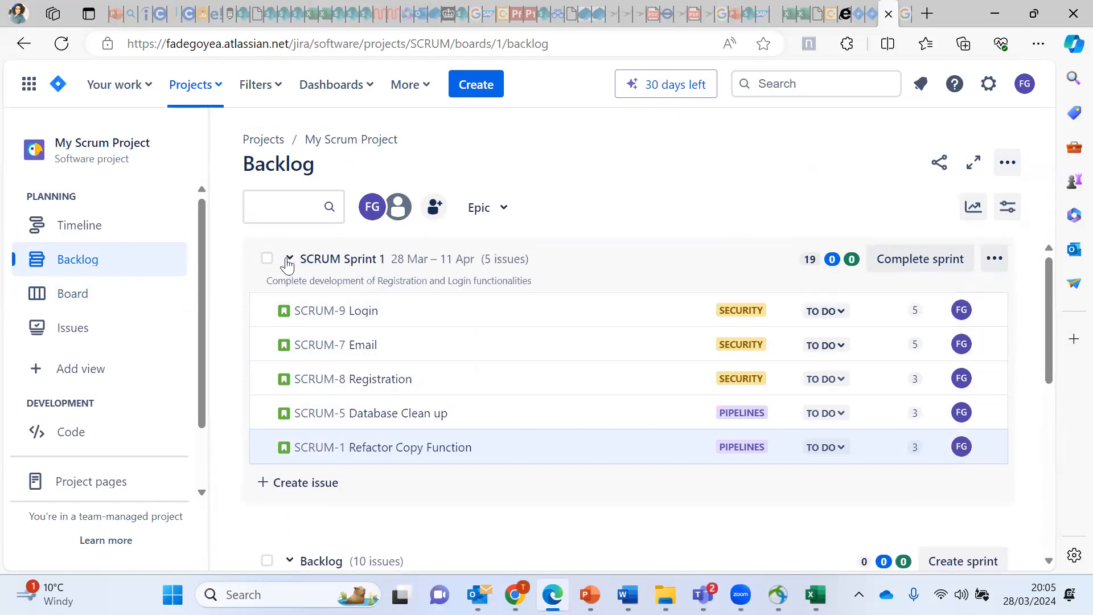
pyautogui.click(61, 303)
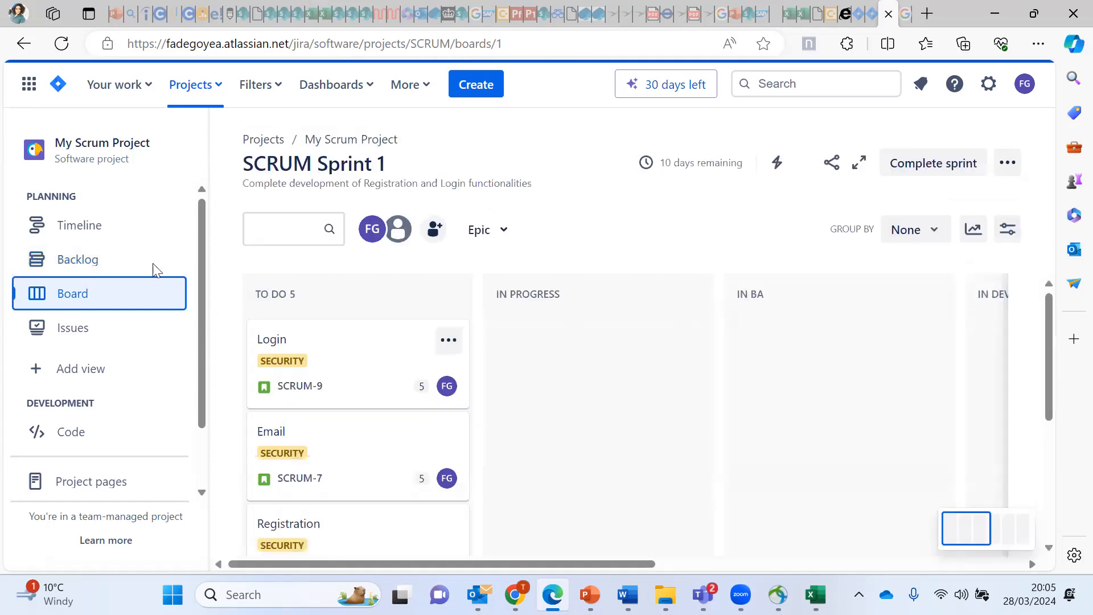
pyautogui.click(81, 262)
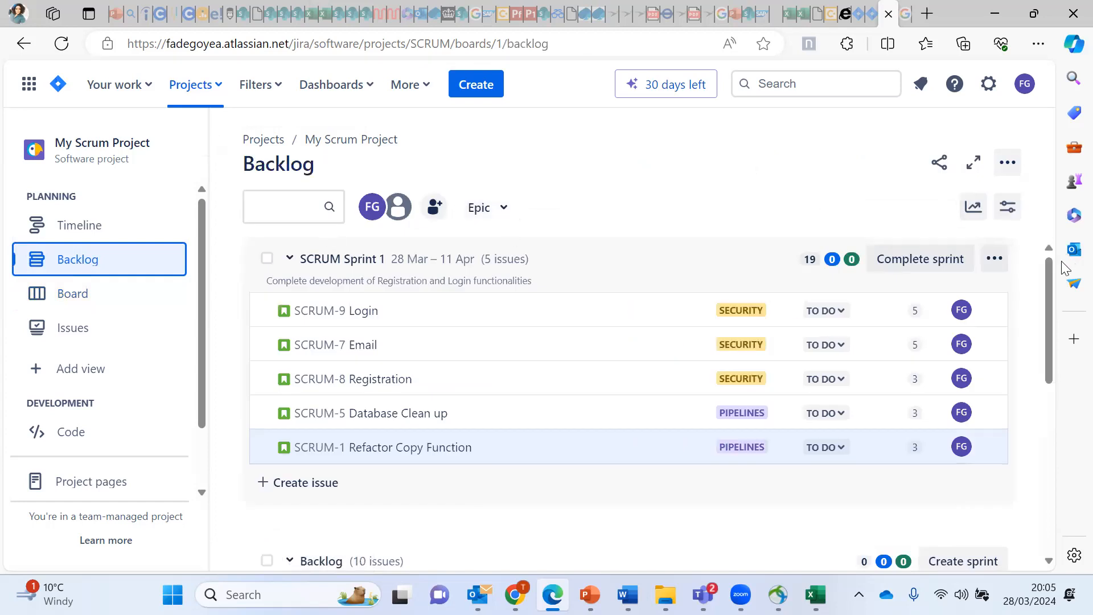
pyautogui.moveTo(1050, 299)
pyautogui.mouseDown()
pyautogui.moveTo(1048, 355)
pyautogui.moveTo(1043, 303)
pyautogui.mouseUp()
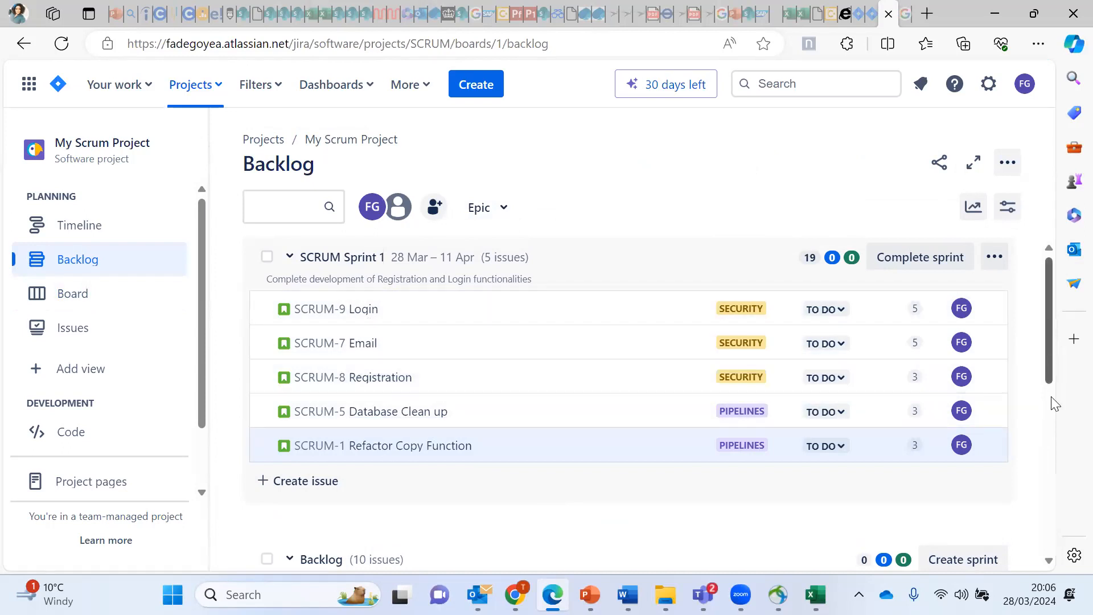
pyautogui.scroll(-5, 1052, 399)
pyautogui.scroll(4, 1059, 393)
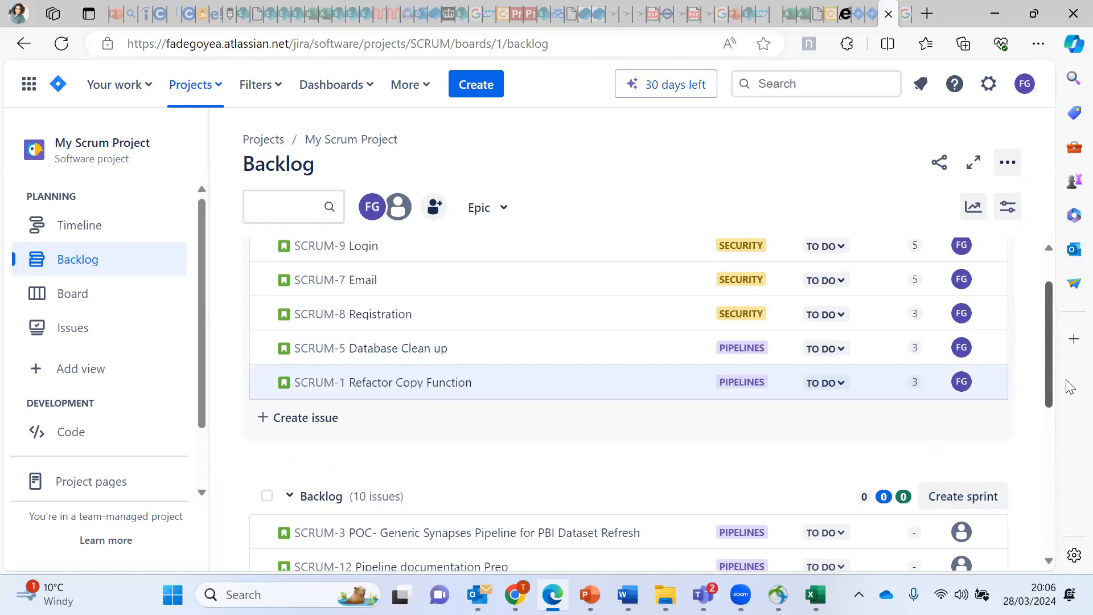
# Step: Drag the SCRUM-9 Login card from TO DO to IN PROGRESS, then return to the Backlog
pyautogui.click(68, 308)
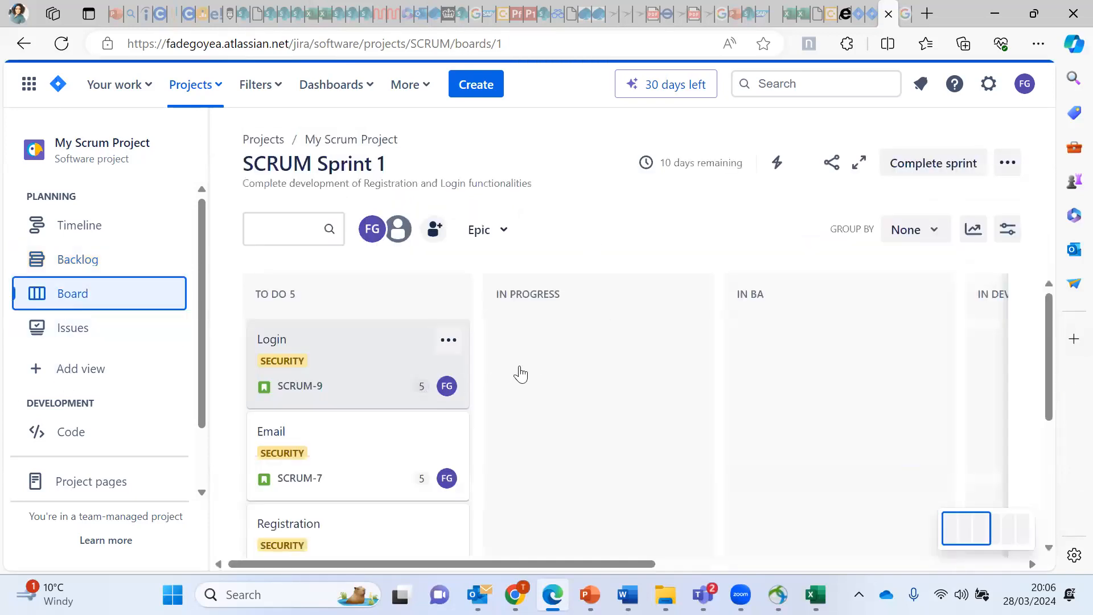
pyautogui.moveTo(321, 340); pyautogui.dragTo(560, 354)
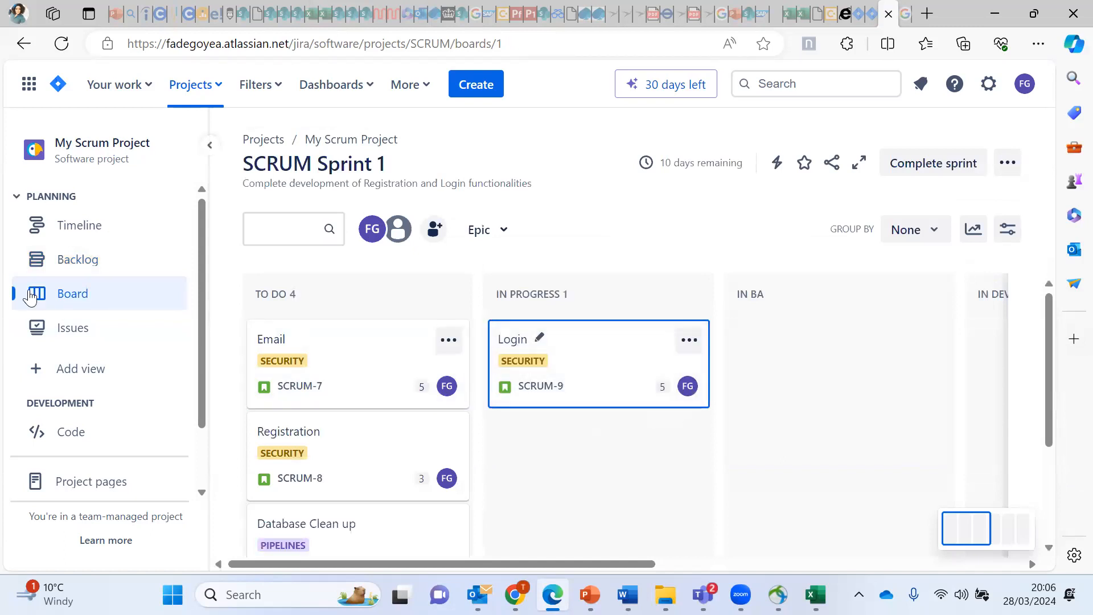
pyautogui.click(79, 267)
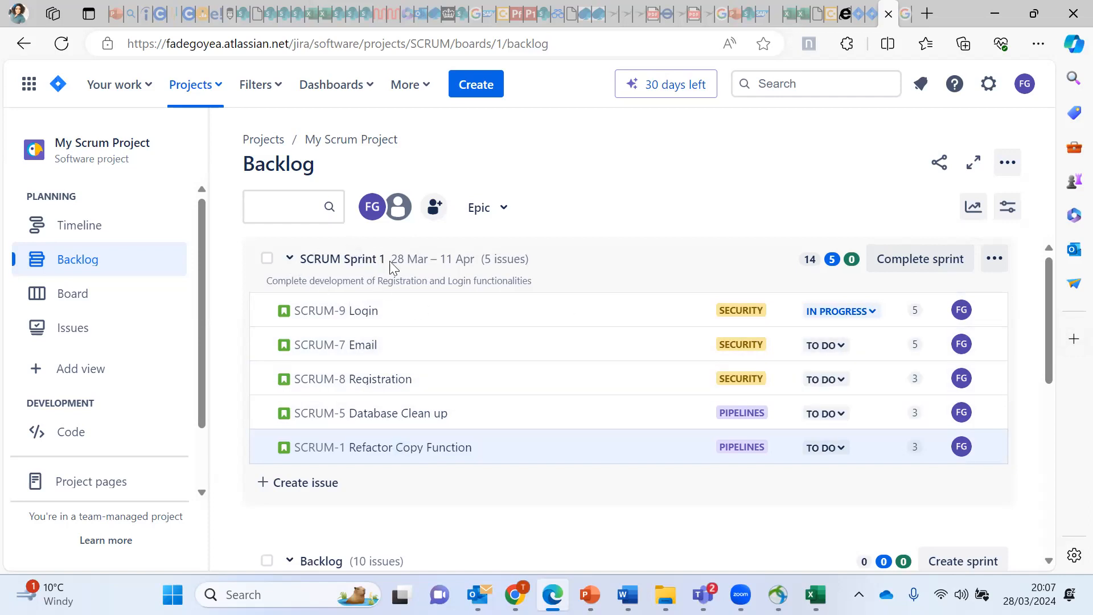
pyautogui.click(289, 260)
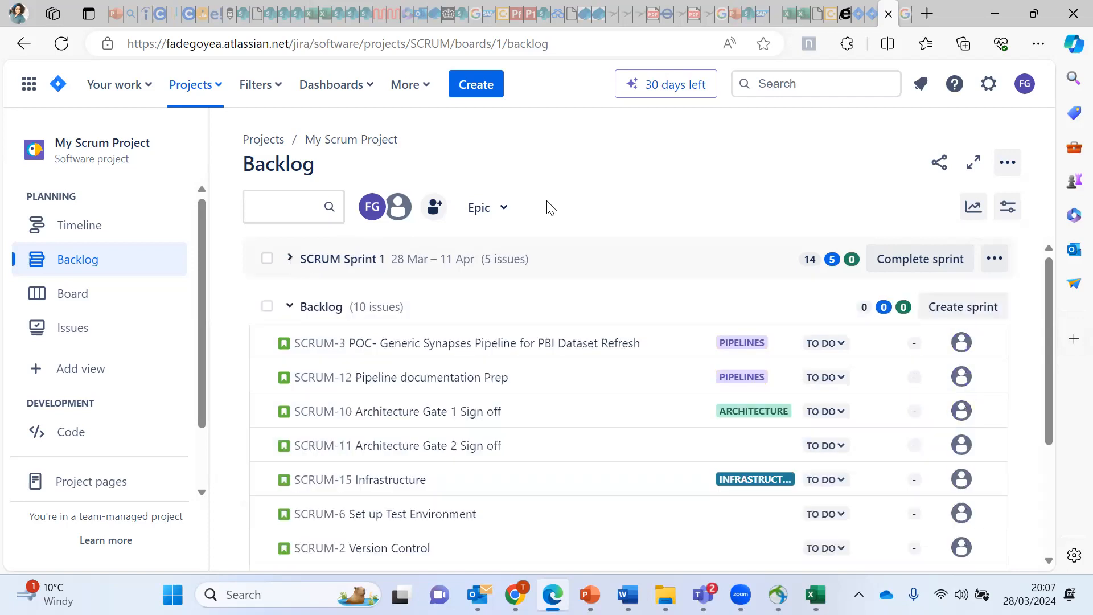
pyautogui.scroll(-2, 1047, 358)
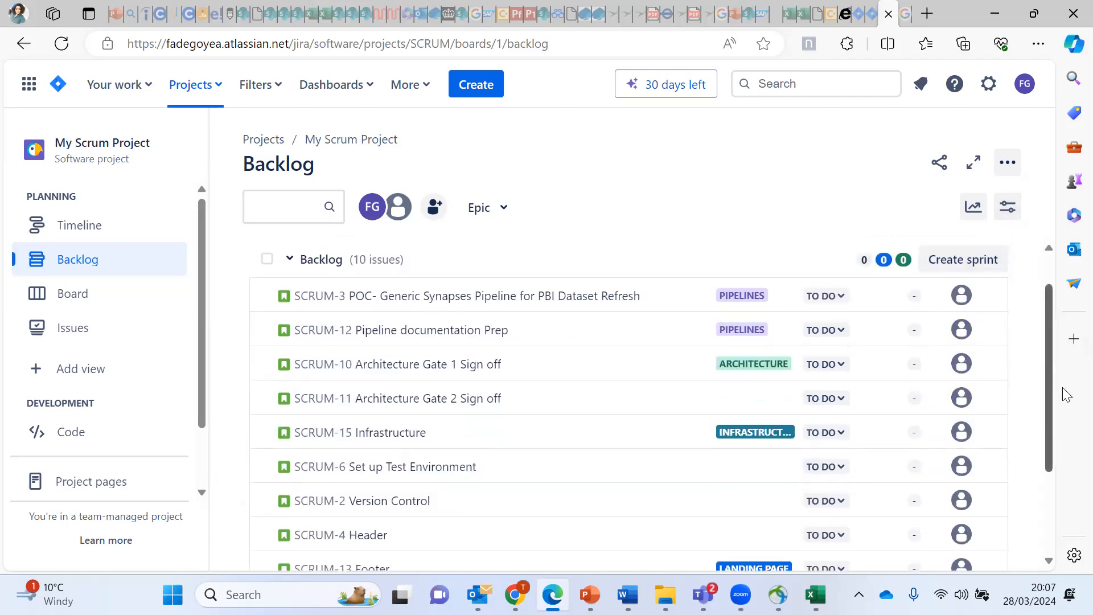
pyautogui.scroll(2, 1047, 358)
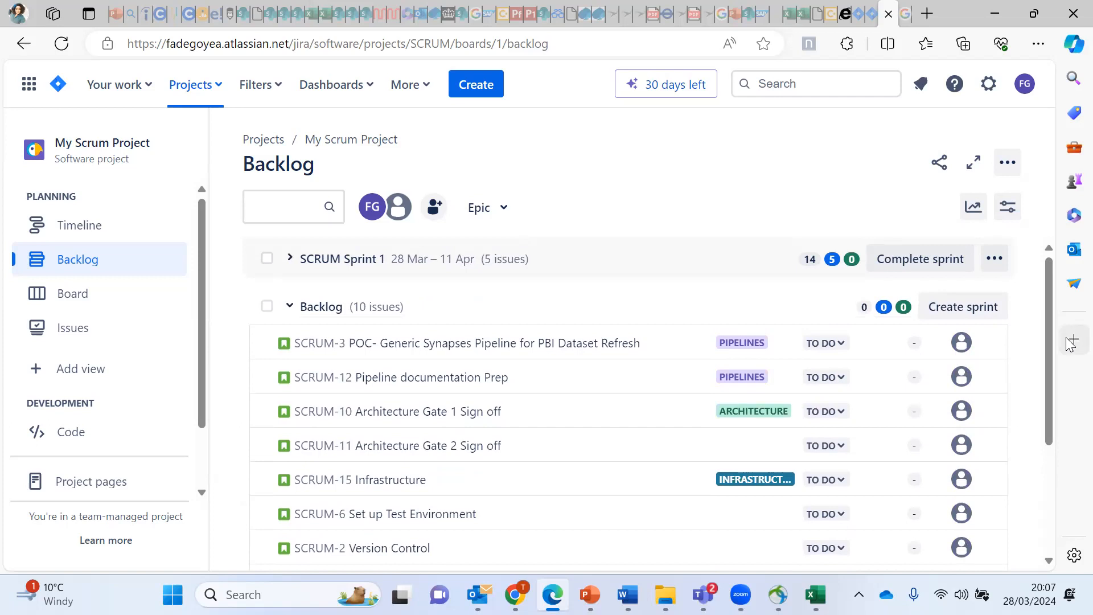
pyautogui.click(291, 259)
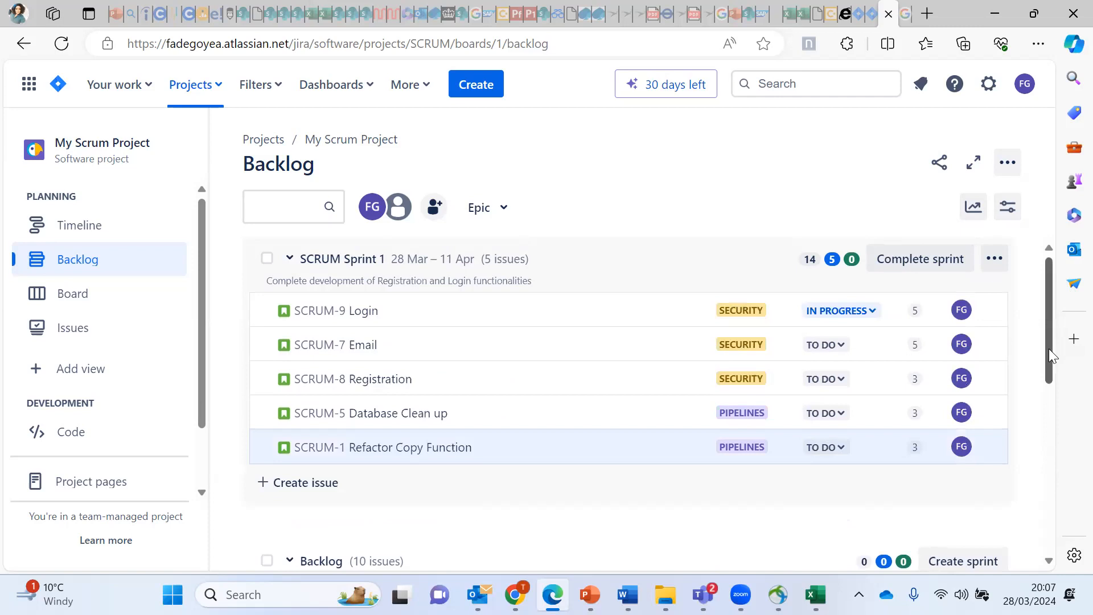
pyautogui.moveTo(1049, 348); pyautogui.dragTo(1060, 396)
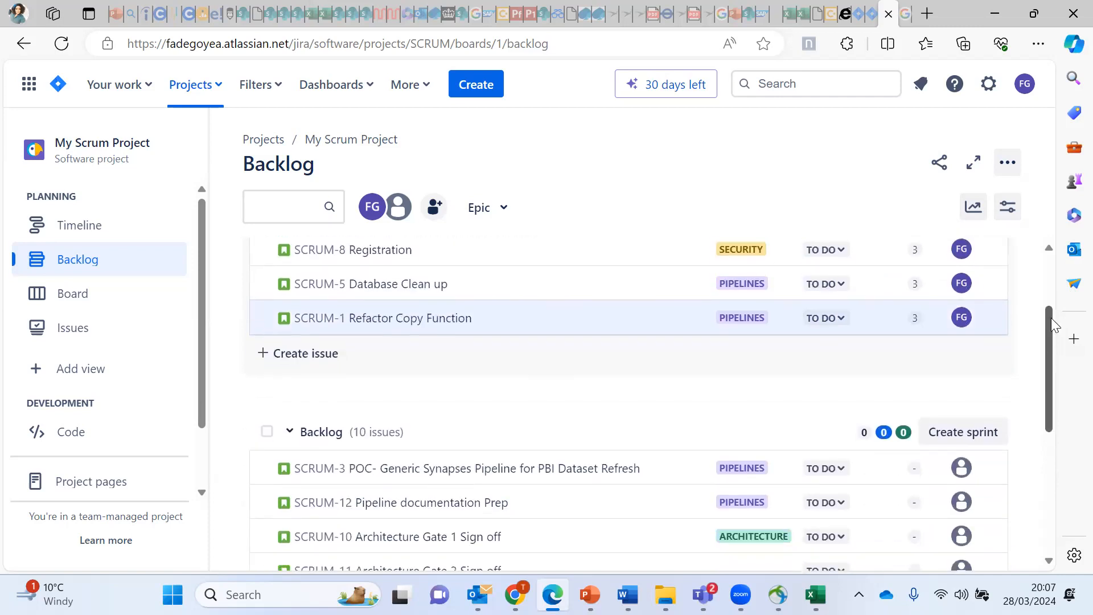
pyautogui.scroll(2, 735, 307)
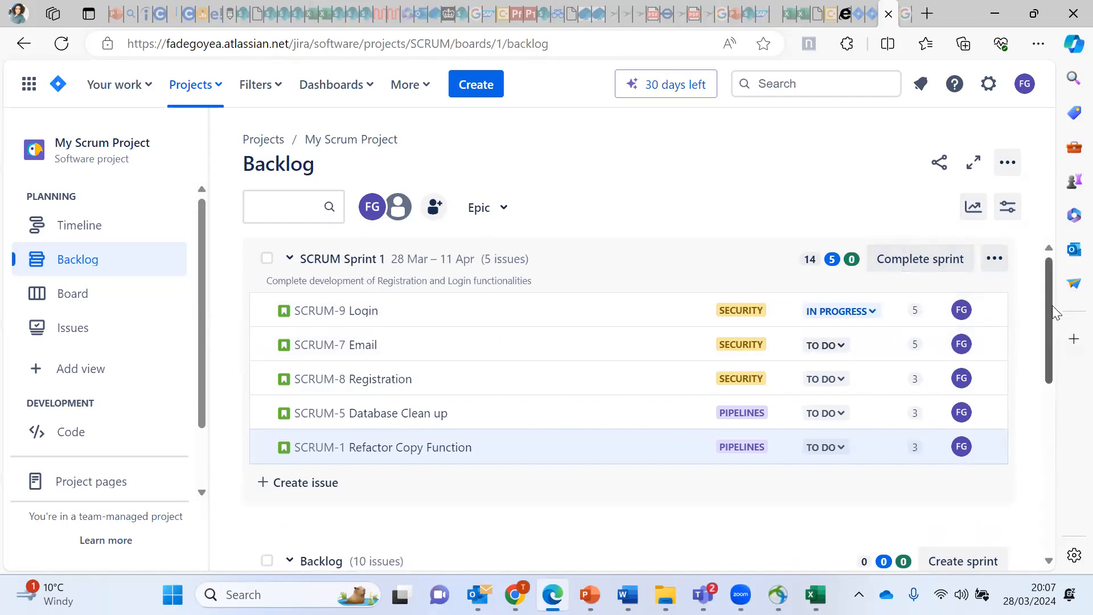
pyautogui.moveTo(1049, 319); pyautogui.dragTo(1070, 404)
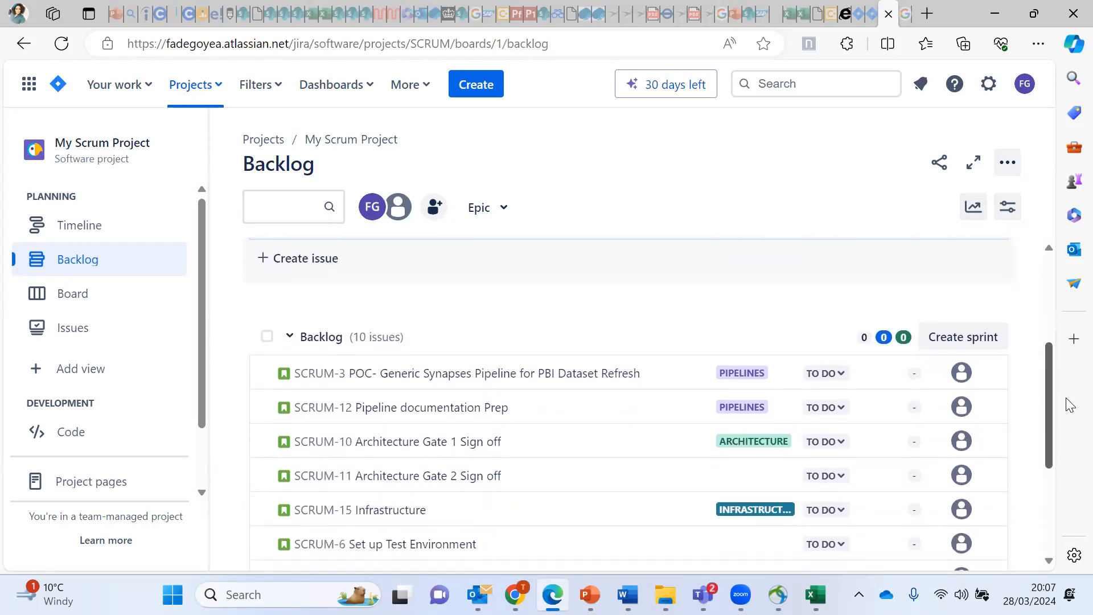
pyautogui.moveTo(1070, 404); pyautogui.dragTo(1068, 385)
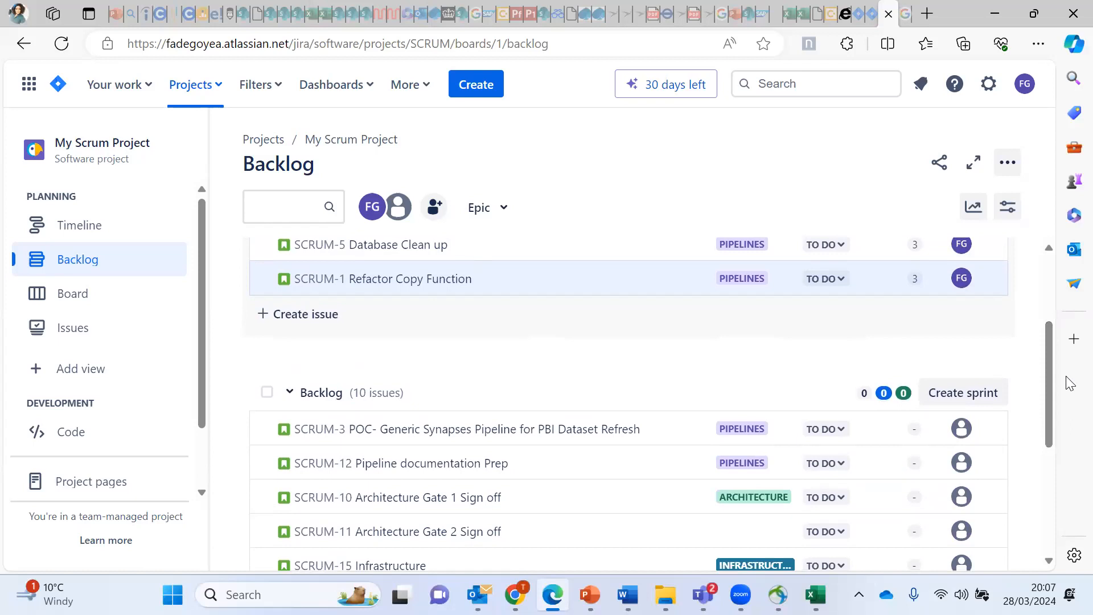
# Step: Create SCRUM Sprint 2 (11 Apr – 25 Apr), then collapse and re-expand its section
pyautogui.click(964, 397)
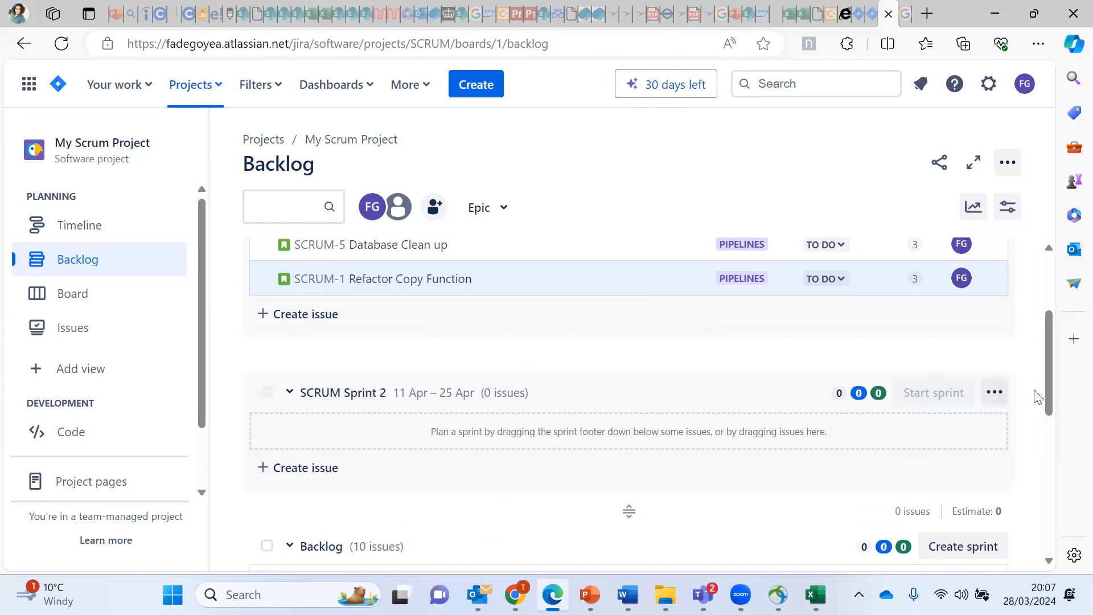
pyautogui.moveTo(1046, 398); pyautogui.dragTo(1068, 439)
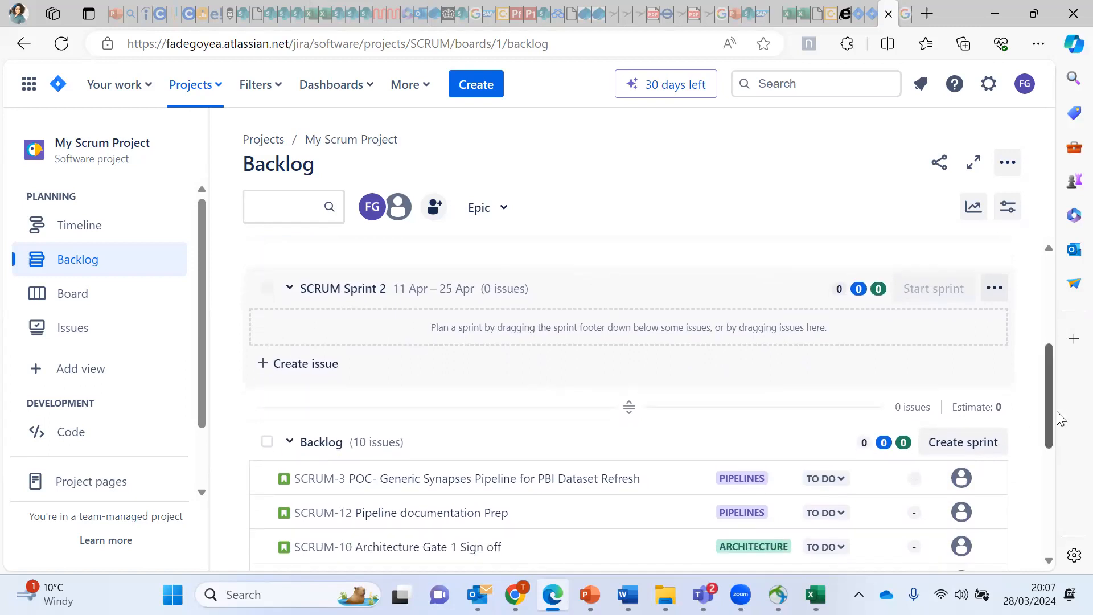
pyautogui.moveTo(1049, 390)
pyautogui.mouseDown()
pyautogui.moveTo(1053, 318)
pyautogui.moveTo(1066, 396)
pyautogui.mouseUp()
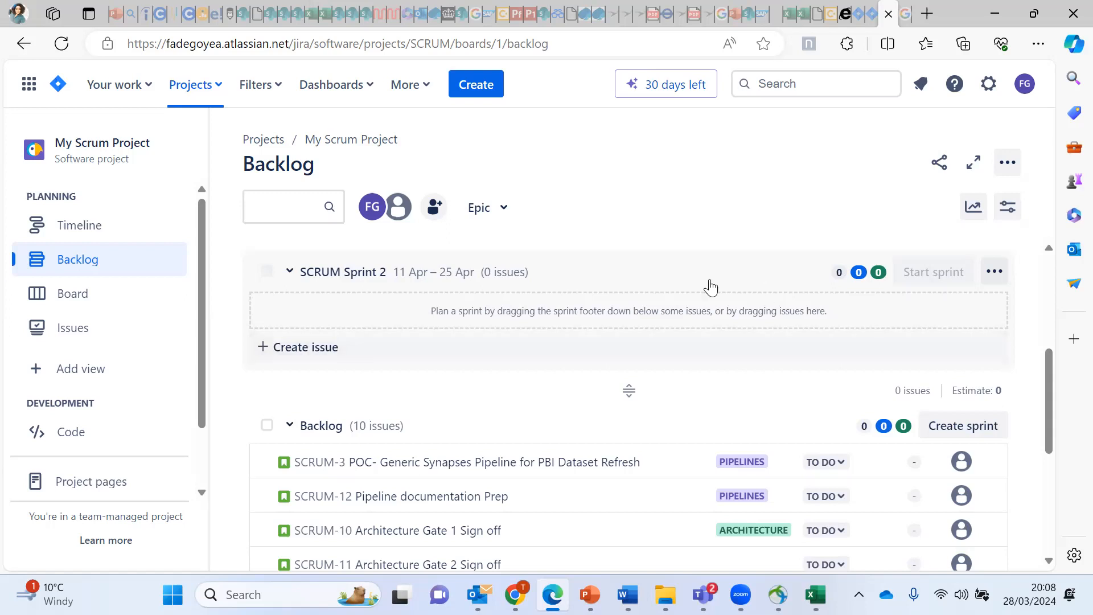
pyautogui.click(290, 274)
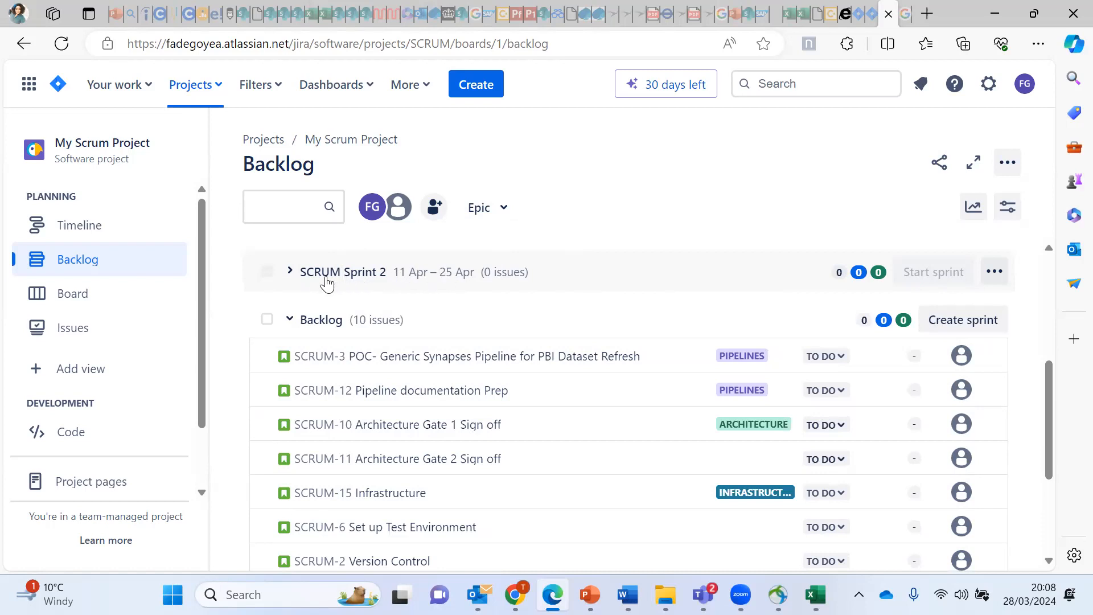
pyautogui.click(291, 272)
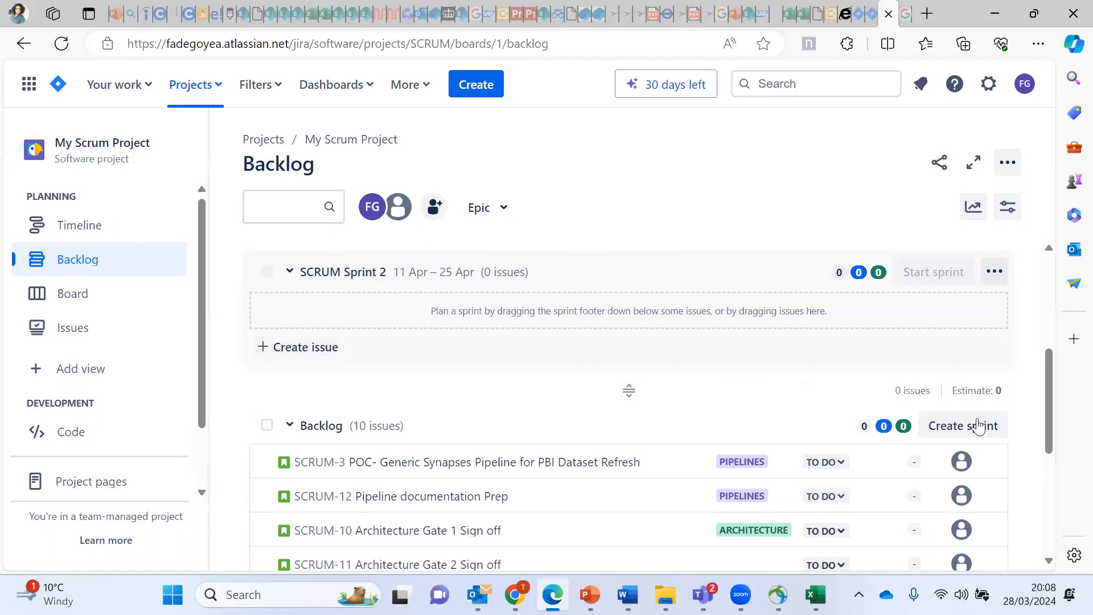
# Step: Move SCRUM-3 into SCRUM Sprint 2 via its actions menu after unsuccessful drag attempts
pyautogui.moveTo(1047, 398)
pyautogui.mouseDown()
pyautogui.moveTo(1053, 409)
pyautogui.moveTo(1054, 399)
pyautogui.mouseUp()
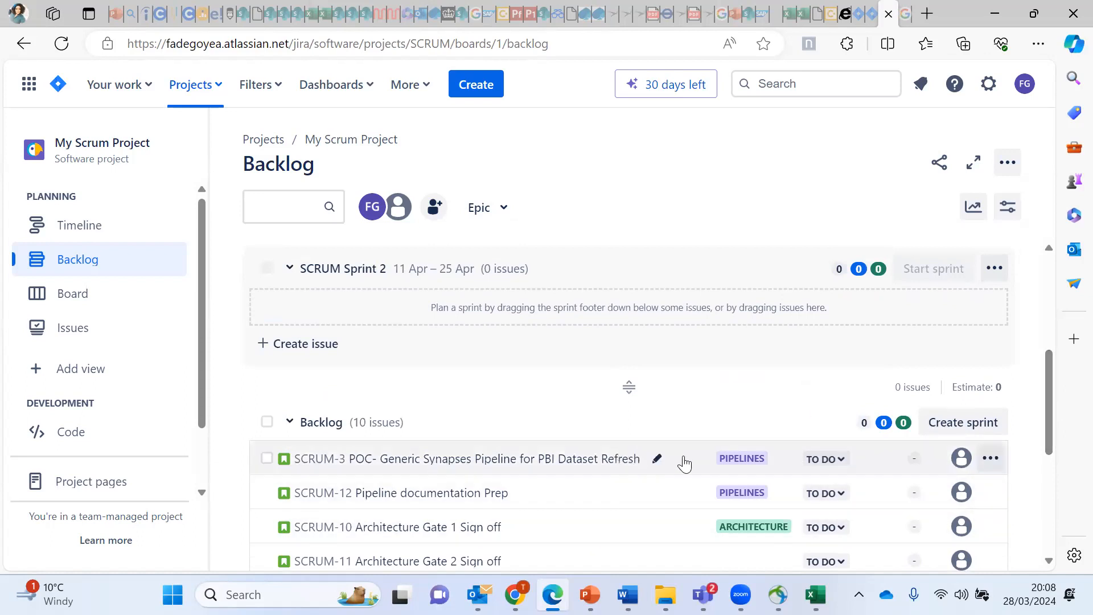
pyautogui.moveTo(684, 464); pyautogui.dragTo(670, 288)
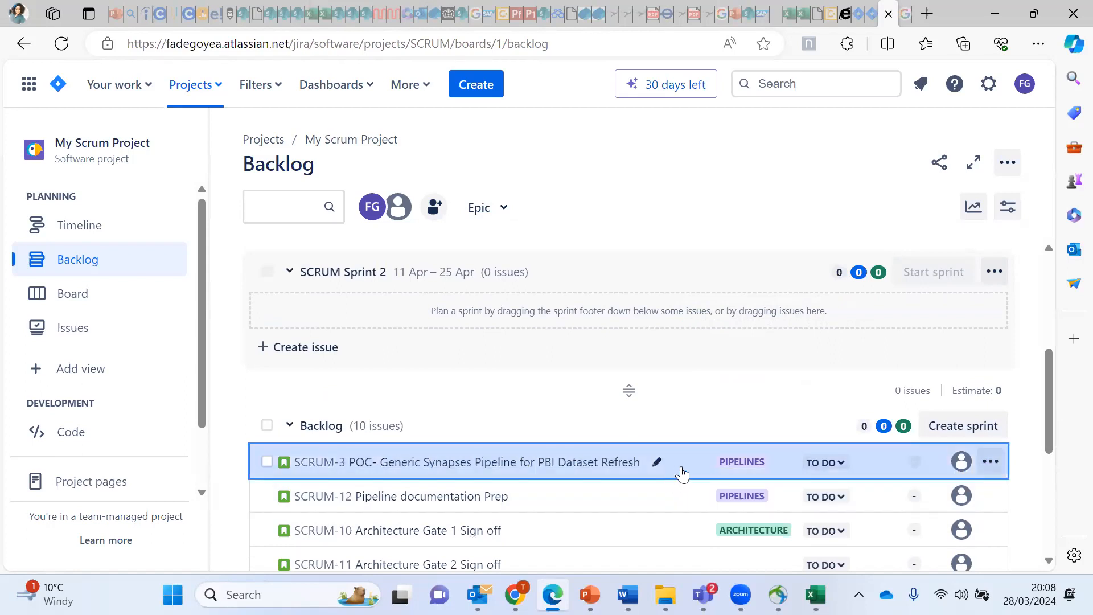
pyautogui.moveTo(682, 471); pyautogui.dragTo(632, 309)
pyautogui.scroll(1, 574, 294)
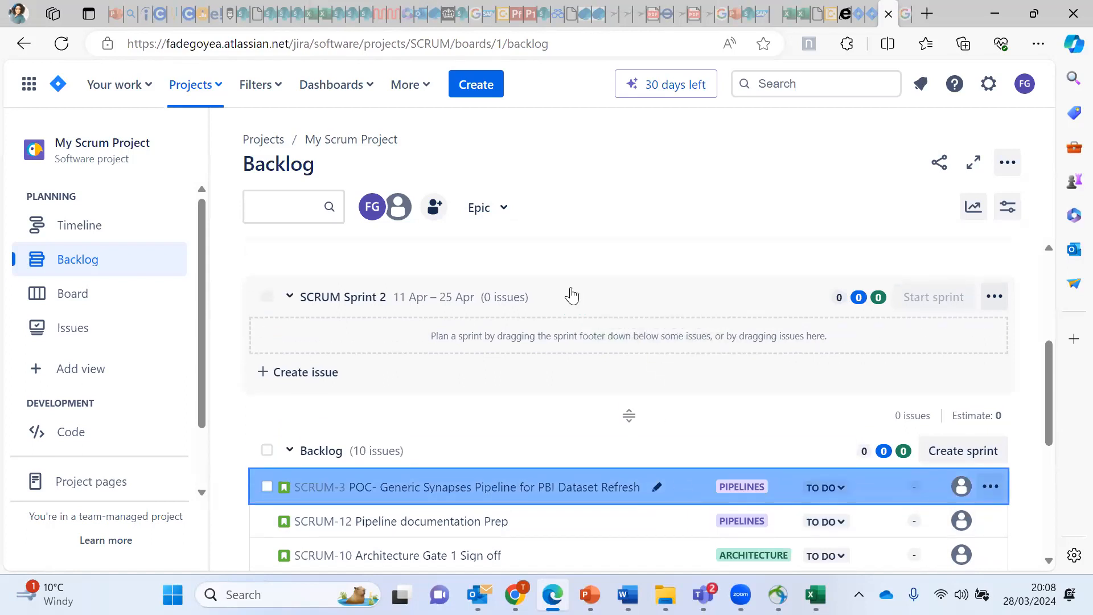
pyautogui.moveTo(592, 495); pyautogui.dragTo(522, 320)
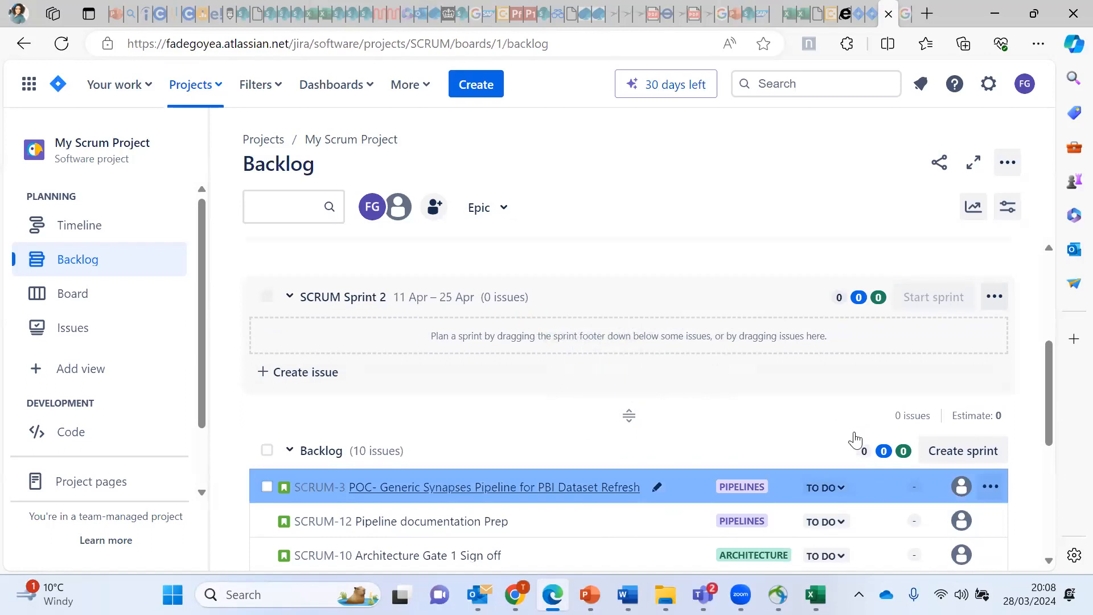
pyautogui.click(990, 486)
pyautogui.moveTo(914, 220)
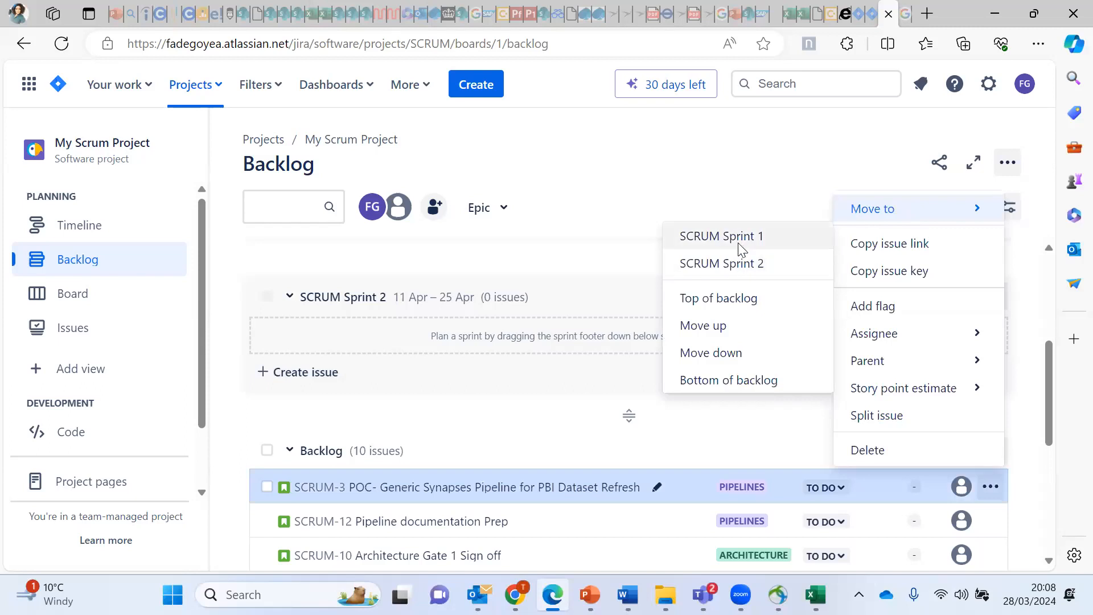
pyautogui.click(747, 267)
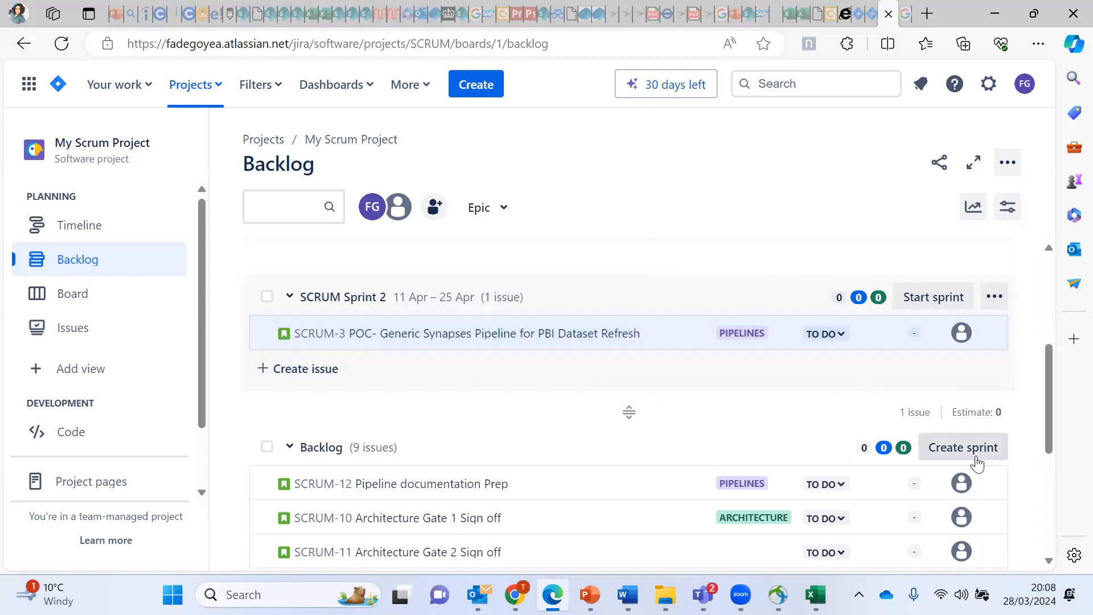
# Step: Move SCRUM-12, SCRUM-10 and SCRUM-11 into SCRUM Sprint 2, leaving six issues in the Backlog
pyautogui.click(990, 483)
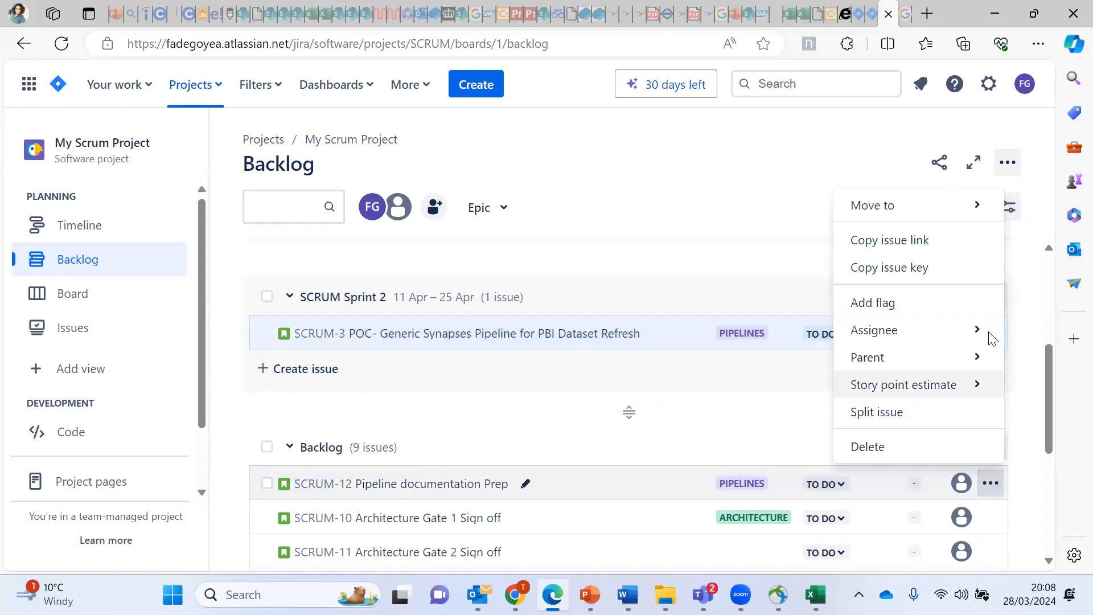
pyautogui.moveTo(934, 217)
pyautogui.click(700, 262)
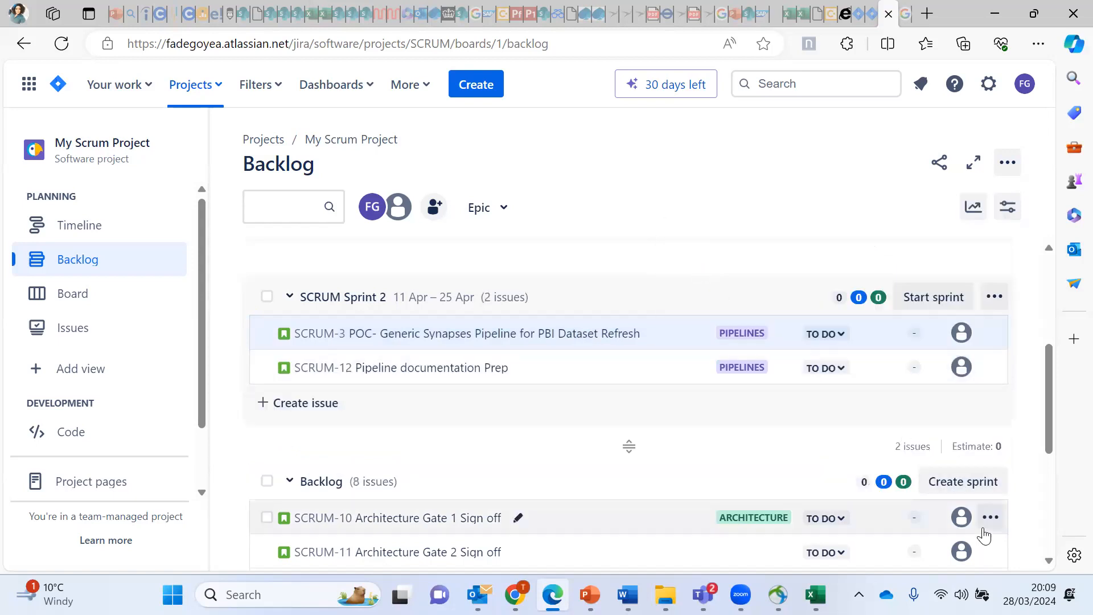
pyautogui.click(993, 526)
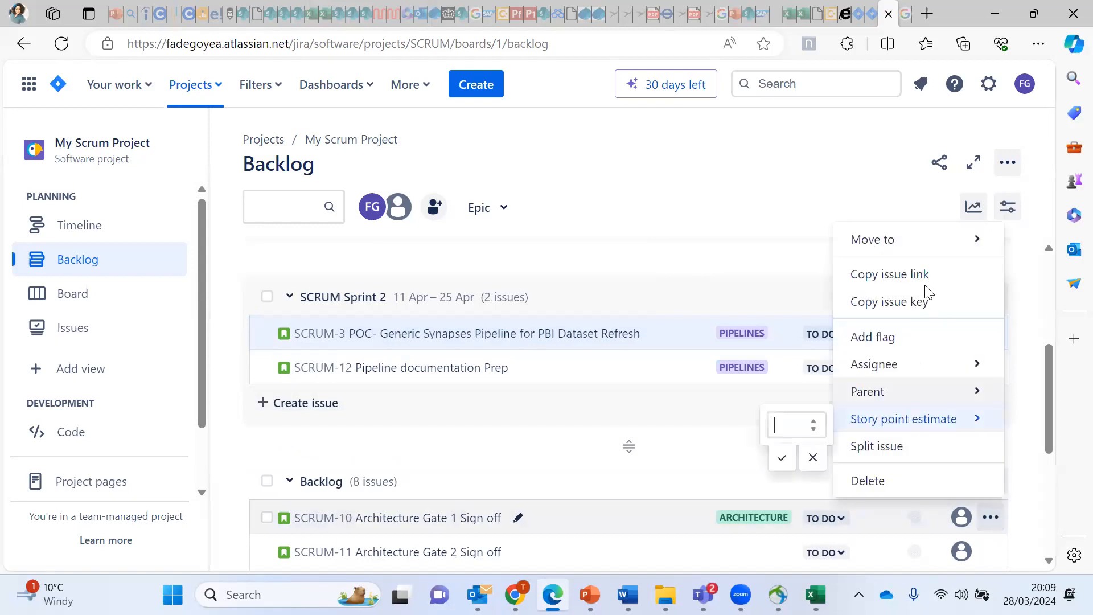
pyautogui.moveTo(968, 239)
pyautogui.click(749, 284)
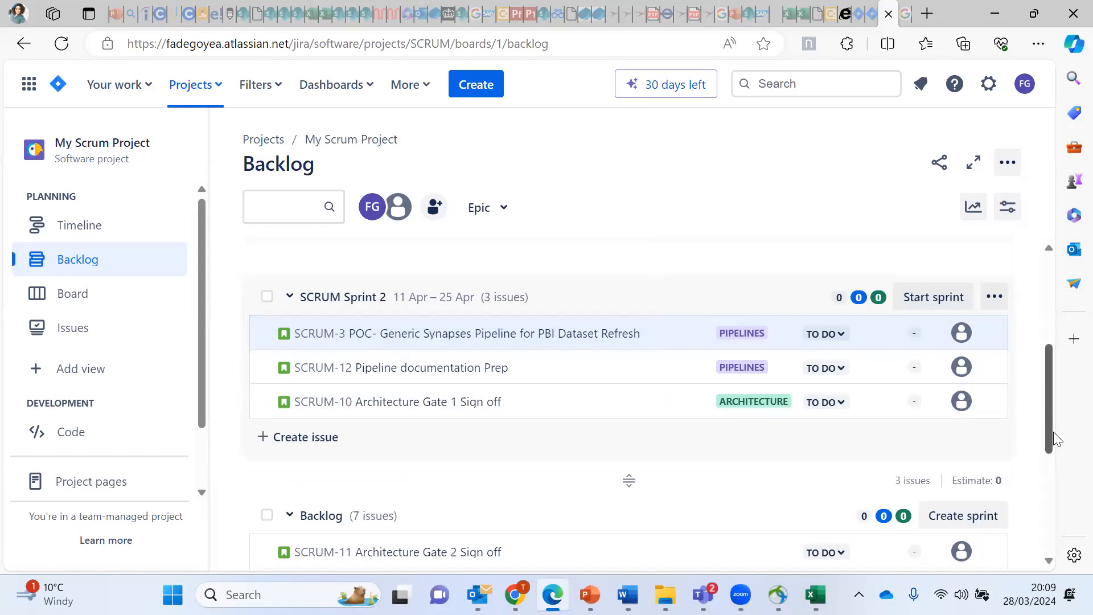
pyautogui.moveTo(1050, 421); pyautogui.dragTo(1057, 447)
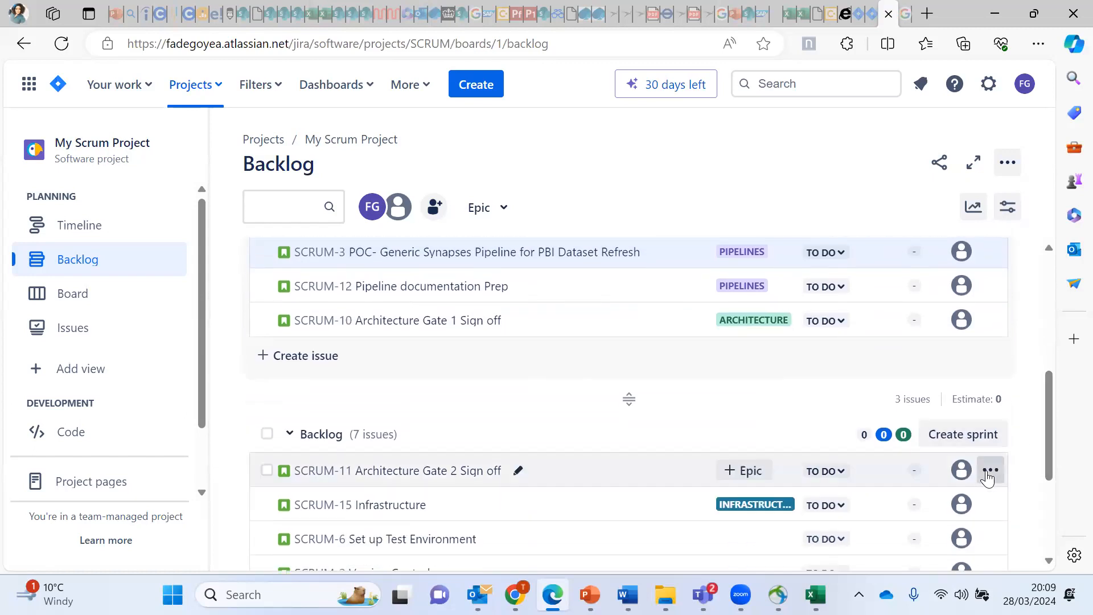
pyautogui.click(989, 471)
pyautogui.moveTo(903, 190)
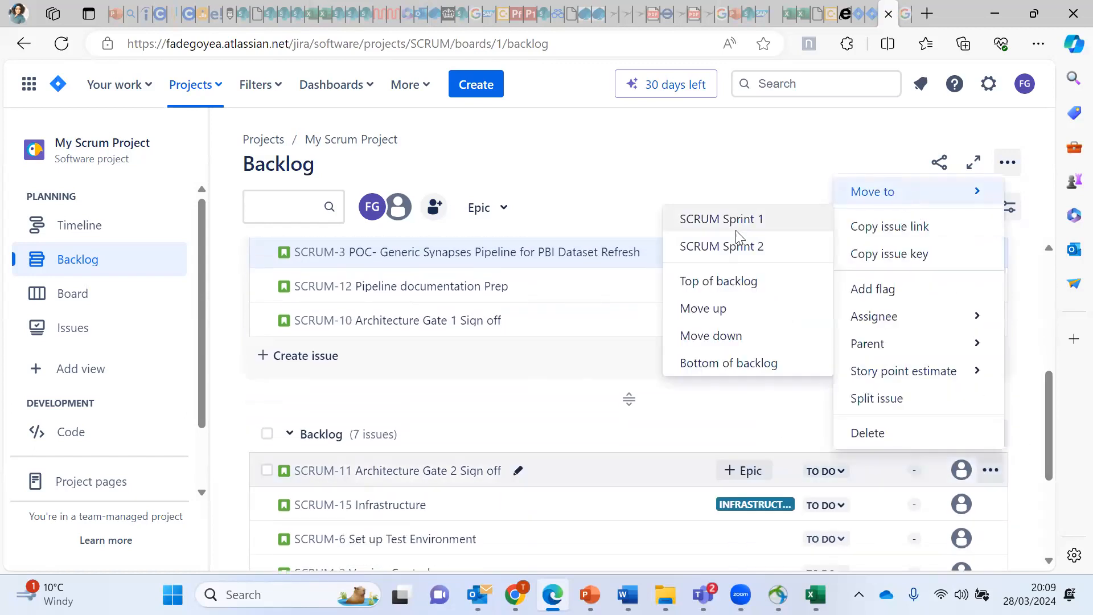
pyautogui.click(741, 254)
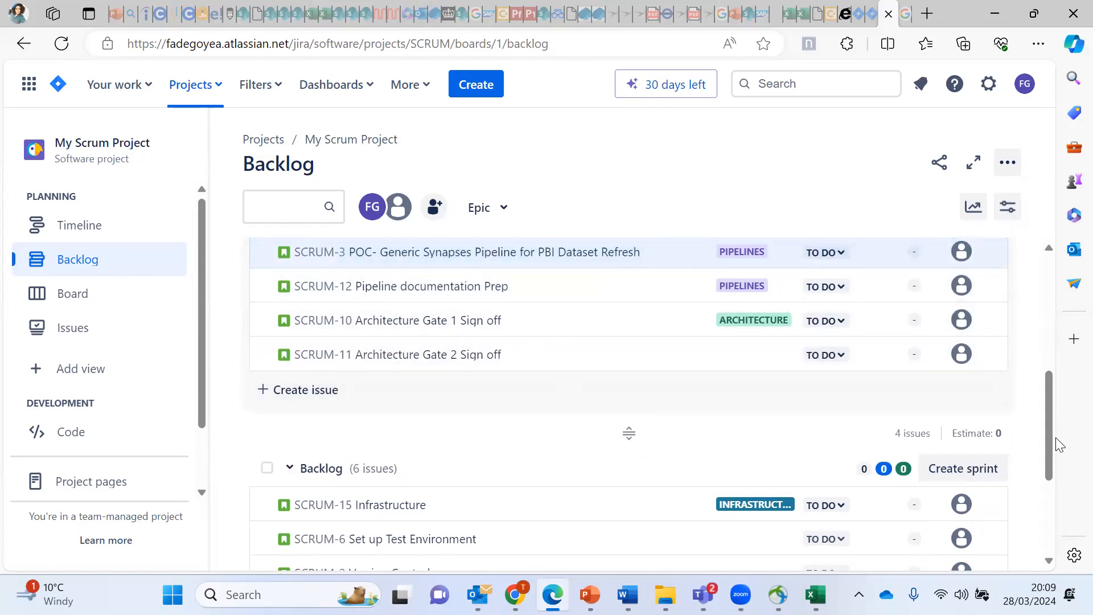
pyautogui.moveTo(1047, 454); pyautogui.dragTo(1044, 429)
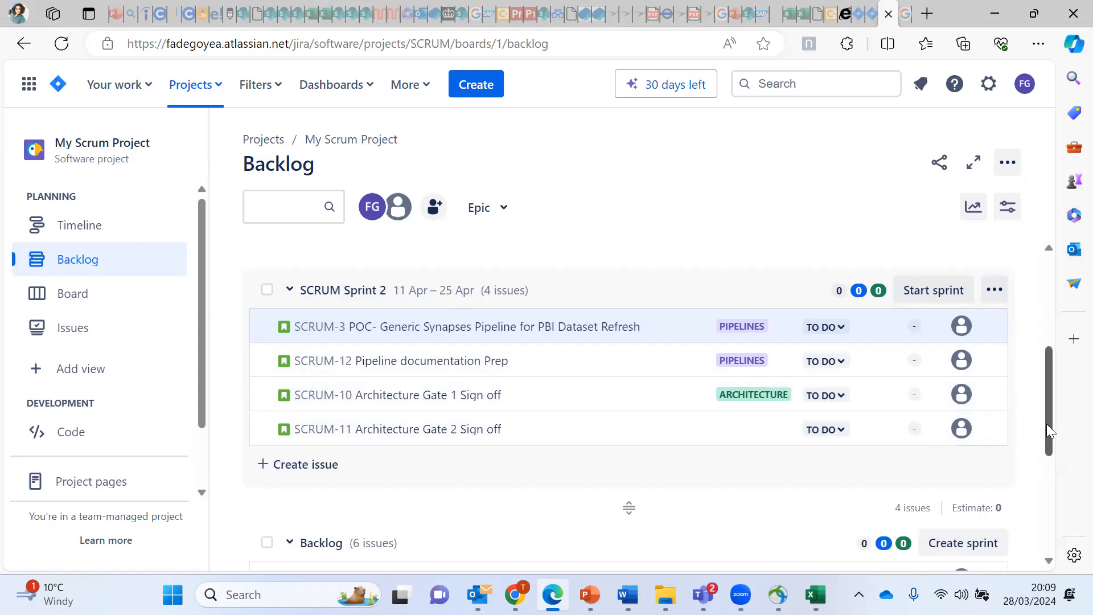
pyautogui.scroll(-5, 1046, 423)
pyautogui.scroll(2, 1041, 406)
pyautogui.scroll(4, 1042, 408)
pyautogui.scroll(-1, 1044, 421)
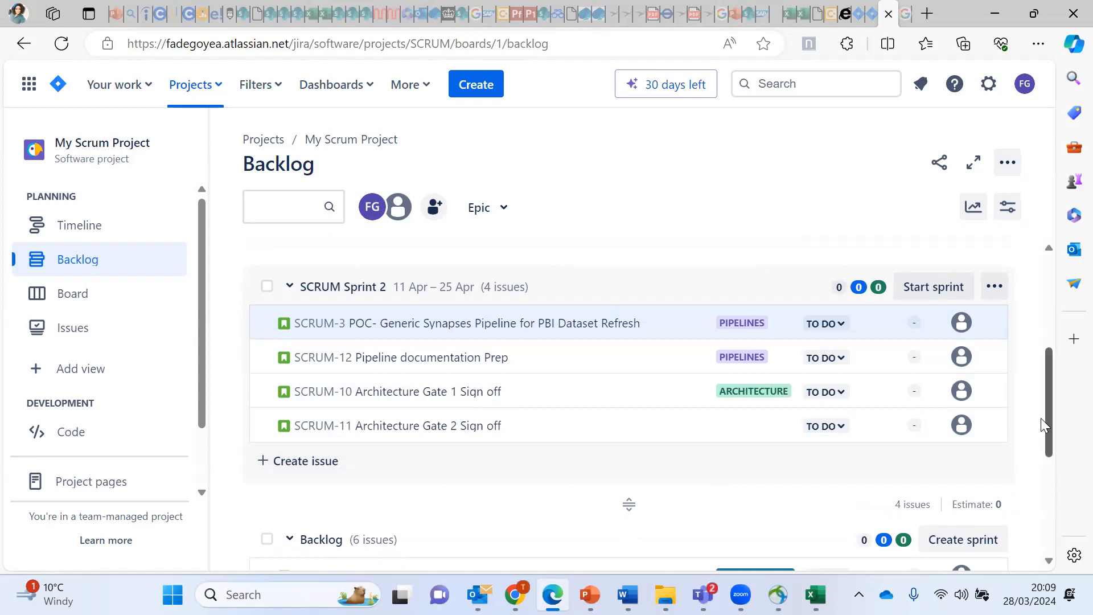
pyautogui.moveTo(1051, 432); pyautogui.dragTo(1050, 526)
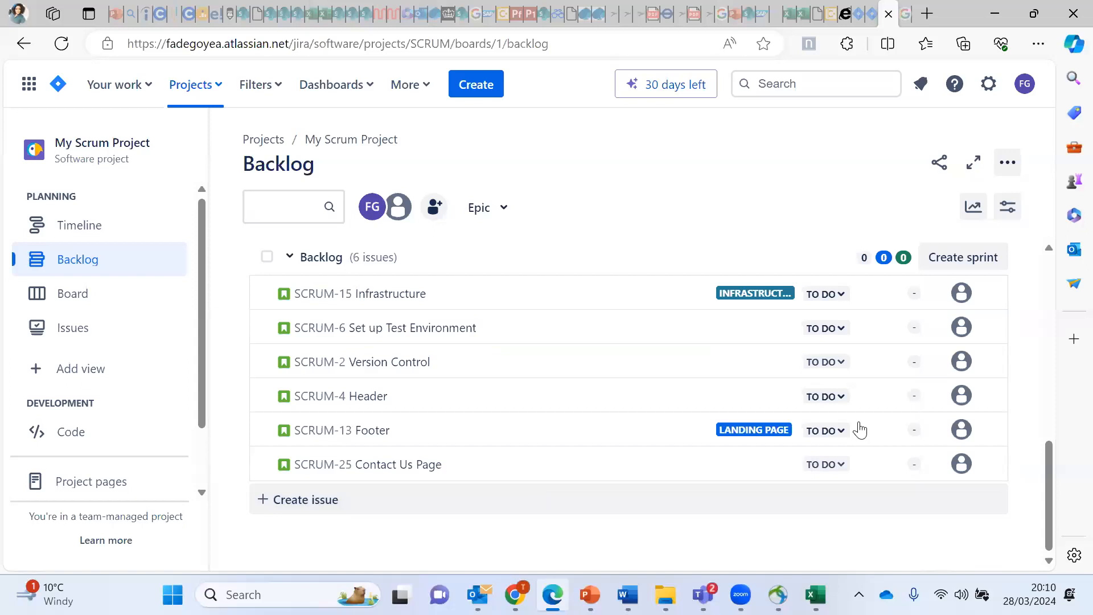
pyautogui.moveTo(1047, 486); pyautogui.dragTo(1039, 414)
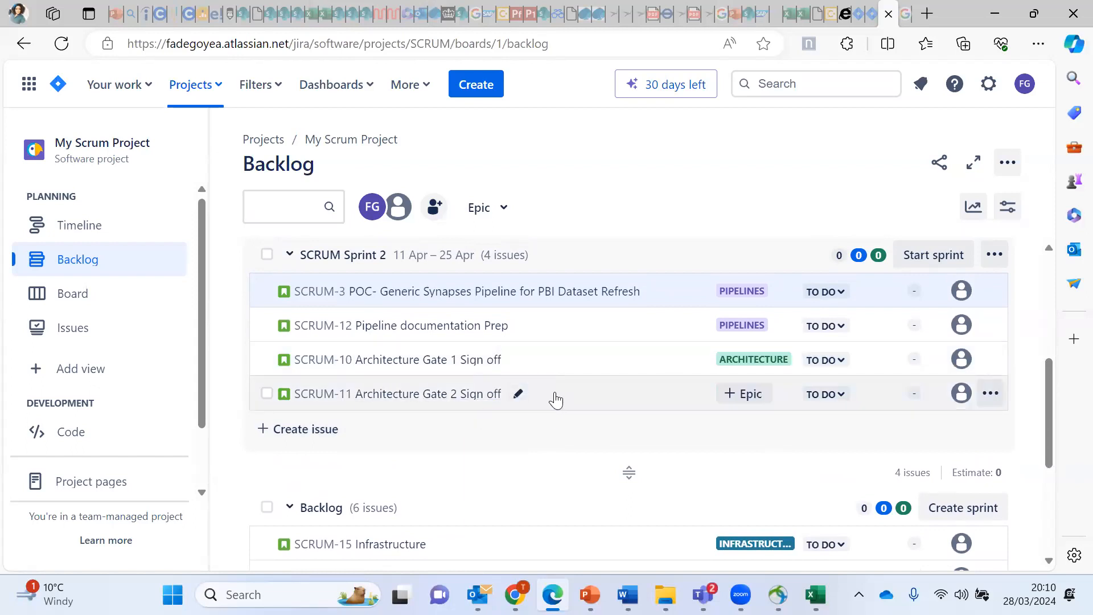
pyautogui.scroll(-1, 1047, 432)
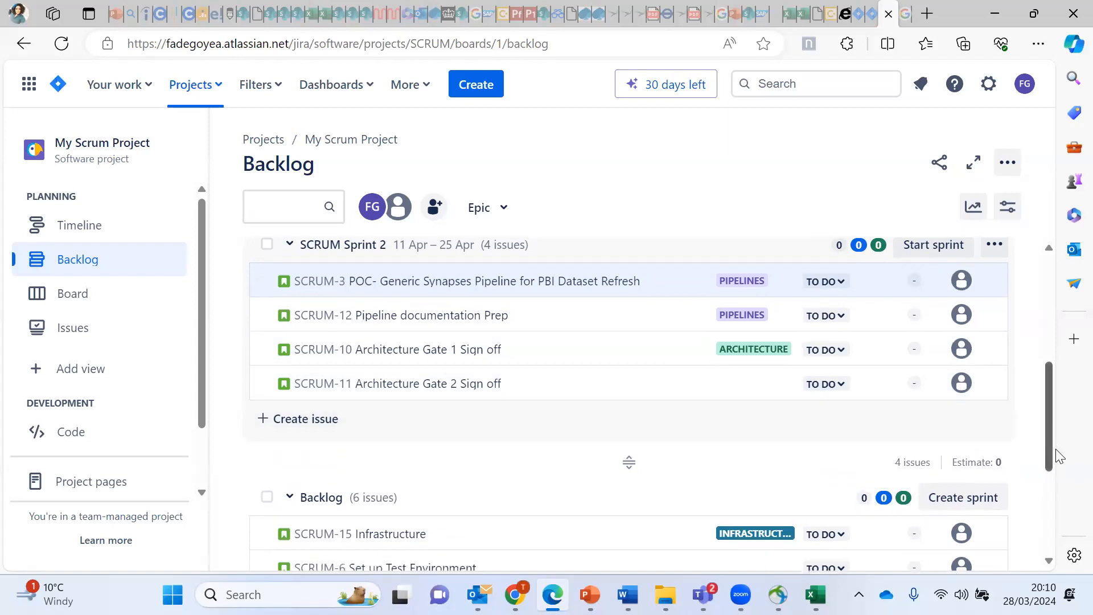
pyautogui.scroll(-2, 1055, 456)
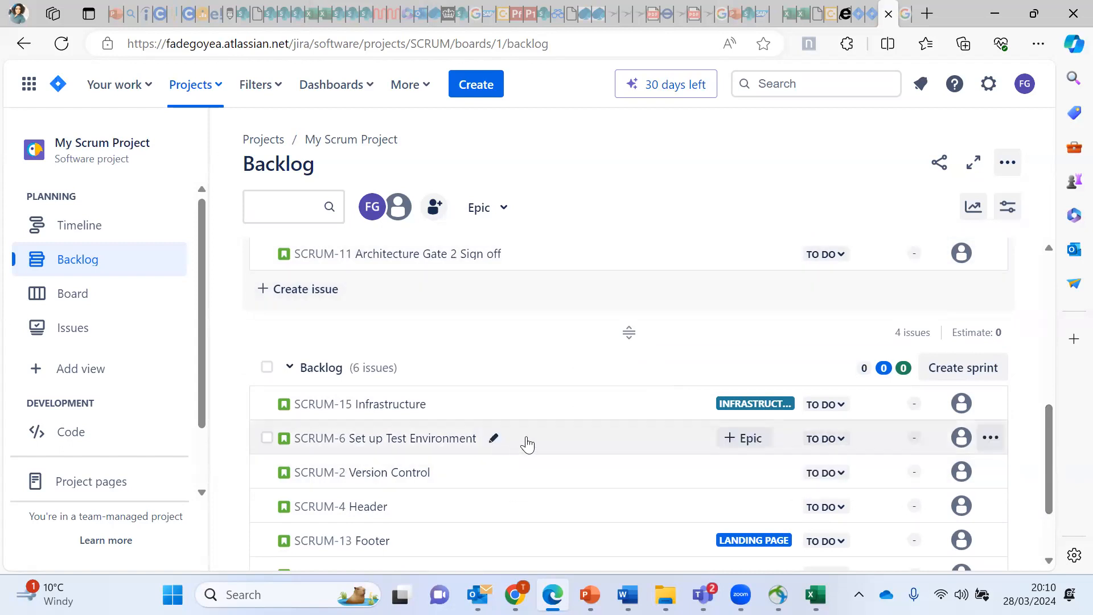
# Step: Check SCRUM-11's details, then move it from SCRUM Sprint 2 back into the Backlog
pyautogui.click(619, 269)
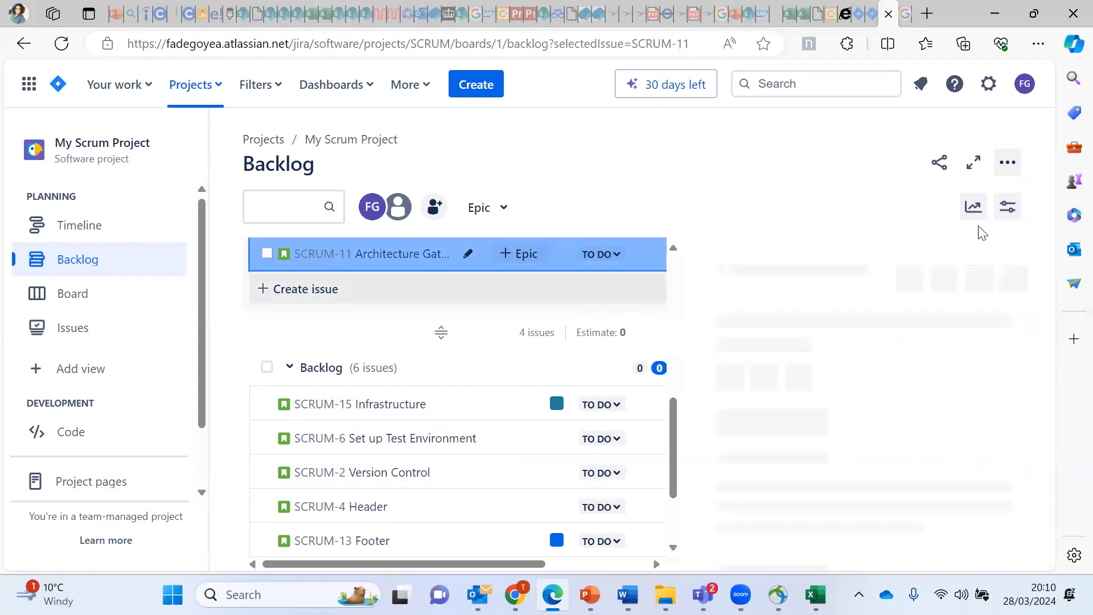
pyautogui.click(1012, 257)
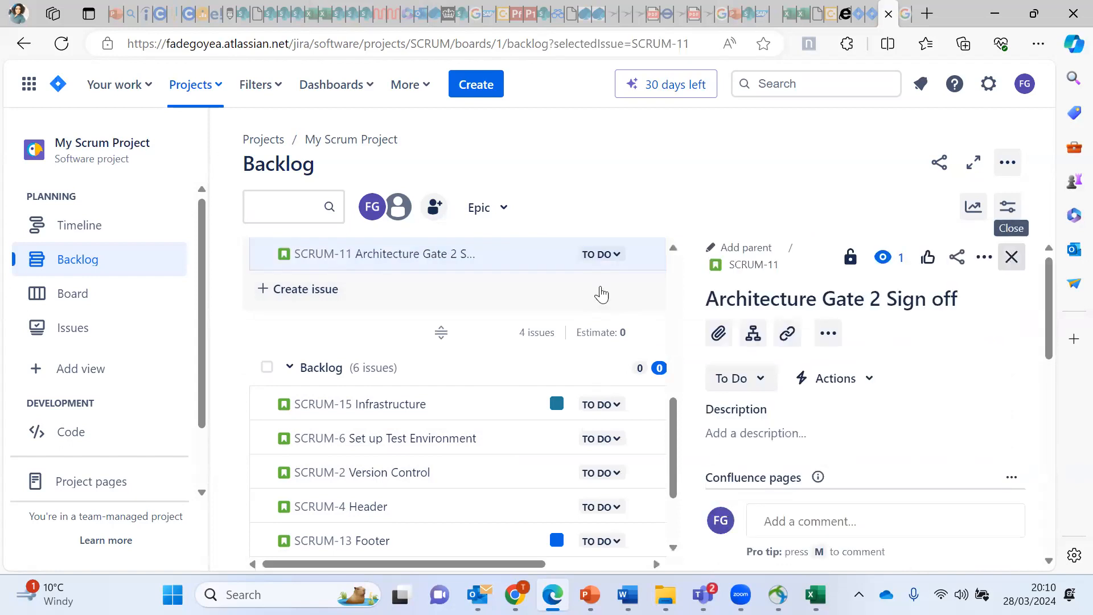
pyautogui.moveTo(561, 263); pyautogui.dragTo(512, 402)
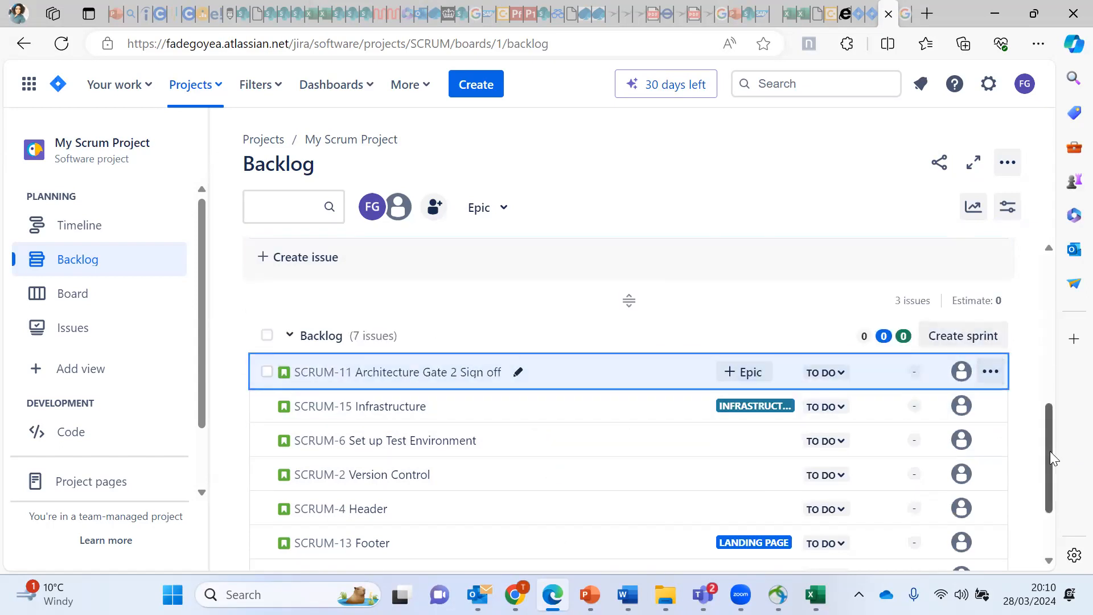
# Step: Bring the ADV SLIDE PowerPoint presentation to the front
pyautogui.moveTo(1050, 444); pyautogui.dragTo(1052, 416)
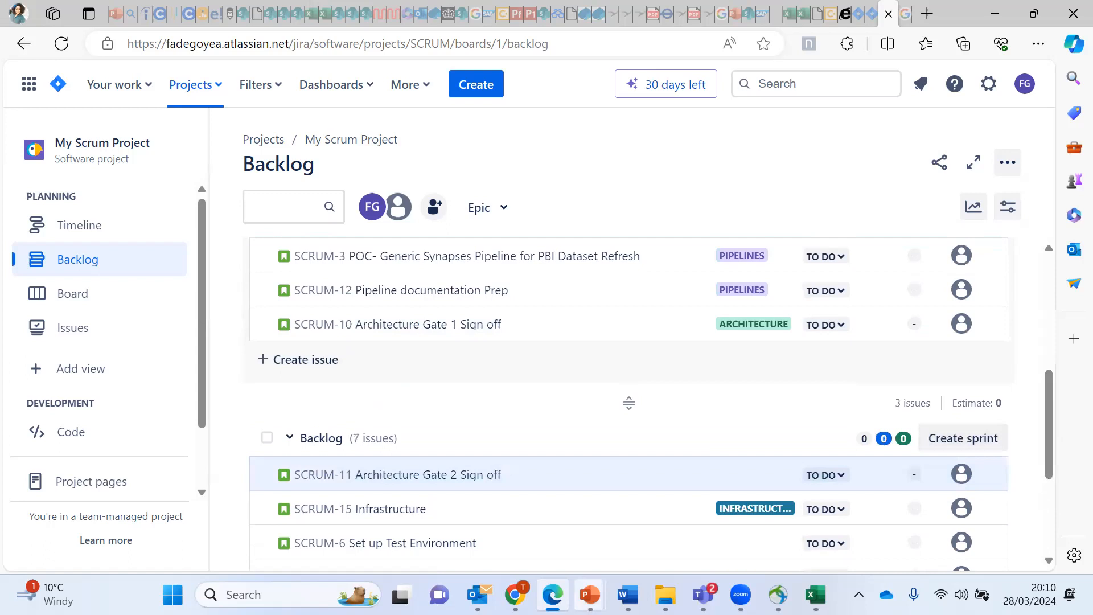
pyautogui.moveTo(590, 595)
pyautogui.click(548, 549)
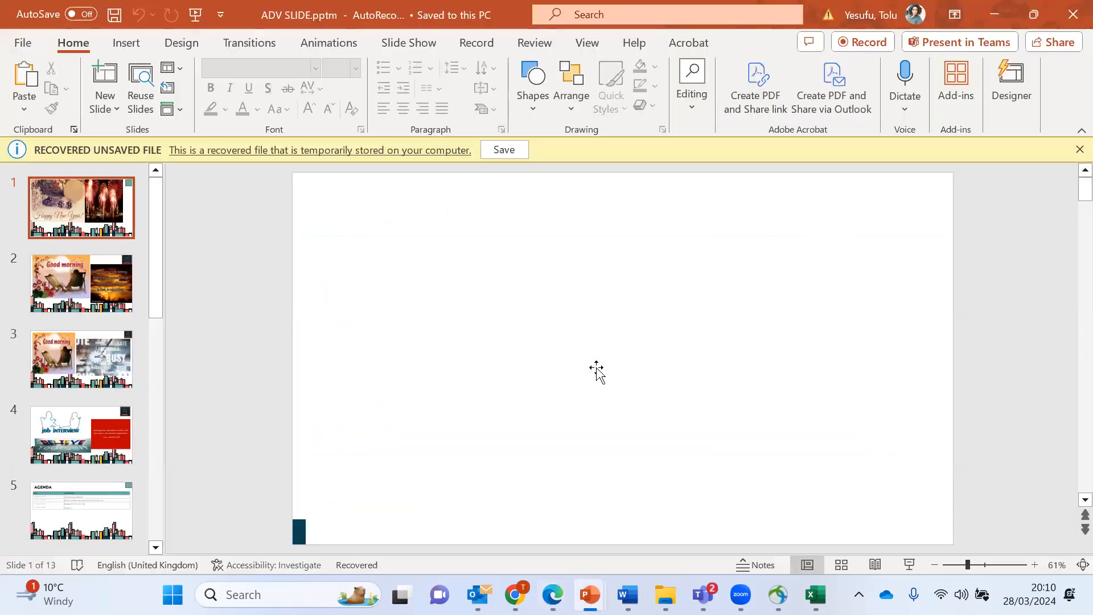
# Step: Close ADV SLIDE.pptm and dismiss the save-changes prompt, returning to the Jira backlog
pyautogui.click(1072, 15)
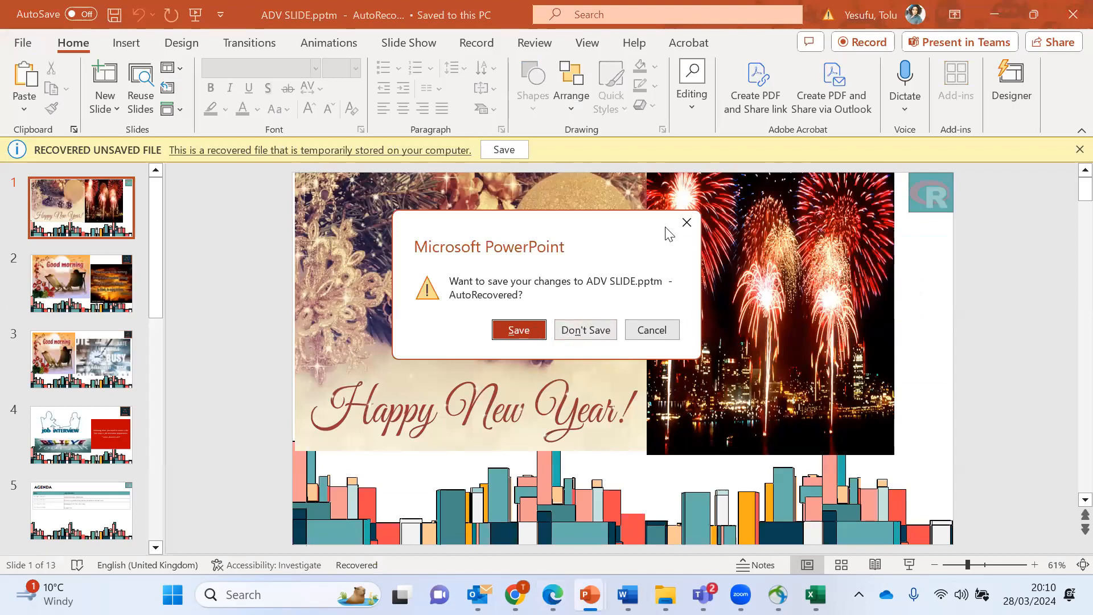
pyautogui.click(687, 223)
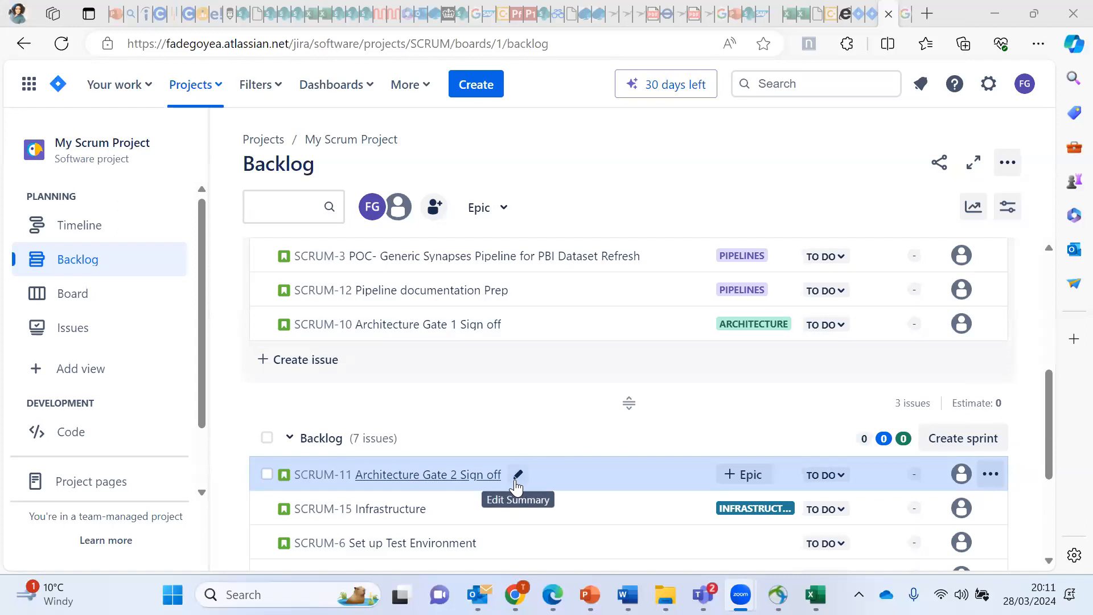
# Step: Move SCRUM-6 Set up Test Environment into SCRUM Sprint 2 between SCRUM-12 and SCRUM-10
pyautogui.moveTo(568, 550); pyautogui.dragTo(527, 319)
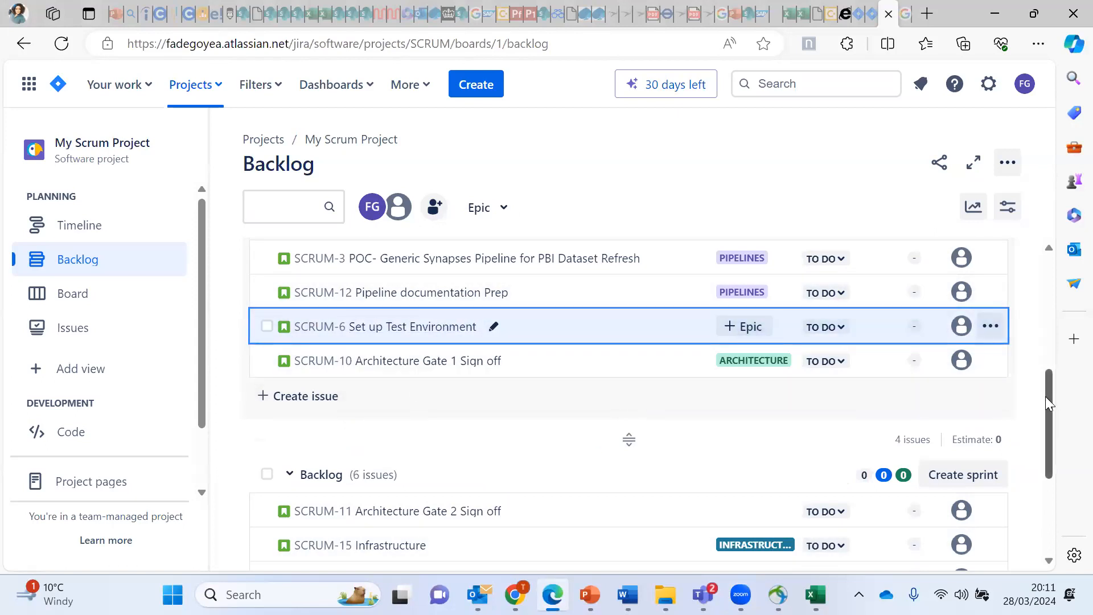
pyautogui.moveTo(1050, 401); pyautogui.dragTo(1051, 355)
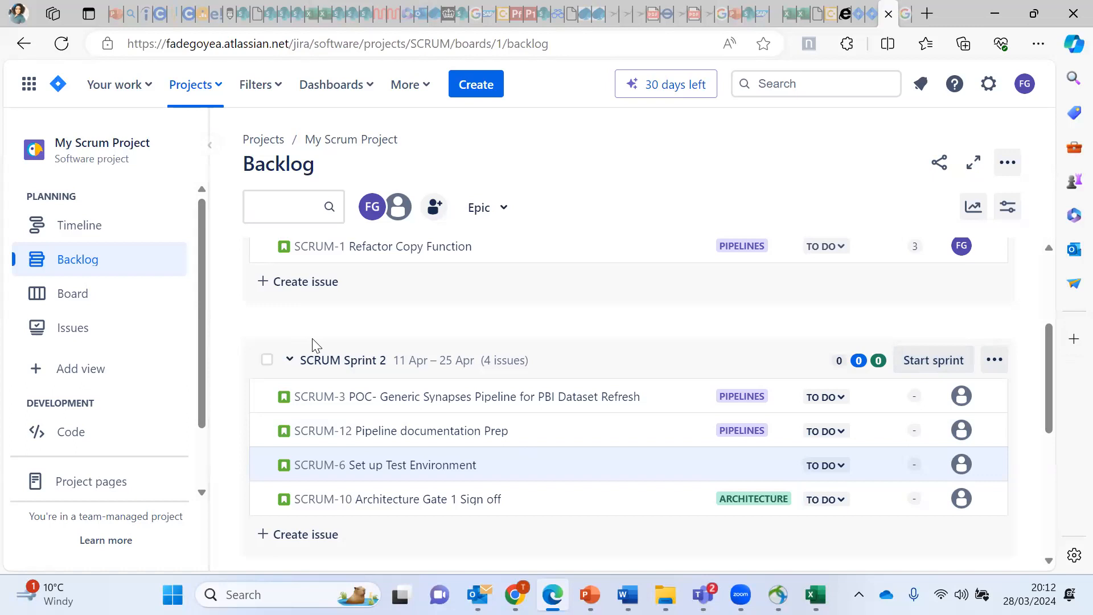
# Step: Collapse the SCRUM Sprint 2 and SCRUM Sprint 1 issue lists to their summary rows
pyautogui.click(290, 360)
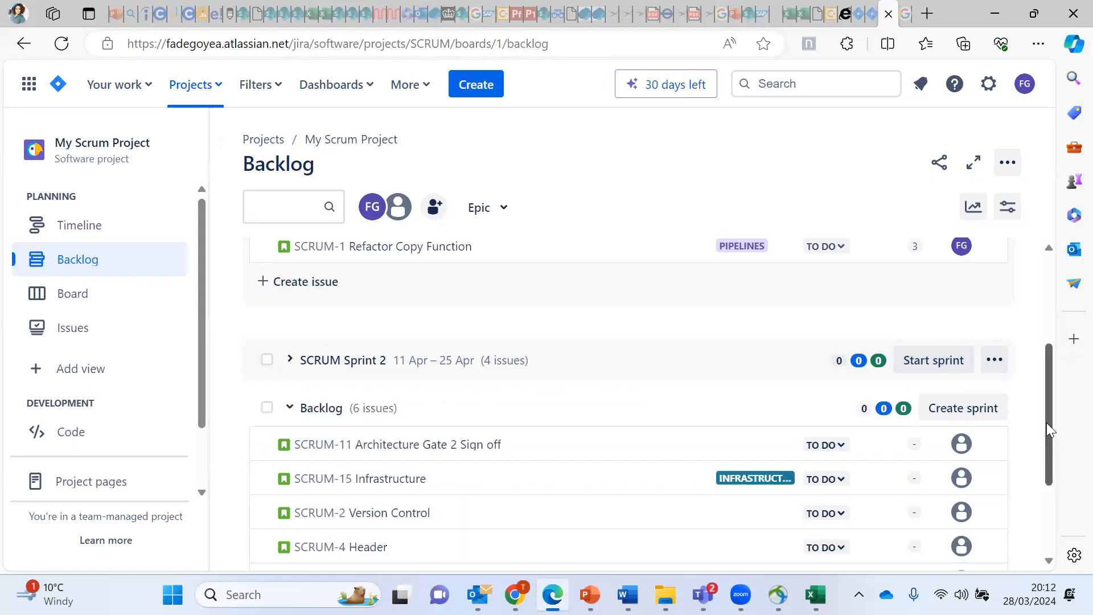
pyautogui.moveTo(1046, 423); pyautogui.dragTo(1057, 274)
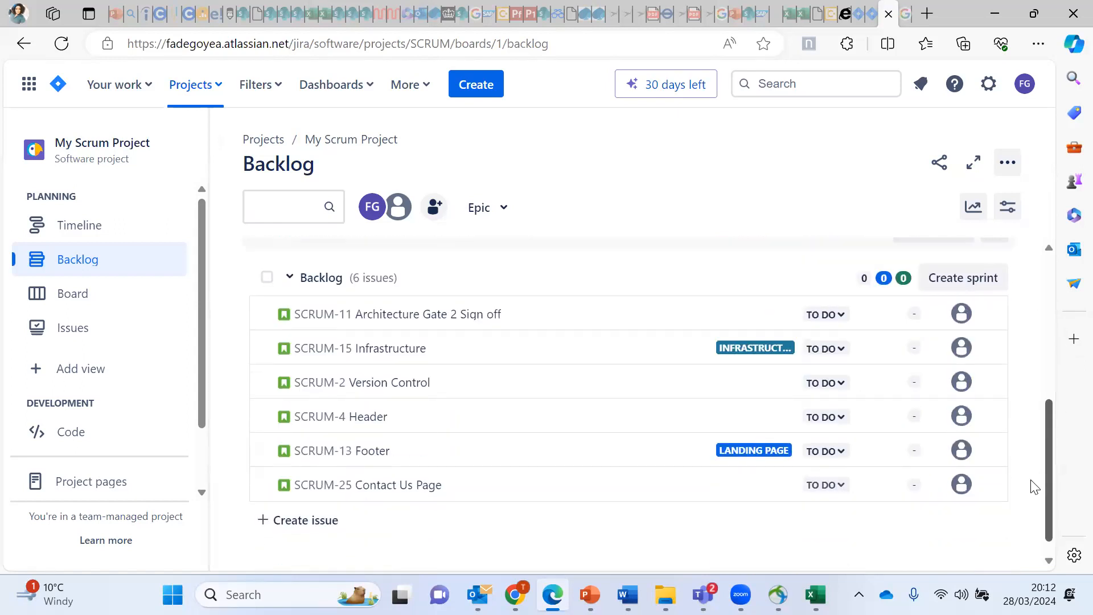
pyautogui.scroll(6, 1028, 365)
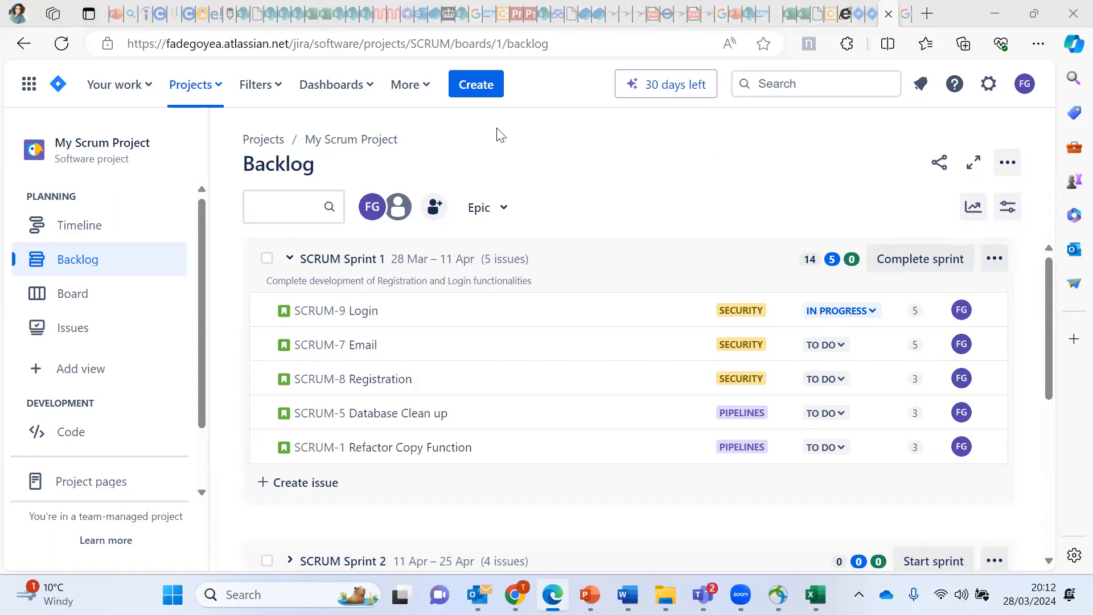
pyautogui.click(290, 260)
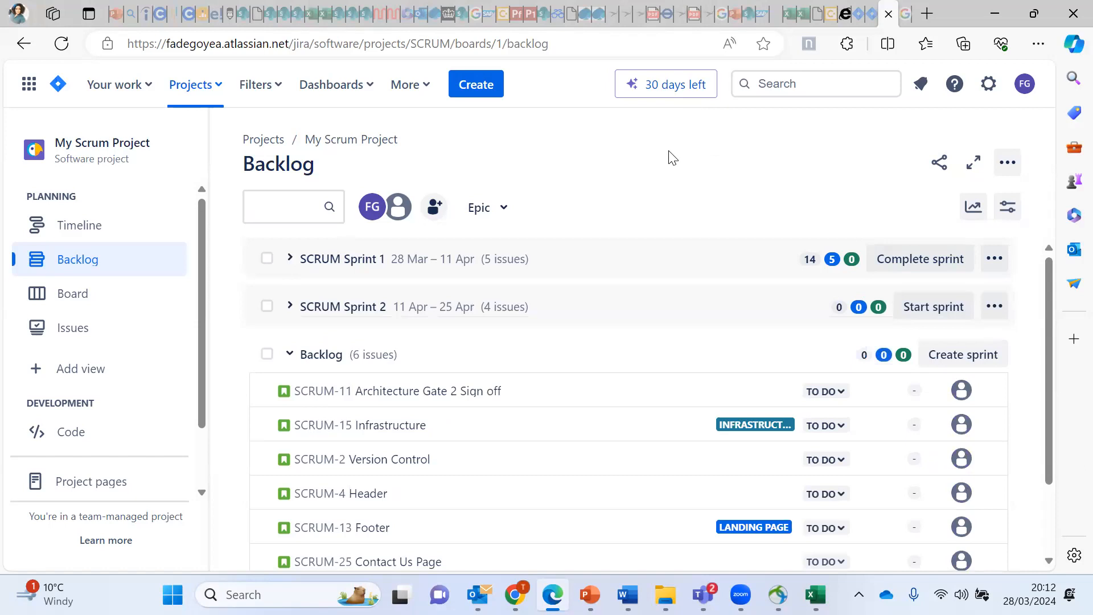